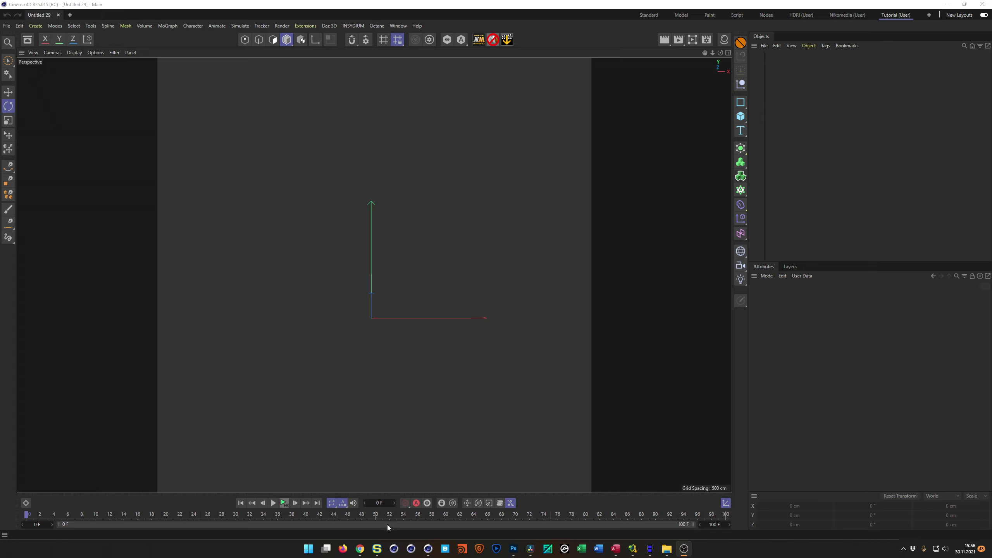
Step: Watch the red 11-ball Cue Balance post on Instagram, then go to the creator's YouTube videos page
click(360, 550)
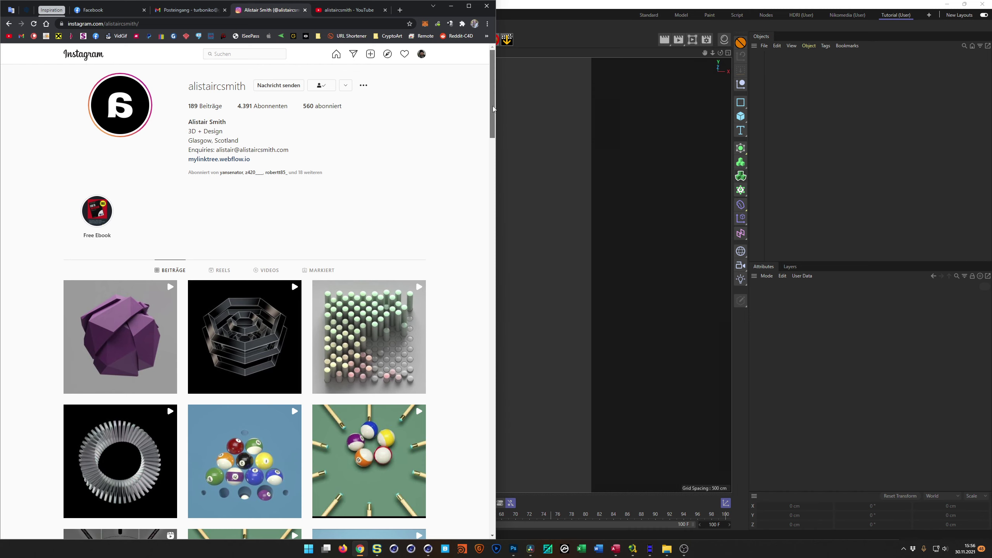
drag(493, 105, 476, 335)
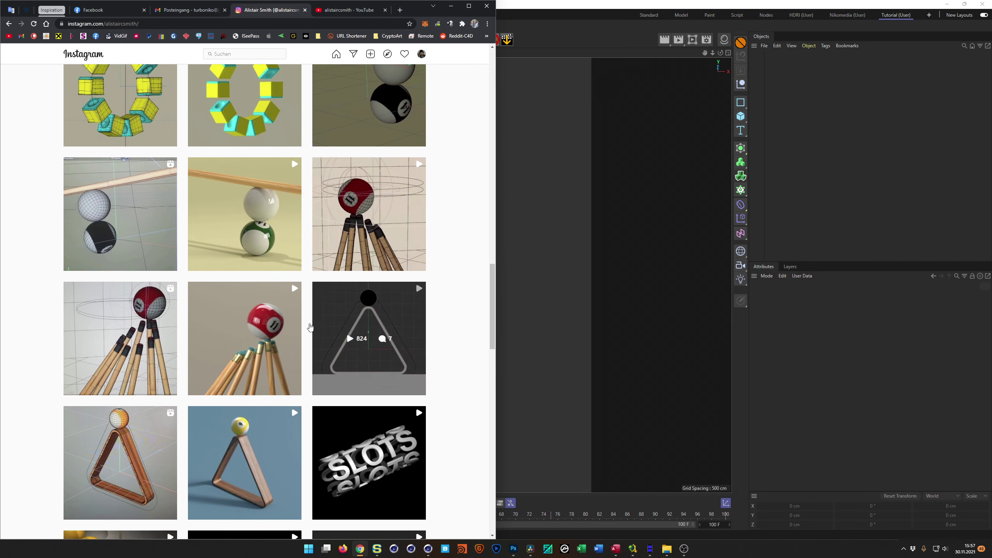
click(250, 324)
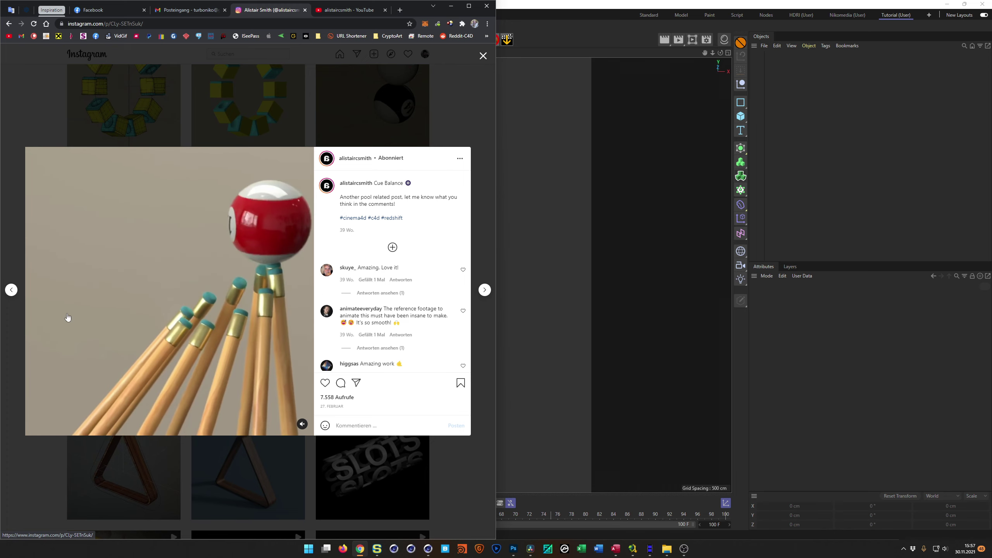
click(82, 304)
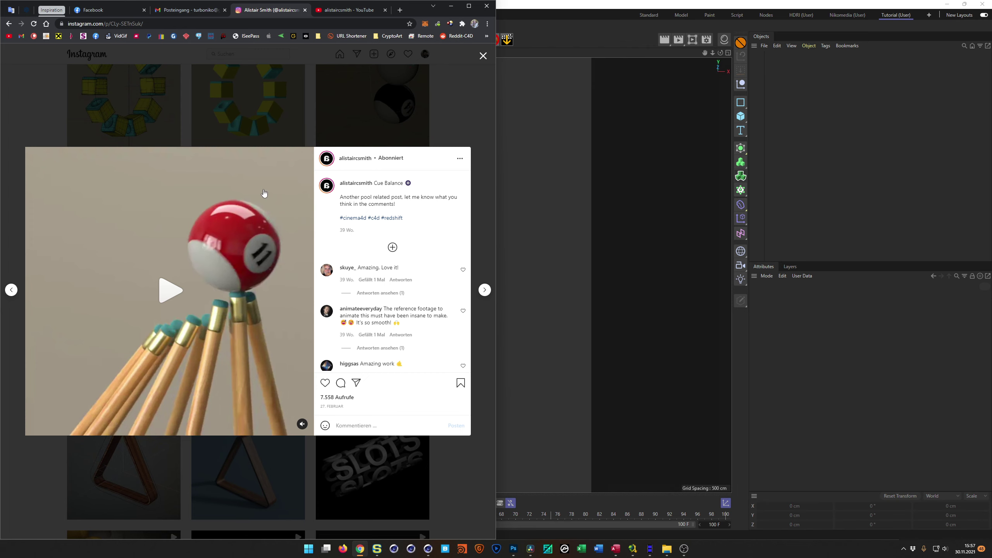
click(455, 111)
click(336, 9)
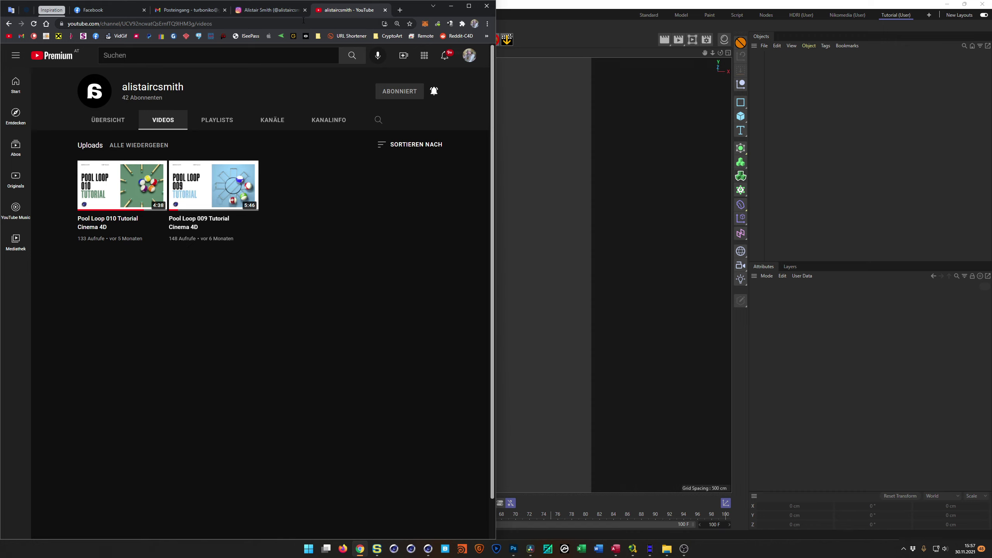
Step: Flip between the YouTube and Instagram tabs, ending on the Instagram pool-post grid
click(275, 11)
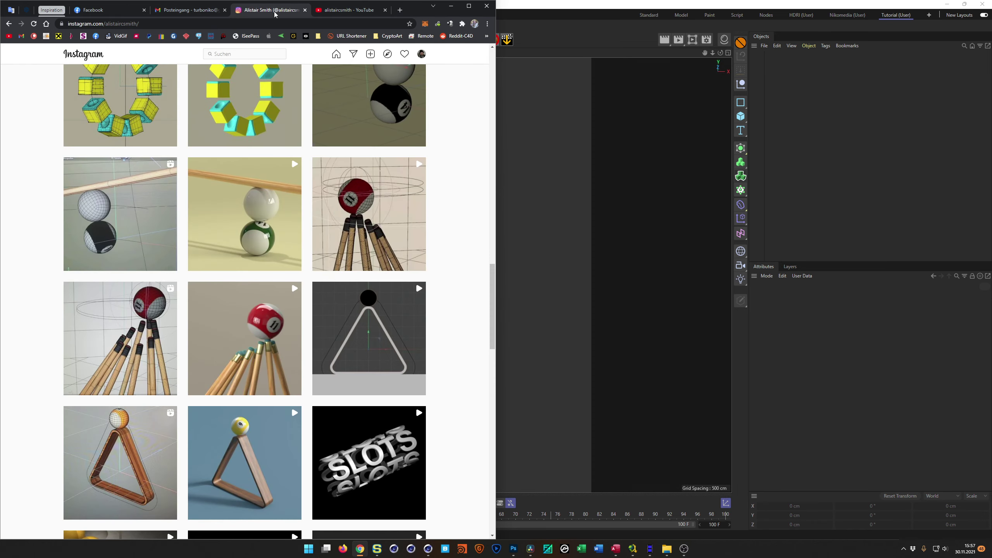
click(348, 12)
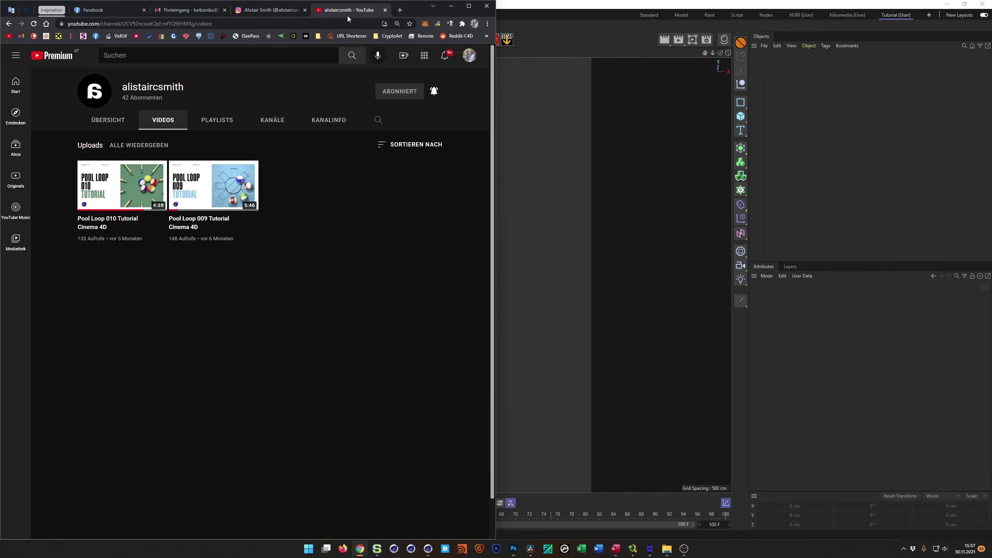
click(273, 10)
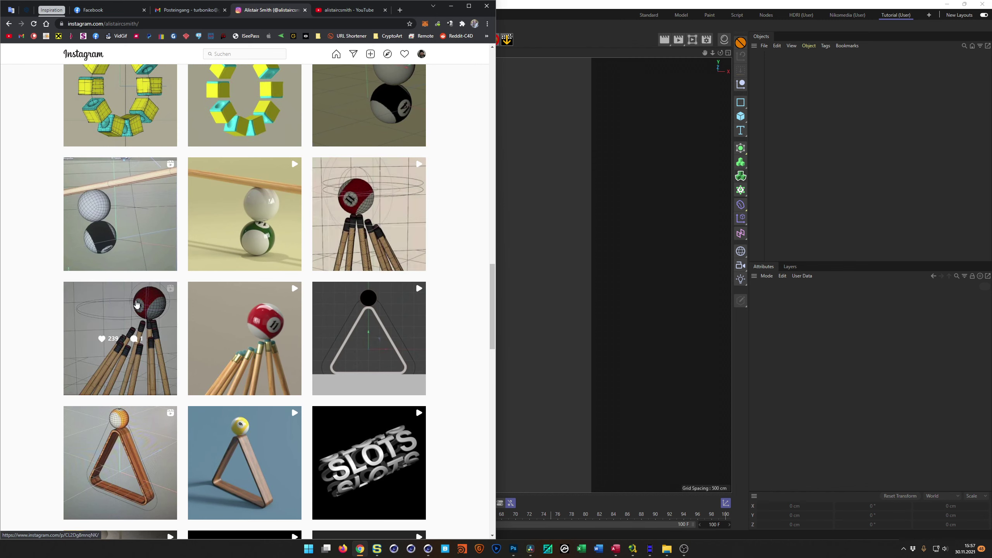
click(334, 178)
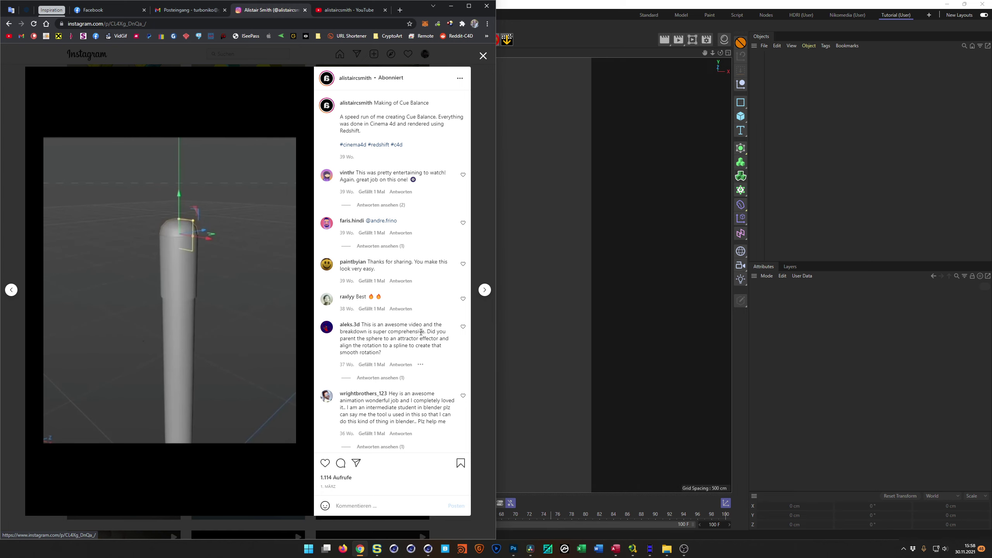
scroll(430, 331, down, 1)
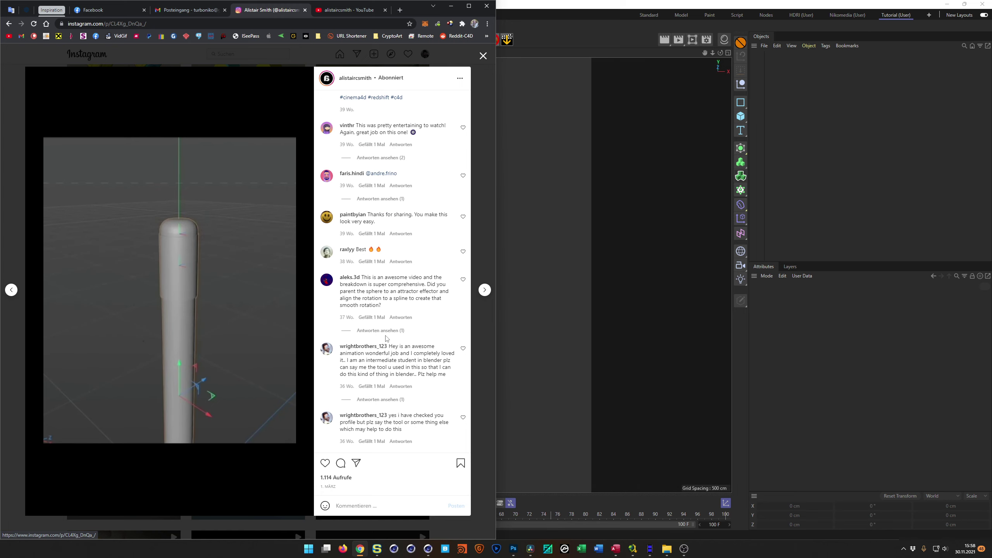
click(371, 331)
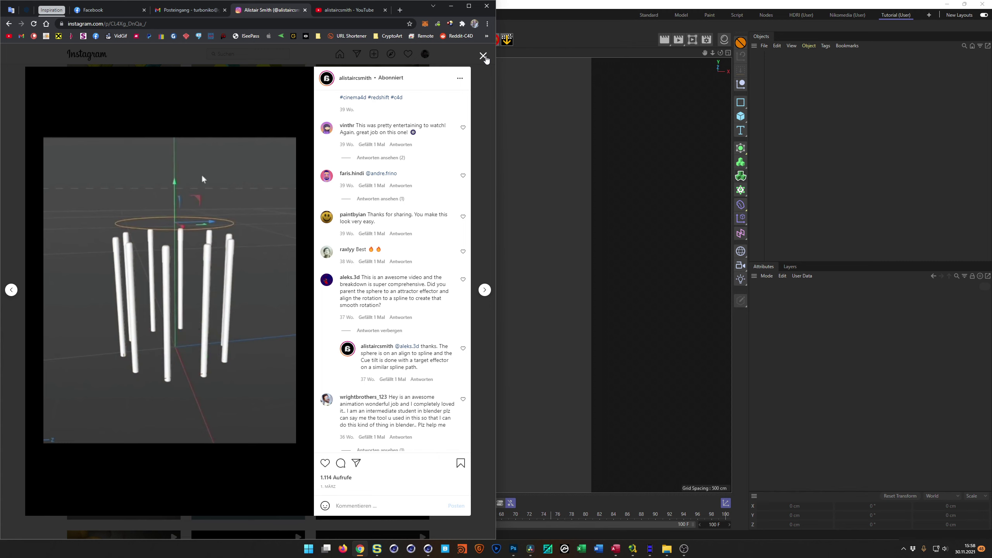
click(485, 77)
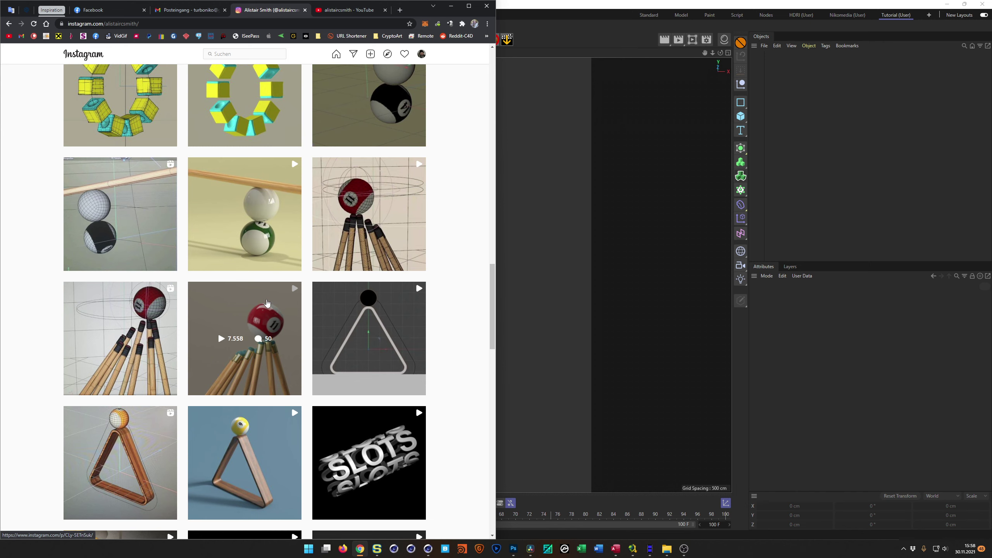
Step: Scroll the Instagram grid and look at the Making of Cue Balance post
drag(491, 287, 489, 304)
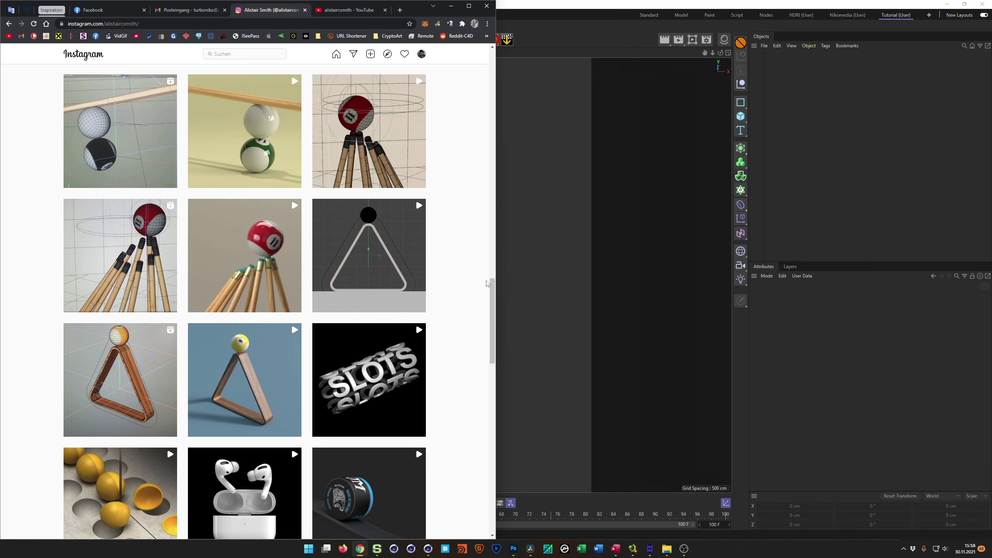
drag(489, 284, 494, 245)
scroll(368, 275, down, 3)
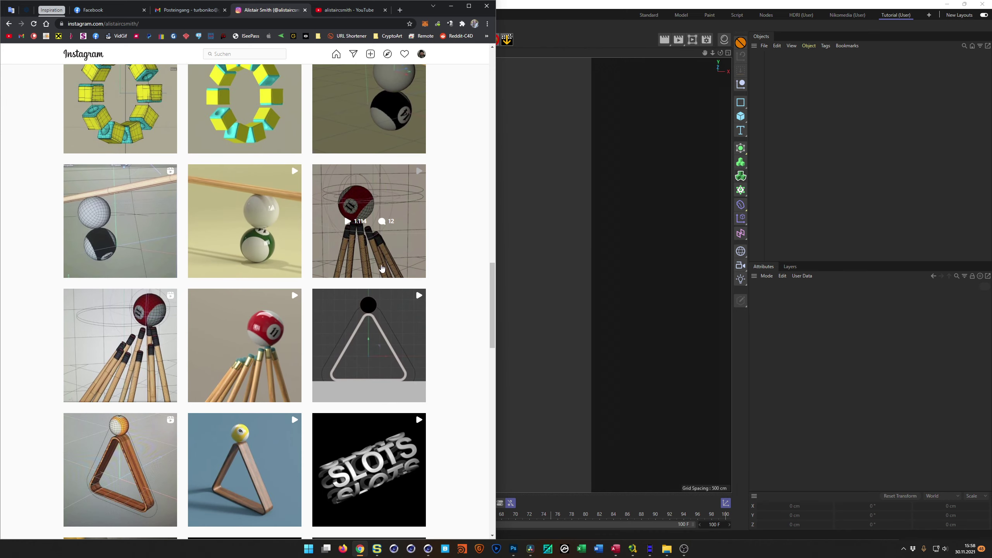
click(369, 274)
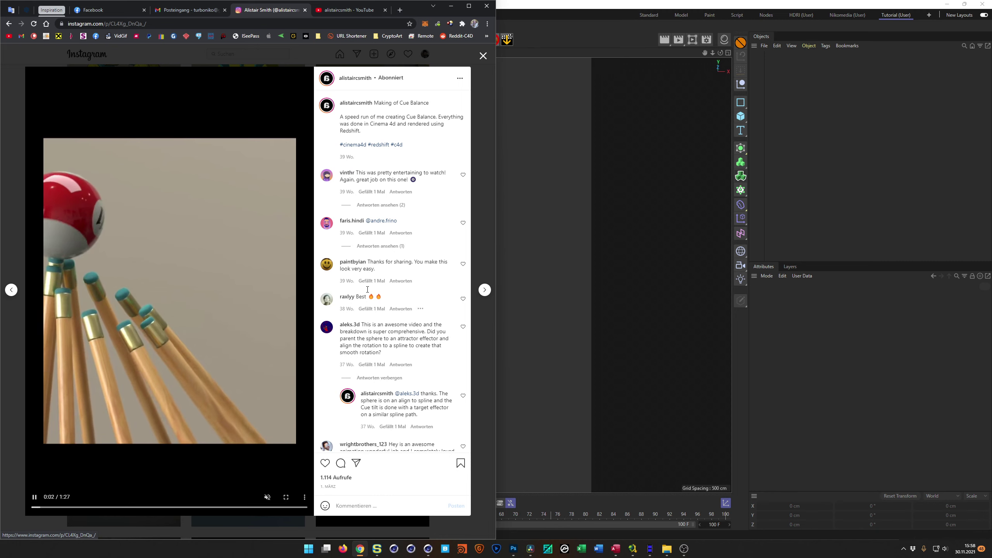
click(483, 55)
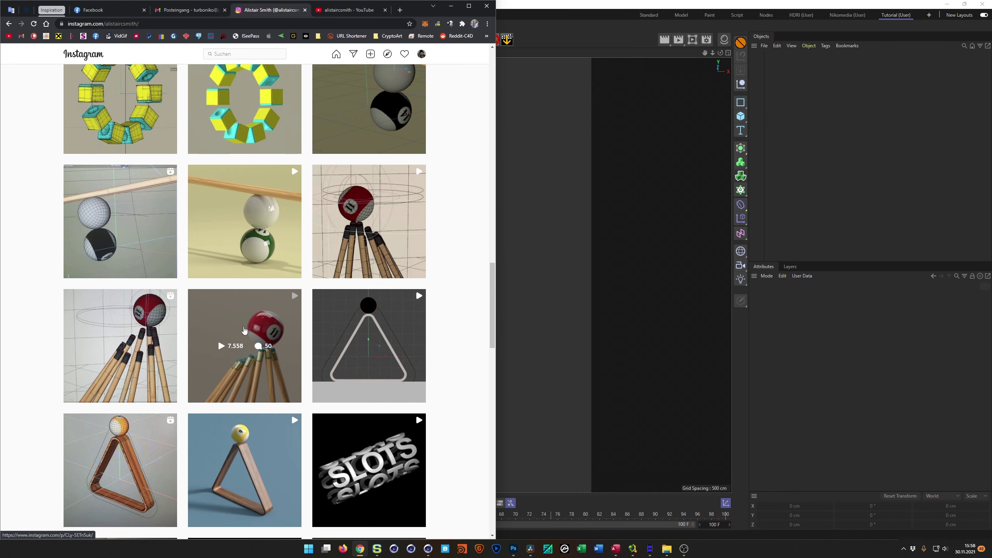
Step: Glance at the YouTube tab again, then bring the empty Cinema 4D scene forward
scroll(244, 332, down, 3)
scroll(243, 321, up, 2)
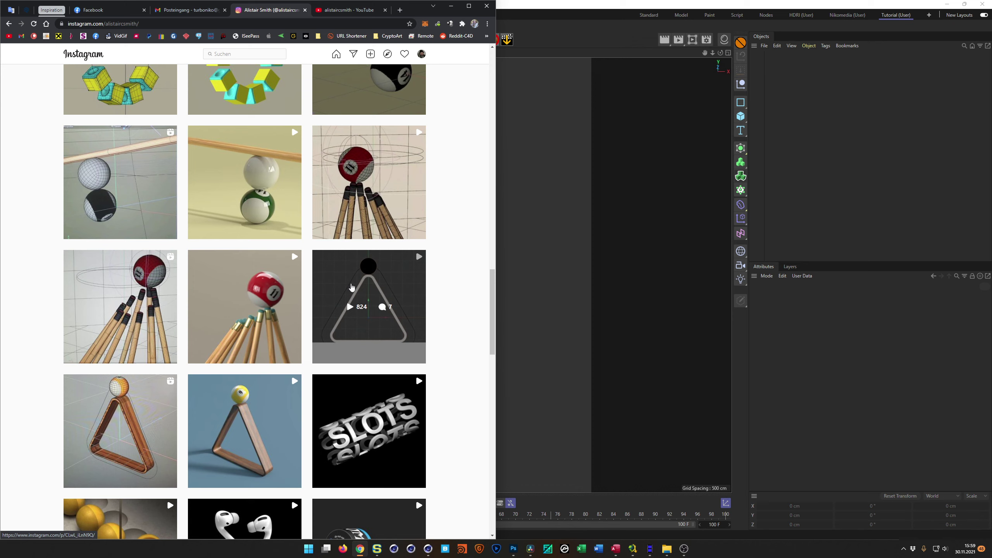
click(344, 9)
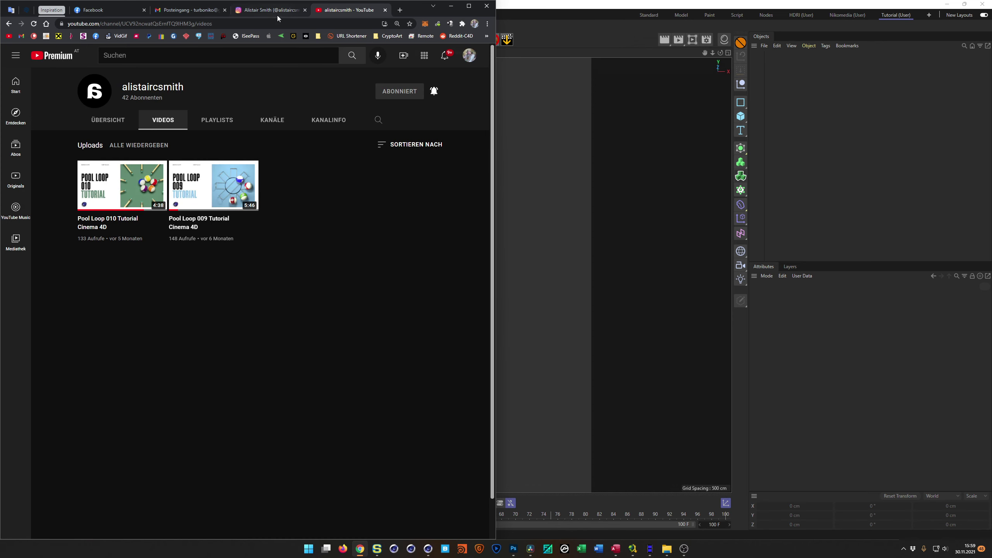
click(257, 13)
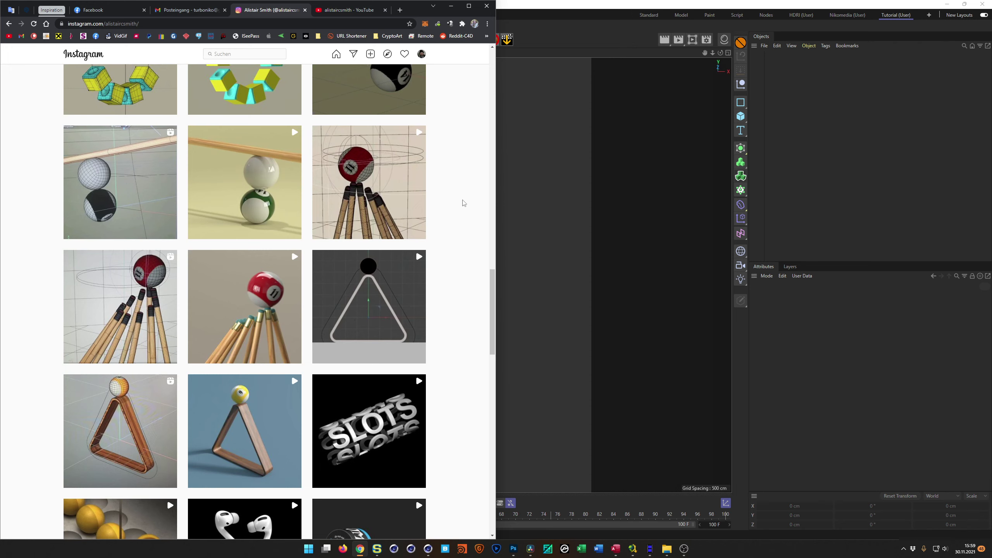
click(561, 12)
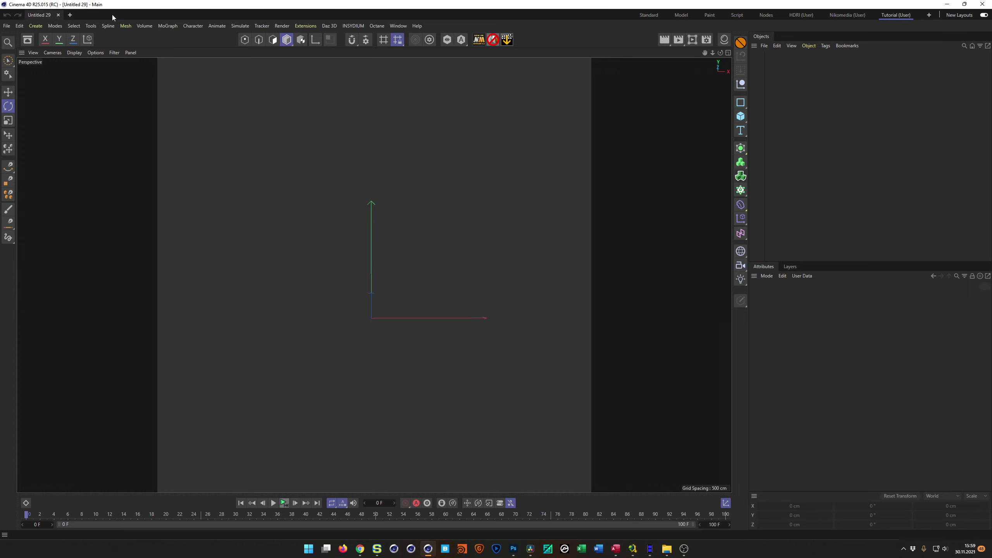
Step: Open Pool_0001.c4d from the File > Open Recent list
click(7, 26)
mouse_move(89, 58)
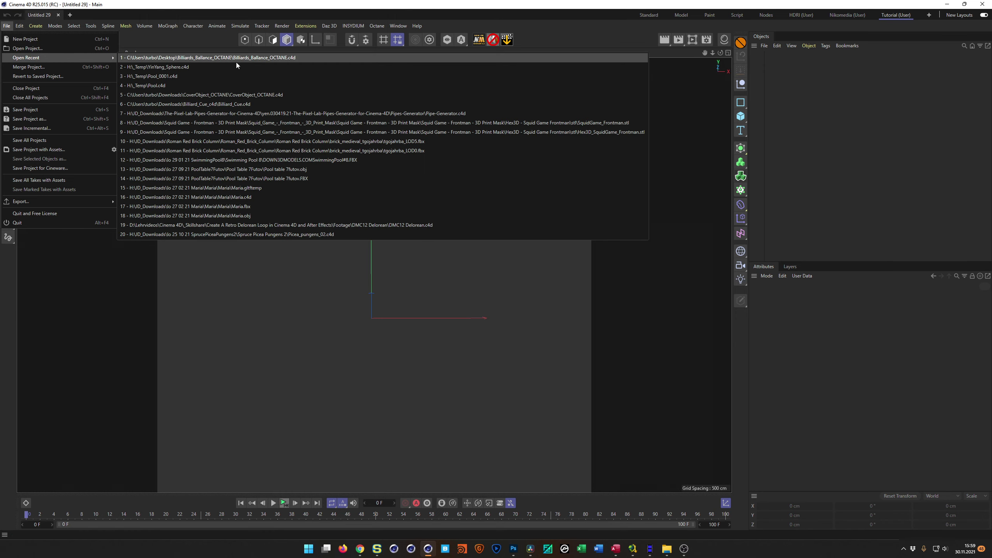
click(169, 76)
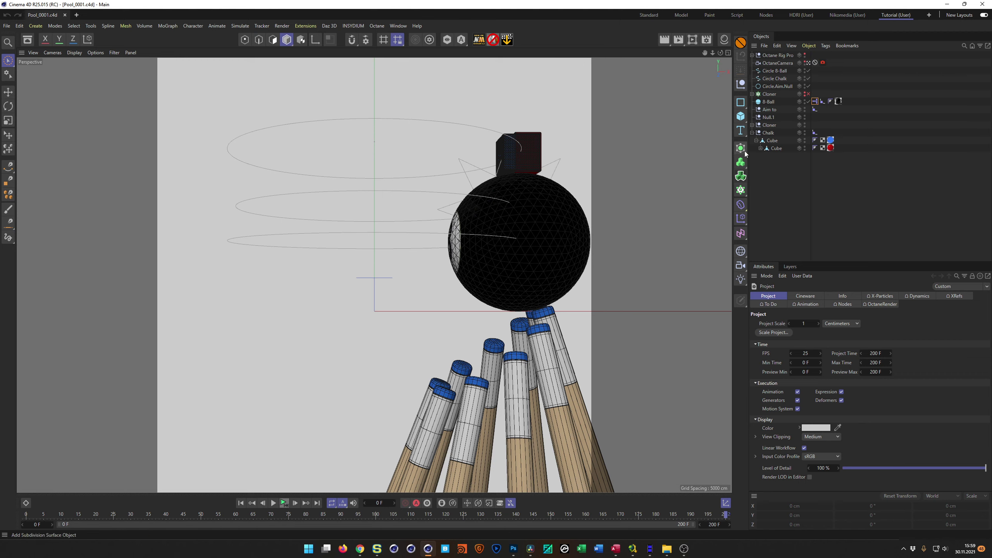
click(377, 26)
click(389, 48)
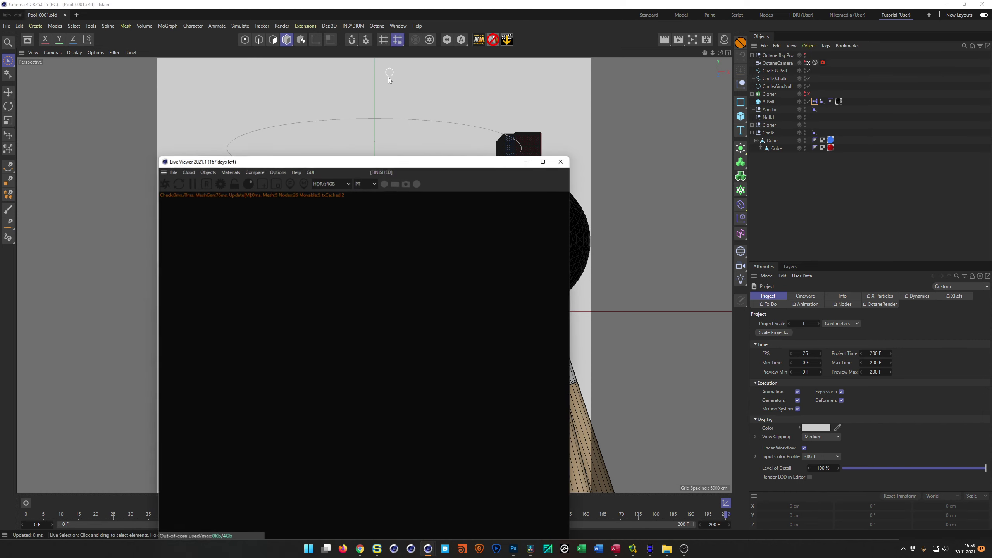
click(165, 184)
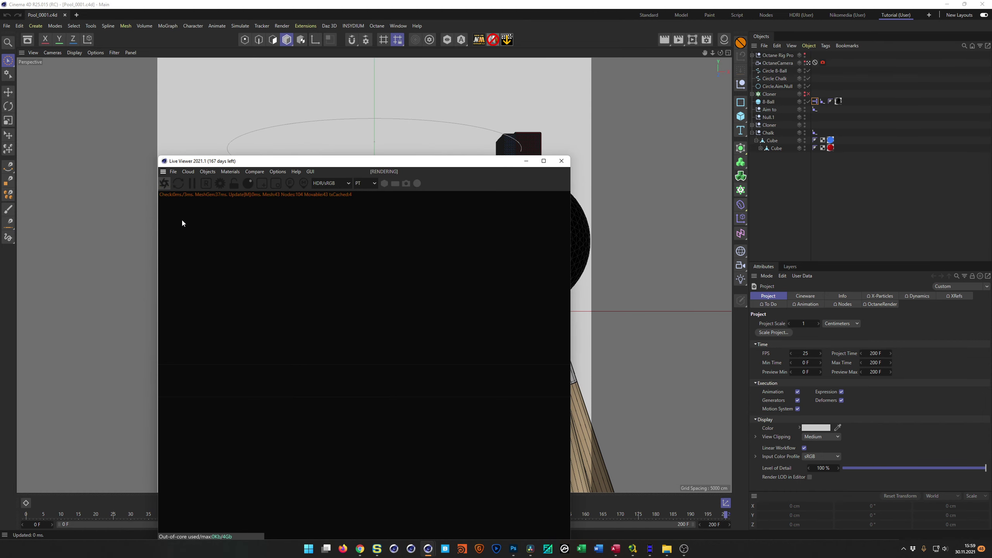
drag(358, 163, 761, 49)
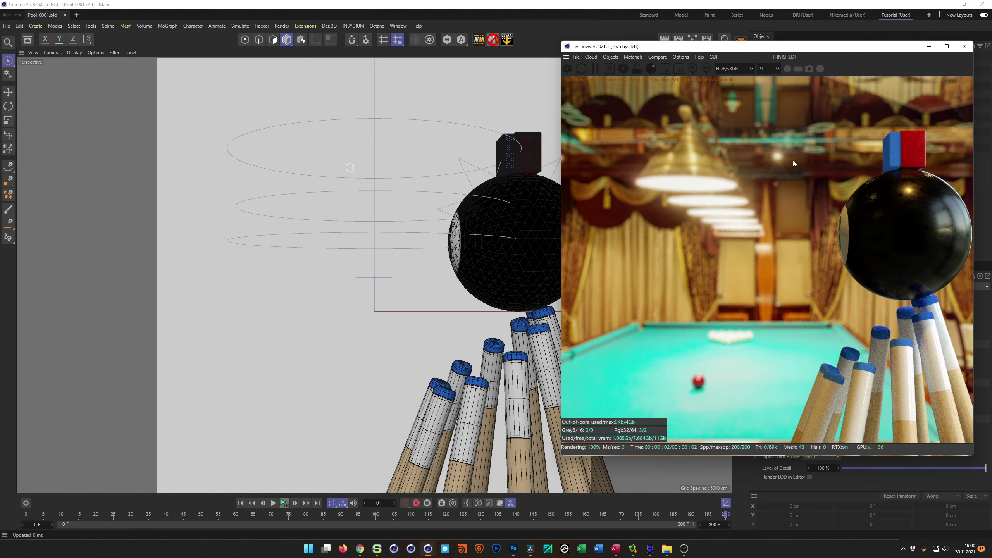
click(593, 70)
click(287, 505)
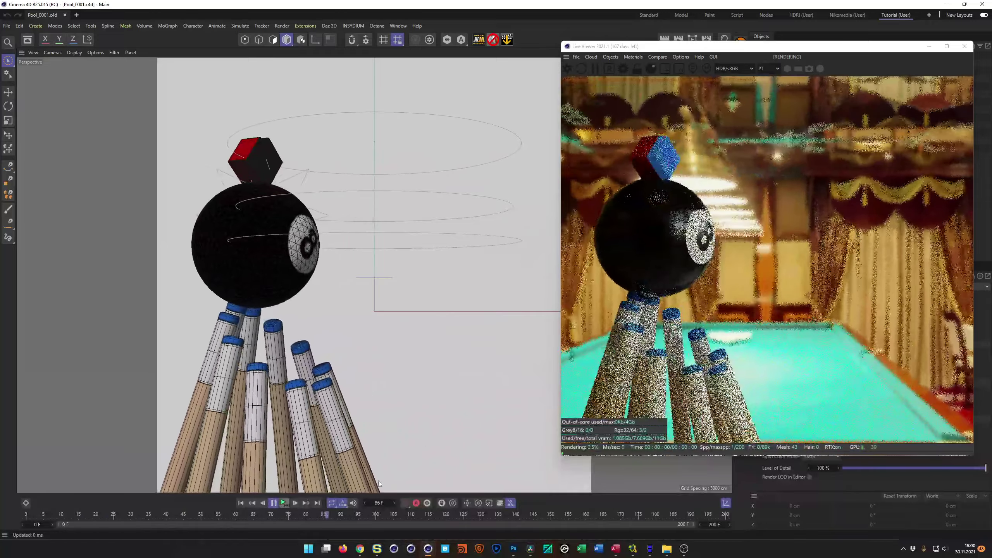
click(284, 503)
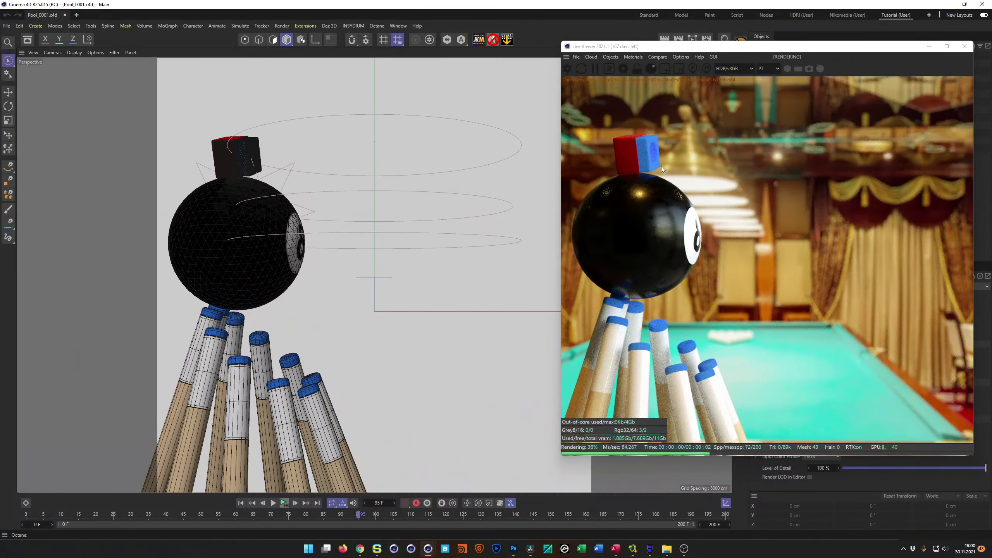
click(964, 46)
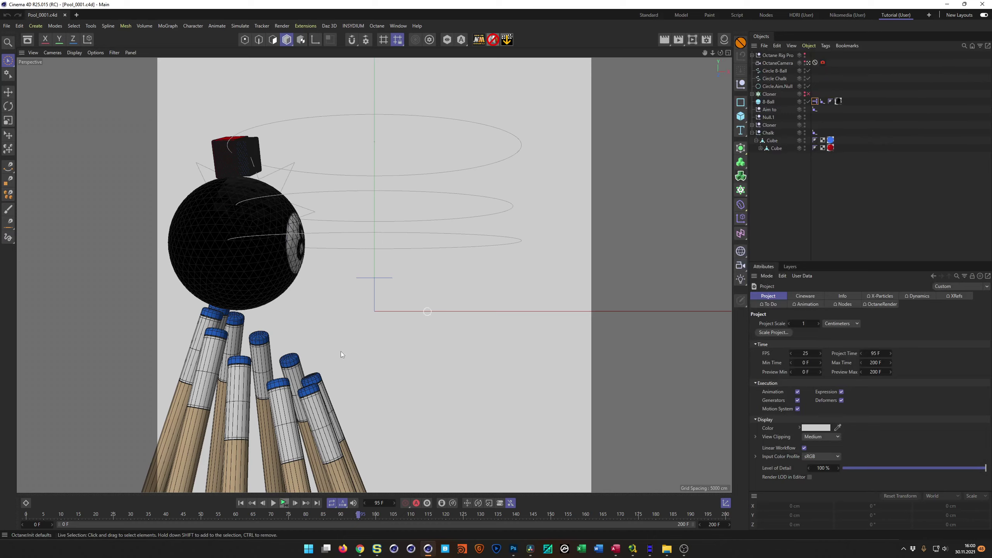
click(283, 507)
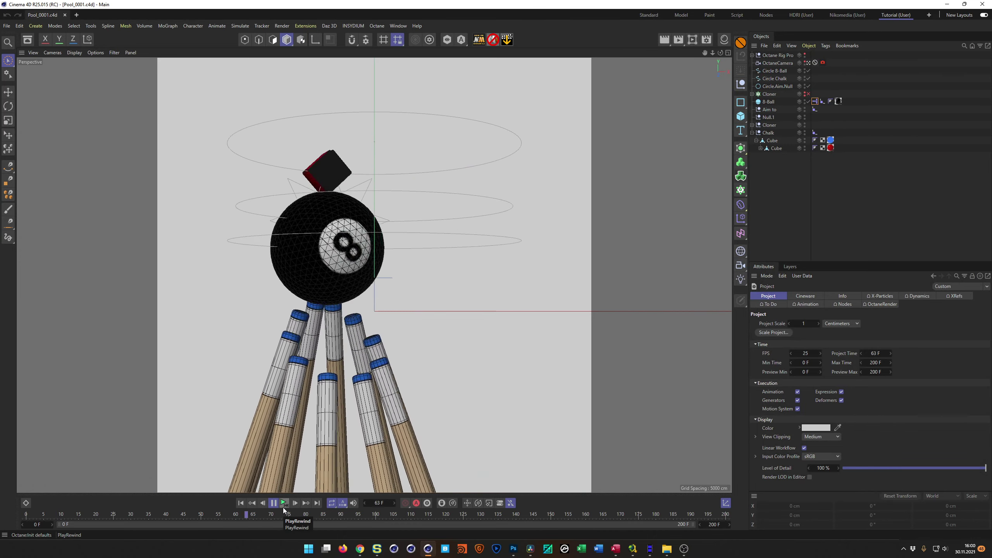
click(283, 507)
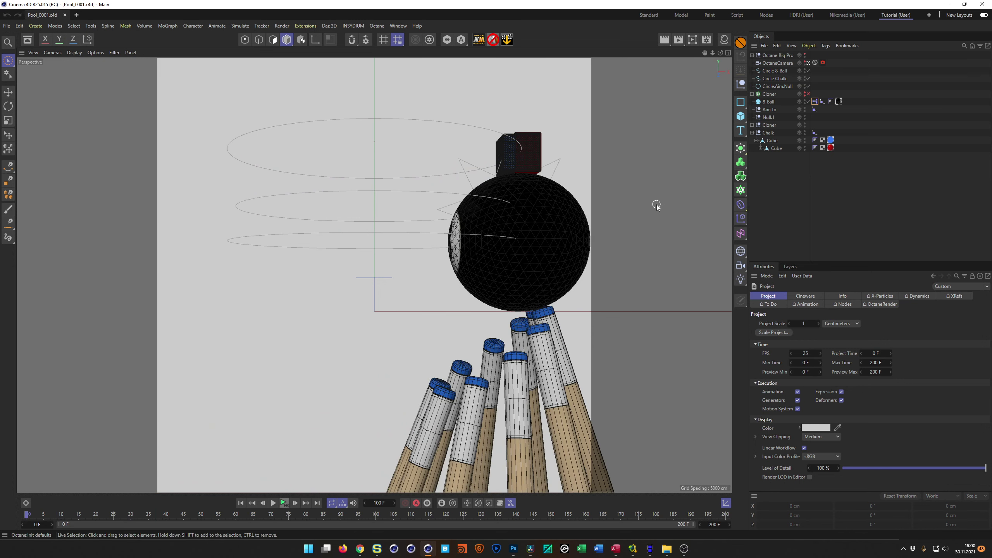
Step: Close the Pool_0001.c4d project to start a fresh empty document
key(r)
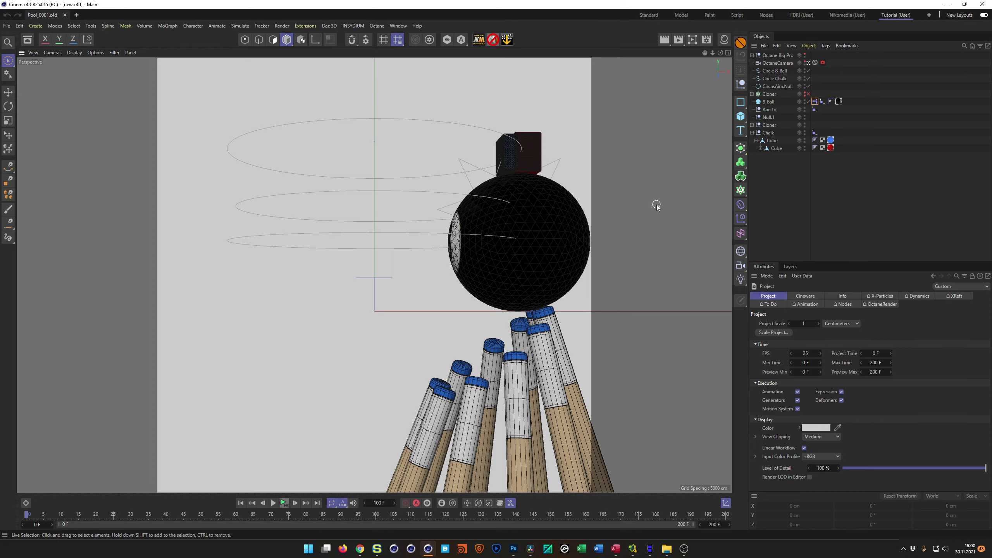
key(ctrl+F4)
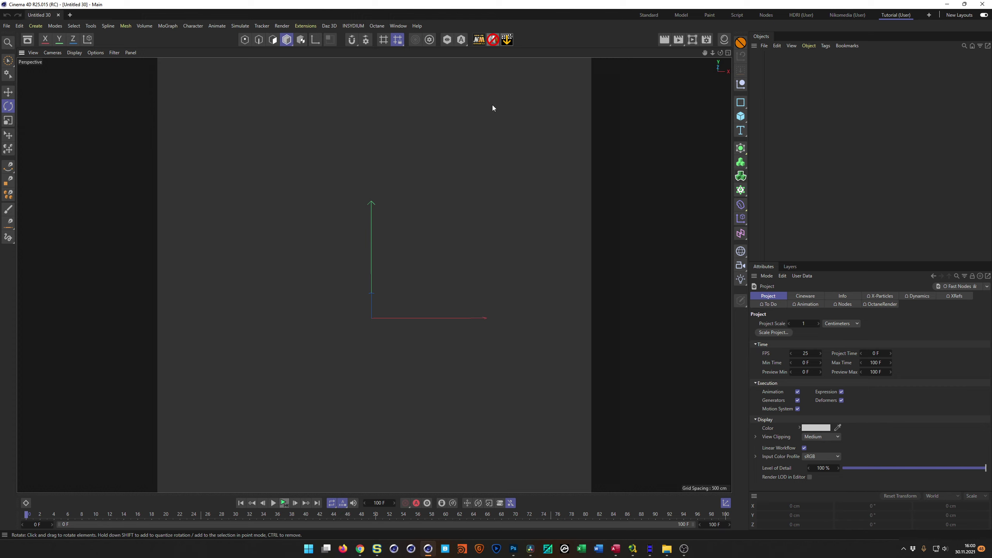
click(740, 117)
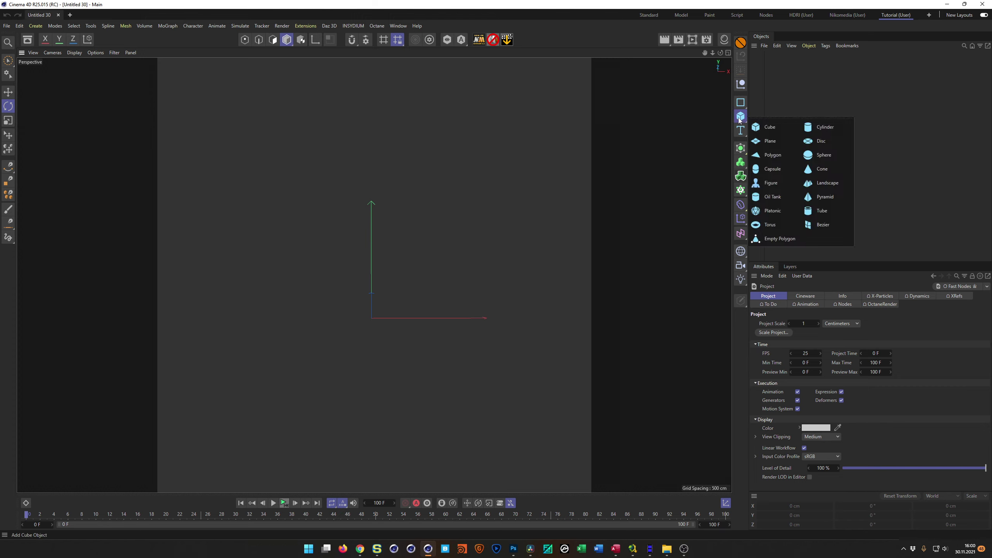
click(830, 170)
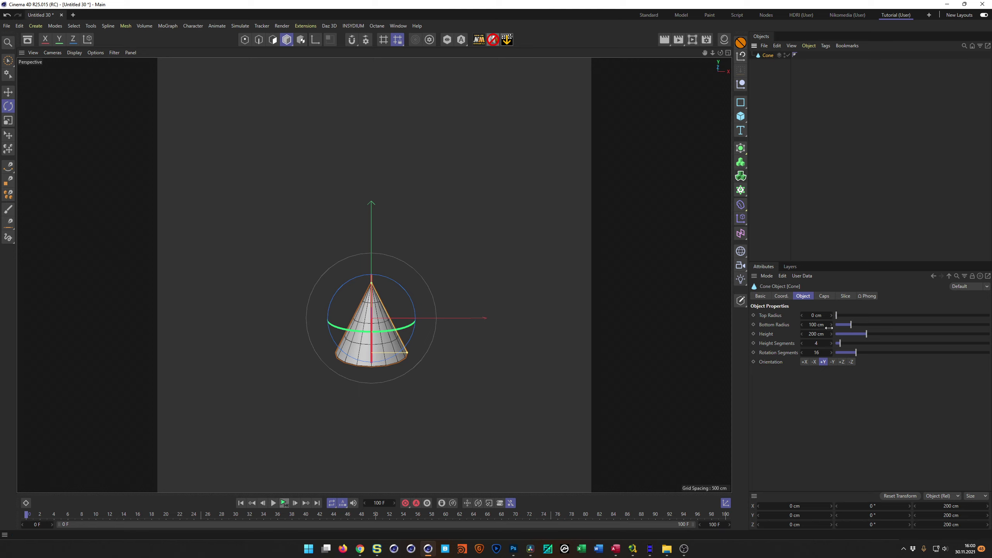
click(817, 325)
text(1.5)
key(Return)
click(817, 315)
text(0.5)
key(Return)
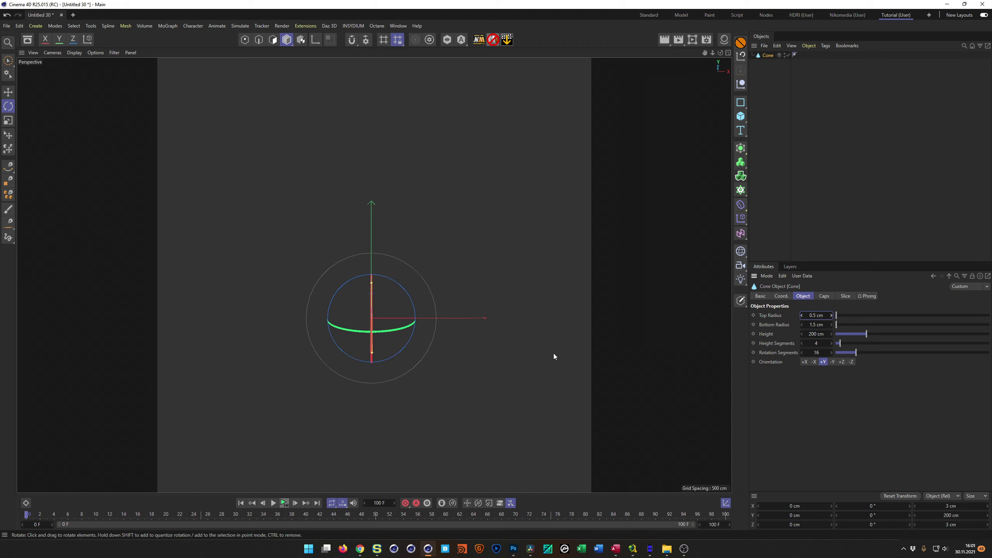
alt+drag(443, 366, 378, 296)
scroll(426, 276, up, 5)
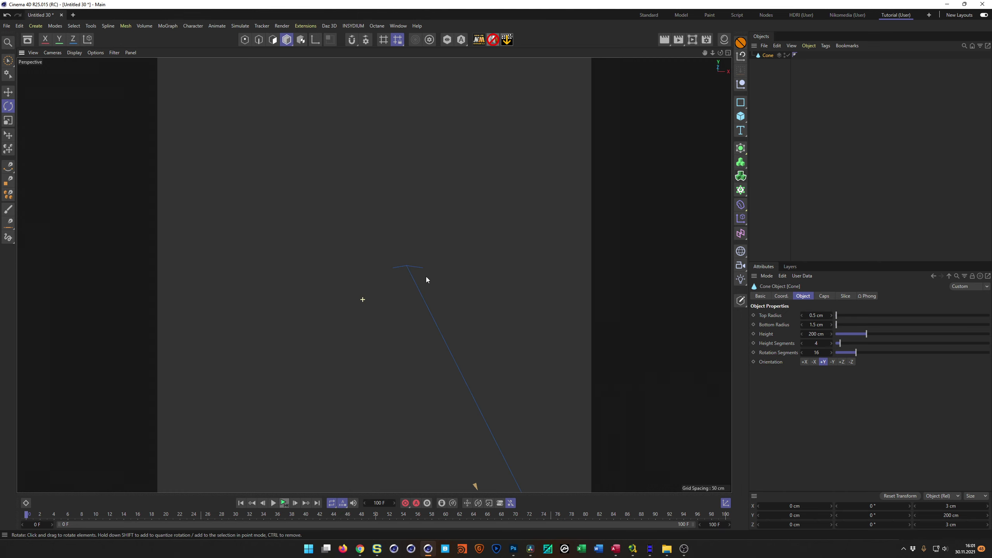
alt+drag(440, 239, 376, 304)
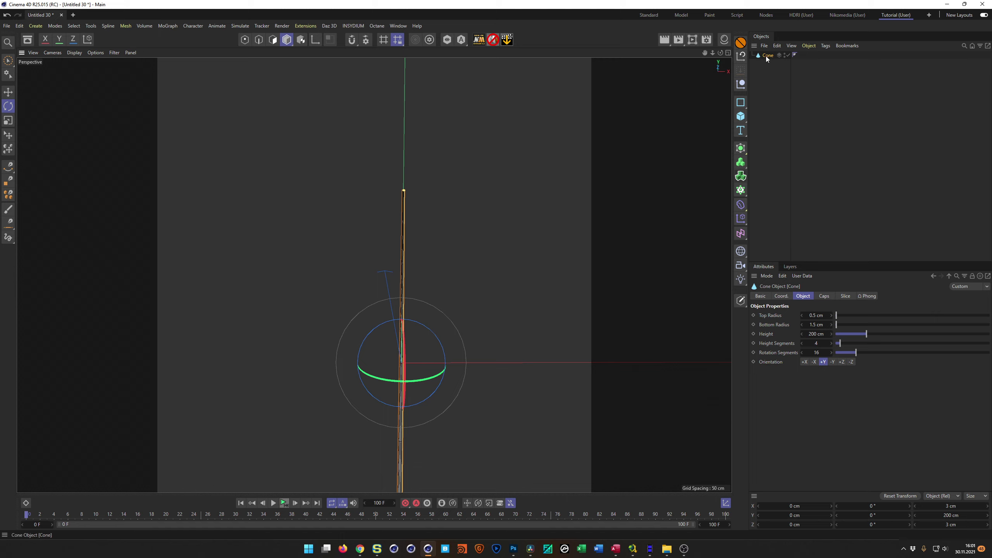
key(Delete)
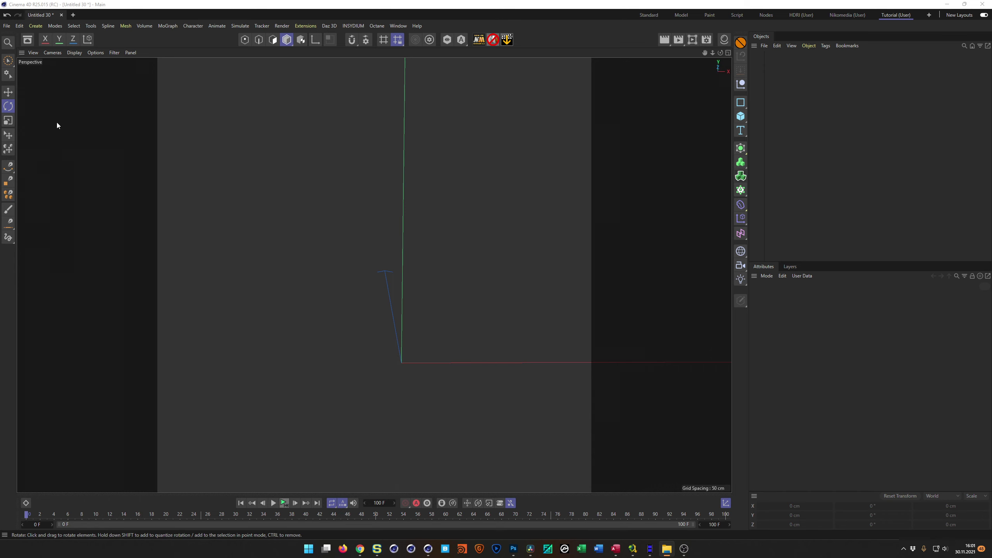
Step: Import the Queue cue-stick asset from the Asset Browser and orbit around it
click(28, 39)
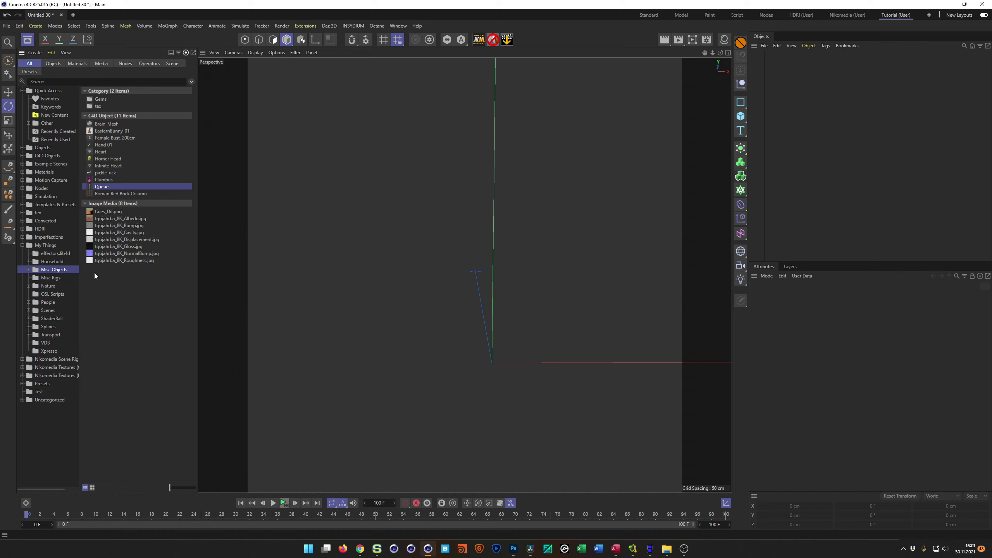
click(93, 488)
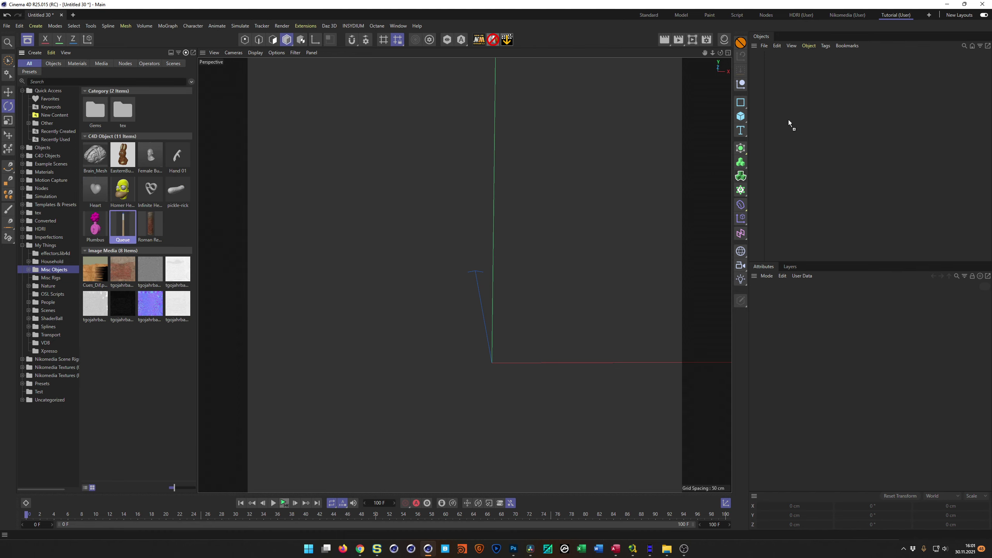
drag(789, 120, 789, 119)
click(527, 210)
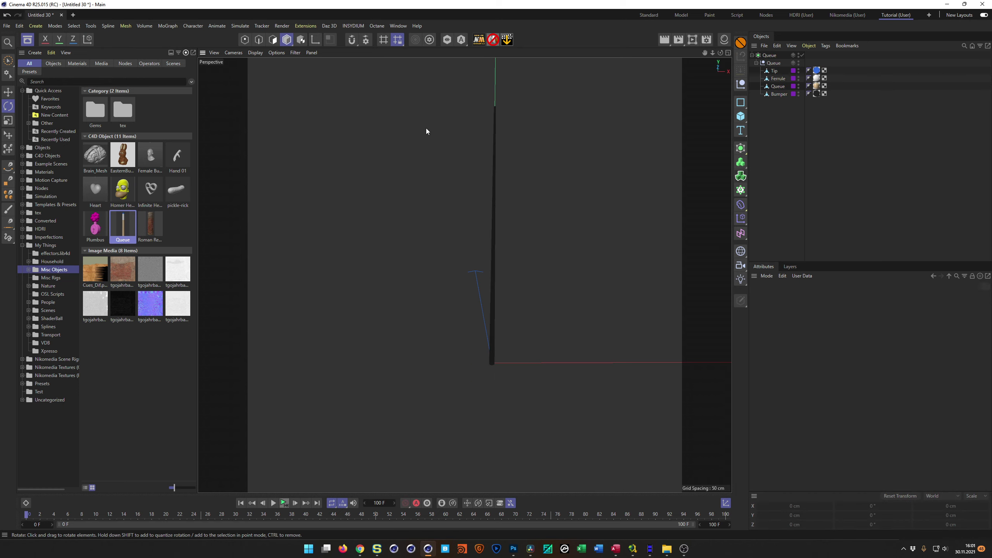
click(27, 40)
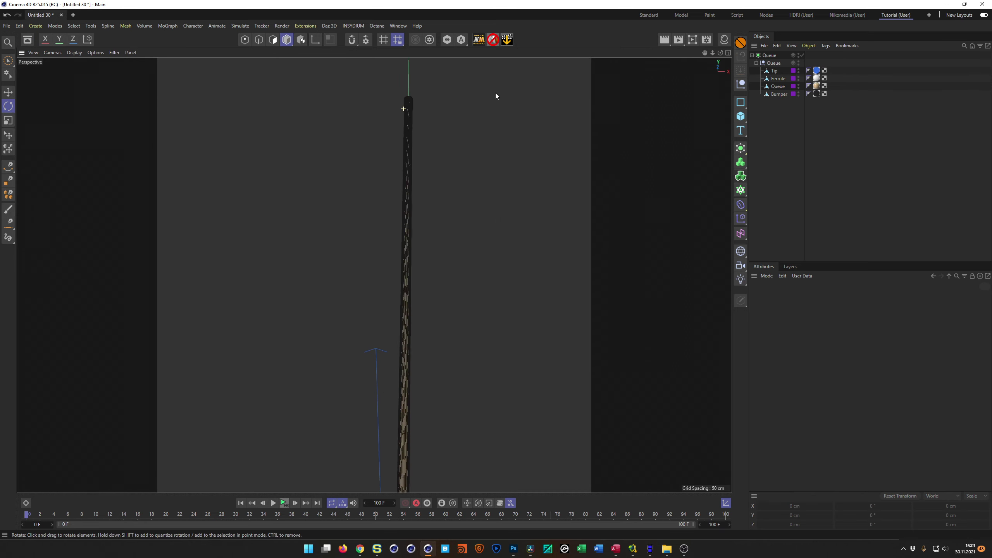
alt+drag(534, 97, 343, 313)
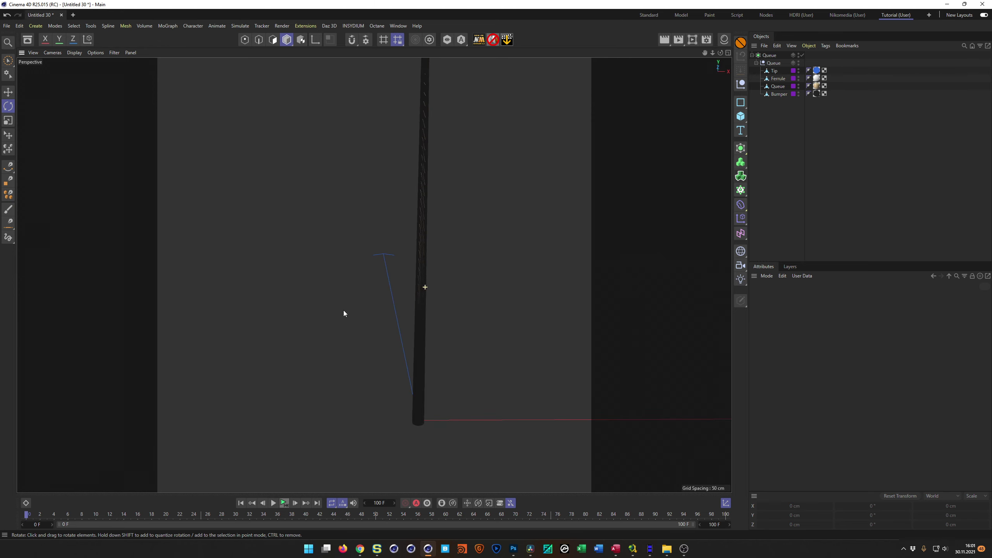
alt+drag(424, 293, 459, 289)
alt+drag(428, 202, 396, 291)
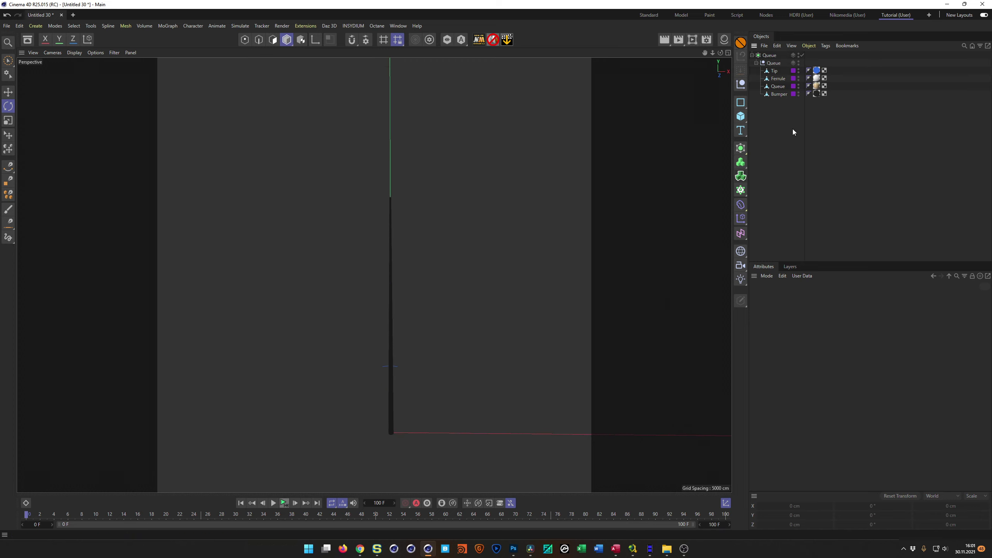
Step: Turn off the Queue group's editor visibility, then bring up the primitive shapes list
click(768, 55)
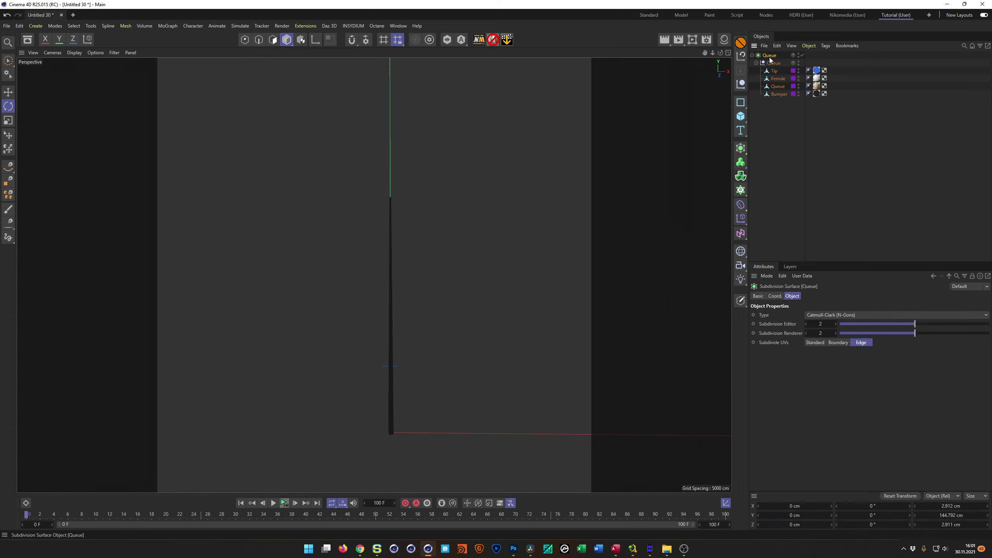
alt+drag(399, 423, 336, 354)
click(796, 164)
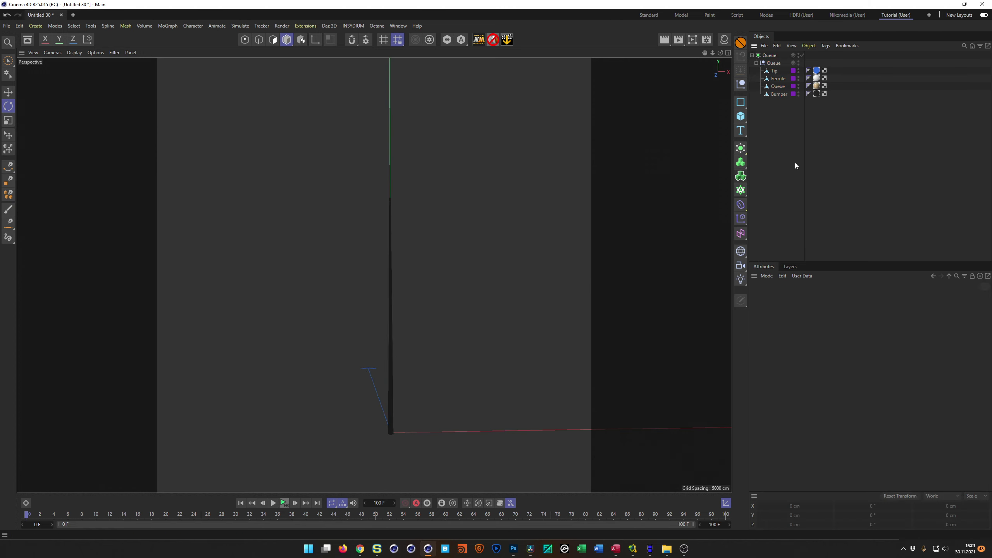
click(799, 55)
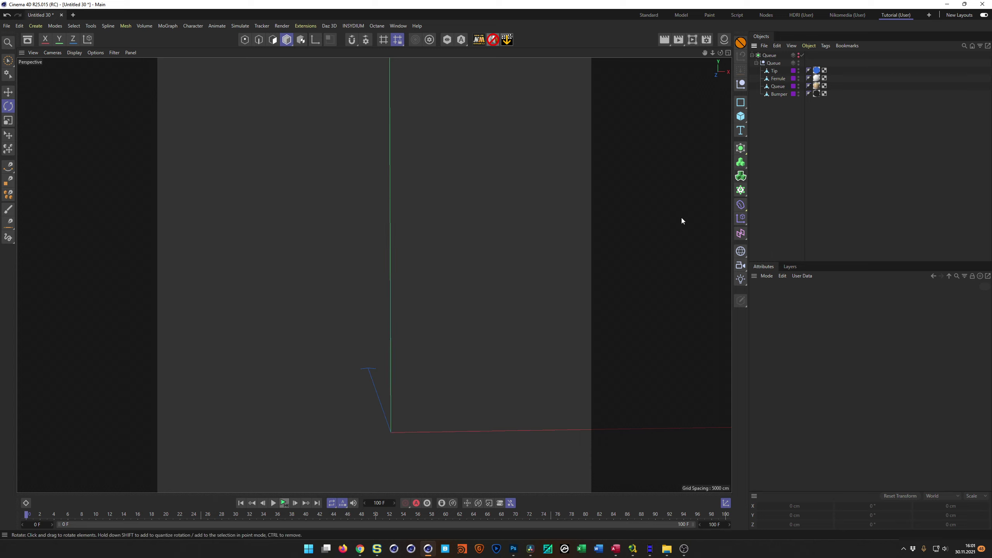
click(741, 116)
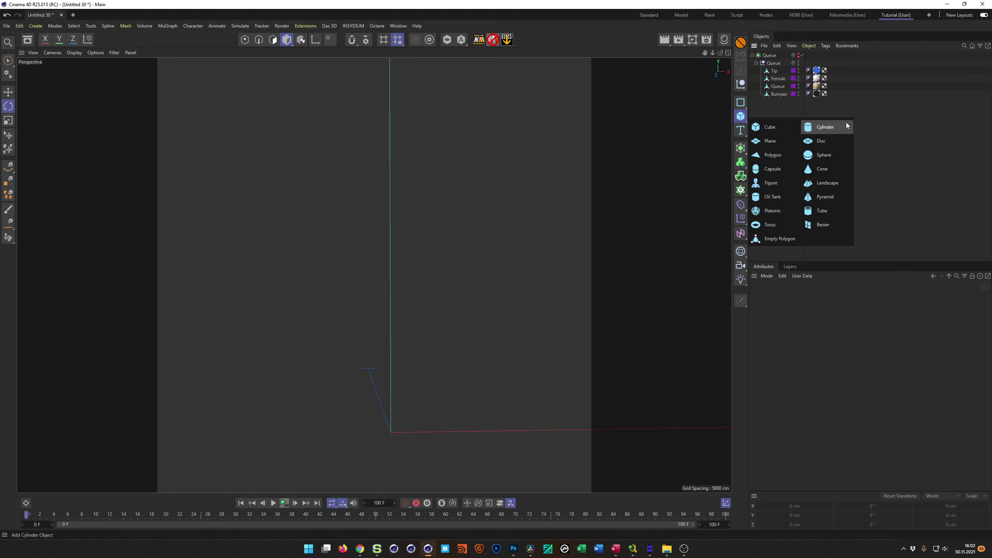
Step: Add a Cone with bottom radius 1.5 cm, top radius 0.5 cm and height 150 cm
click(824, 171)
click(814, 325)
text(1,)
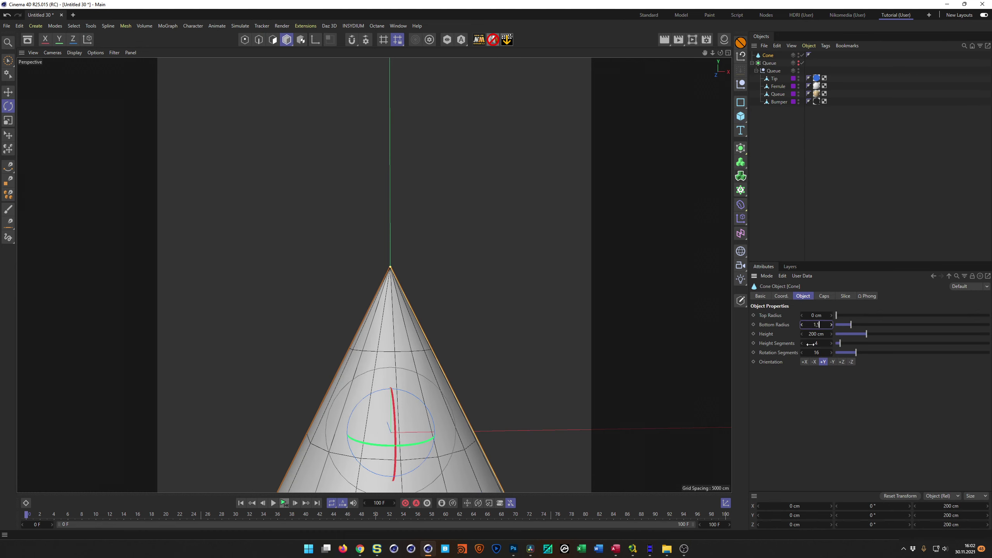
text(5)
key(shift+Tab)
text(0,5)
key(Return)
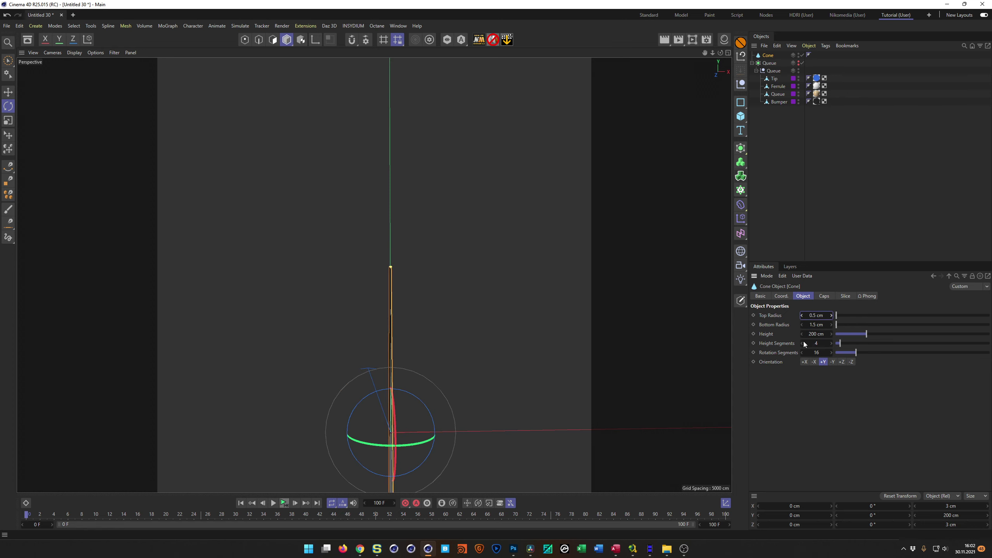
click(815, 333)
text(150)
key(Return)
alt+drag(421, 359, 388, 283)
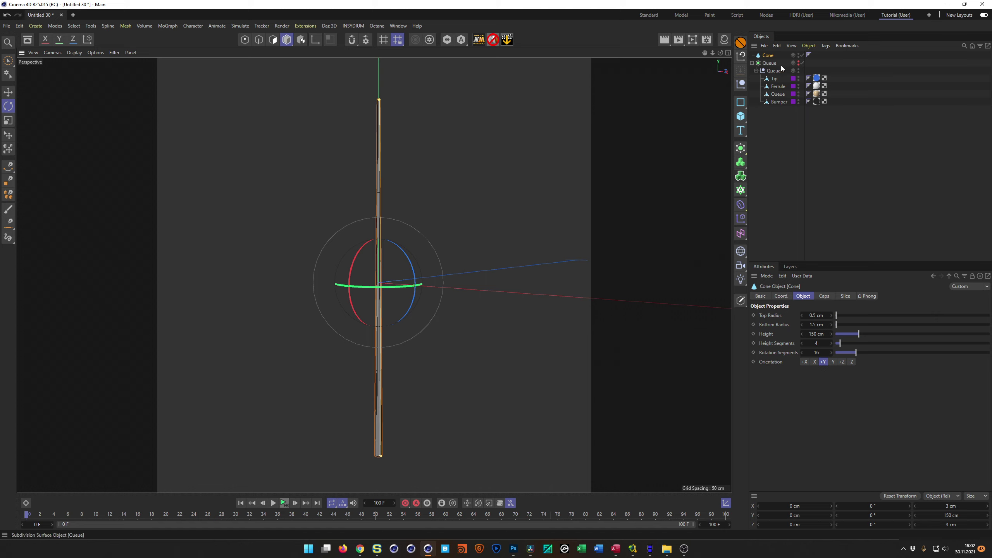
Step: Place the Cone below Queue in the Object Manager and show the Asset Browser's node assets
click(753, 62)
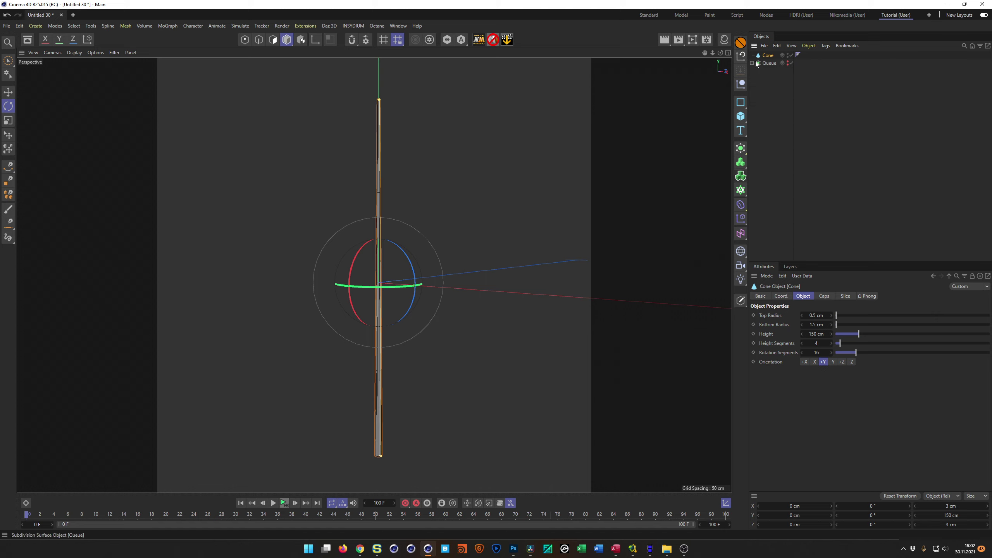
drag(768, 55, 772, 78)
click(28, 39)
click(125, 63)
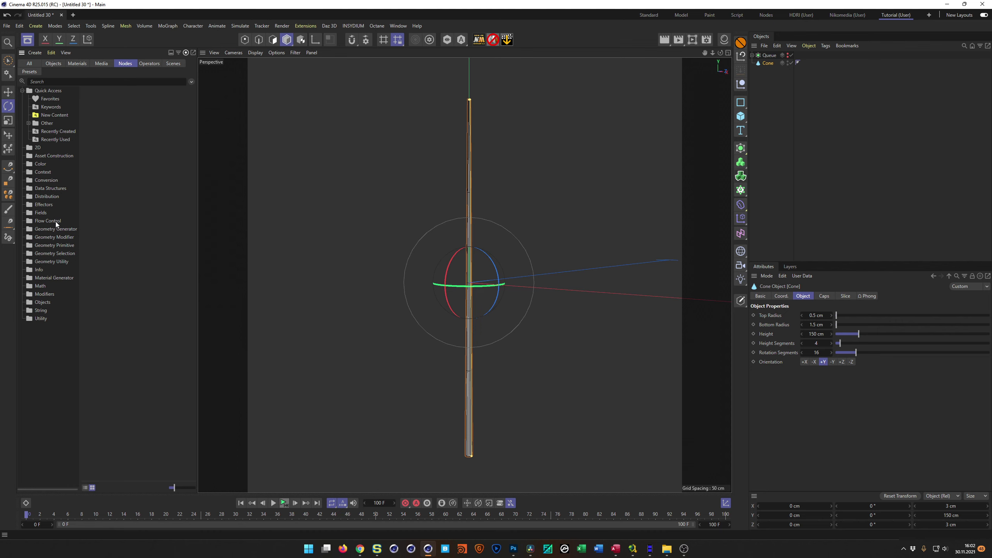
Step: Try a Geometry Axis modifier under the Cone with Axis Y at -100 %, then delete it
click(56, 237)
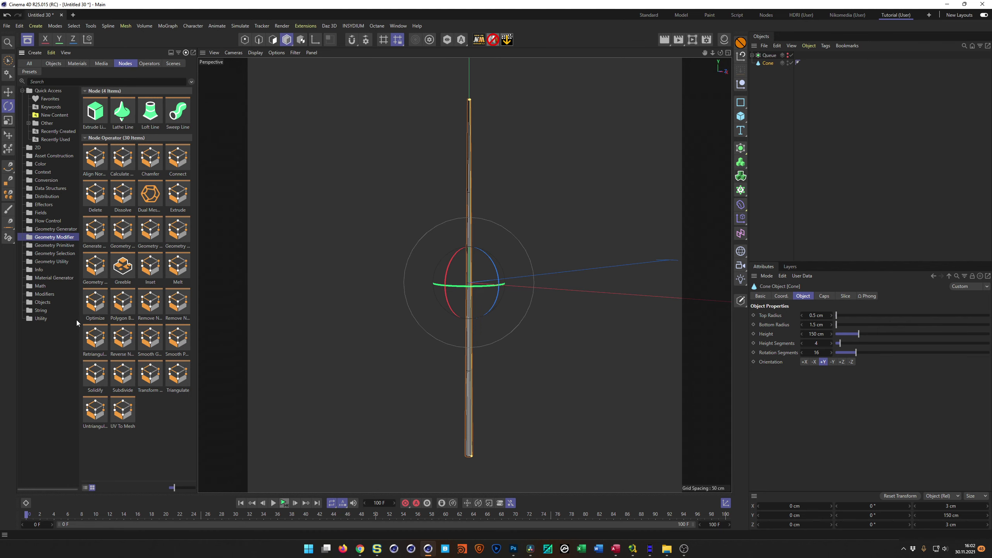
click(85, 487)
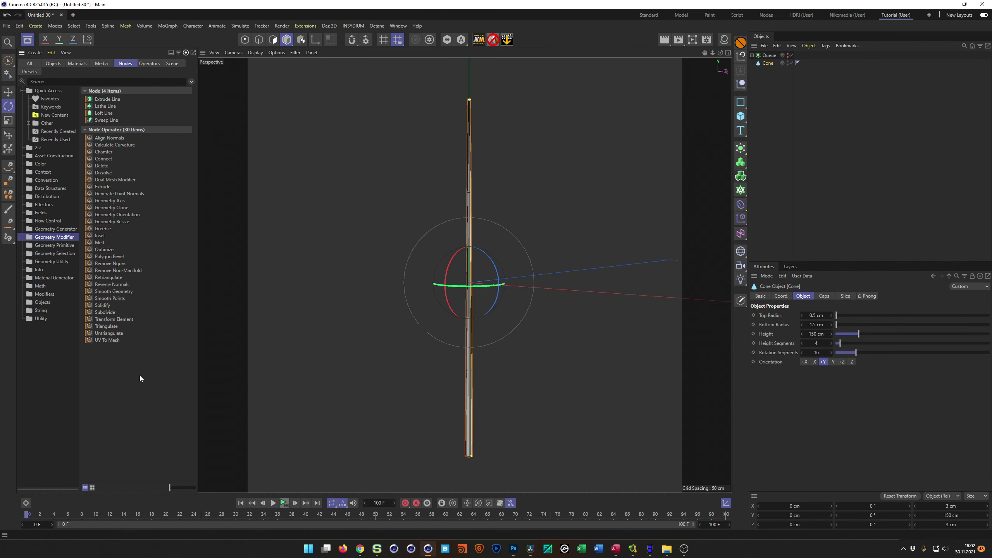
click(111, 201)
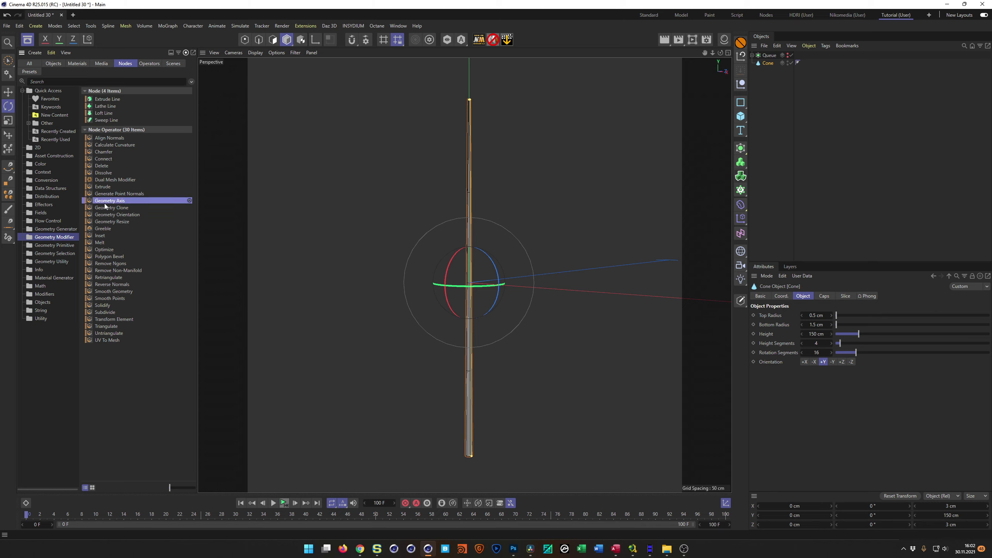
drag(103, 203, 771, 63)
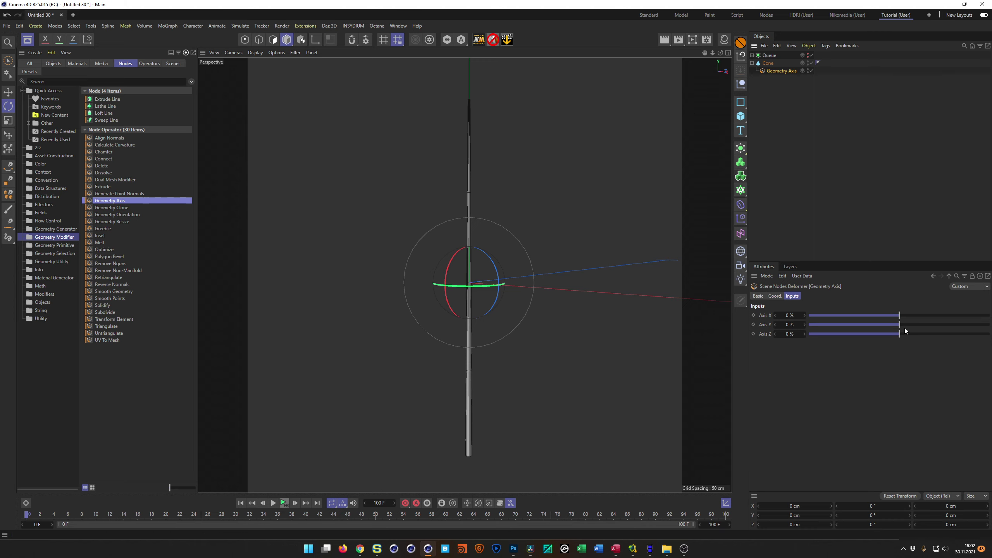
drag(896, 326, 985, 327)
alt+drag(639, 275, 484, 413)
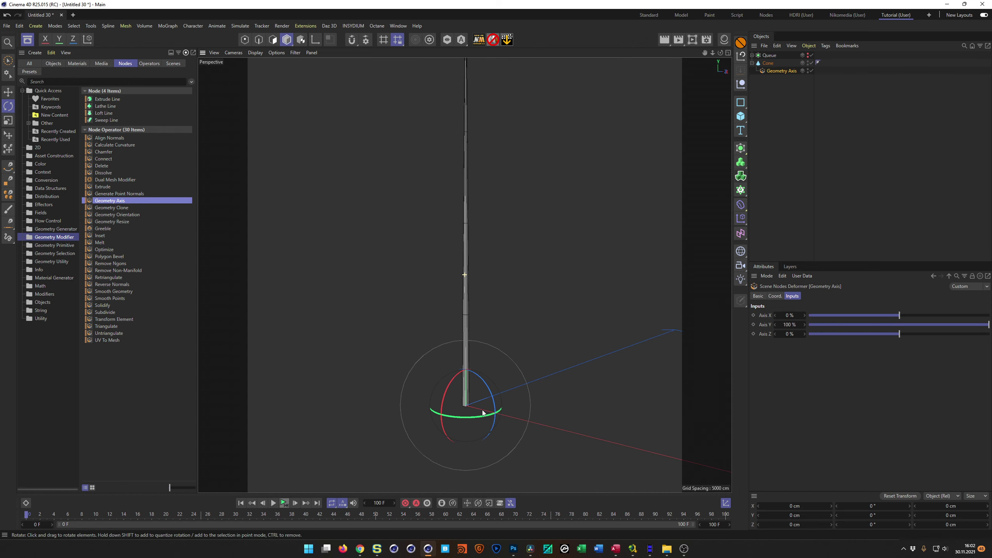
key(Delete)
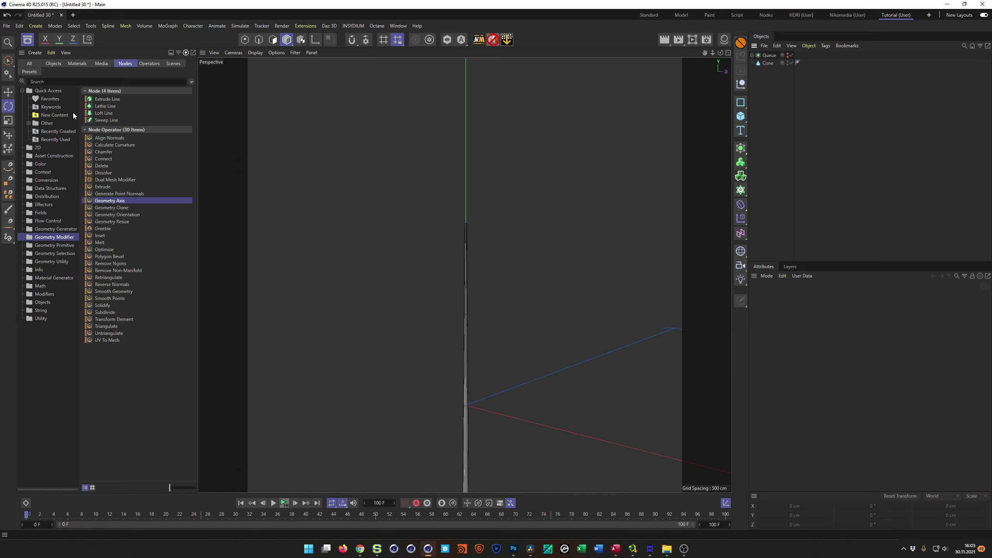
Step: Shift the Cone's axis to its base with Axis Center Y set to -100 %
click(28, 39)
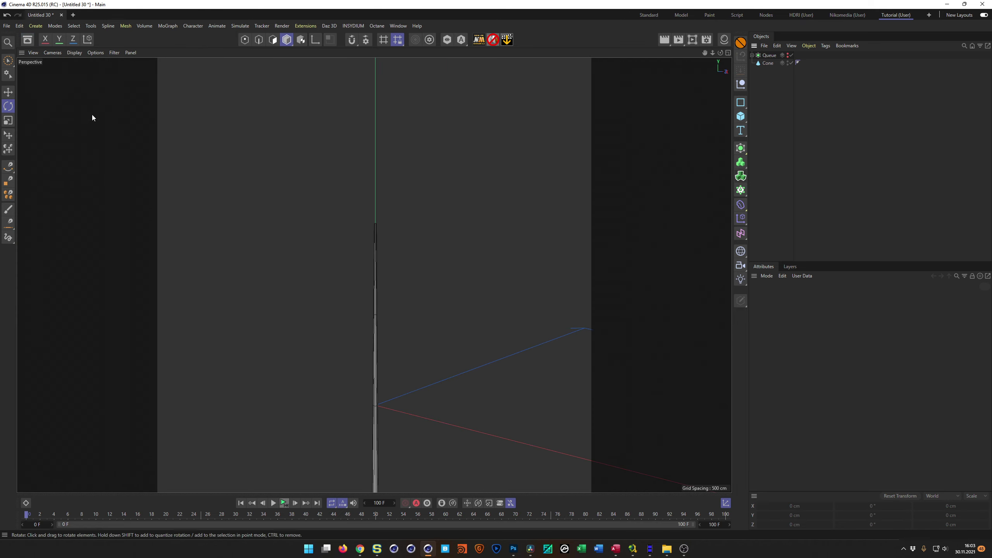
click(768, 62)
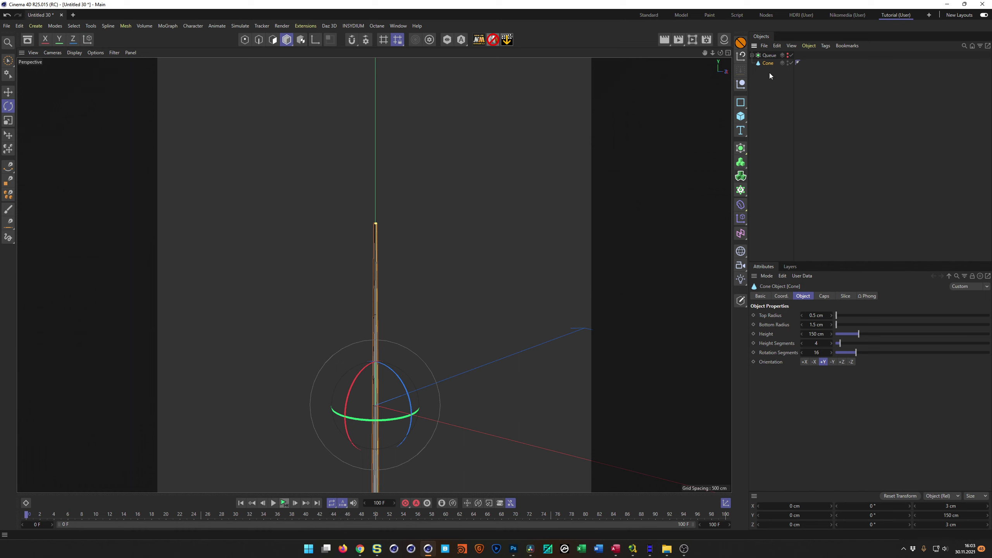
key(d)
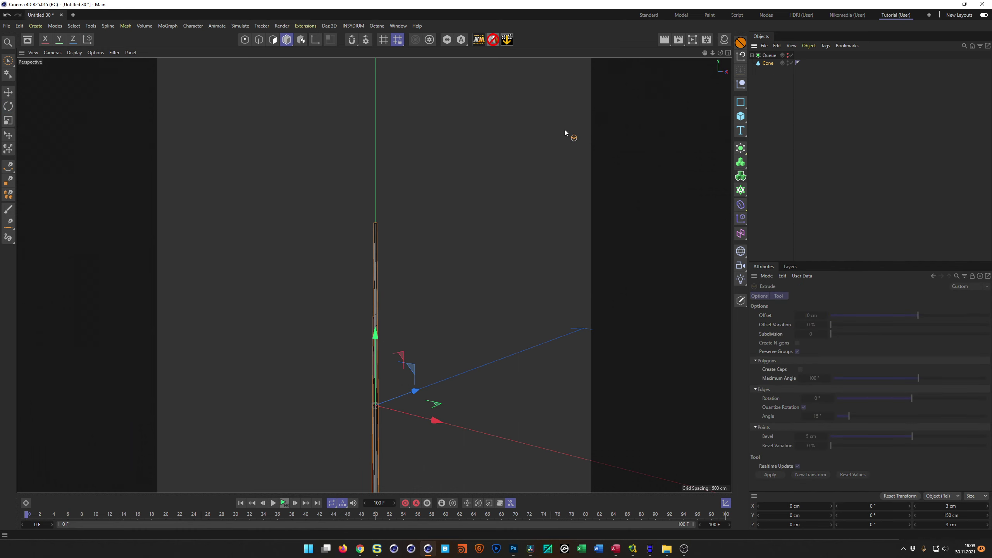
click(91, 26)
mouse_move(141, 141)
click(227, 150)
drag(249, 137, 558, 152)
drag(531, 215, 484, 215)
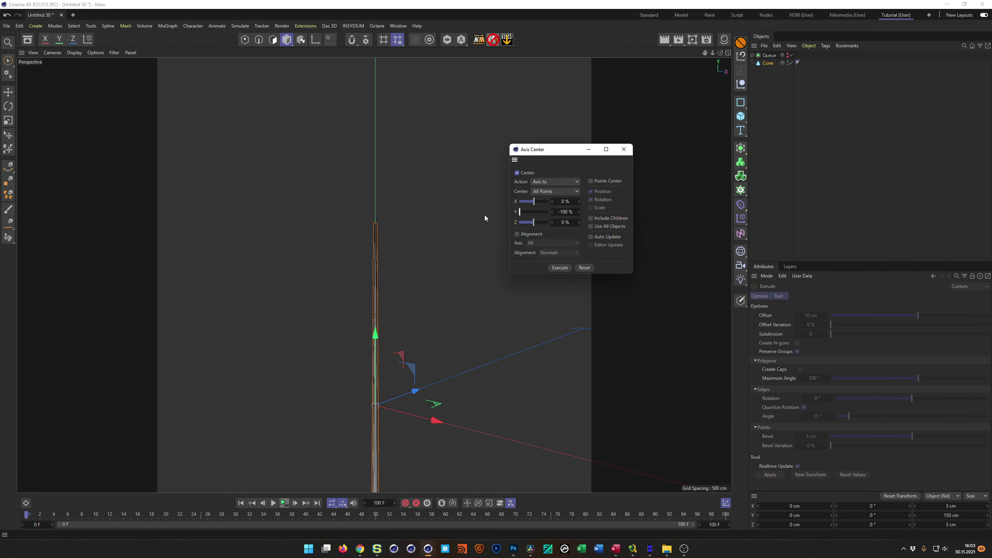
click(561, 268)
Step: Reset the Axis Center values on the Cone
click(766, 64)
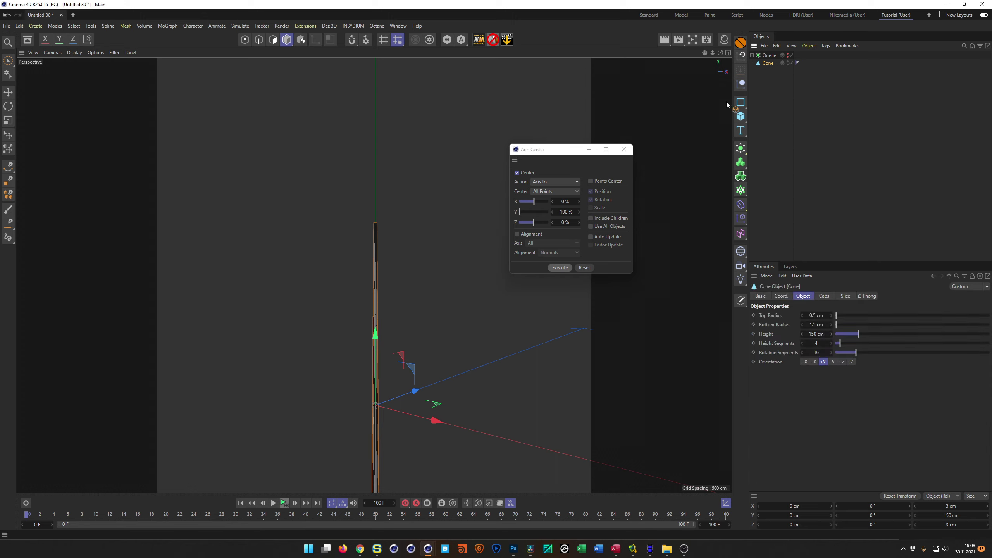
click(559, 268)
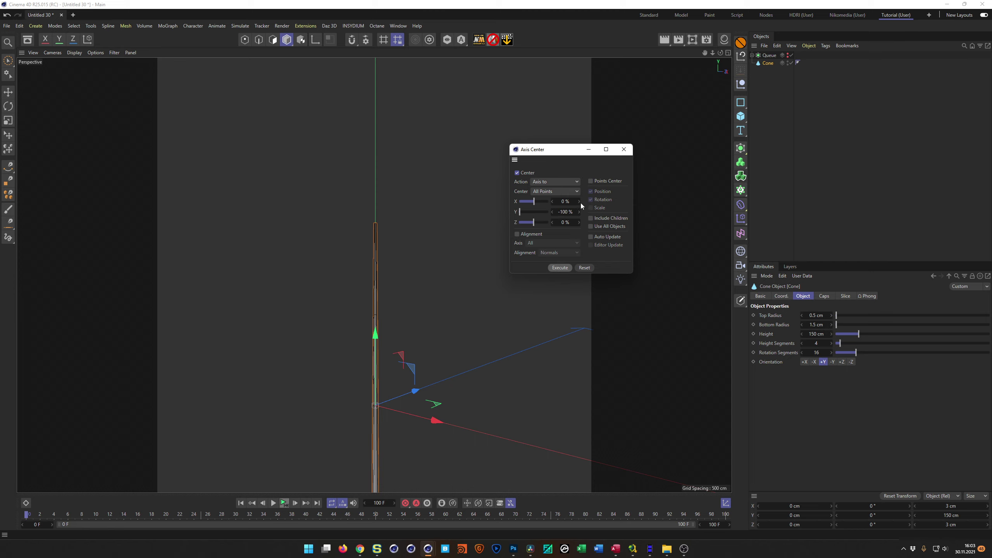
click(555, 212)
click(585, 269)
click(767, 64)
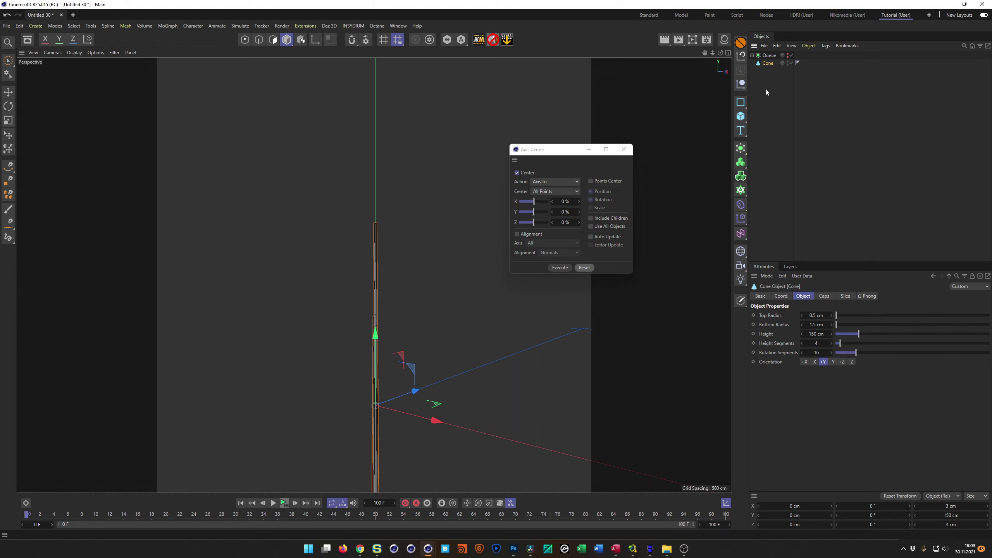
Step: Make the Cone editable, move its axis to the base again, then delete the Cone
key(c)
drag(768, 63, 688, 138)
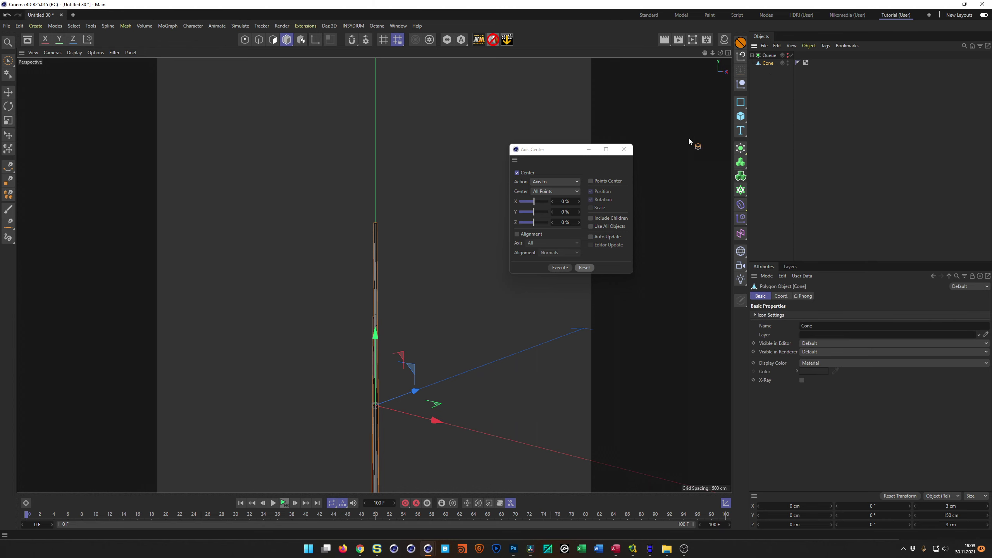
drag(528, 214, 502, 214)
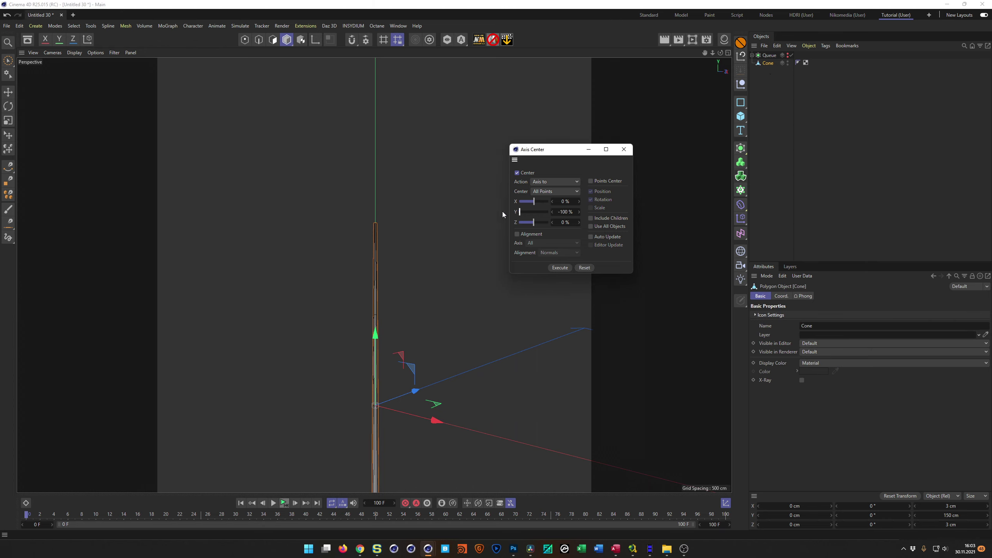
click(591, 237)
scroll(392, 357, down, 3)
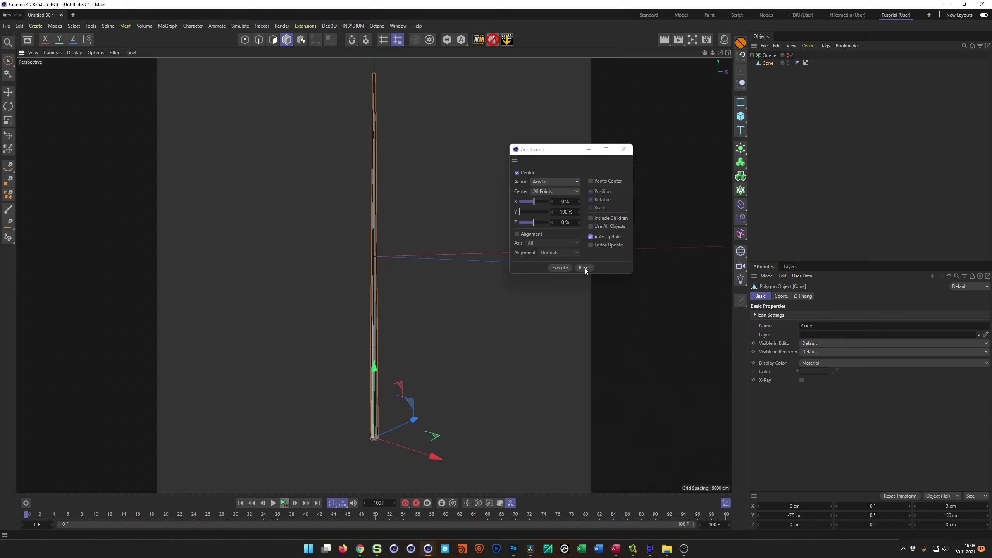
click(625, 149)
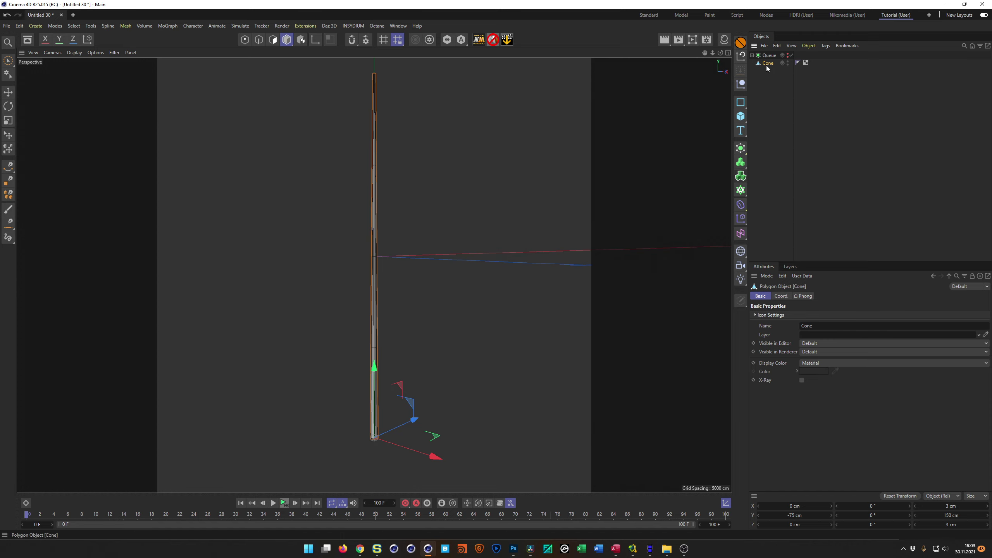
key(Delete)
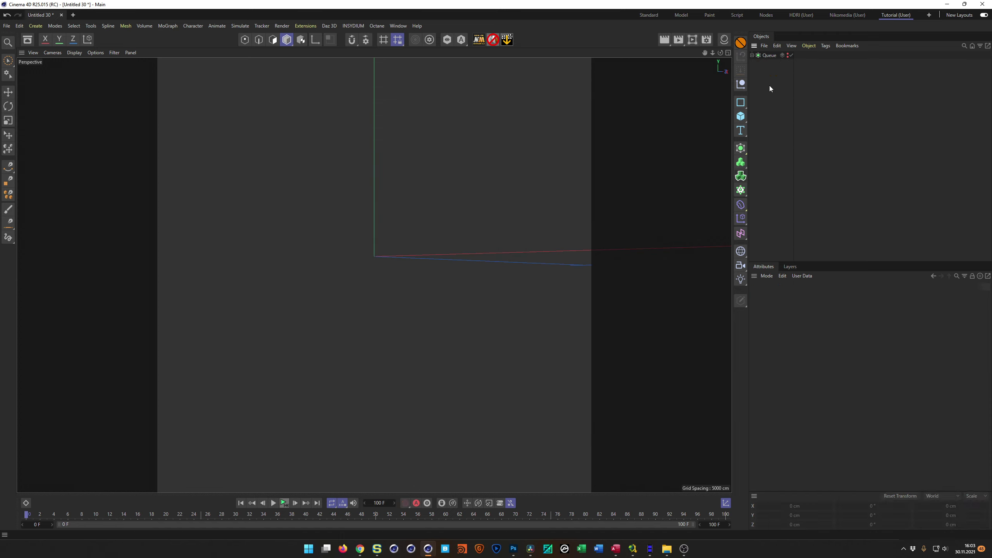
Step: Uncheck the Queue Subdivision Surface to disable its smoothing, then select Queue
click(753, 55)
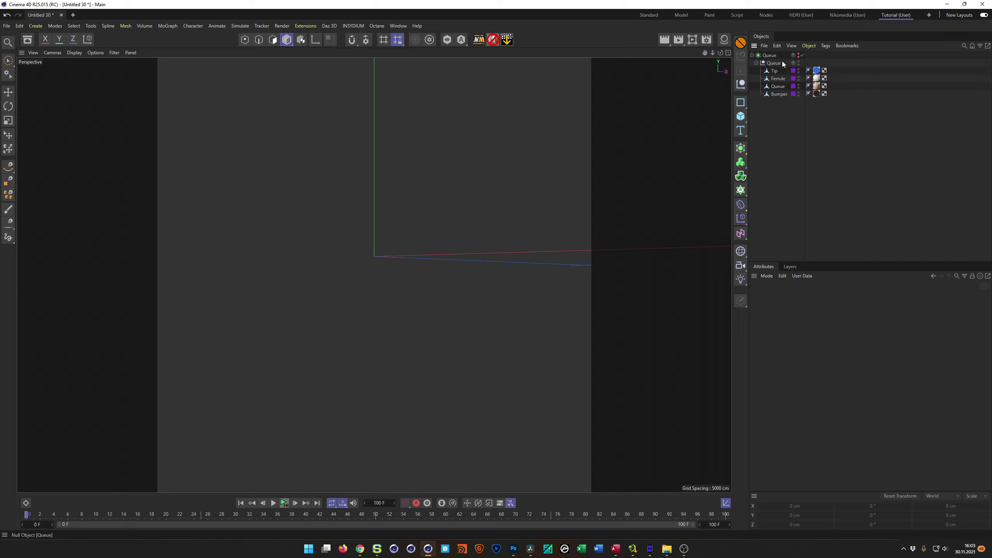
click(753, 56)
alt+drag(362, 153, 363, 346)
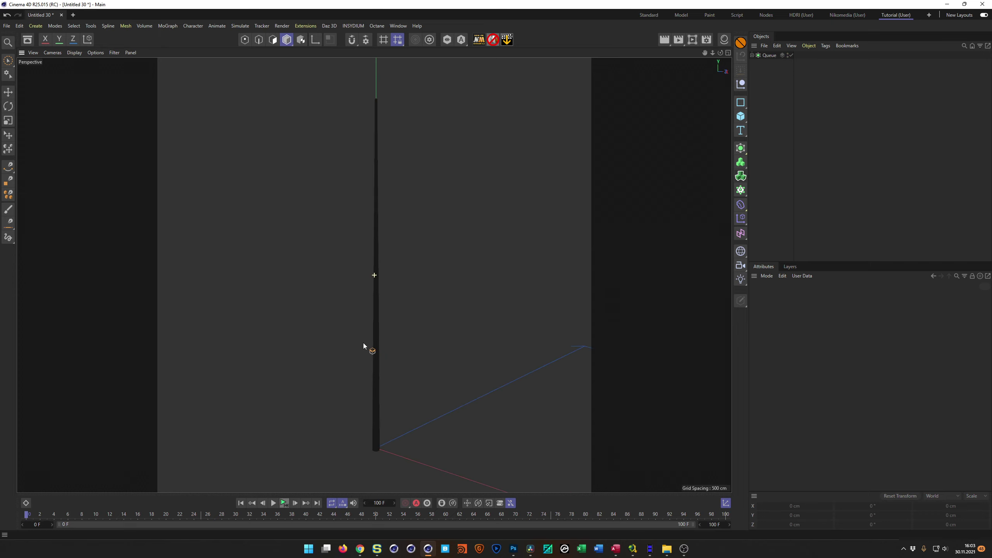
click(792, 56)
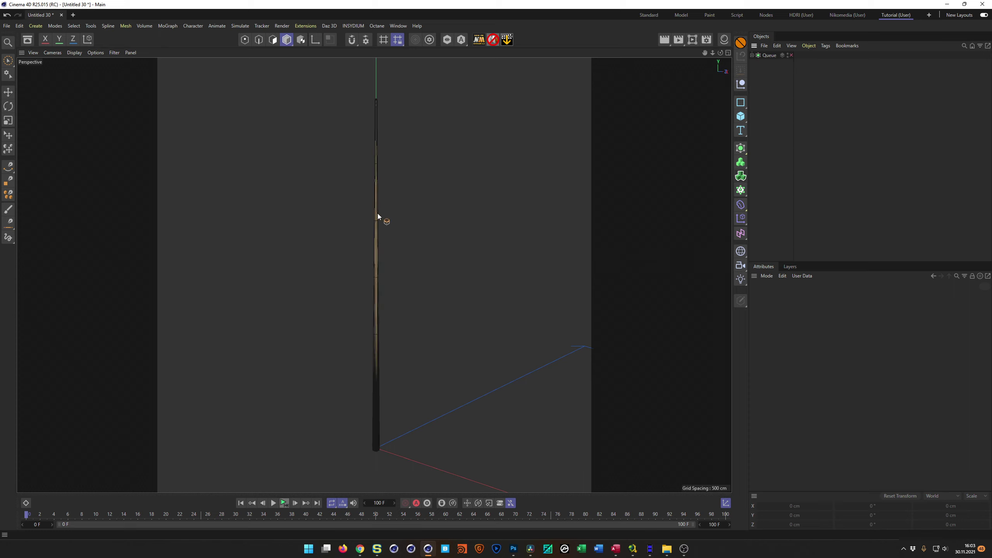
alt+drag(382, 246, 383, 330)
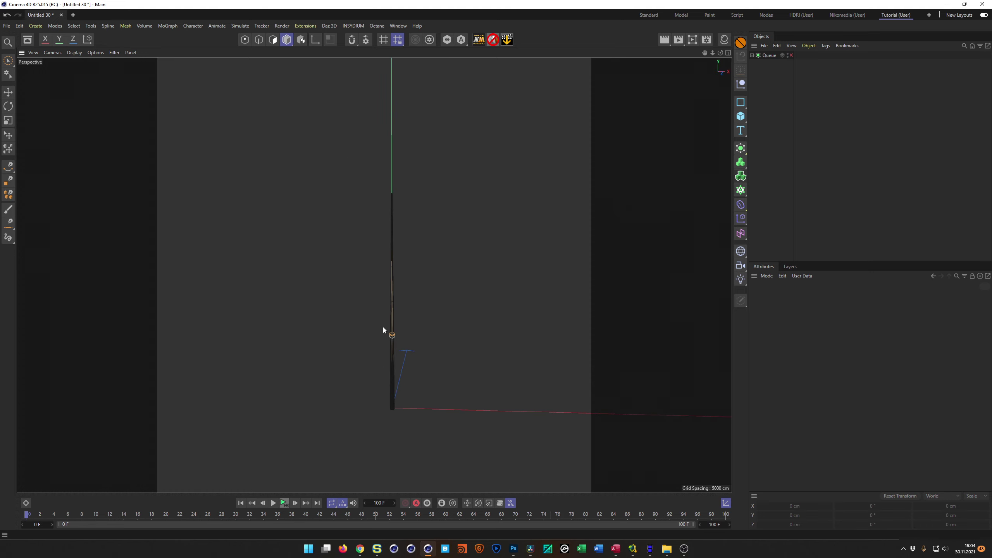
click(769, 55)
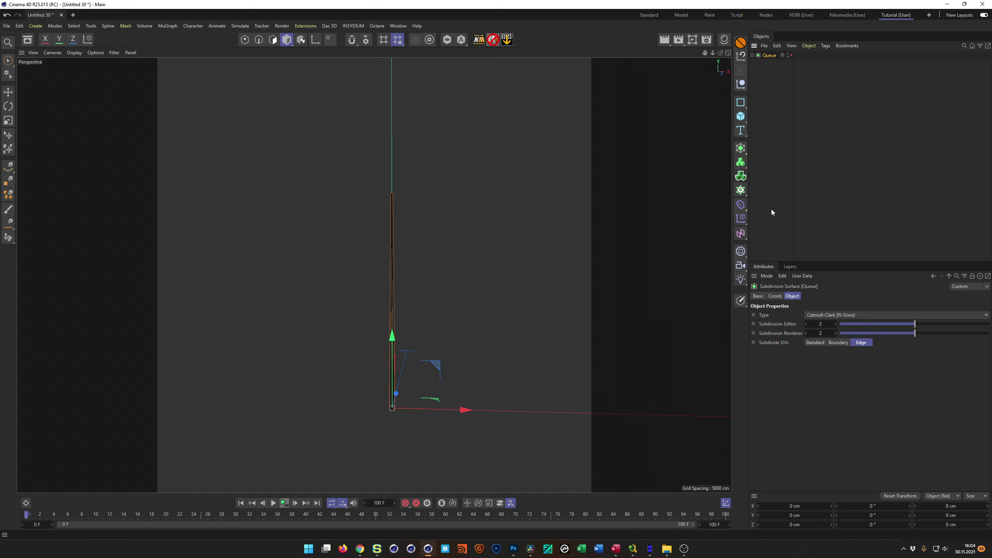
Step: Put the Queue cue inside a new Cloner set to Radial mode
alt+click(741, 191)
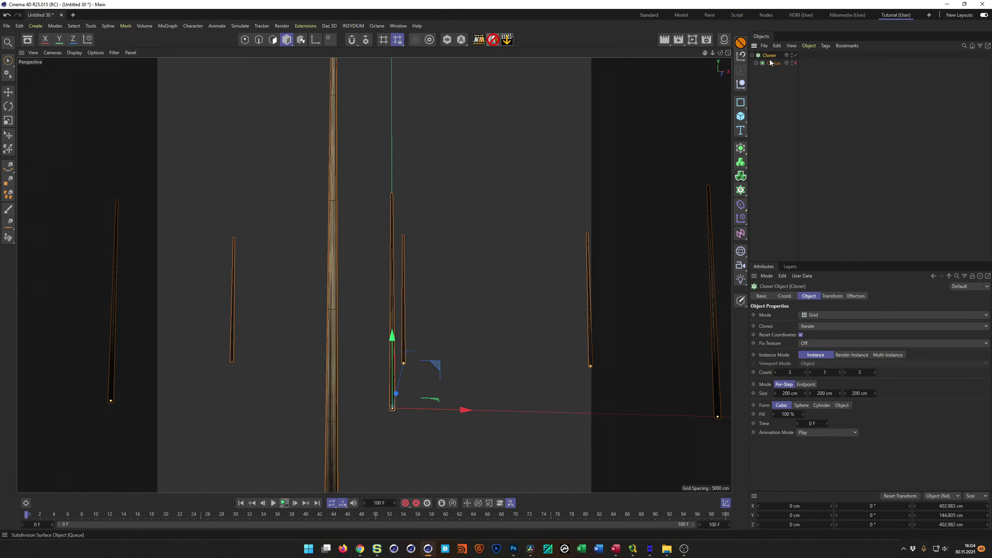
mouse_move(421, 353)
alt+mouse_down()
mouse_move(388, 358)
mouse_move(411, 337)
alt+mouse_up()
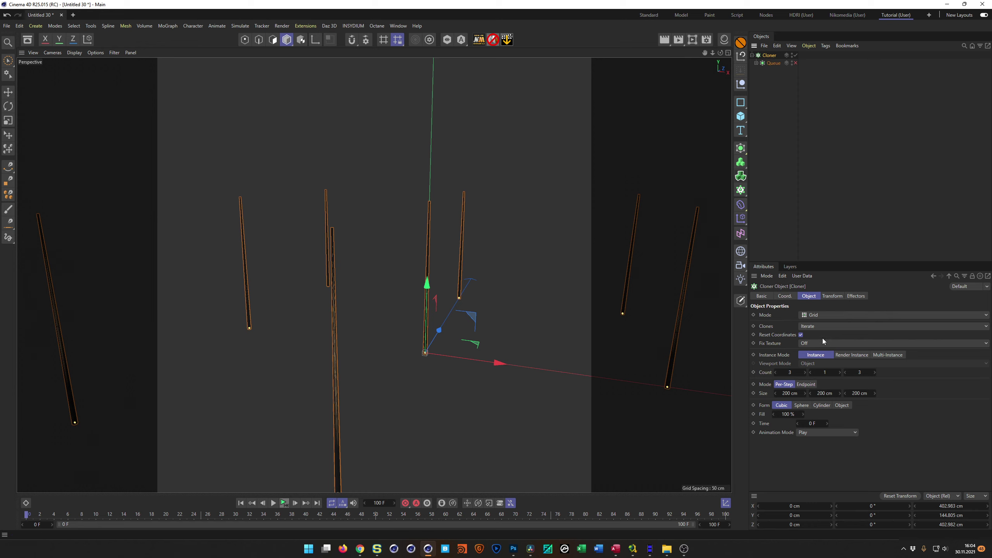
click(822, 315)
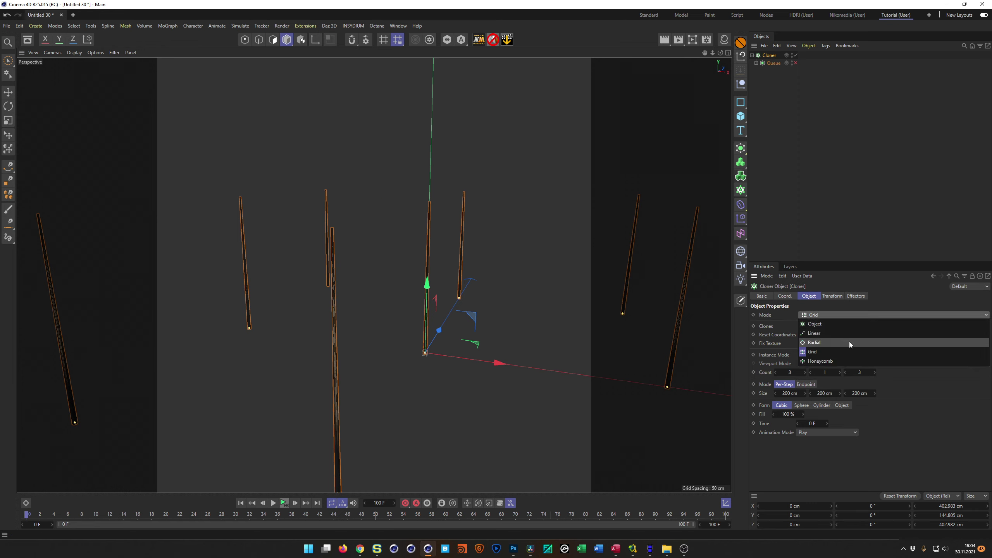
click(850, 341)
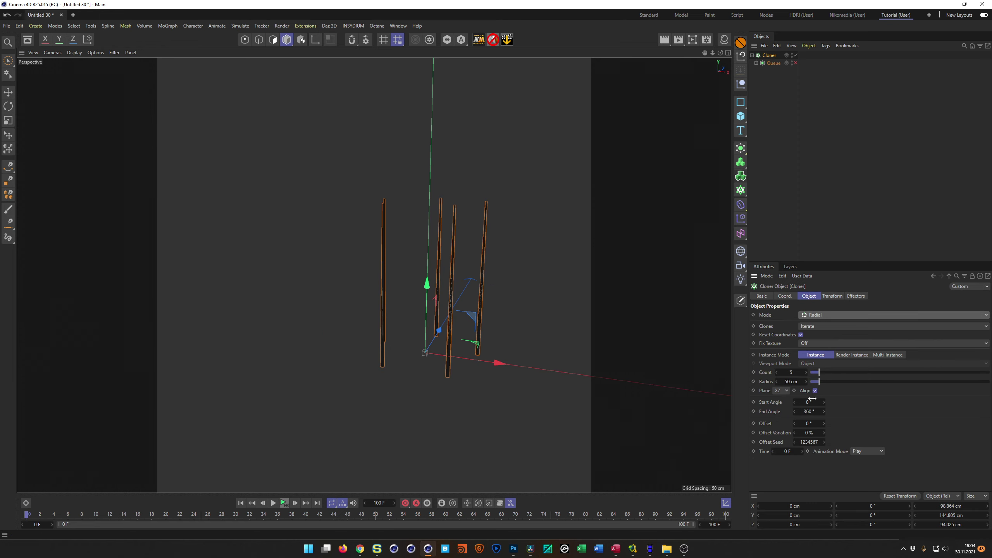
mouse_move(467, 327)
alt+mouse_down()
mouse_move(411, 323)
mouse_move(415, 311)
mouse_move(336, 311)
mouse_move(355, 325)
alt+mouse_up()
Step: Set the radial cloner's radius to 40 cm and its count to 10
click(792, 381)
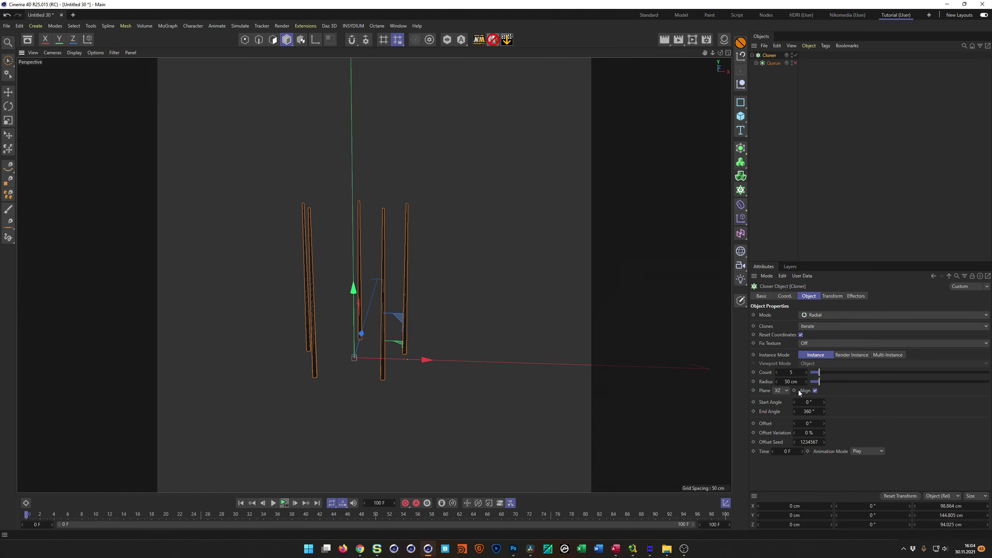
text(40)
key(Return)
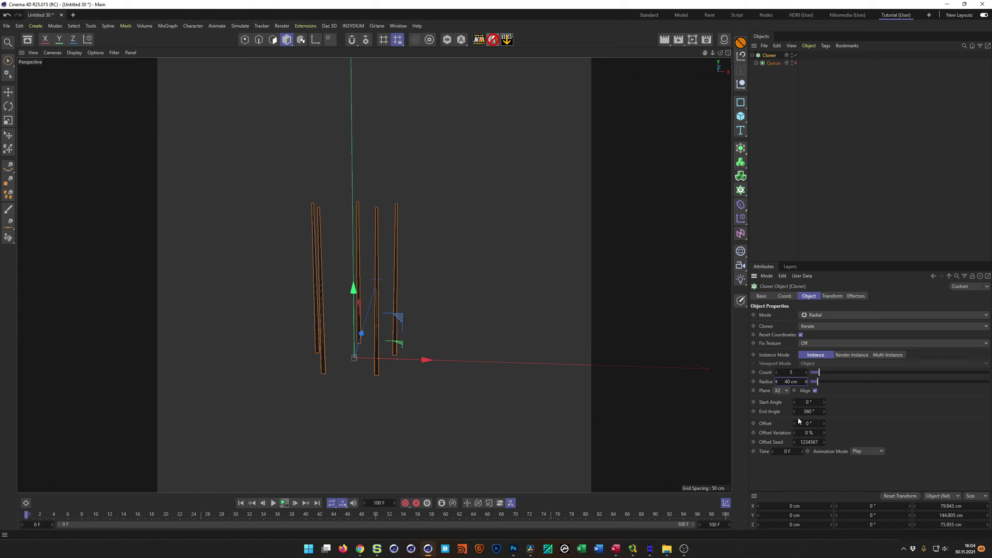
click(791, 372)
text(10)
key(Return)
alt+drag(402, 283, 379, 295)
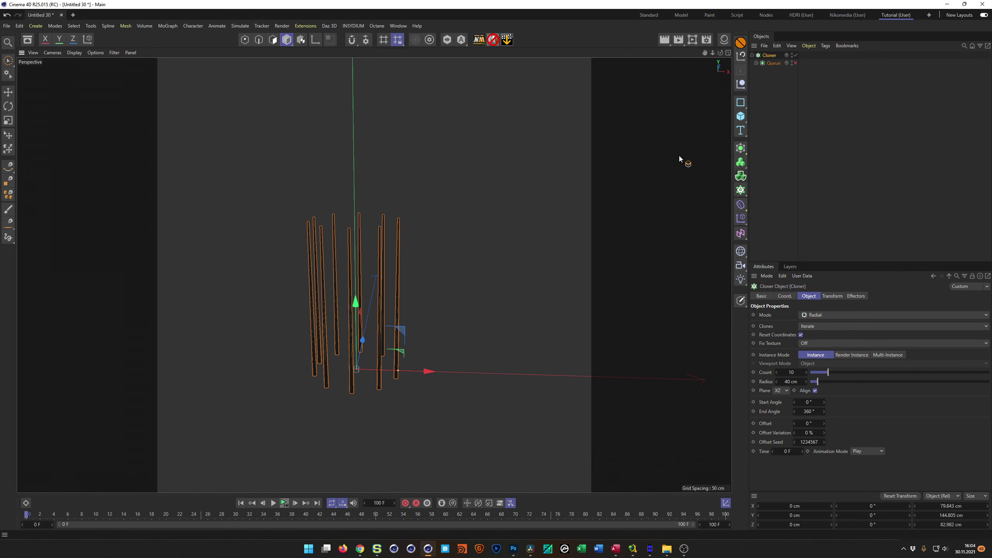
Step: Add a Sphere with radius 5,72/2 (2.86 cm)
click(740, 116)
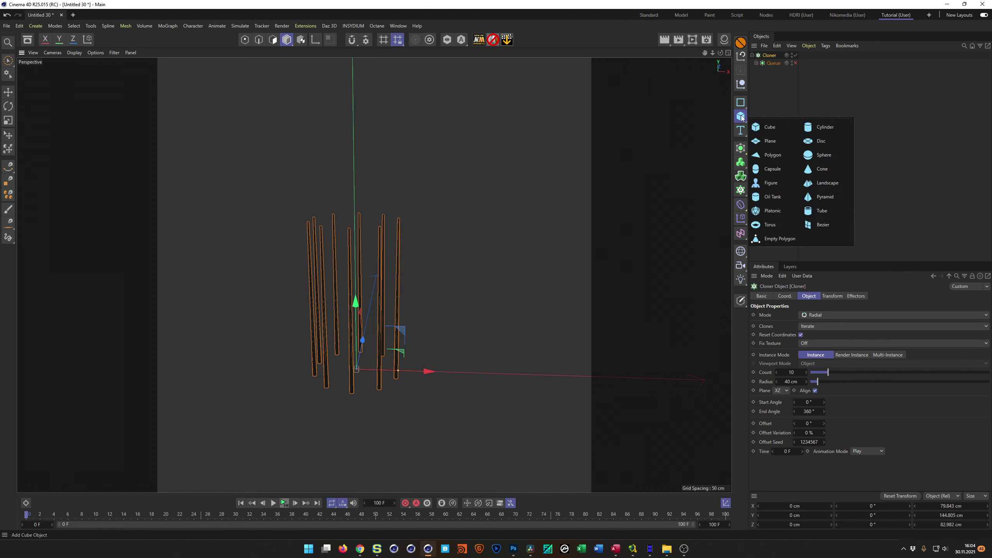
click(820, 155)
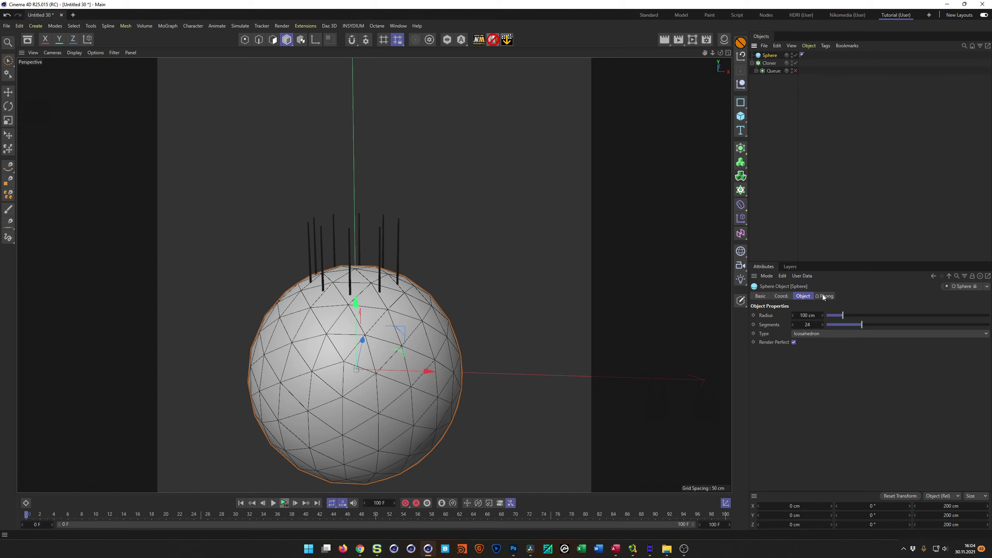
click(807, 316)
text(5,72/2)
key(Return)
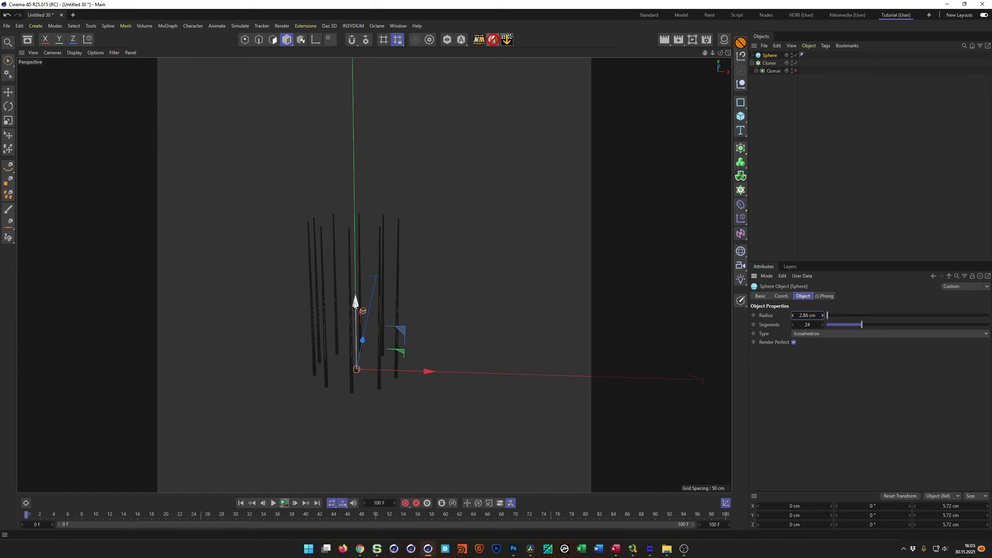
Step: Raise the sphere above the ring of cues, then lower it toward the cue tips
key(Return)
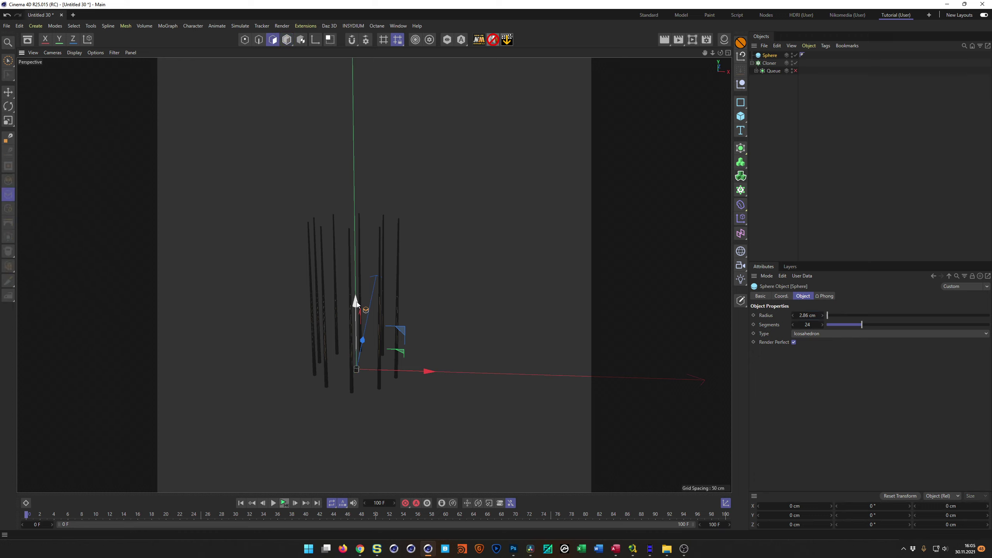
key(9)
drag(356, 303, 370, 114)
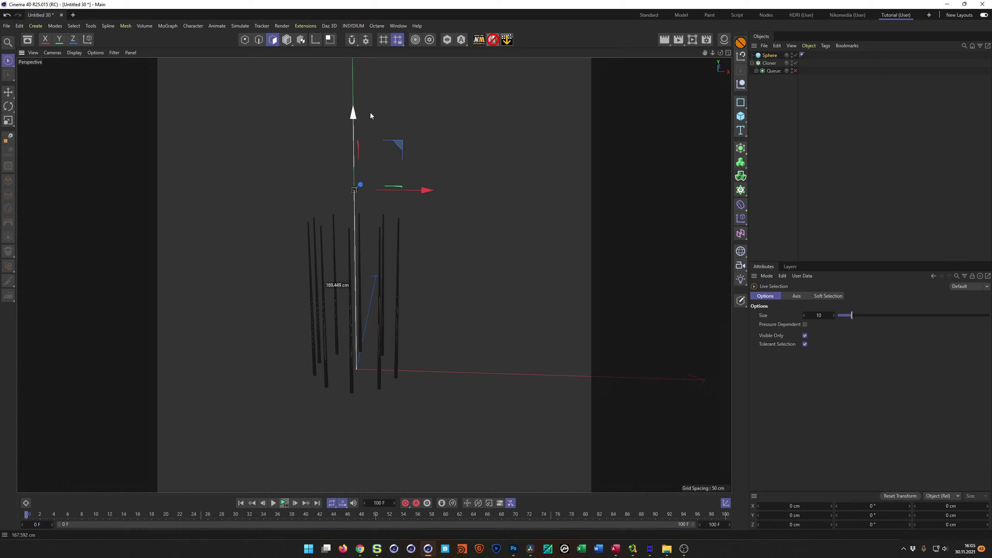
scroll(349, 193, up, 3)
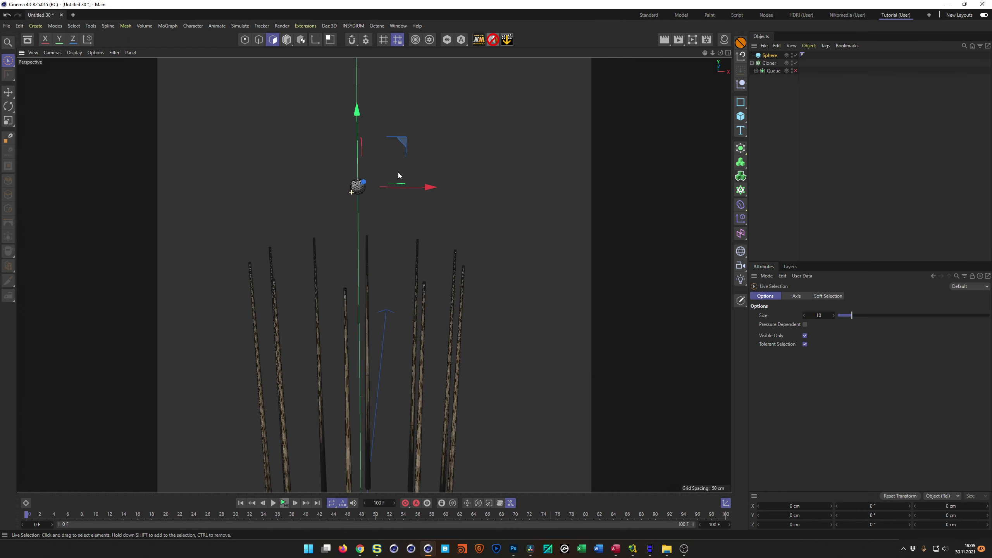
scroll(365, 186, up, 4)
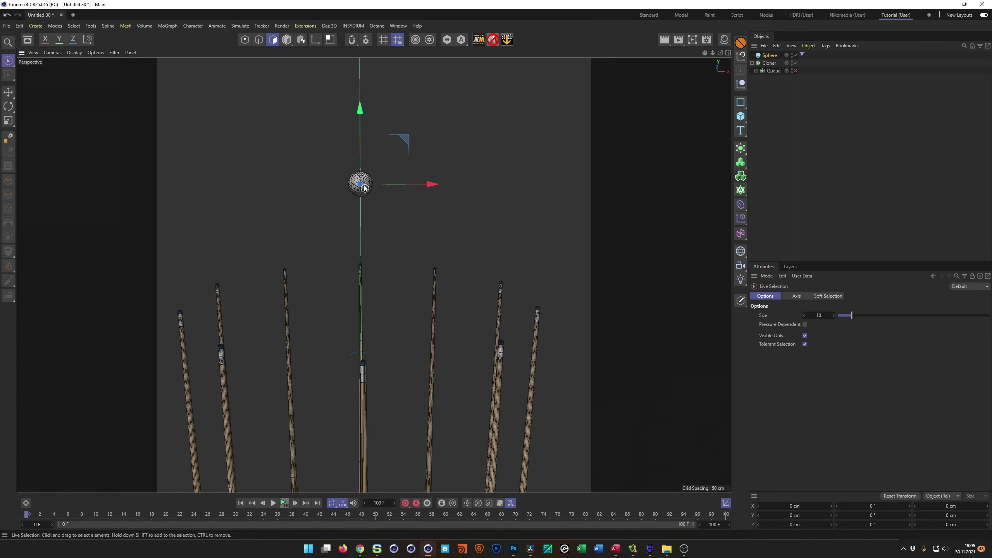
drag(378, 113, 382, 198)
alt+middle_drag(381, 198, 379, 182)
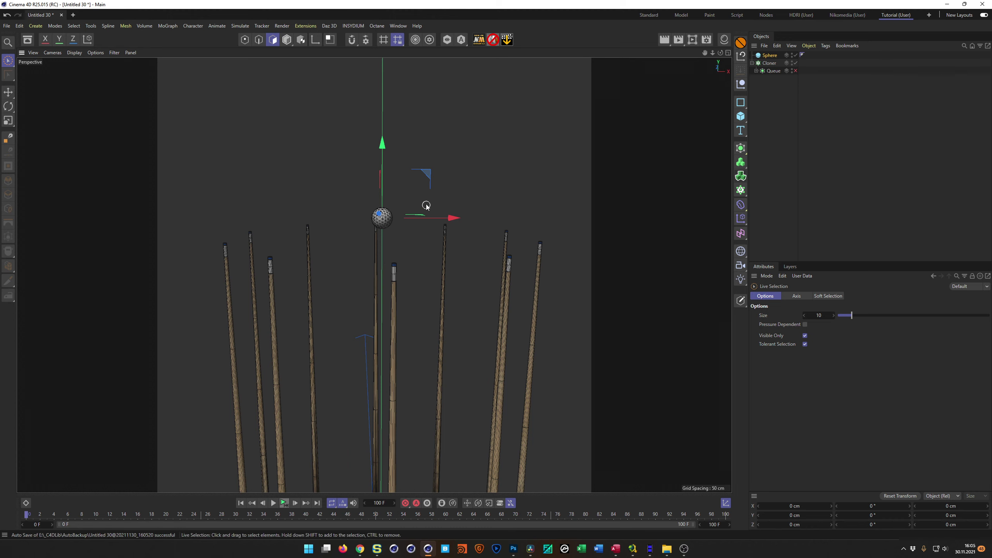
alt+drag(384, 227, 421, 216)
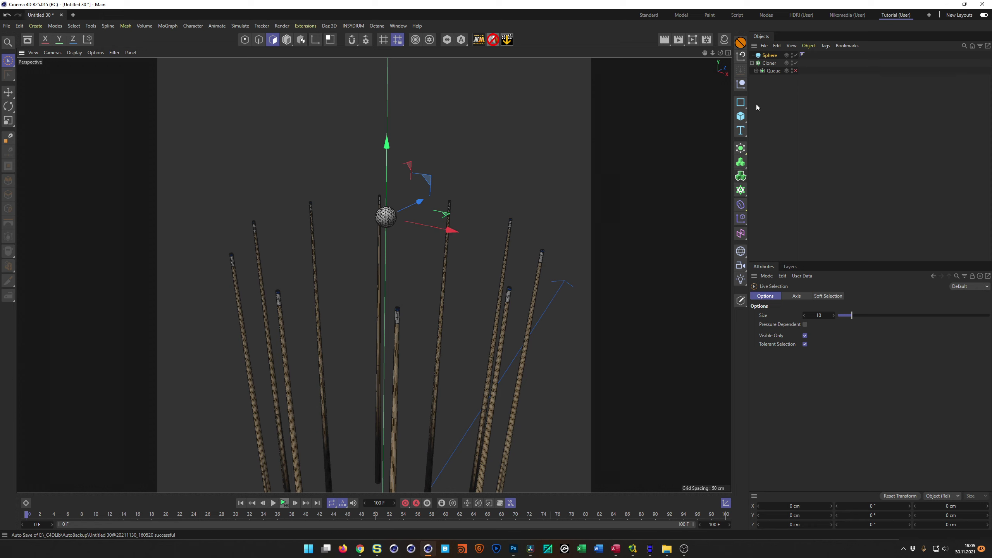
Step: Add a Circle spline on the XZ plane, setting its radius to 20 cm then 10 cm
click(742, 103)
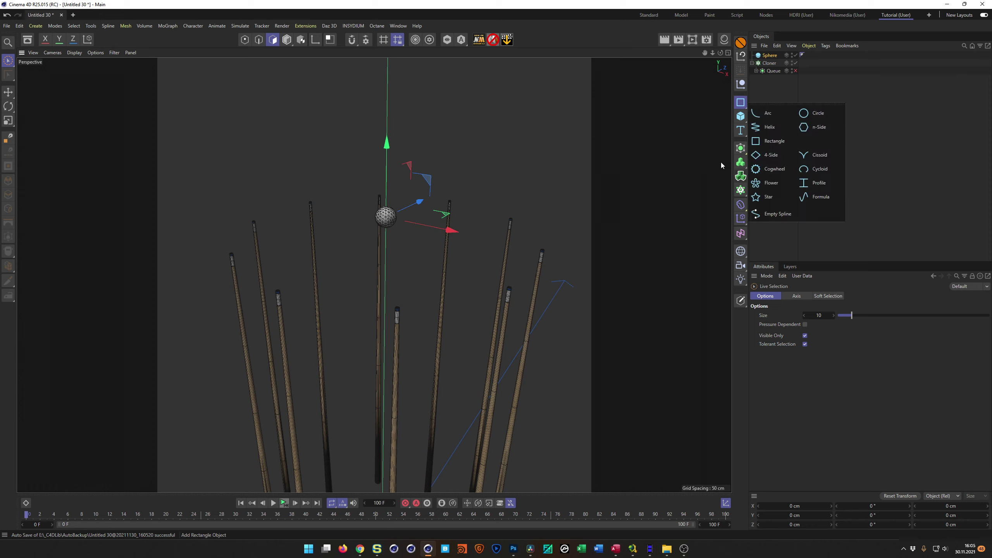
click(814, 113)
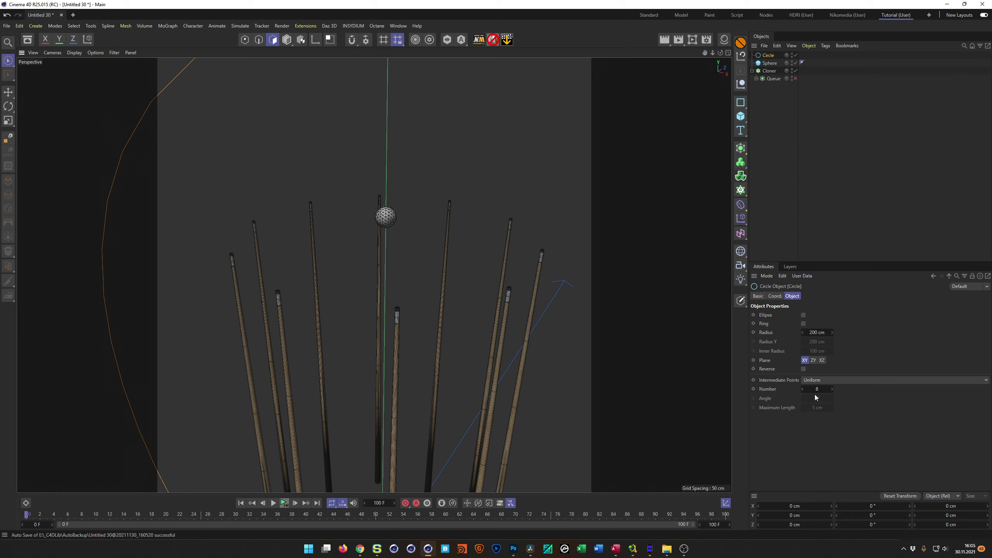
click(822, 361)
click(824, 332)
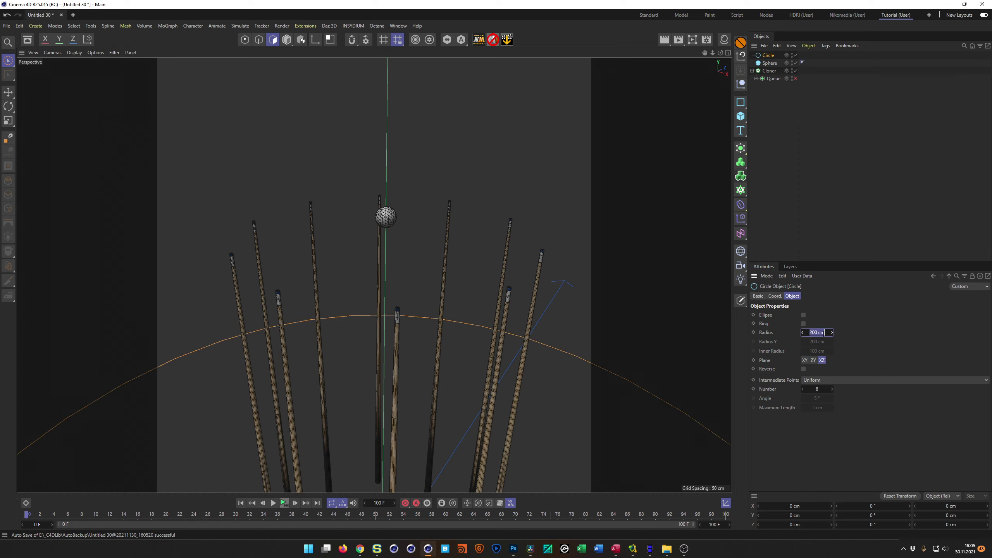
text(20)
key(Return)
click(815, 332)
text(10)
key(Return)
scroll(414, 365, down, 4)
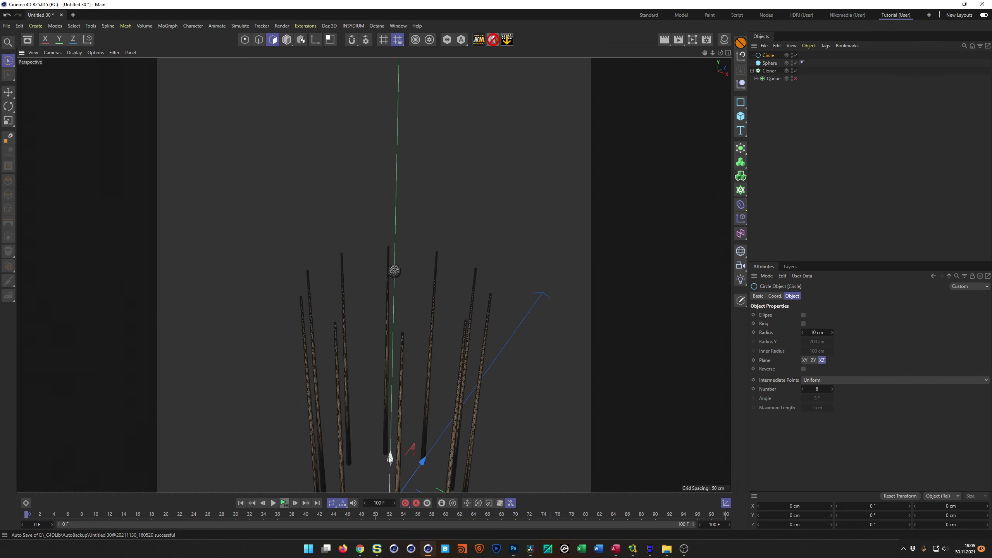
scroll(400, 268, up, 3)
scroll(377, 290, down, 3)
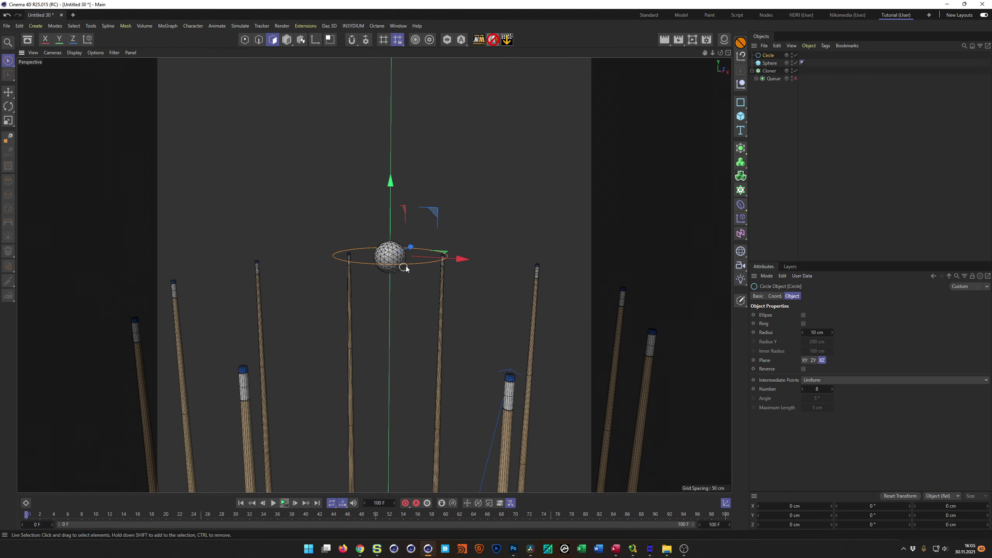
scroll(417, 259, up, 2)
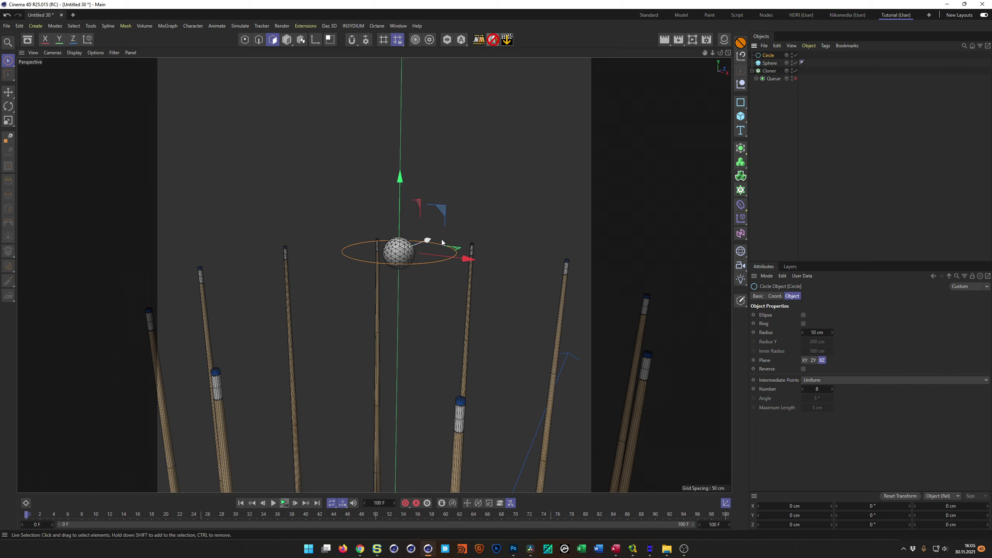
Step: Give the Sphere an Align to Spline tag with Circle as its spline path
right_click(771, 64)
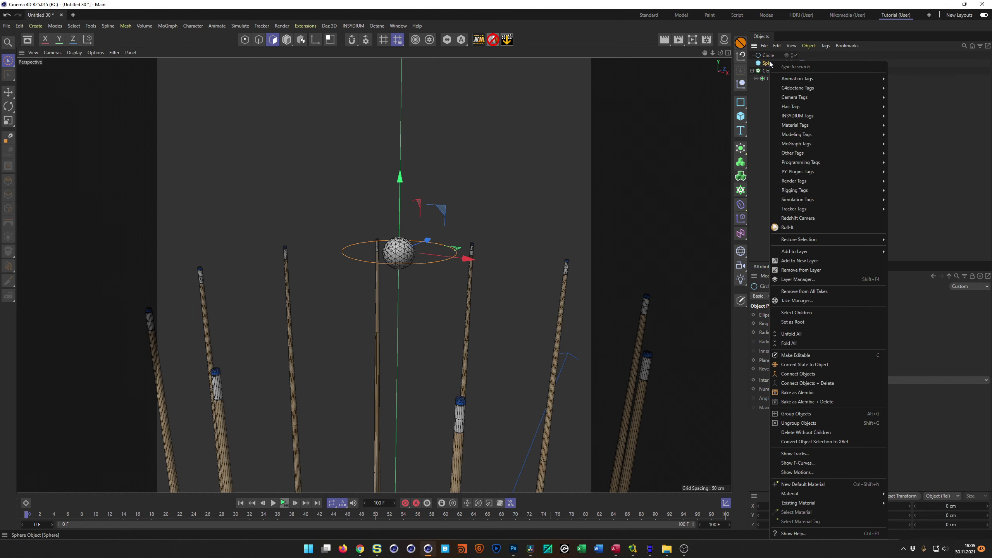
mouse_move(854, 83)
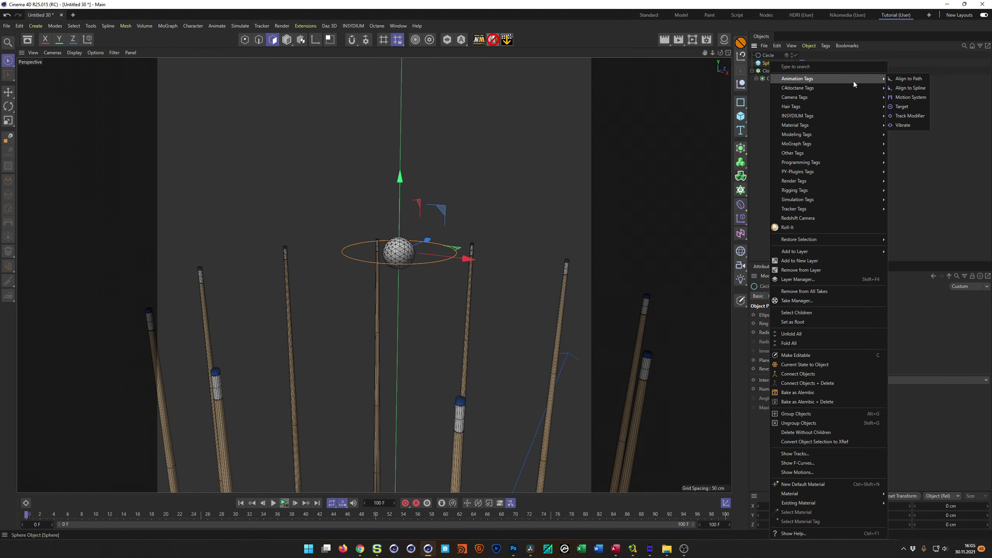
click(910, 88)
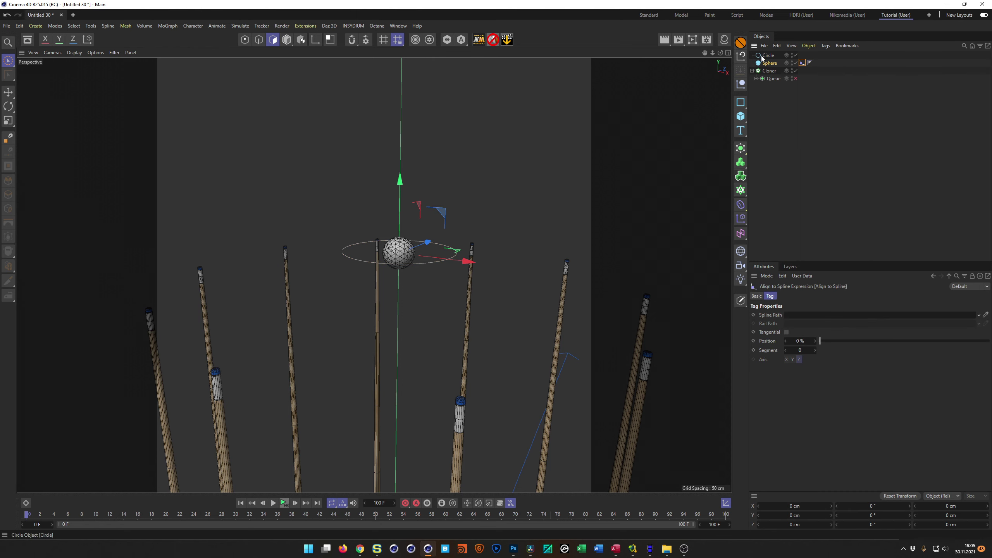
drag(762, 56, 748, 356)
alt+drag(361, 281, 348, 203)
alt+drag(457, 202, 421, 235)
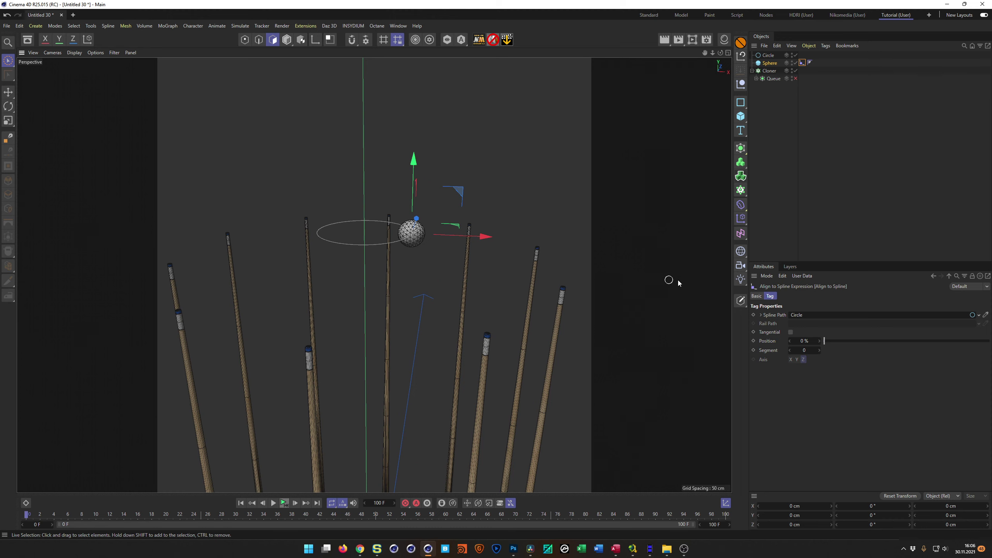
click(772, 72)
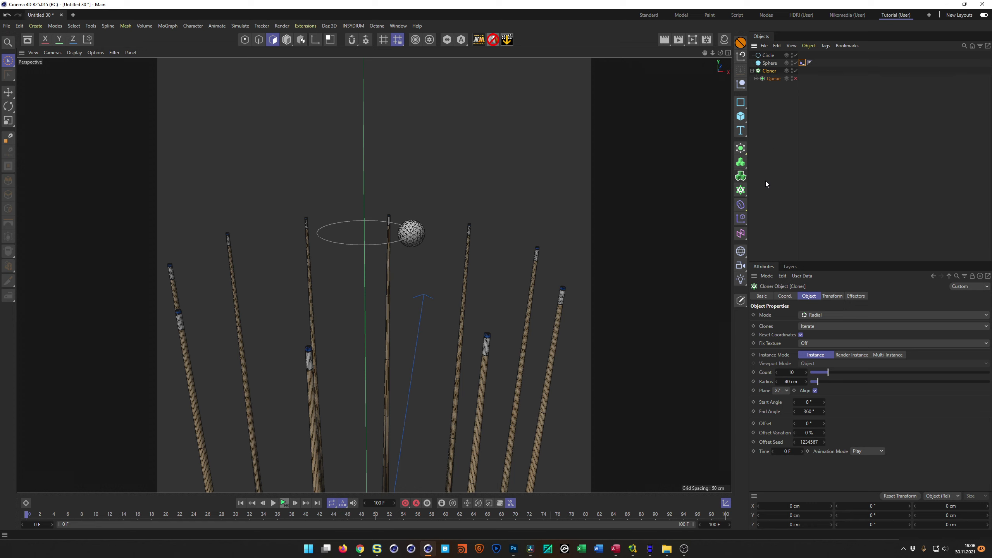
Step: Add a Target effector and rename the Sphere to 8-Ball
click(741, 218)
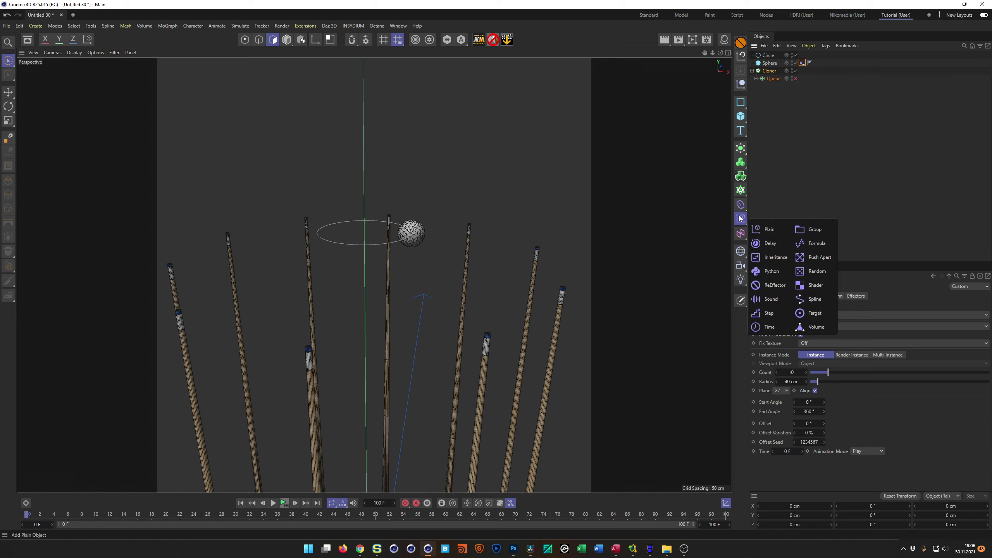
click(819, 315)
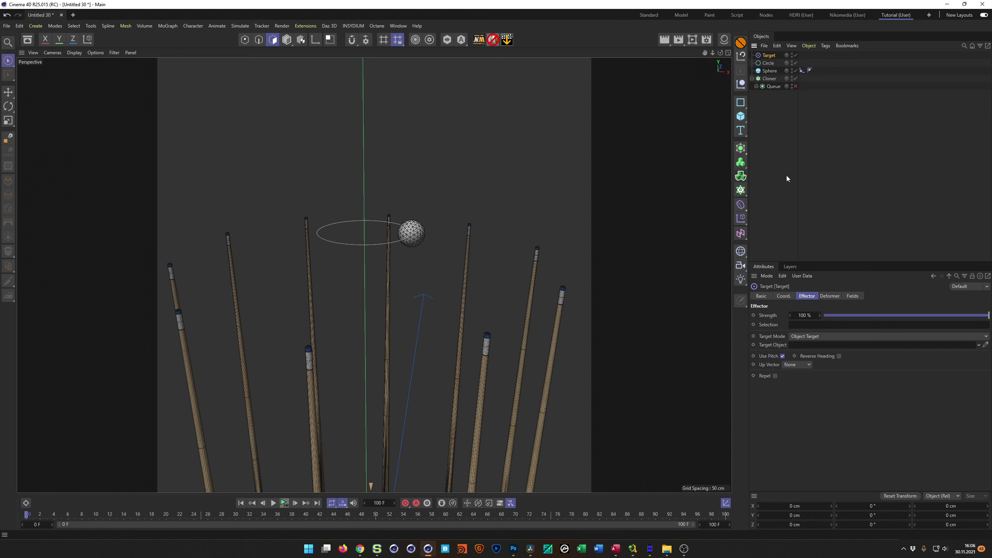
double_click(771, 72)
text(8)
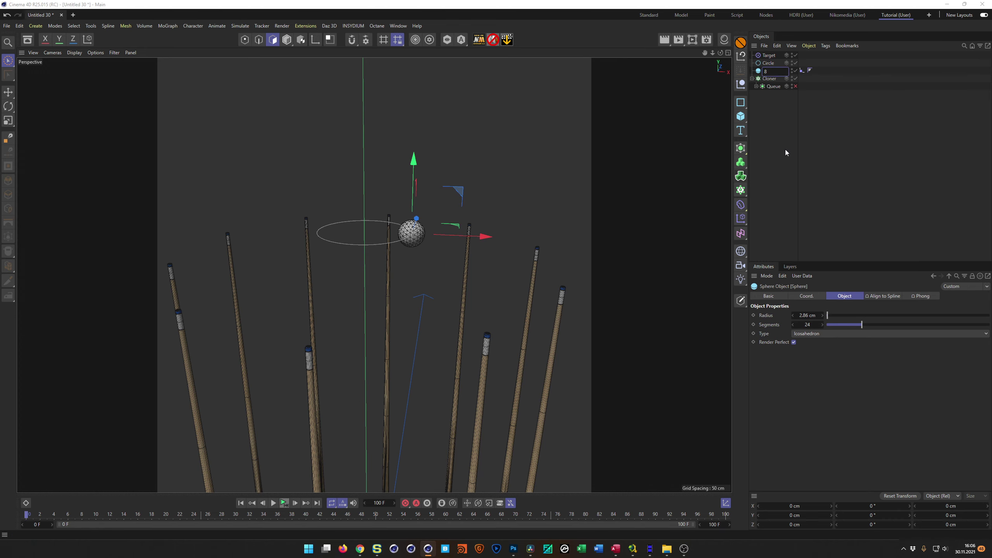
text(-Ball)
key(Return)
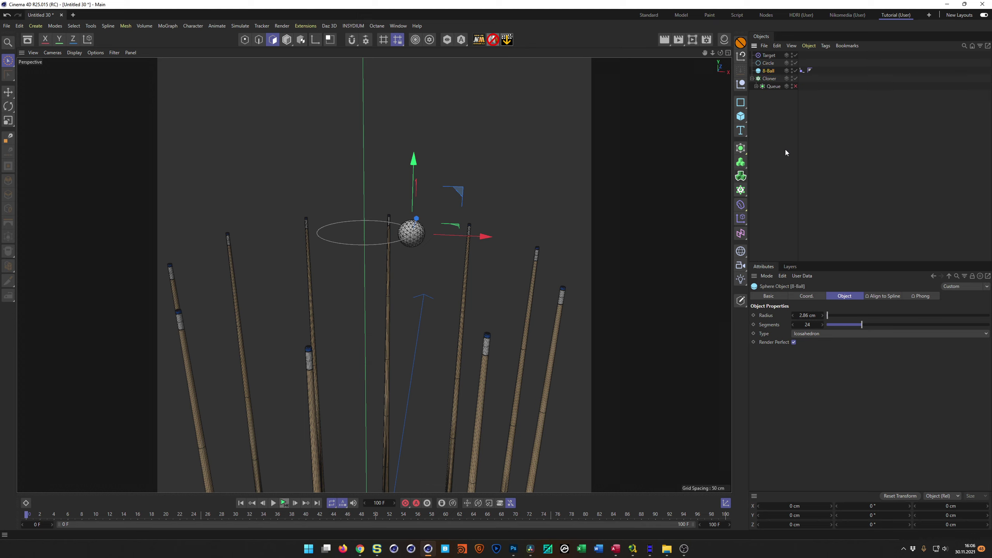
Step: Set 8-Ball as the Target effector's Target Object
click(769, 55)
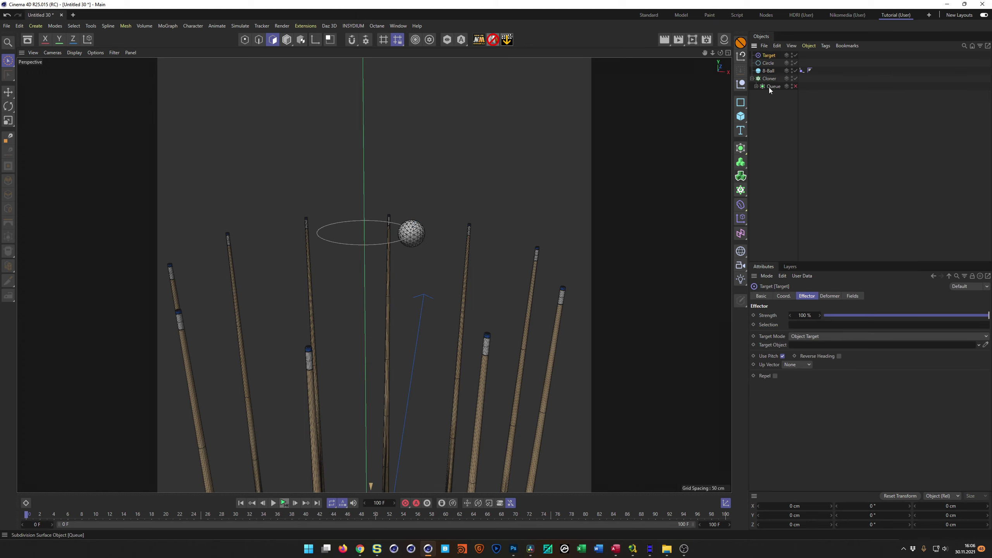
drag(769, 71, 797, 346)
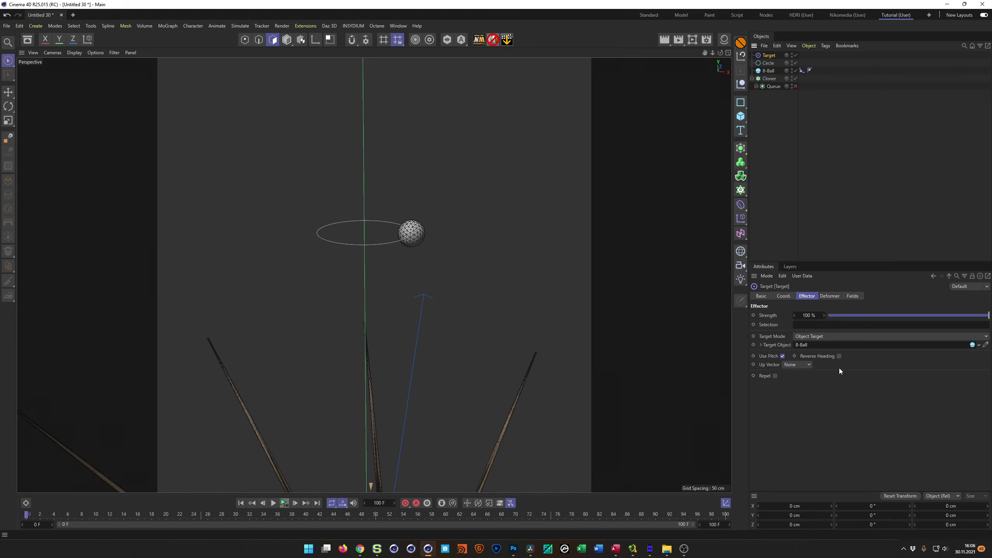
scroll(408, 409, down, 3)
alt+drag(407, 410, 409, 356)
alt+drag(412, 250, 402, 245)
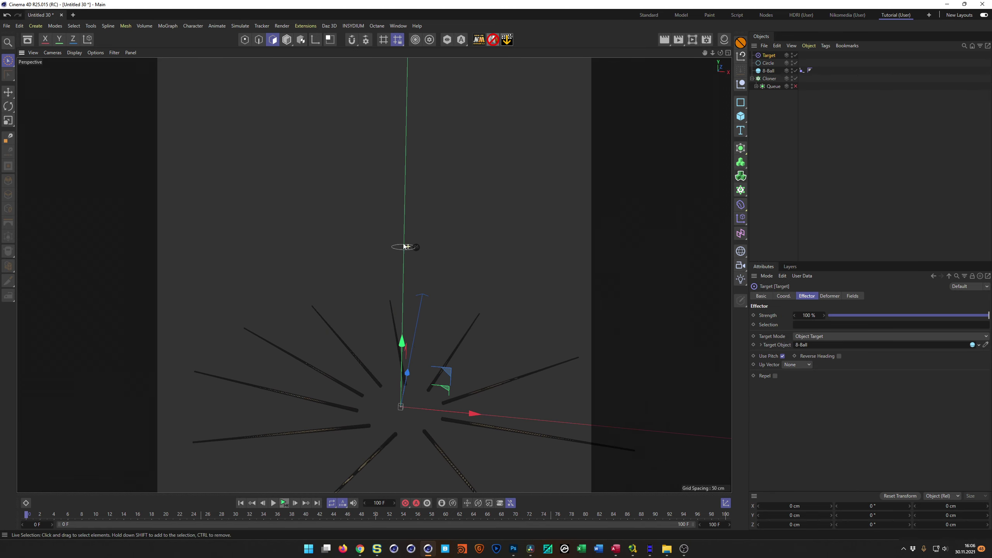
scroll(418, 244, up, 4)
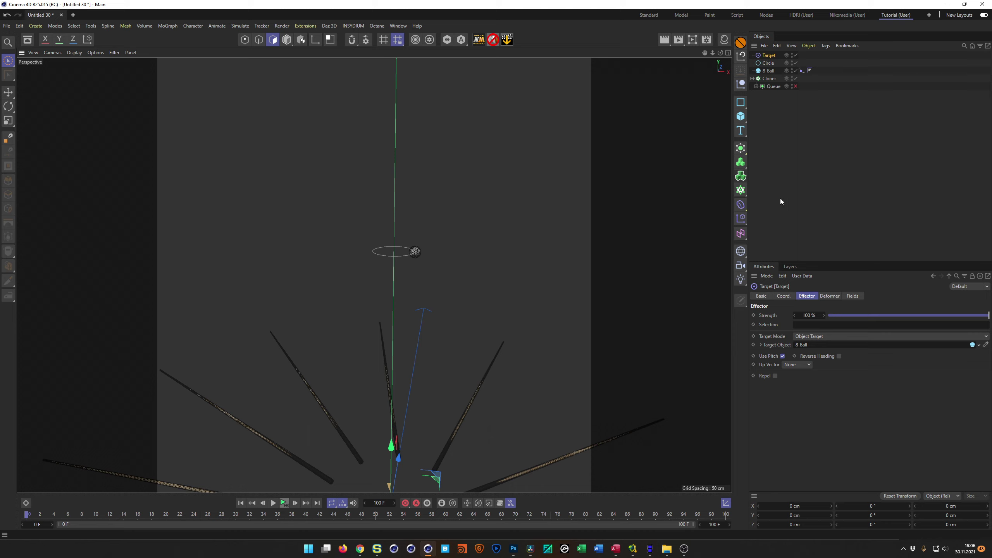
Step: Add a Plain effector with Rotation enabled to the Cloner's Effectors list
click(742, 220)
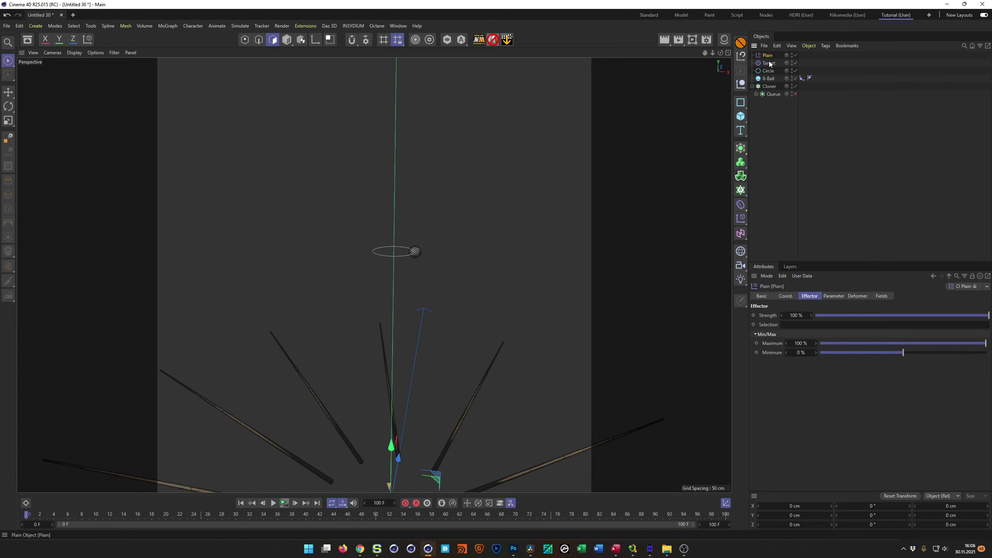
click(828, 296)
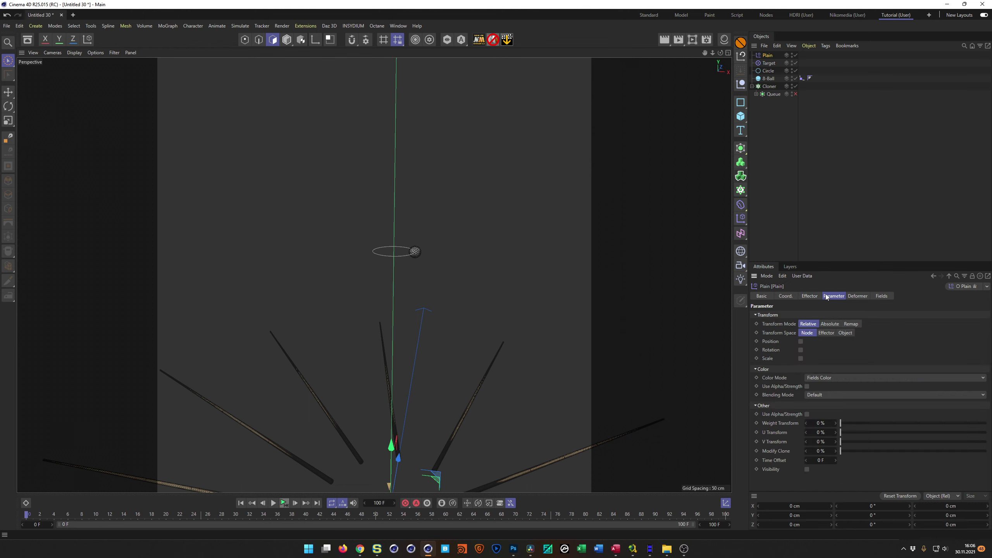
click(801, 350)
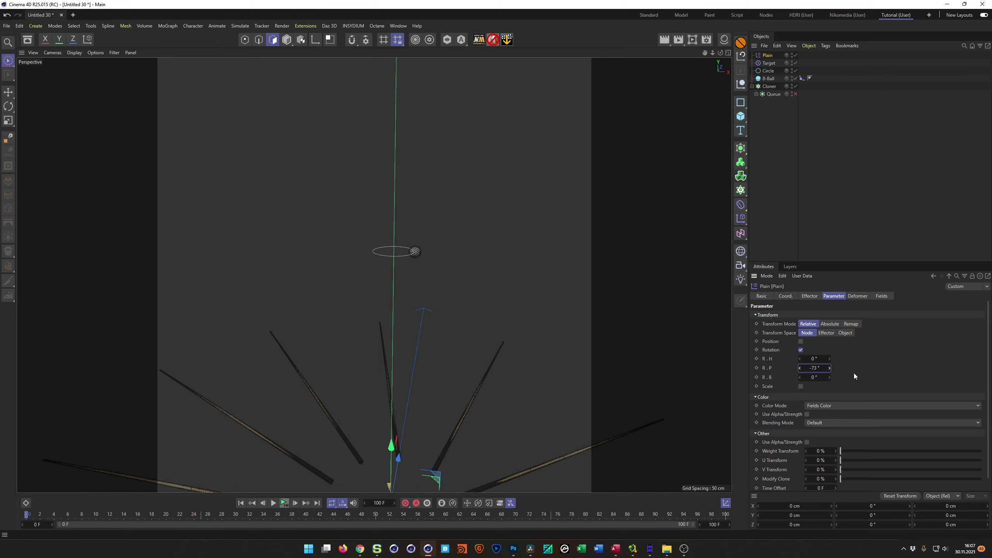
click(769, 86)
click(855, 296)
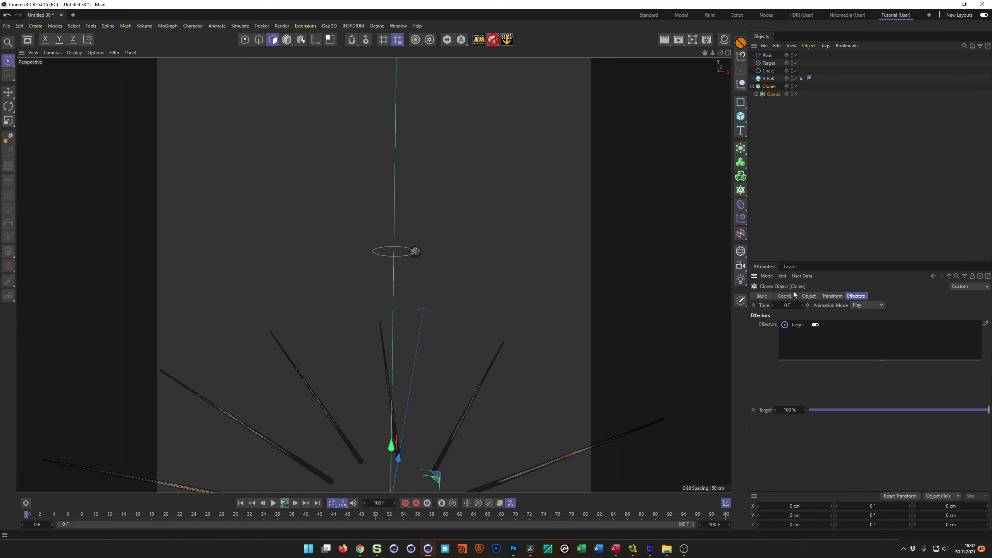
drag(765, 54, 802, 357)
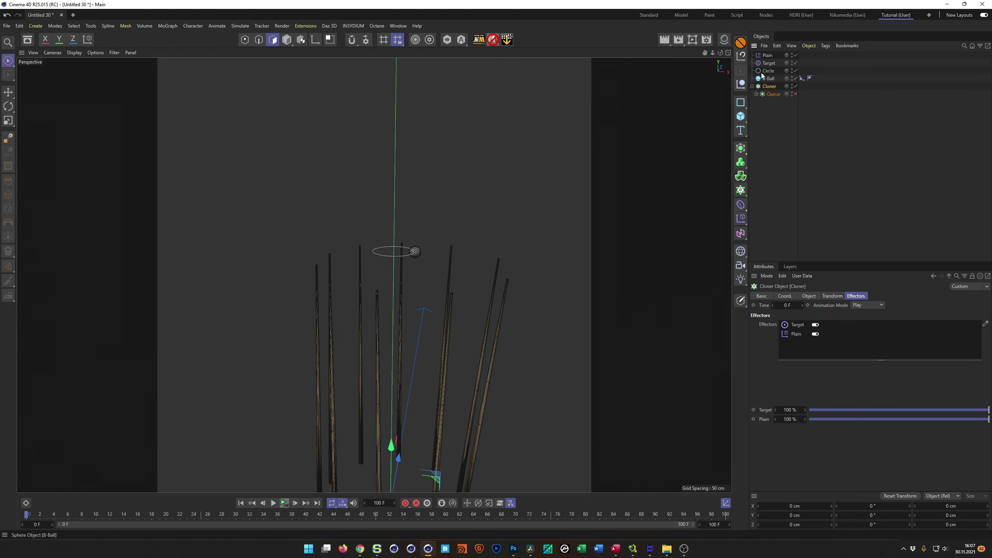
Step: Set the Plain effector's R.P rotation to -90° so the cues tip upright
click(767, 56)
click(810, 296)
click(829, 296)
drag(815, 369, 808, 369)
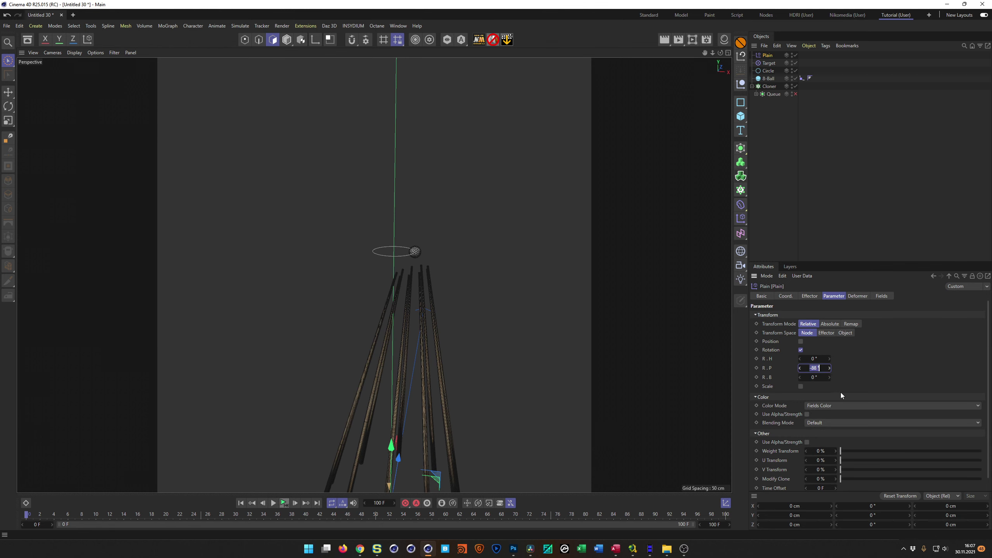
text(-90)
key(Return)
mouse_move(411, 272)
alt+right_down()
mouse_move(489, 262)
mouse_move(418, 268)
mouse_move(464, 270)
alt+right_up()
alt+drag(464, 271, 485, 269)
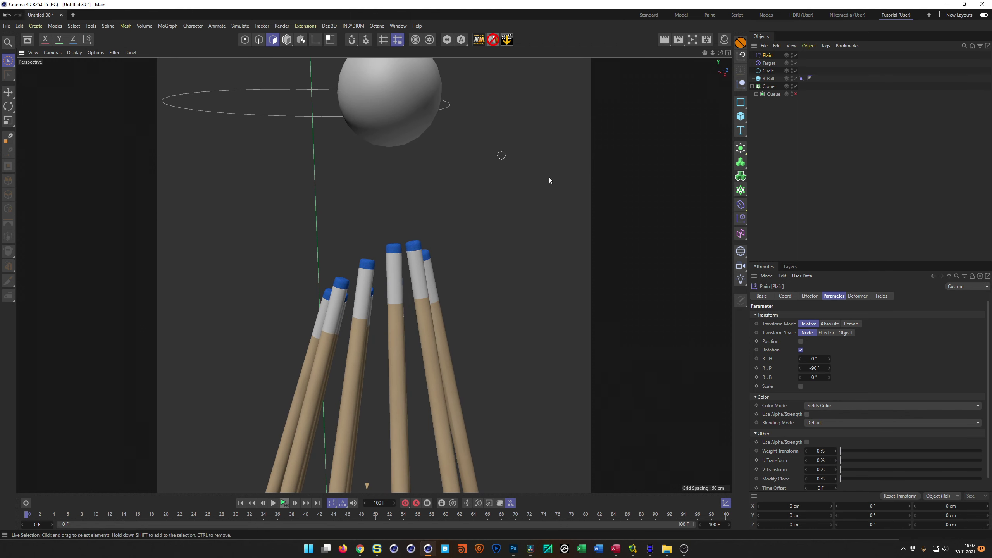
Step: Move the Circle down on Y so the ball rests on the cue tips
click(768, 71)
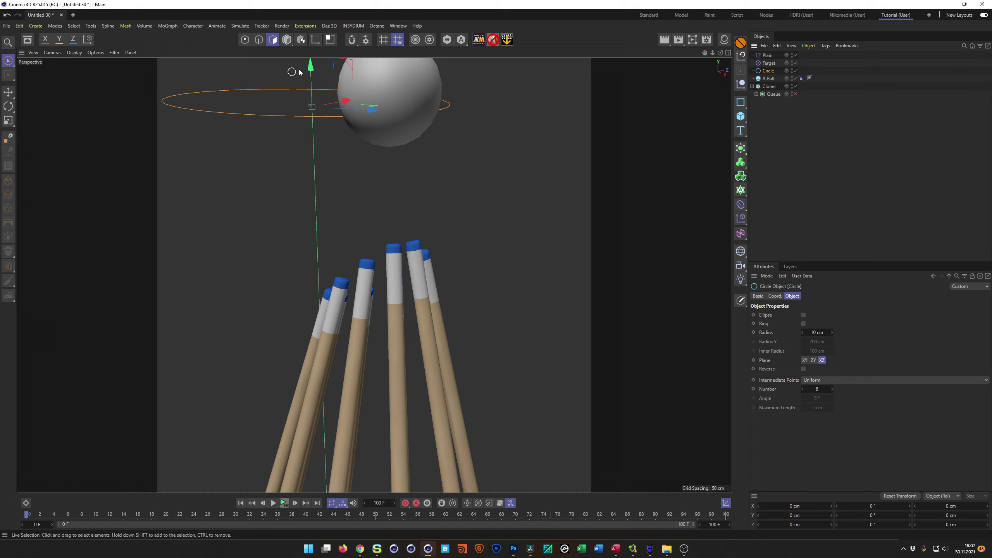
drag(310, 67, 310, 148)
scroll(428, 246, up, 5)
scroll(428, 246, down, 5)
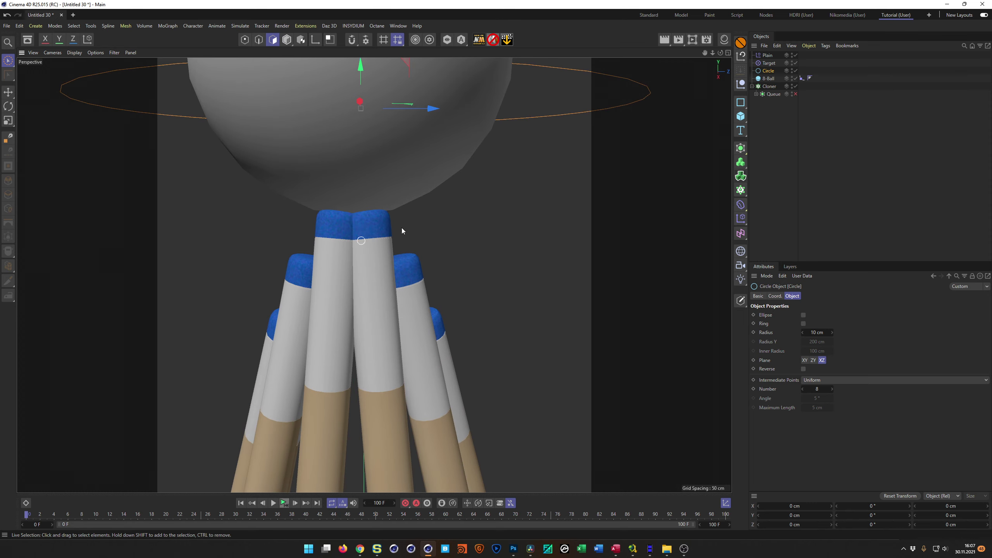
mouse_move(366, 209)
alt+mouse_down()
mouse_move(375, 217)
mouse_move(347, 195)
mouse_move(321, 206)
mouse_move(363, 186)
mouse_move(364, 197)
alt+mouse_up()
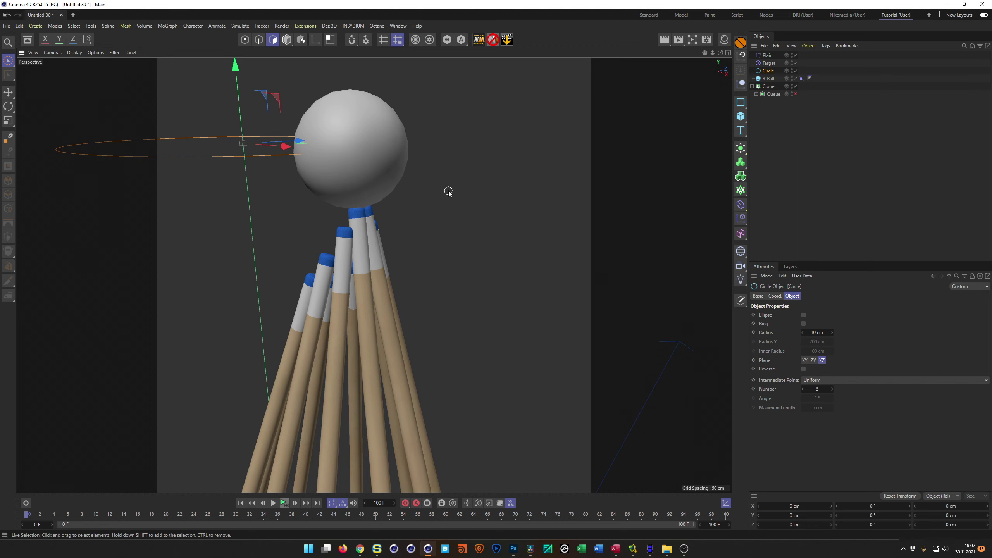
Step: Duplicate the Circle and rename the copy Circle.Aim
double_click(770, 72)
click(773, 73)
ctrl+drag(772, 72, 772, 73)
double_click(772, 79)
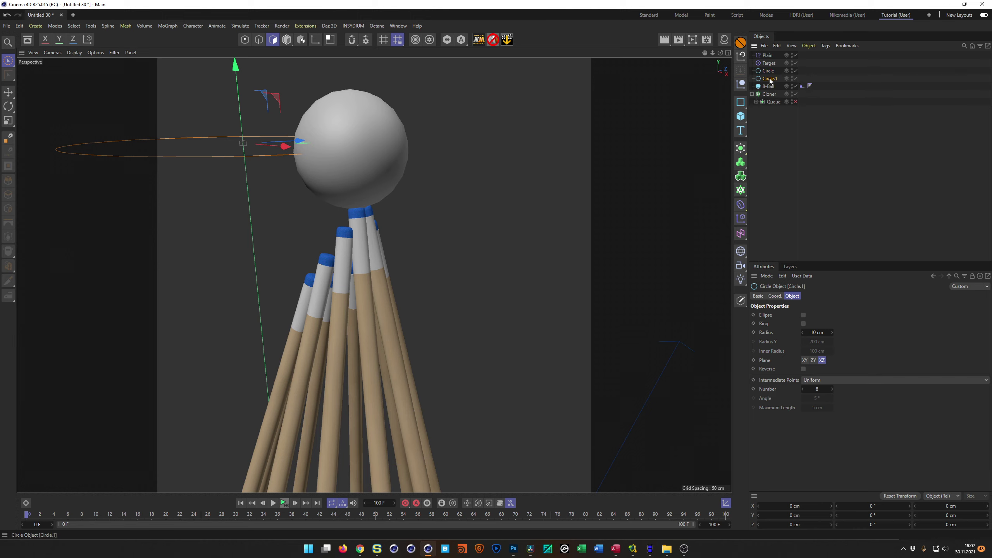
key(End)
key(shift+Left)
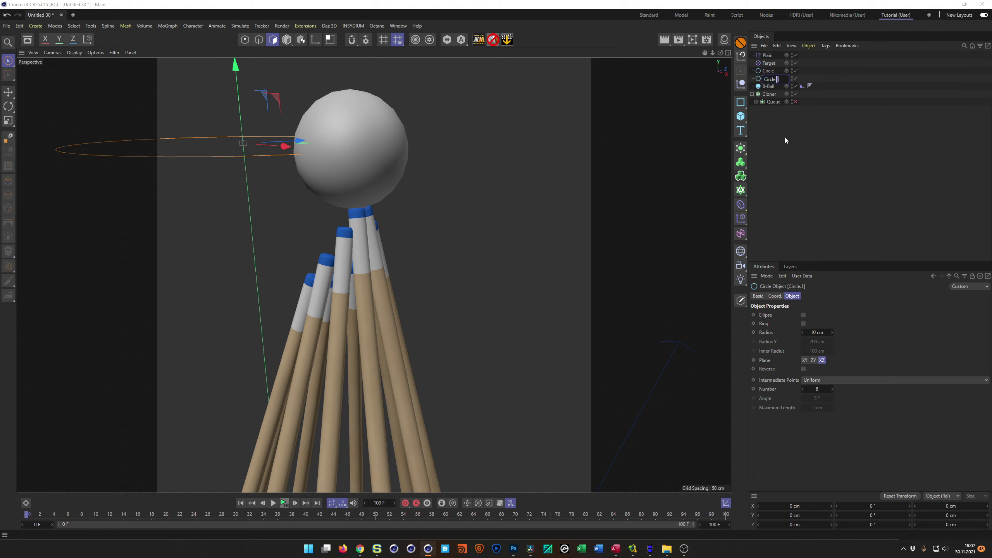
text(Aim)
key(Return)
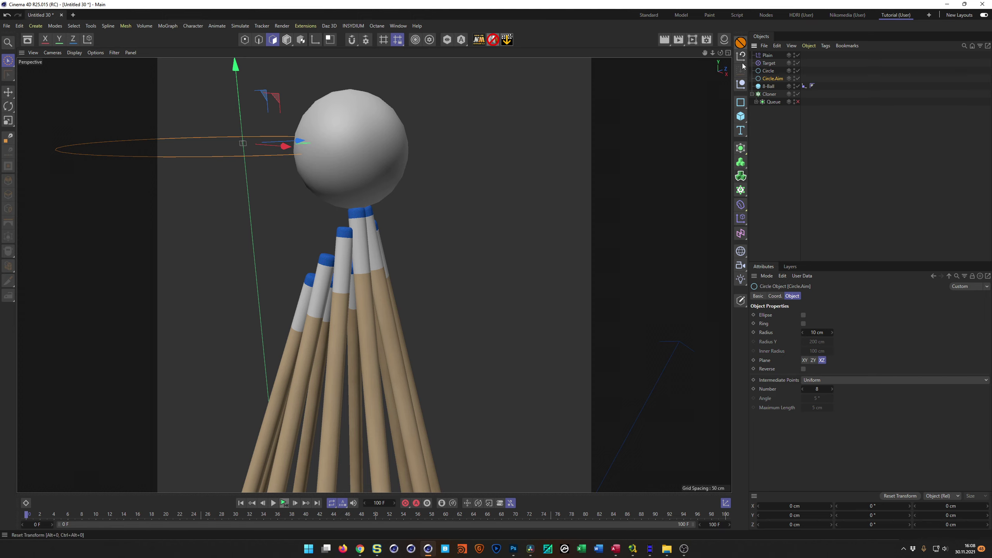
Step: Add a Null with a copy of the Align to Spline tag and name it Aim.Null
click(741, 84)
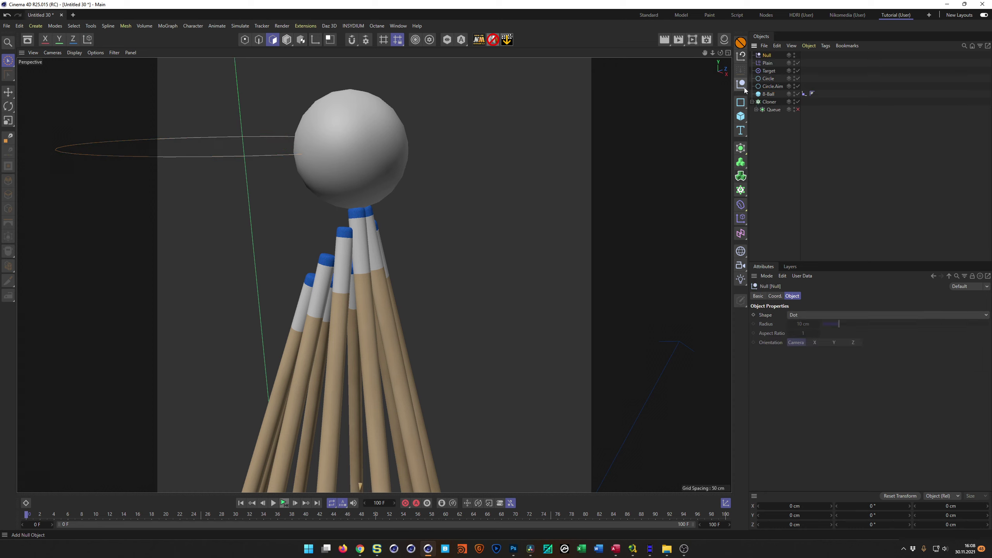
drag(766, 57, 781, 83)
click(806, 94)
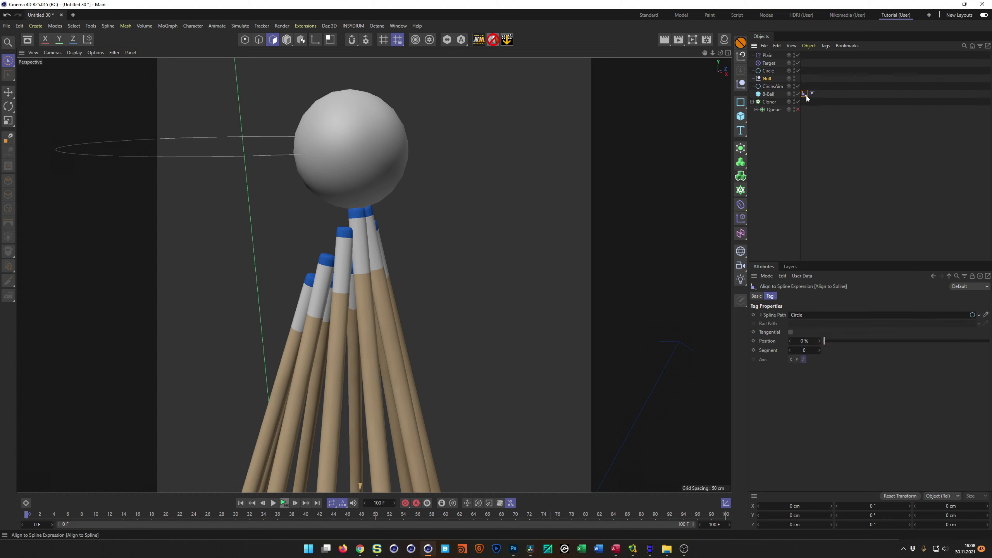
ctrl+drag(803, 81, 804, 79)
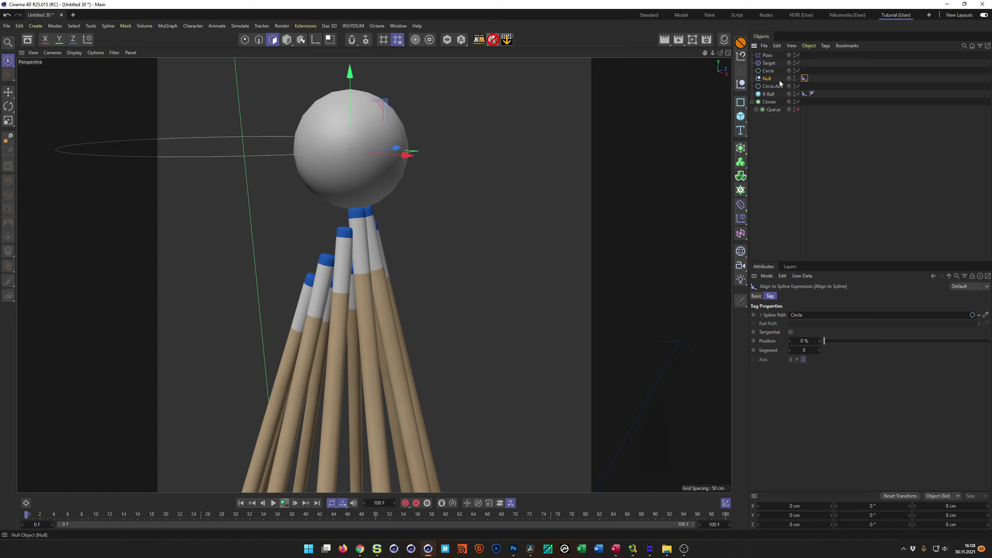
double_click(768, 79)
key(End)
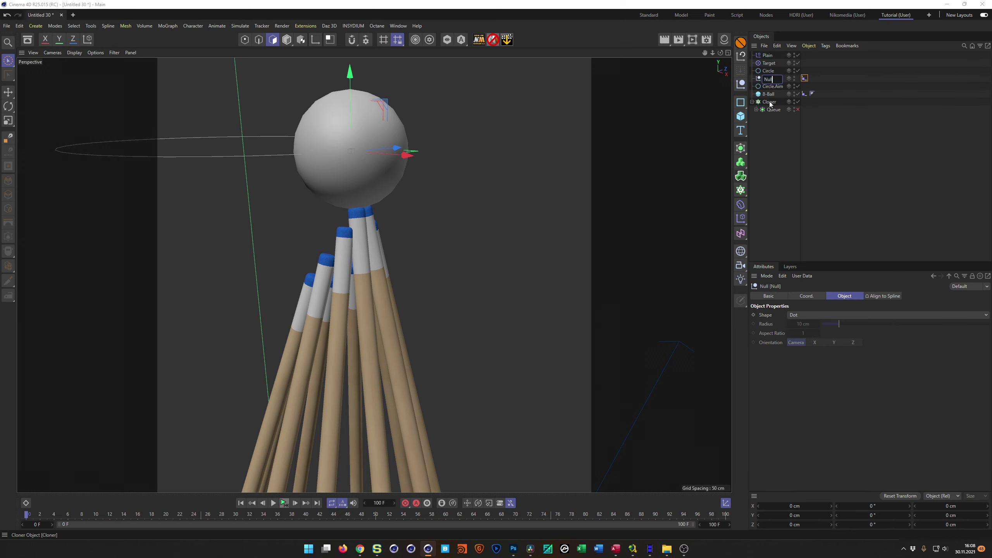
key(Home)
text(Aim.)
key(Return)
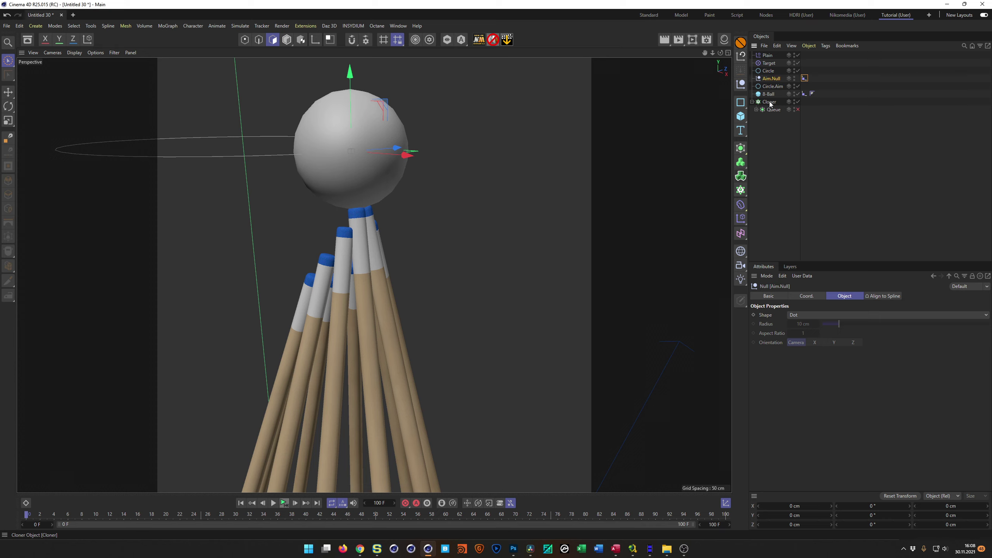
Step: Point Aim.Null's spline path at Circle.Aim and the Target effector at Aim.Null
click(805, 78)
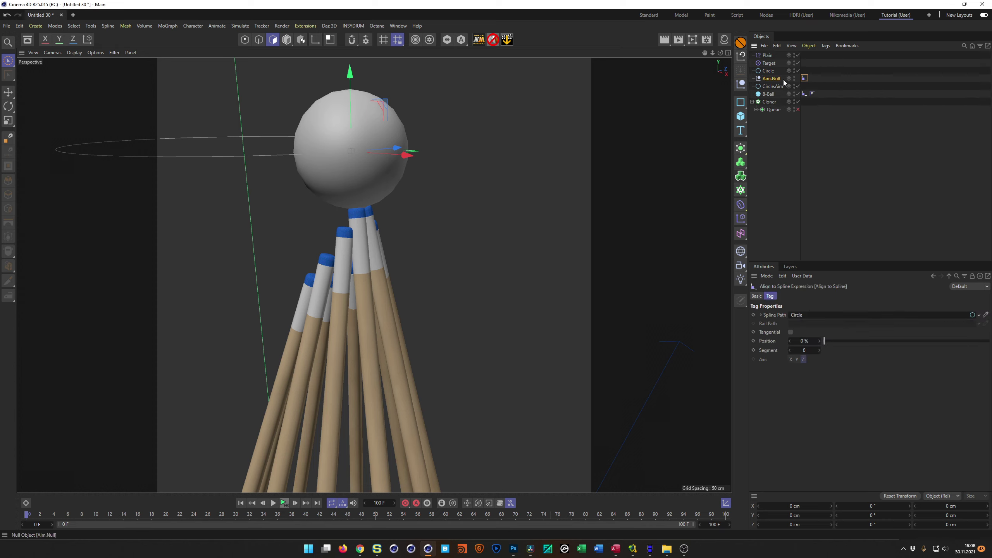
drag(773, 88, 819, 316)
click(769, 62)
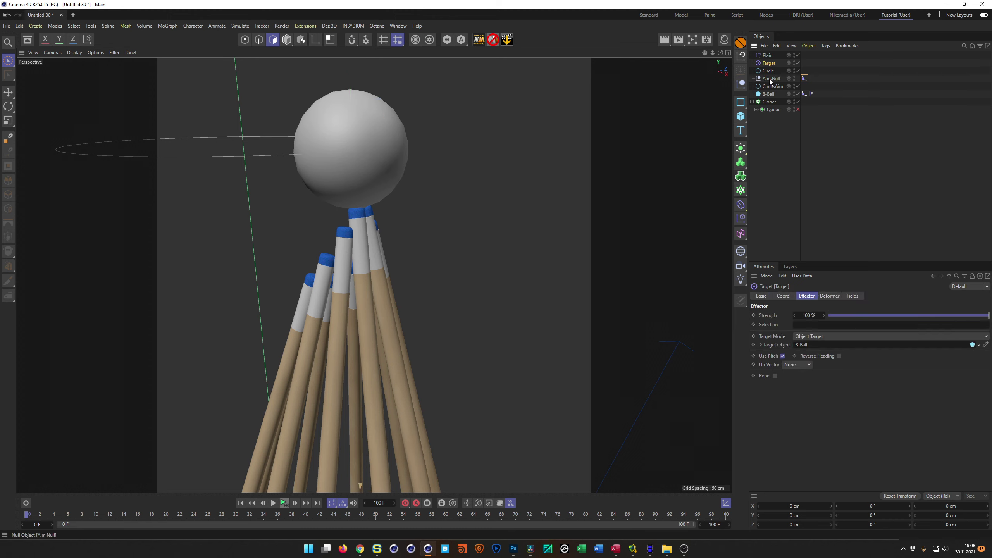
drag(769, 79, 809, 345)
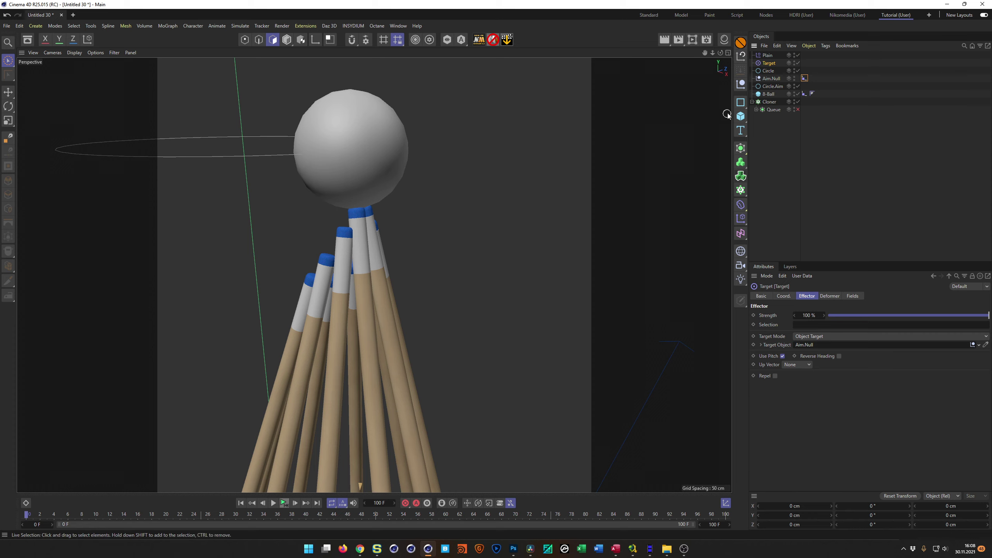
Step: Raise Circle.Aim above the ball and scale it down to about 93%
alt+drag(532, 157, 628, 182)
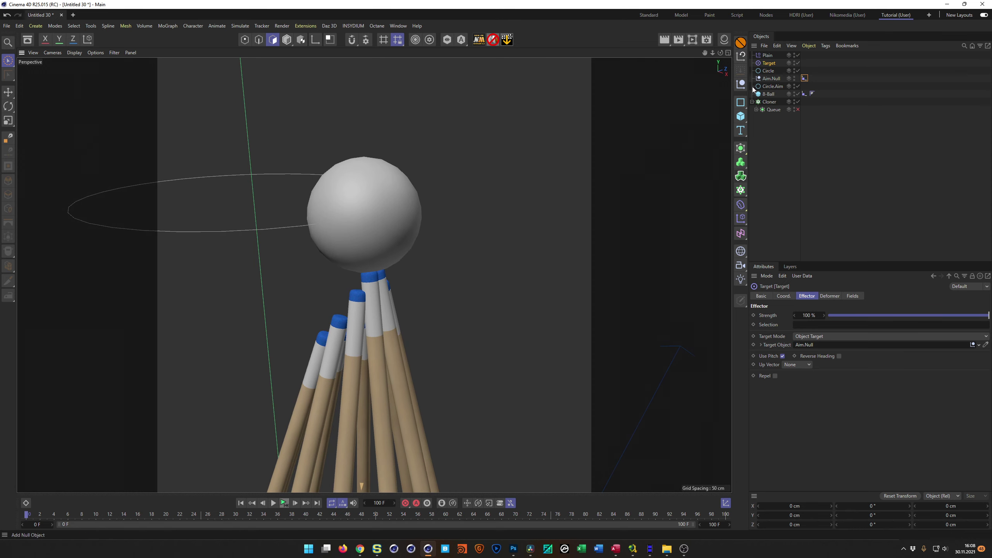
click(773, 86)
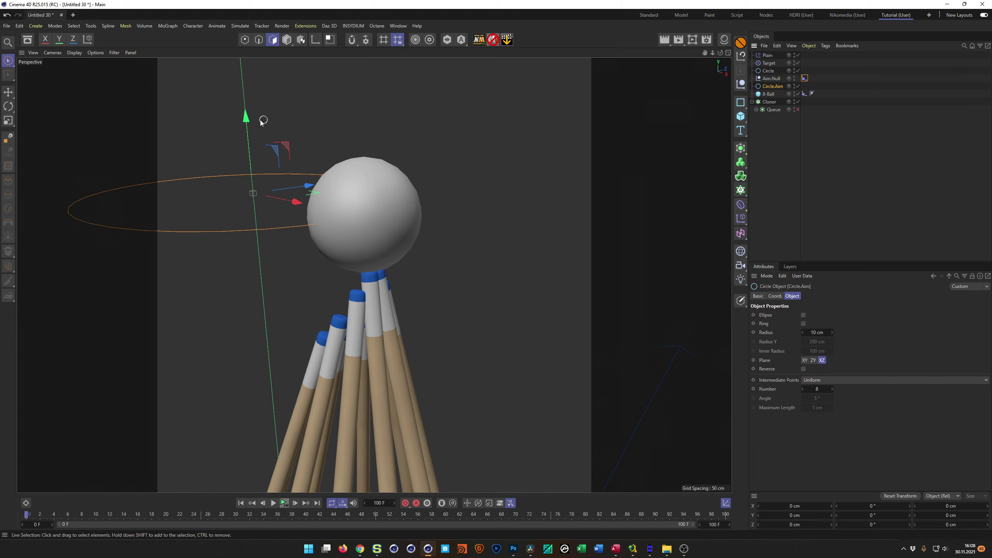
drag(244, 112, 240, 58)
alt+drag(309, 231, 424, 225)
alt+drag(364, 185, 352, 236)
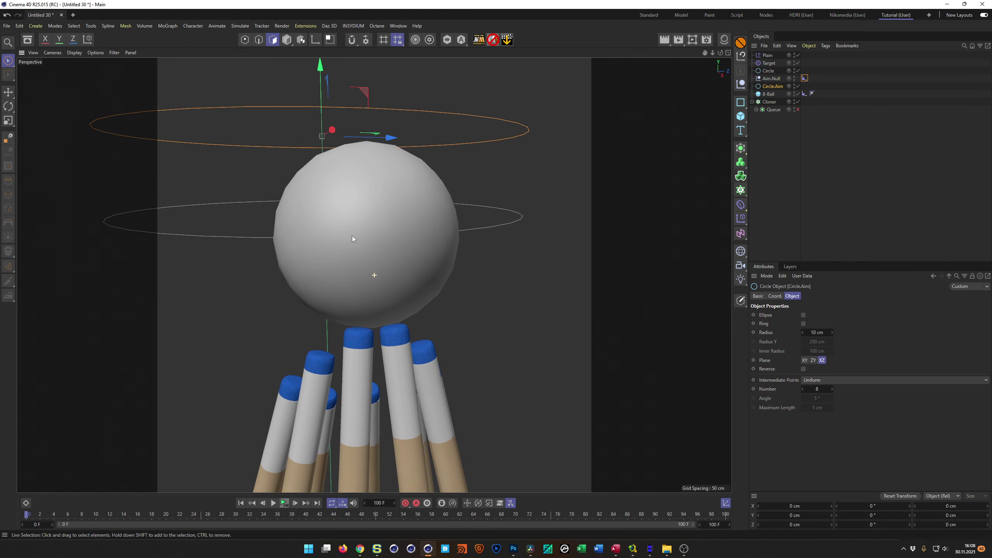
drag(323, 67, 316, 88)
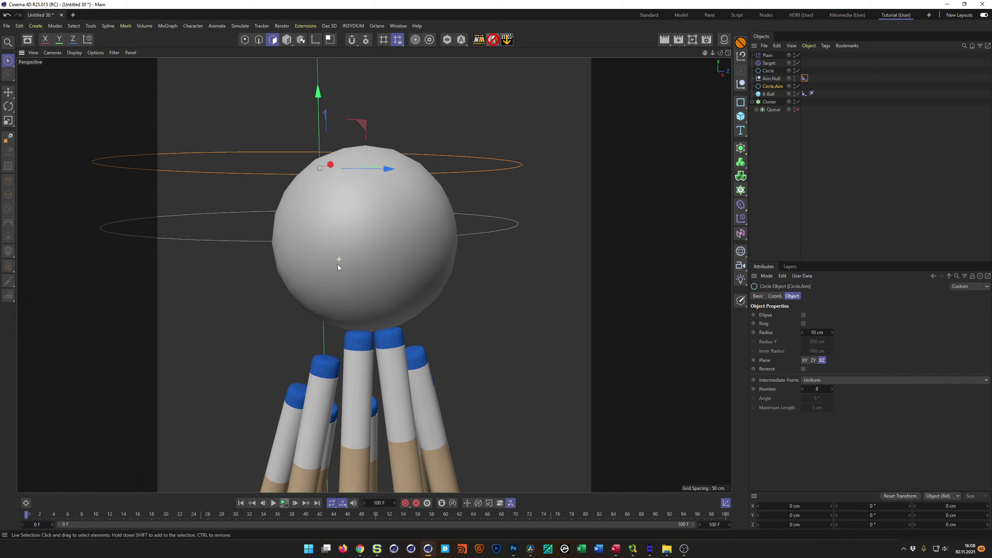
alt+drag(335, 284, 423, 268)
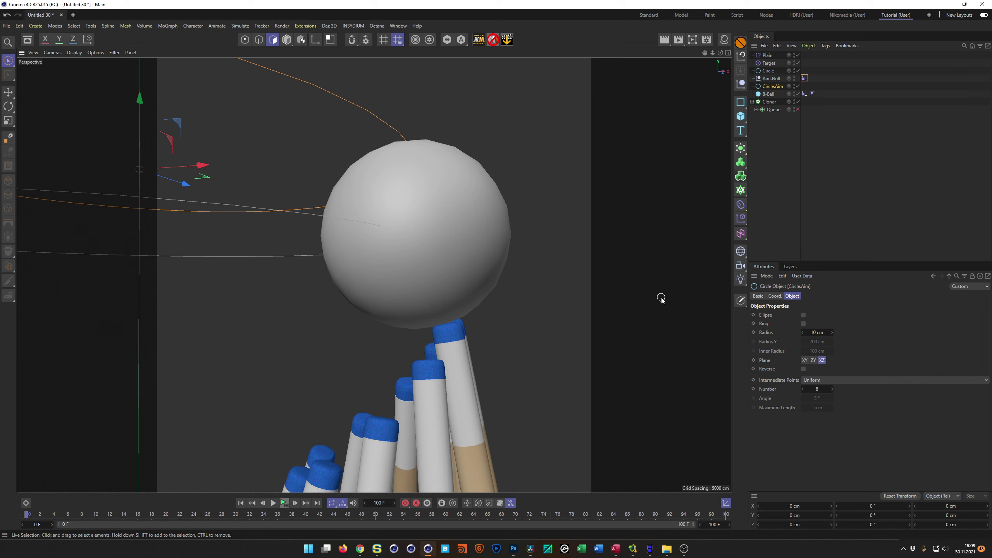
key(t)
drag(630, 343, 517, 308)
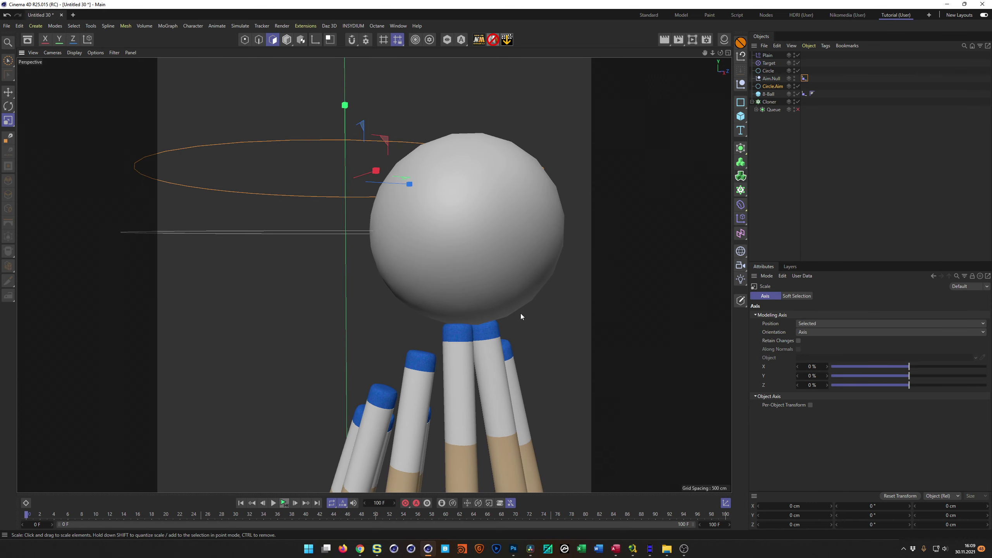
Step: Rename Circle to Circle-8-Ball and nudge it slightly upward with the Move tool
click(768, 71)
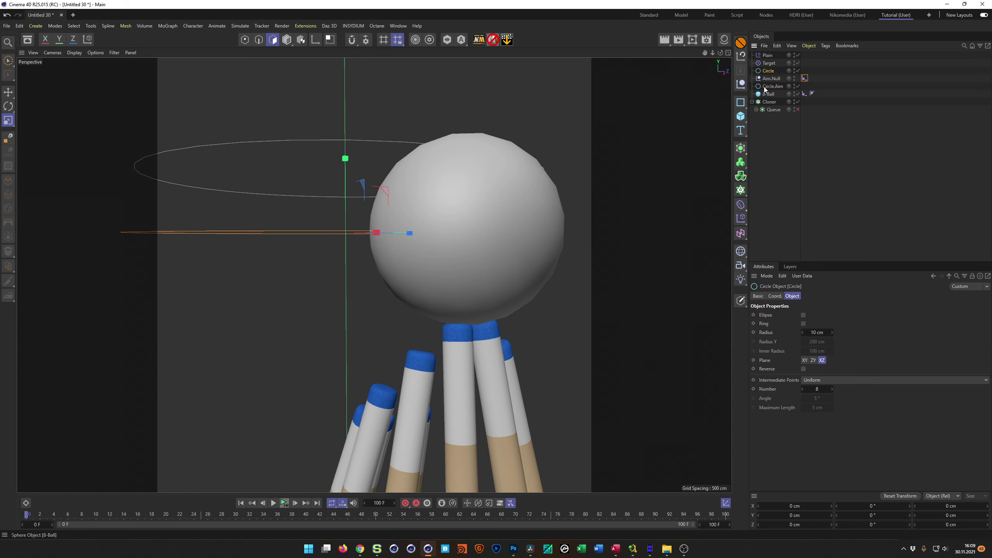
double_click(768, 71)
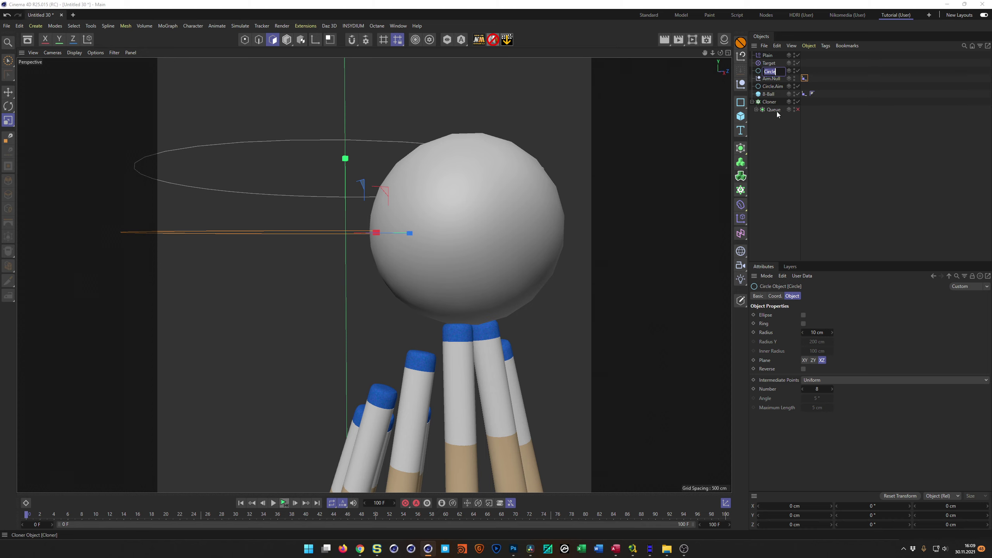
text(-8-Ball)
key(Return)
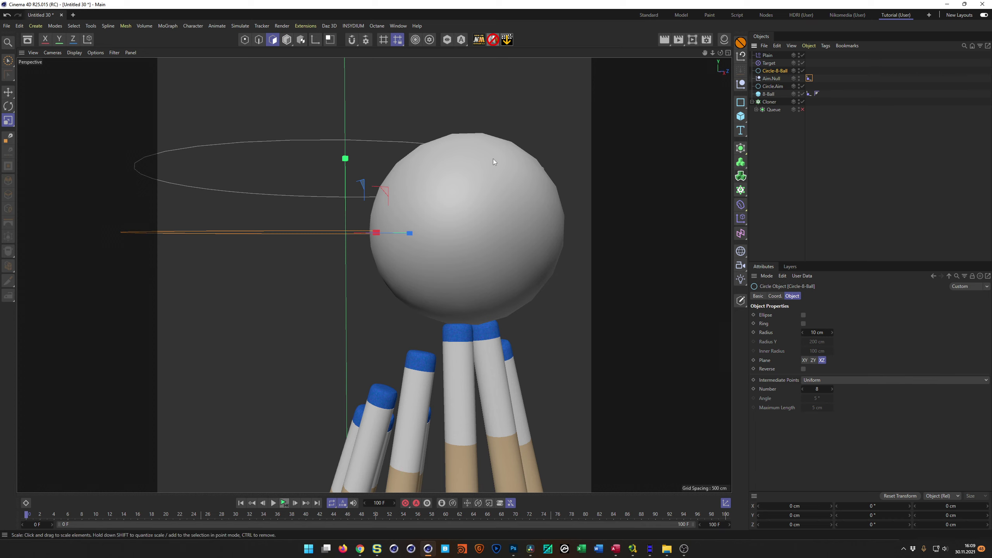
key(e)
drag(345, 160, 346, 160)
alt+drag(454, 288, 392, 286)
scroll(389, 283, down, 5)
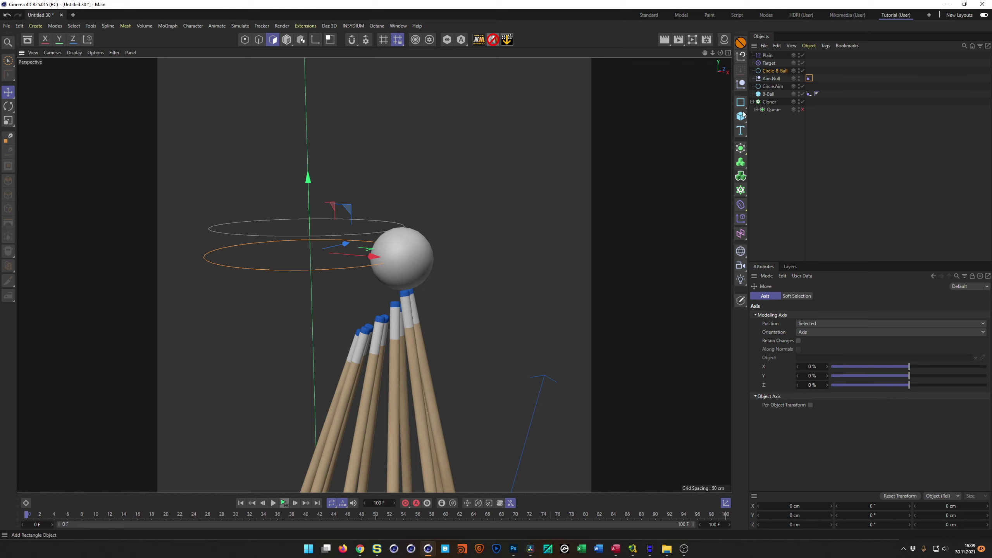
Step: Add a new Null object named Aim
click(741, 84)
double_click(769, 55)
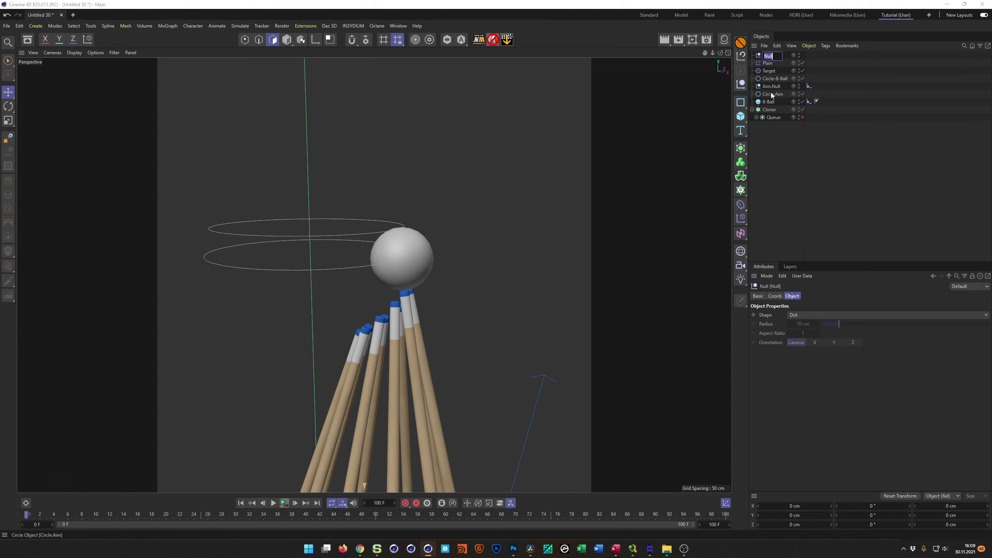
text(Aim)
key(Return)
Step: Parent Aim.Null and Circle.Aim under Aim, place Aim below Target, and hide it in the viewport
click(772, 95)
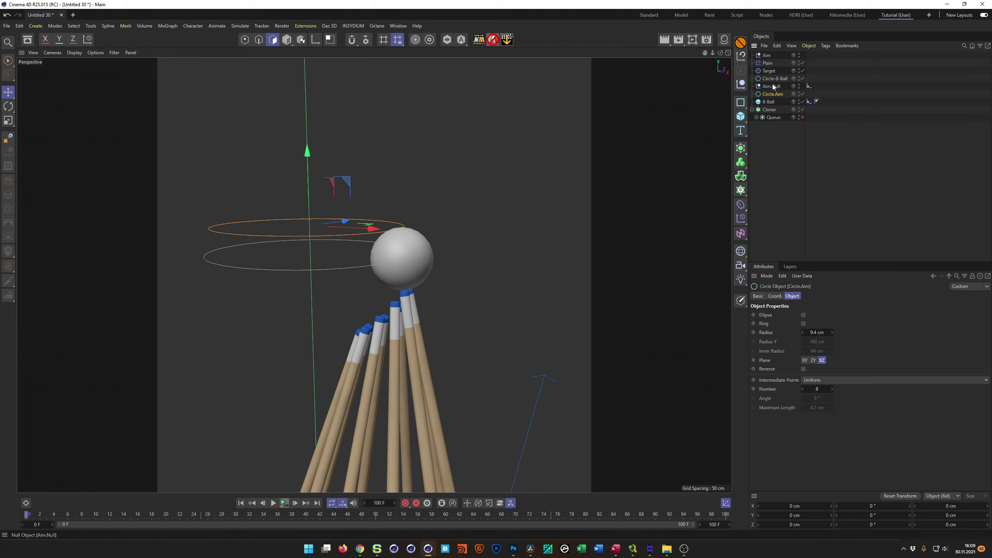
ctrl+click(768, 86)
drag(771, 58, 768, 58)
click(753, 55)
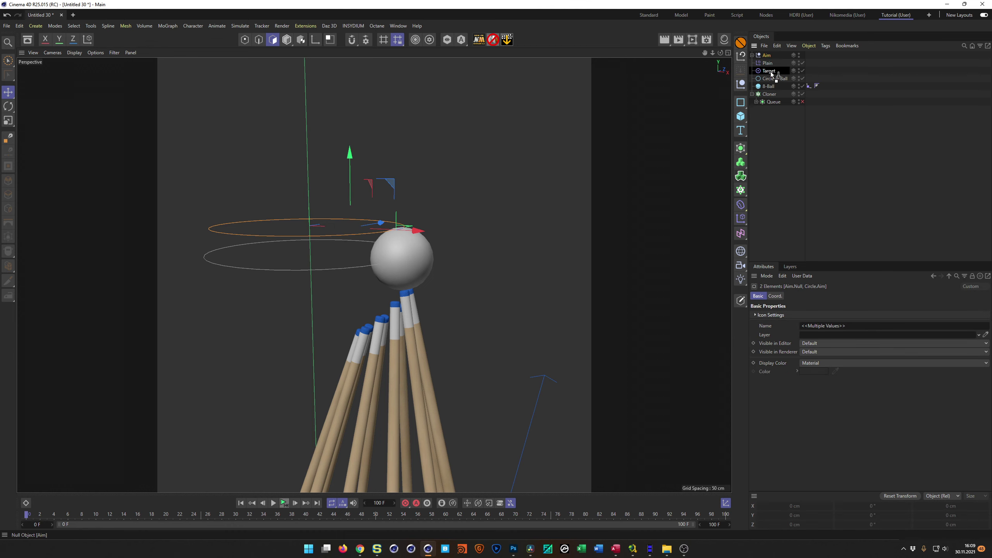
drag(771, 72, 771, 74)
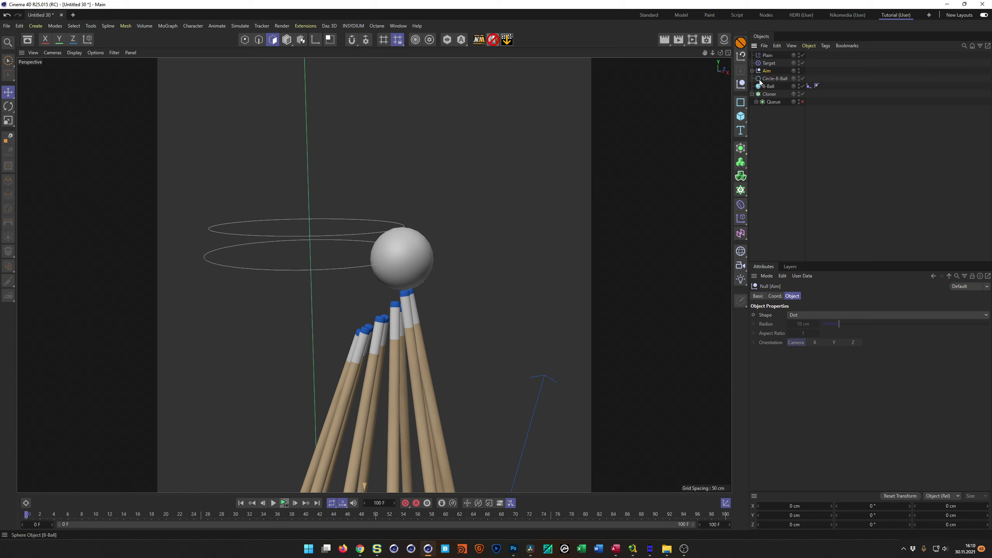
double_click(799, 69)
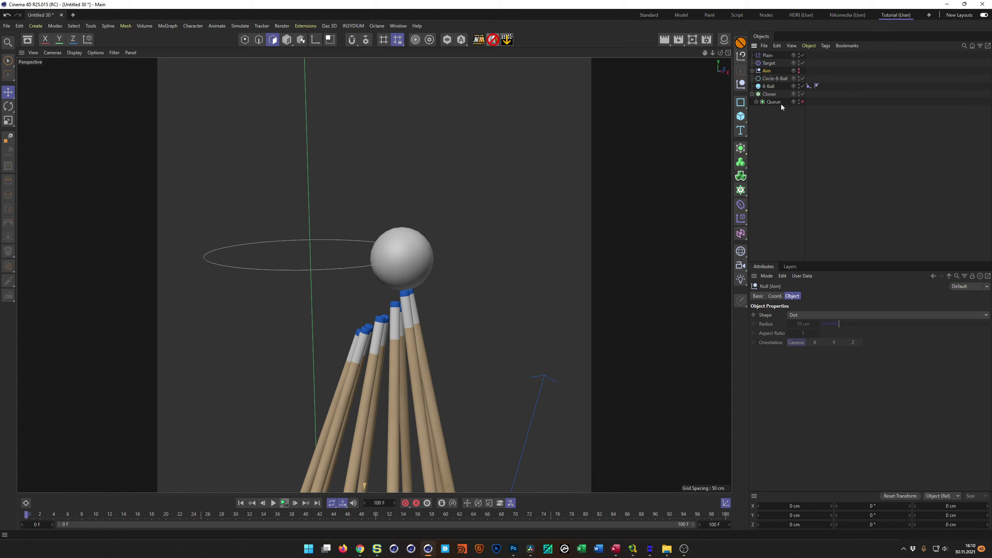
Step: Unhide and expand the Aim group, then bring up the 8-Ball's Align to Spline tag settings
click(799, 70)
click(753, 71)
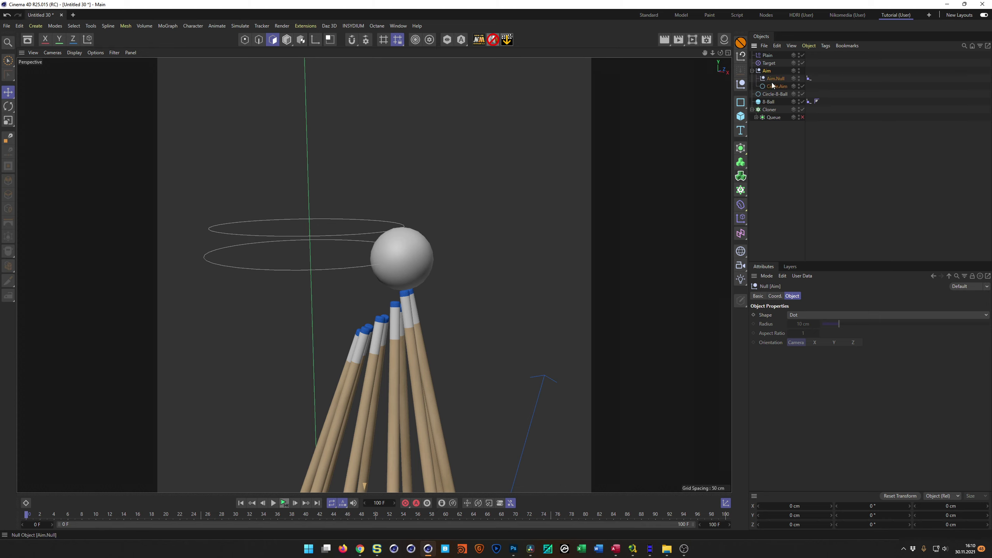
click(809, 78)
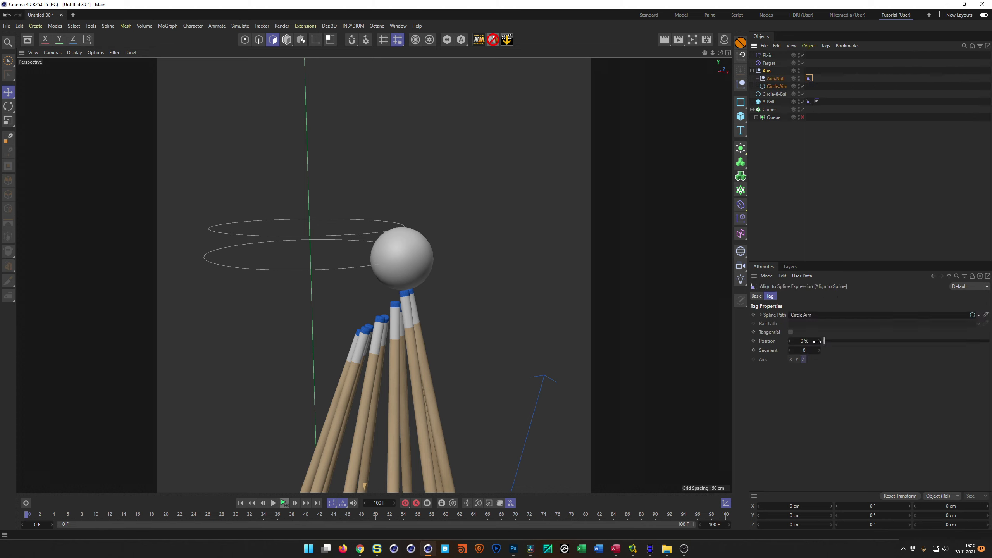
click(810, 101)
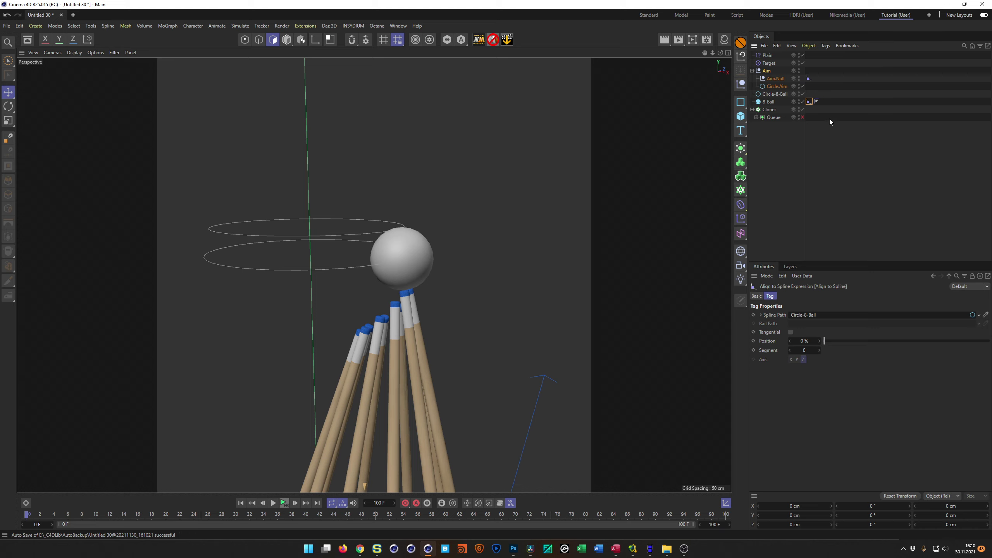
Step: Make the 8-Ball's spline Position a driver and drive Aim.Null's Position from it
right_click(809, 104)
key(Escape)
right_click(770, 340)
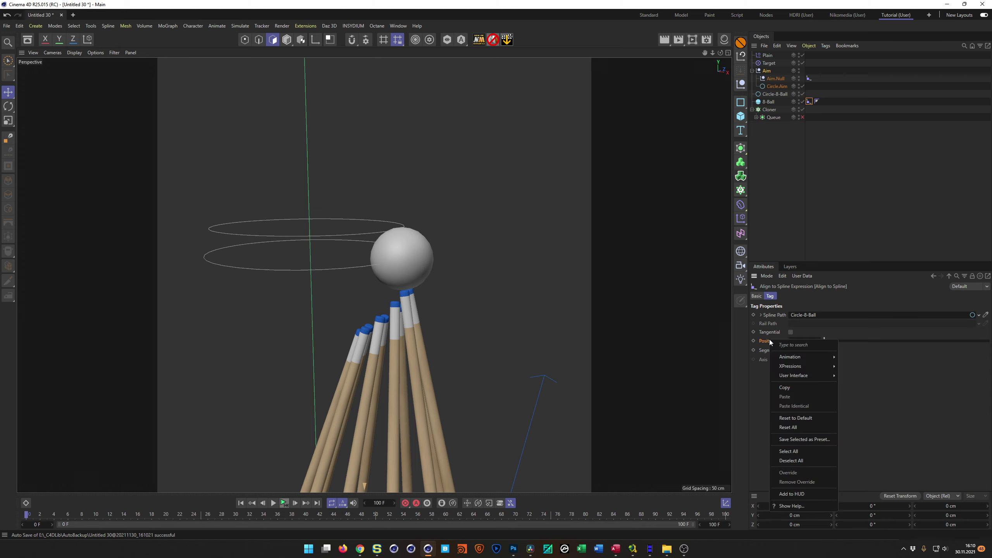
mouse_move(804, 367)
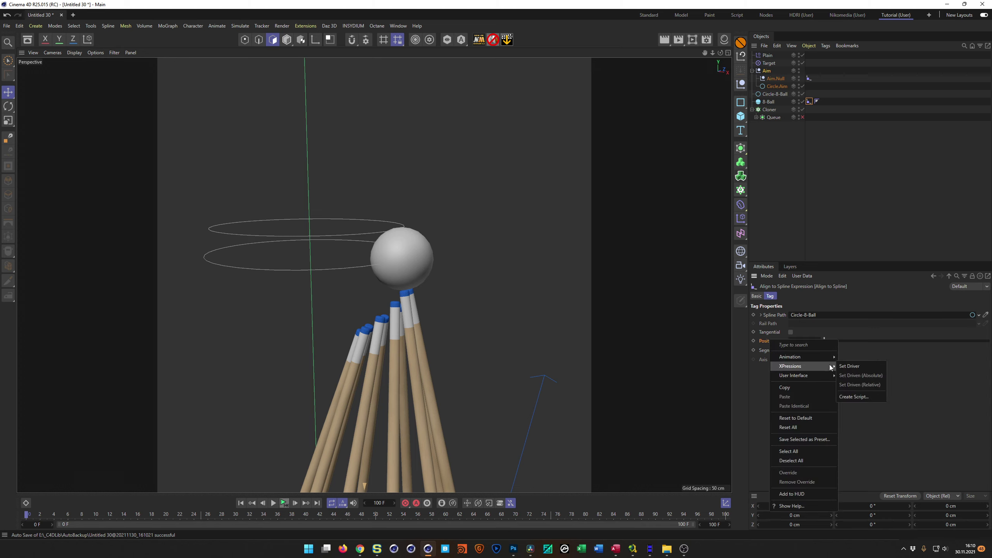
click(853, 366)
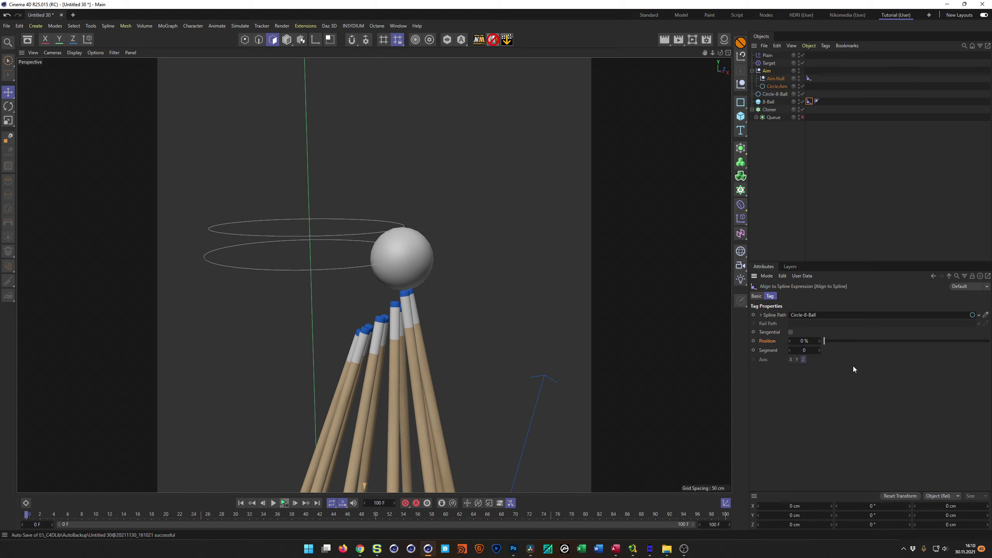
click(809, 78)
right_click(768, 339)
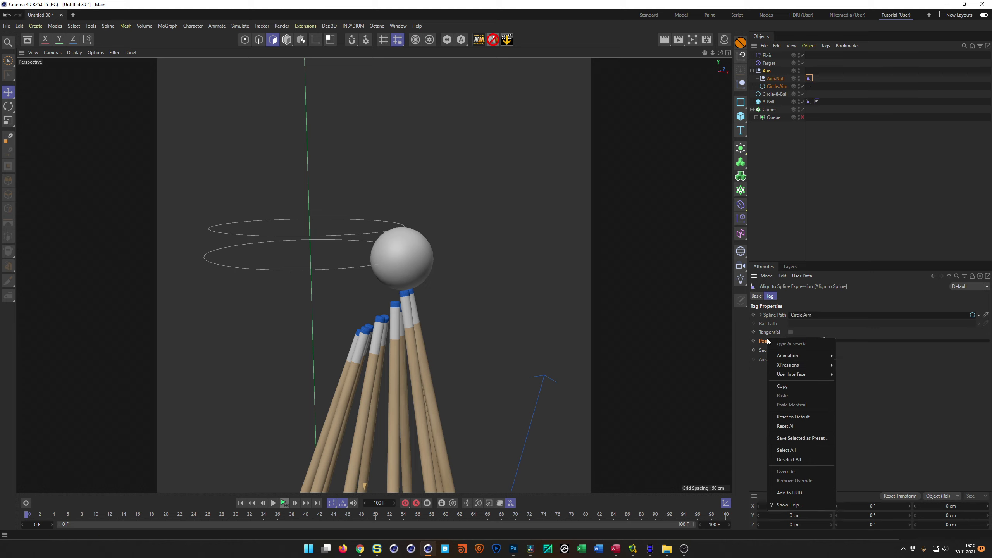
mouse_move(804, 364)
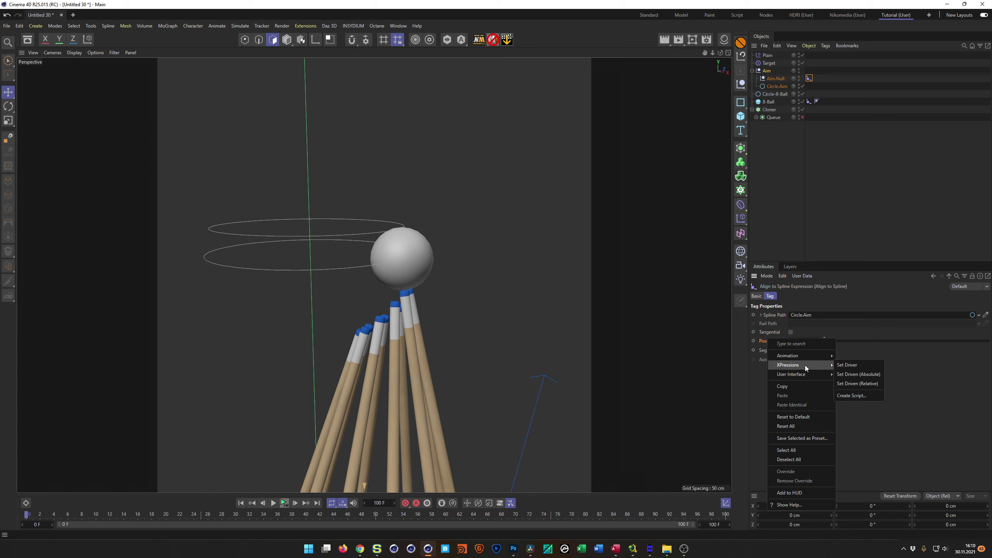
click(857, 376)
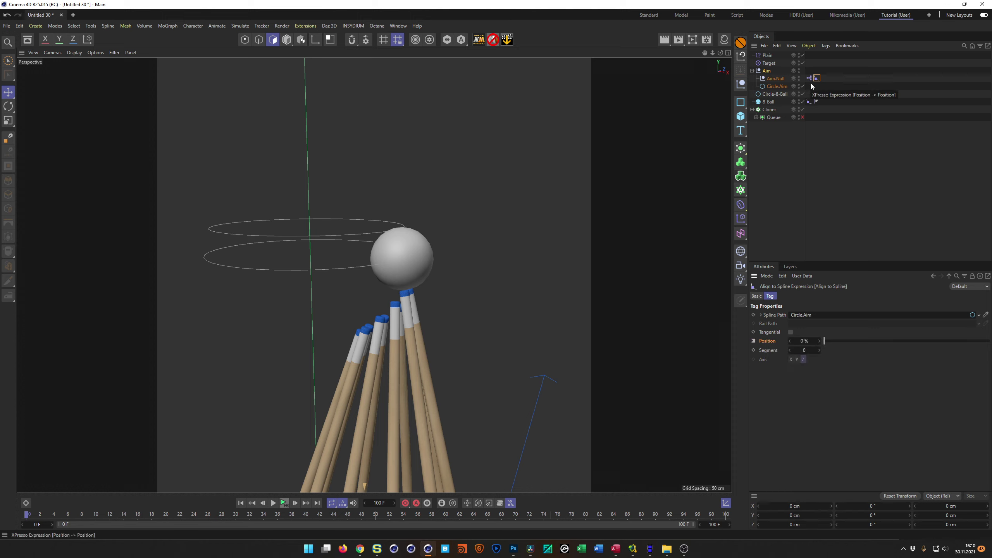
Step: Test the link by sliding the 8-Ball along its circle, settling its Position at 0%
click(811, 102)
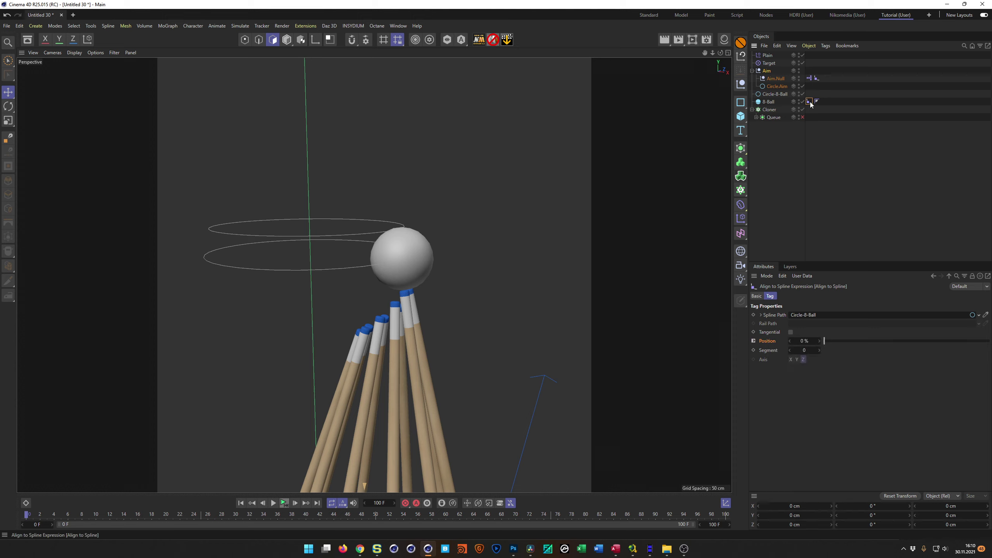
drag(824, 340, 873, 342)
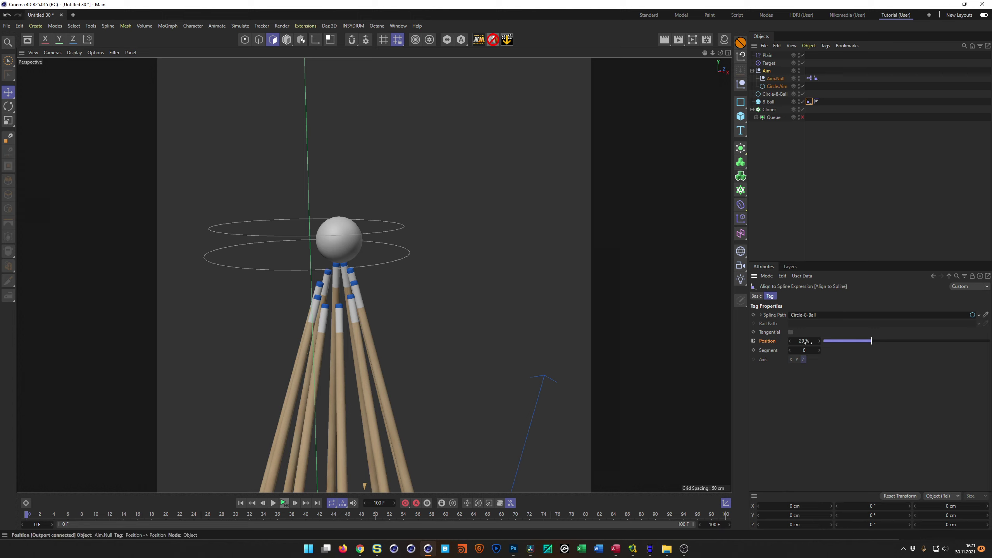
click(817, 78)
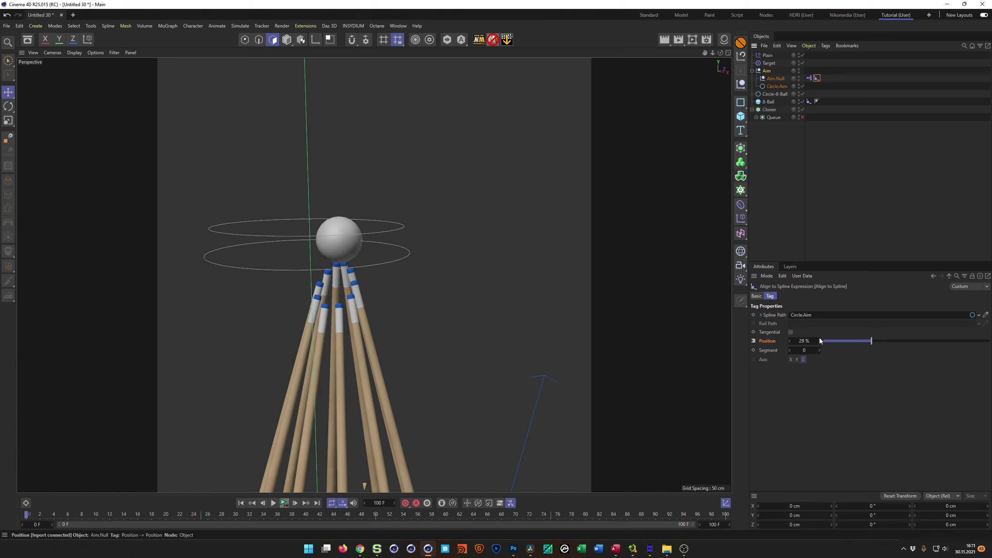
click(809, 101)
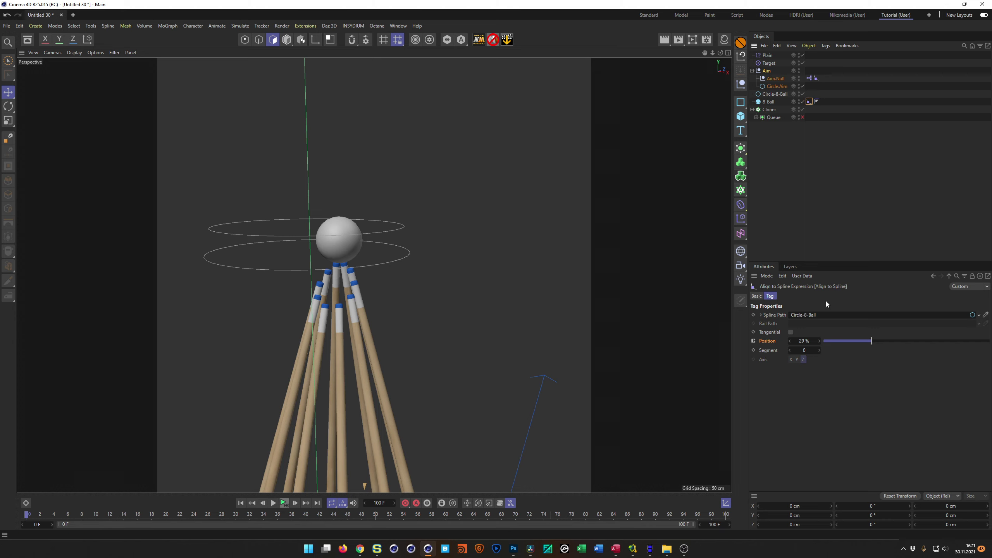
drag(871, 340, 823, 370)
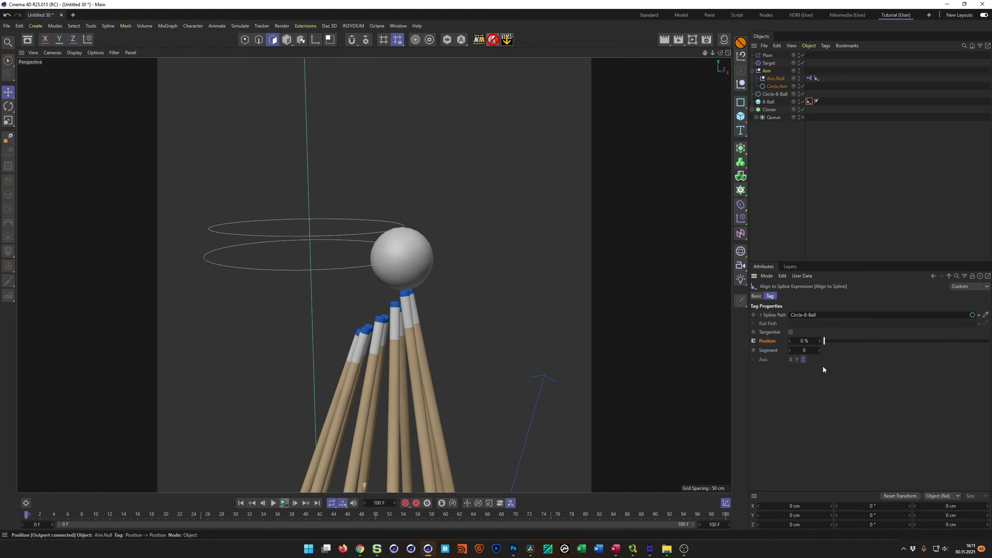
alt+drag(419, 358, 523, 256)
Step: Collapse the Aim group and hide the Aim circle from the viewport
click(752, 71)
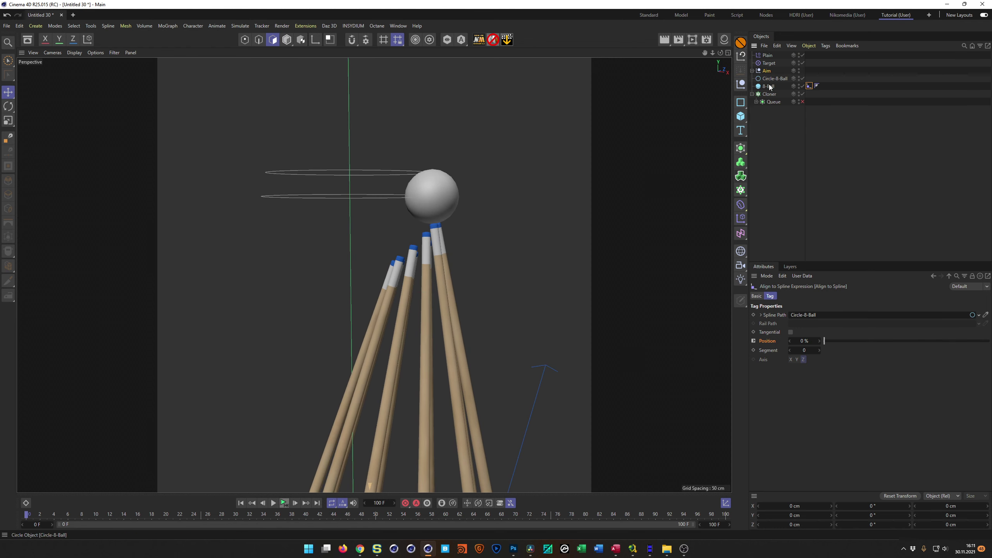
click(801, 74)
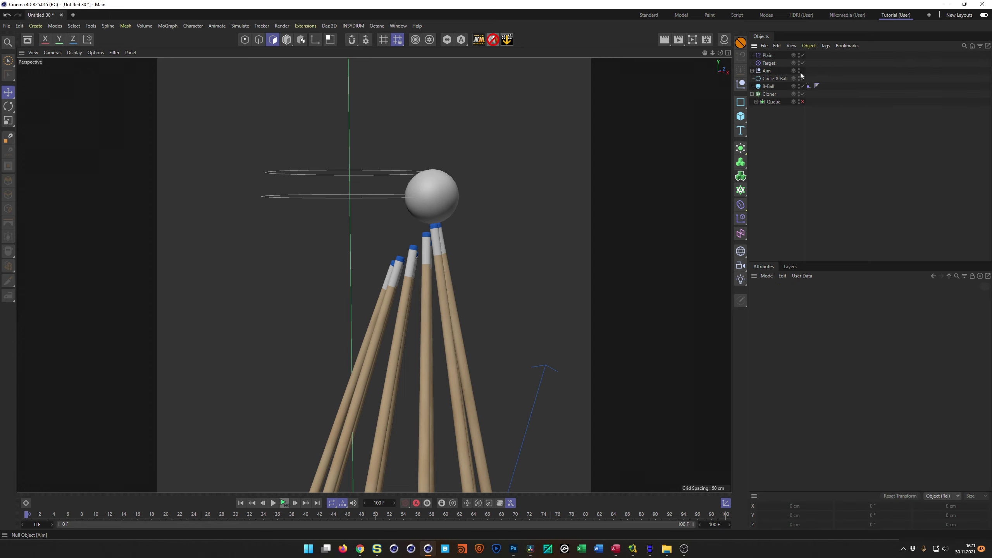
click(799, 73)
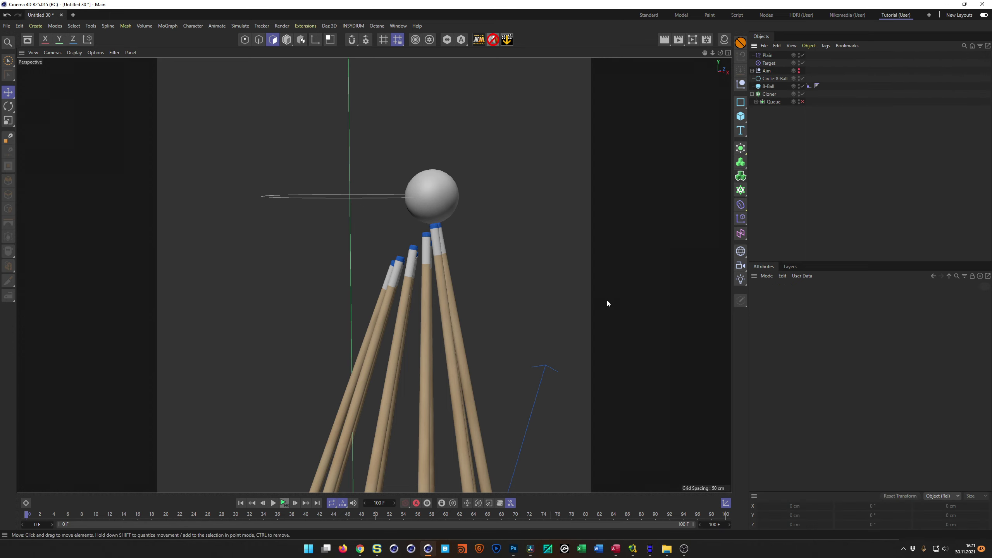
Step: Save the Untitled 30 scene under the new name Pool_Balance_Tutorial.c4d in _Temp
key(ctrl+s)
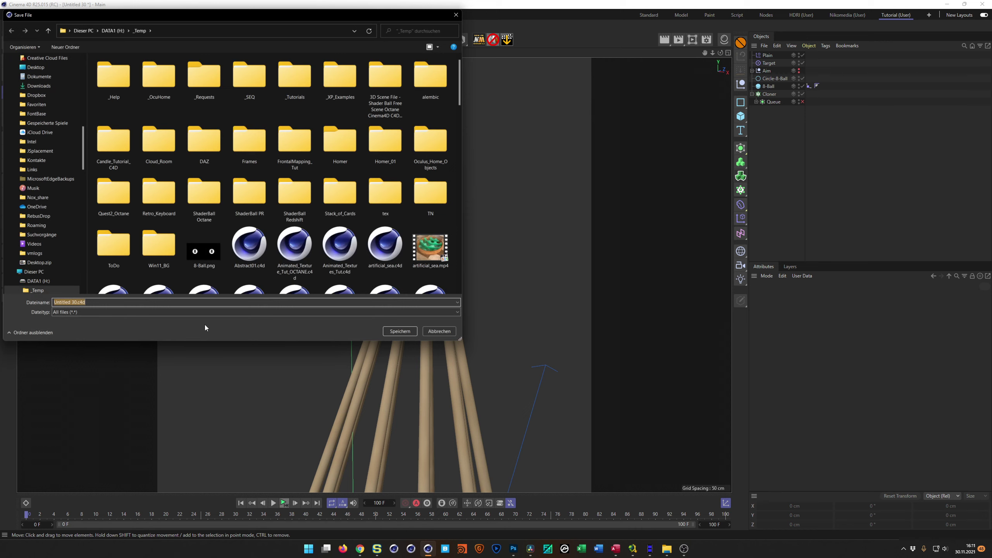
text(Poo)
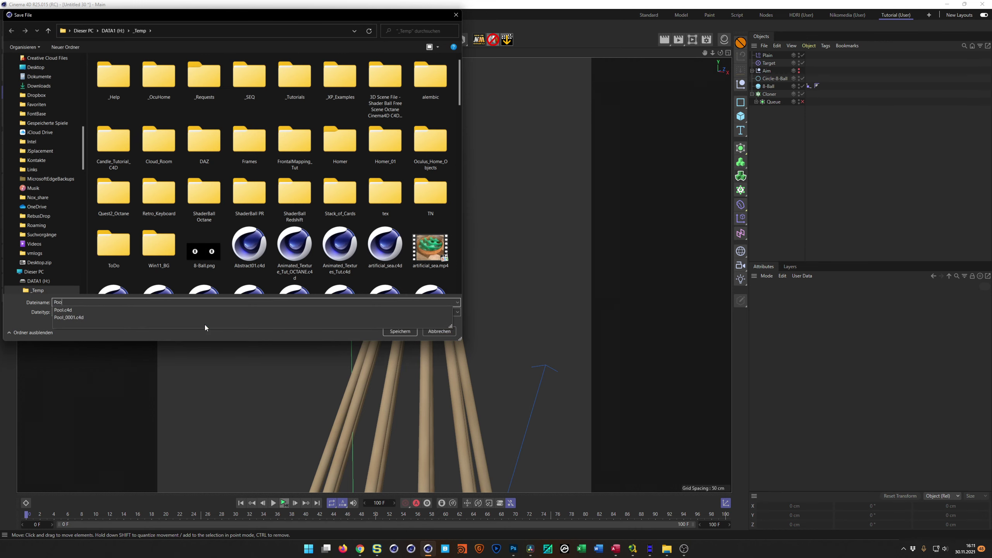
text(l_)
text(Ball)
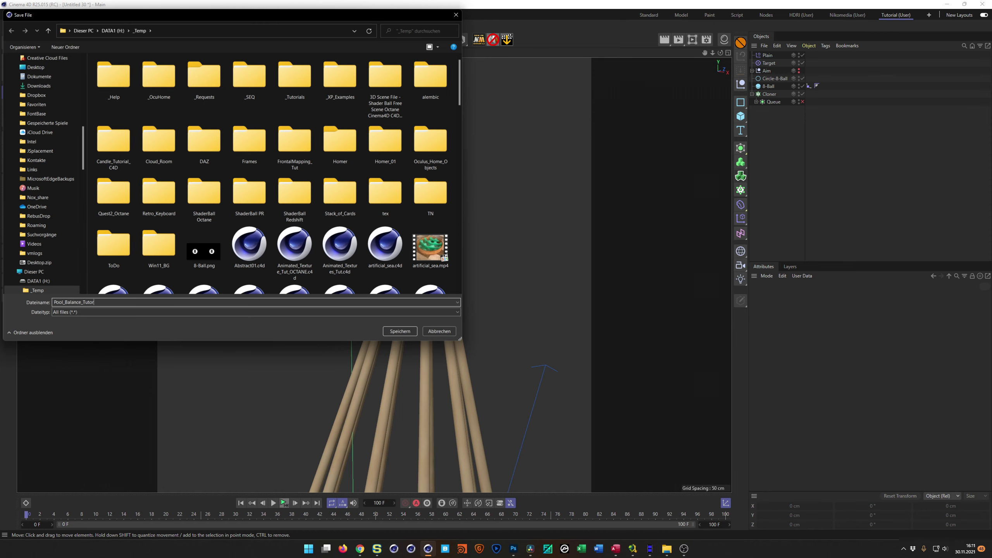
key(Return)
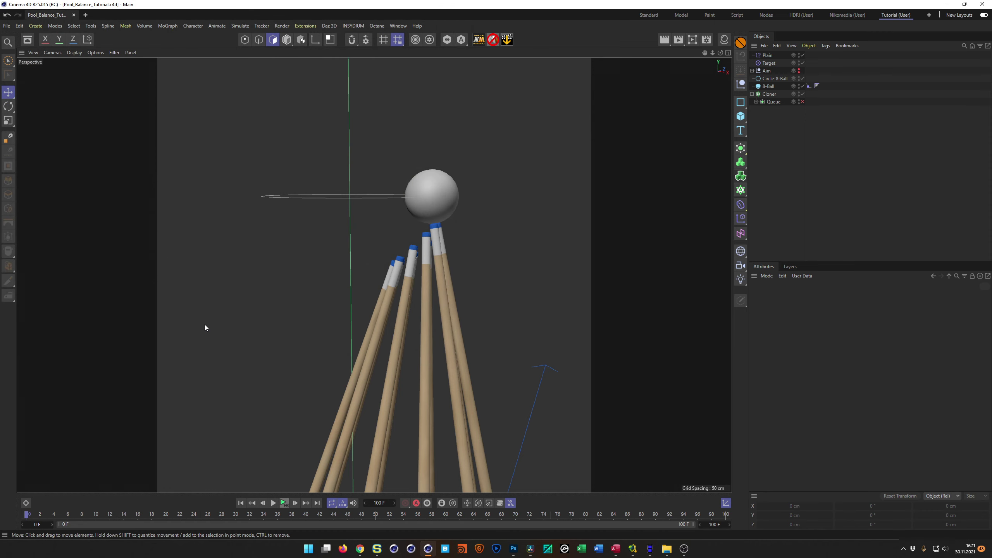
Step: Set the 8-Ball sphere's Segments to 100 for a smoother ball
alt+drag(441, 230, 414, 260)
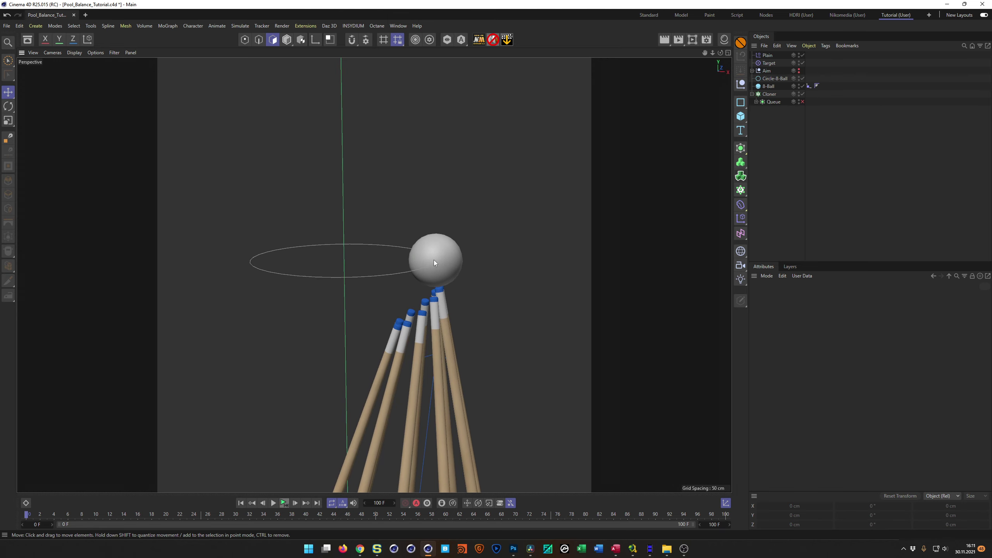
click(769, 86)
click(812, 327)
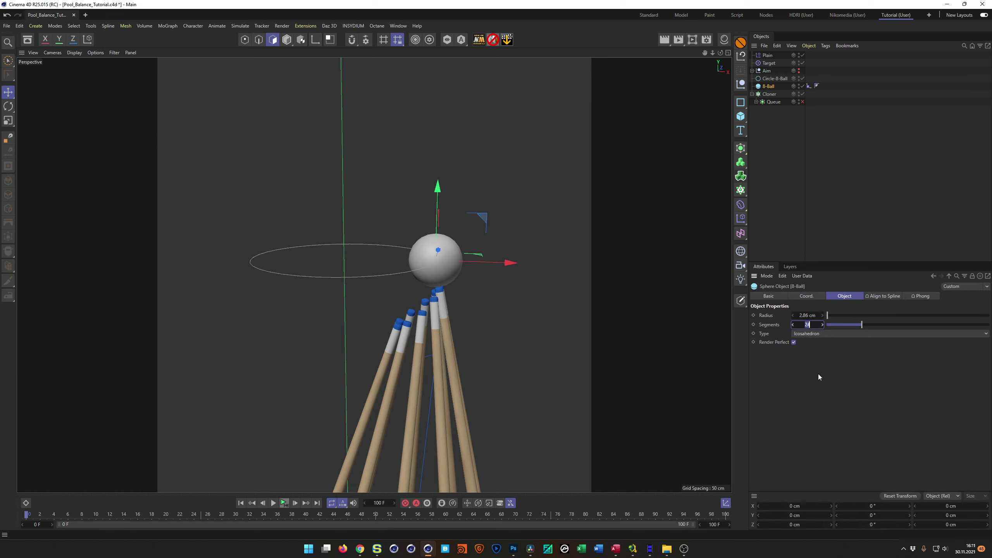
text(100)
key(Return)
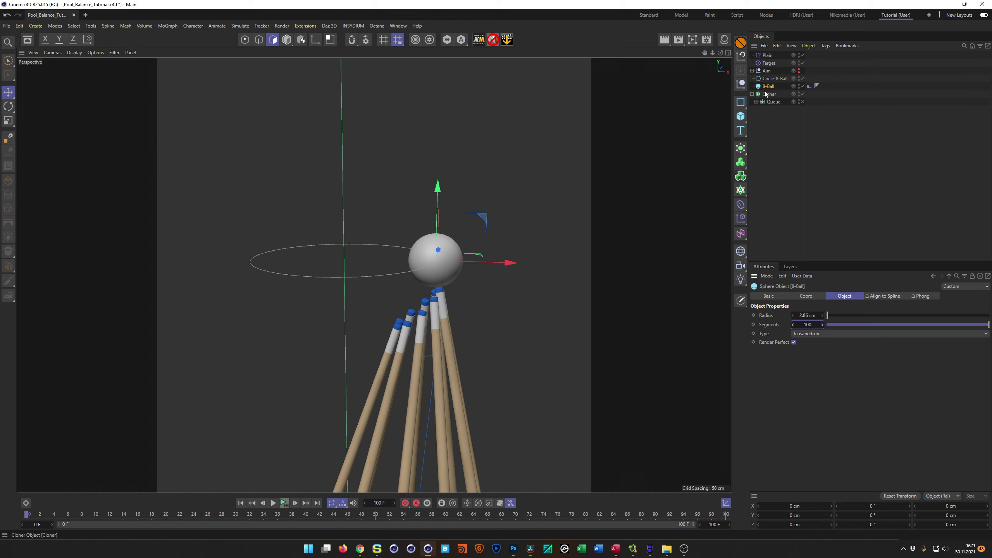
Step: Select Circle-8-Ball and Circle.Aim and try different Intermediate Points numbers (20, then 4)
click(752, 71)
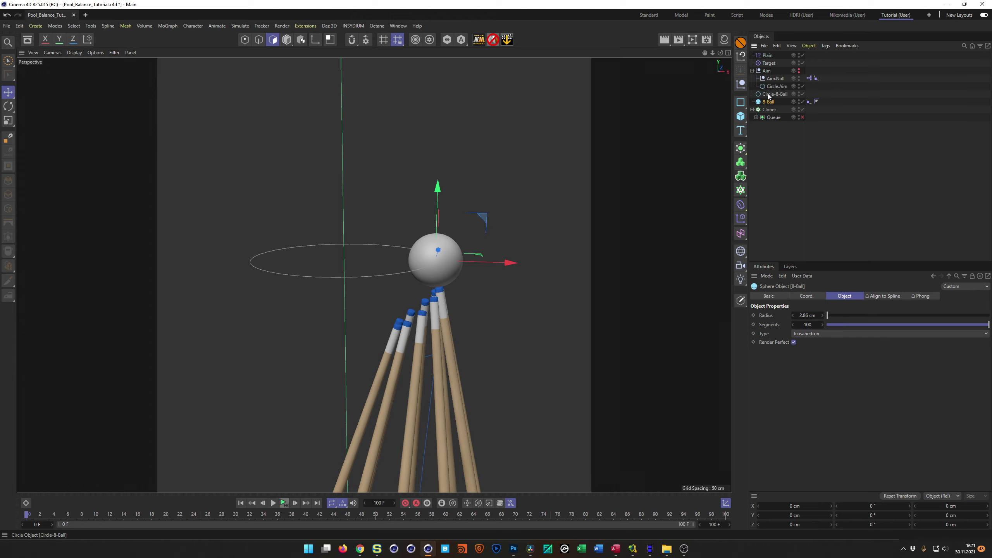
click(775, 94)
ctrl+click(777, 86)
click(817, 389)
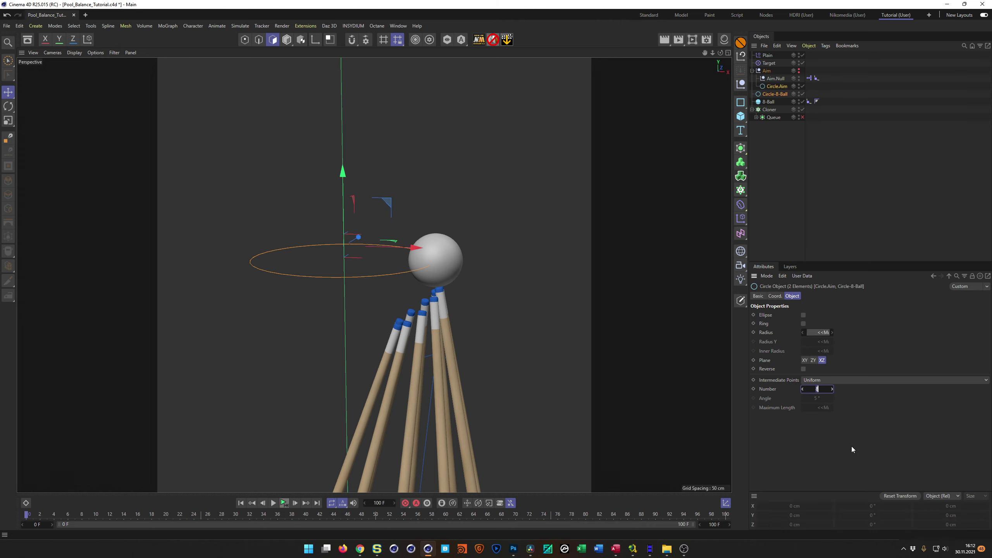
text(20)
alt+drag(362, 289, 310, 282)
scroll(335, 289, up, 5)
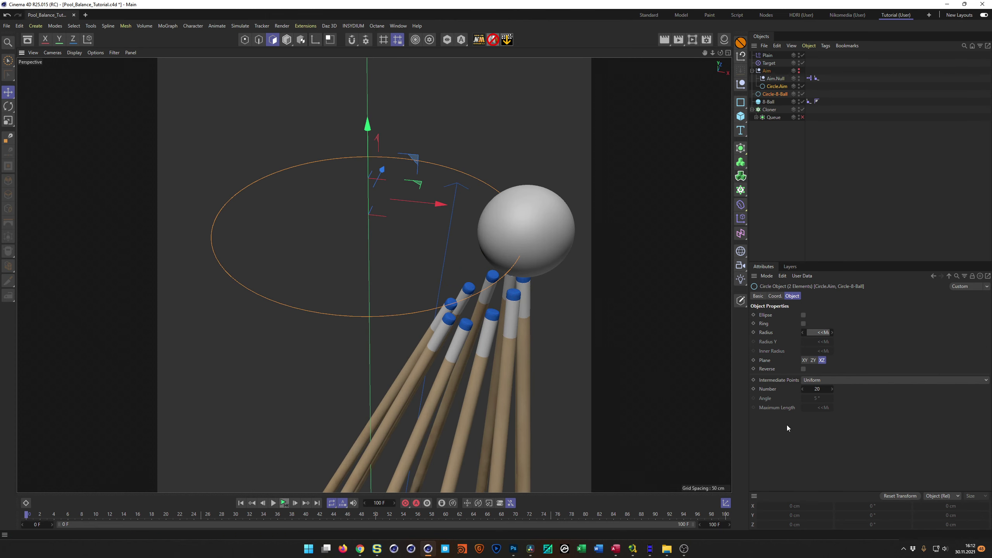
click(818, 388)
text(4)
key(Return)
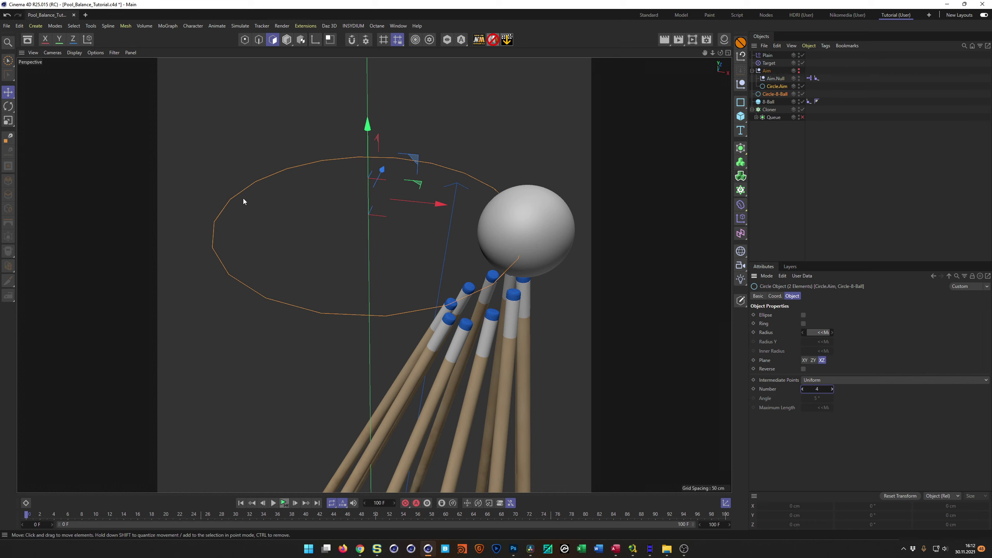
Step: Keep Uniform point spacing and give both circles 20 intermediate points
click(823, 380)
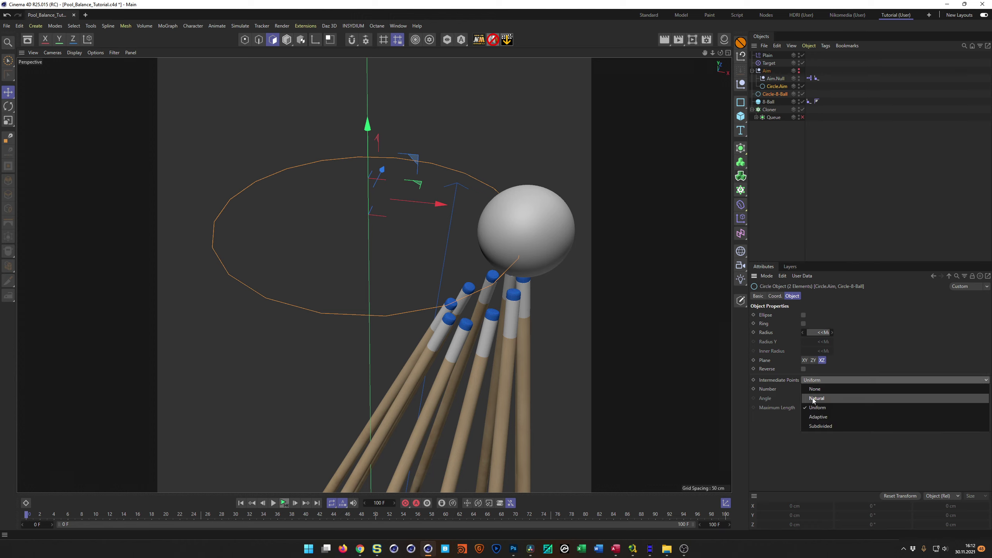
click(865, 365)
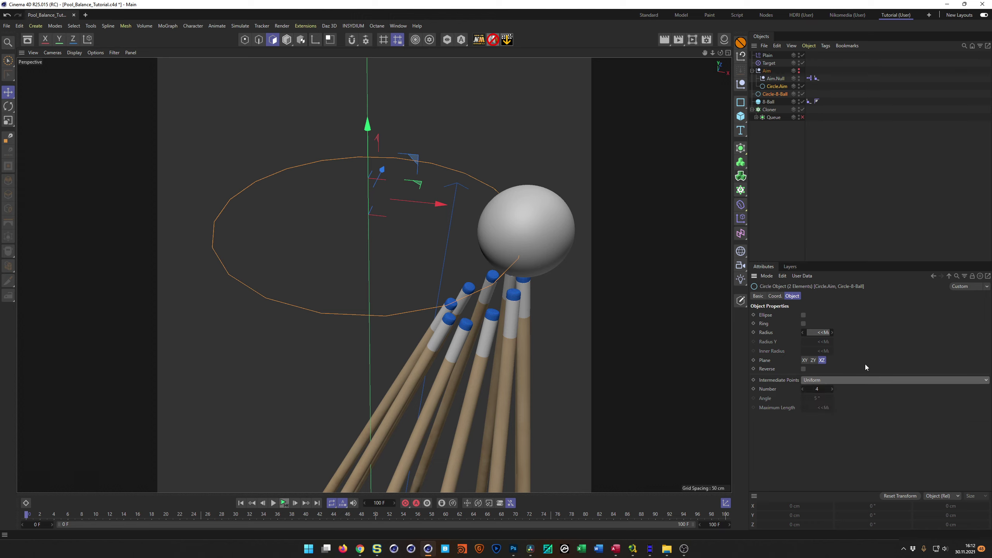
click(823, 390)
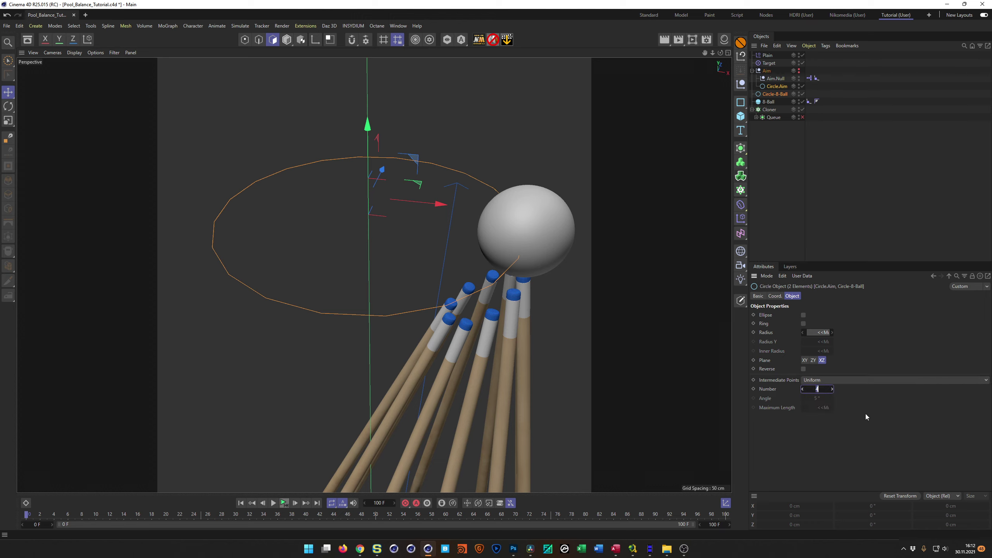
text(20)
key(Return)
Step: Collapse the Aim group and switch back to the Photoshop 8-ball texture
alt+drag(416, 315, 421, 363)
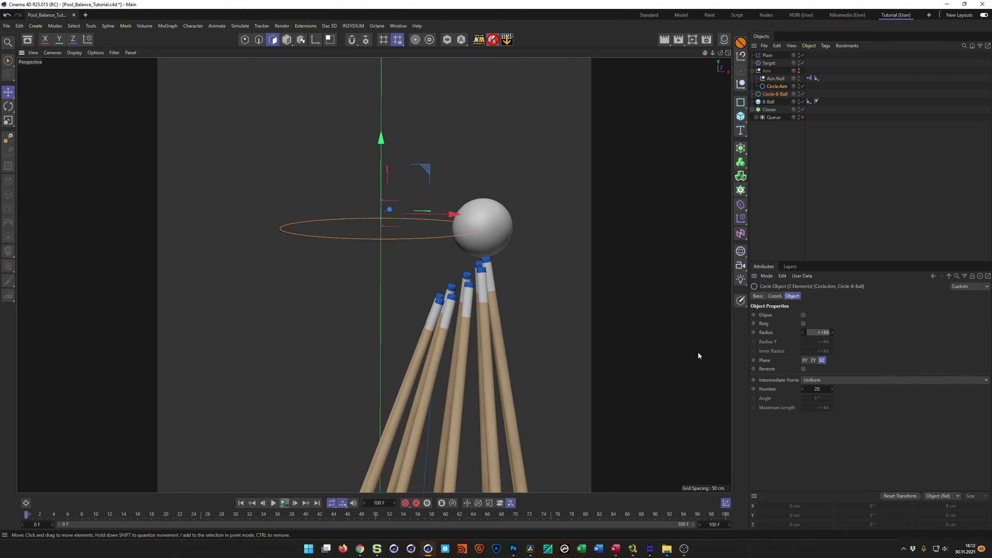
click(752, 71)
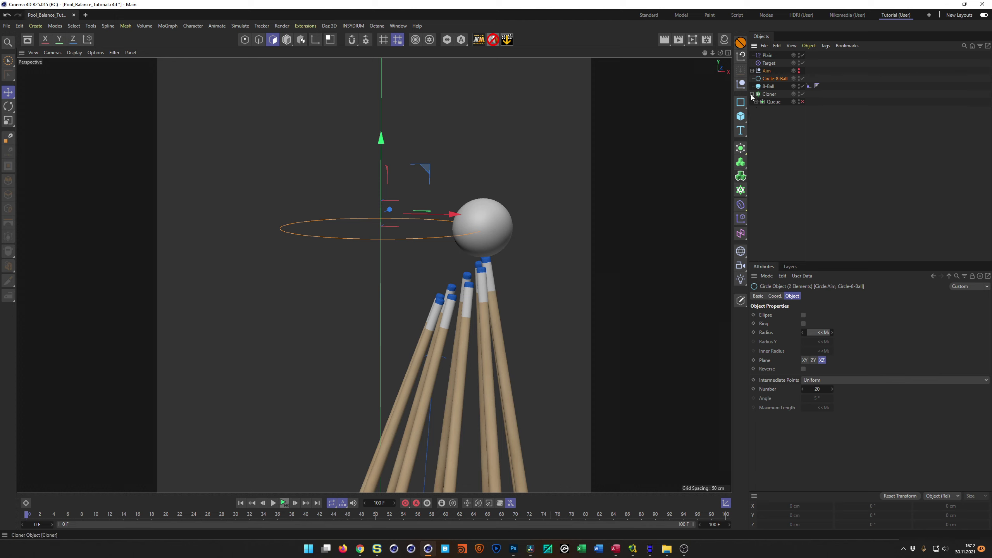
alt+drag(496, 232, 475, 247)
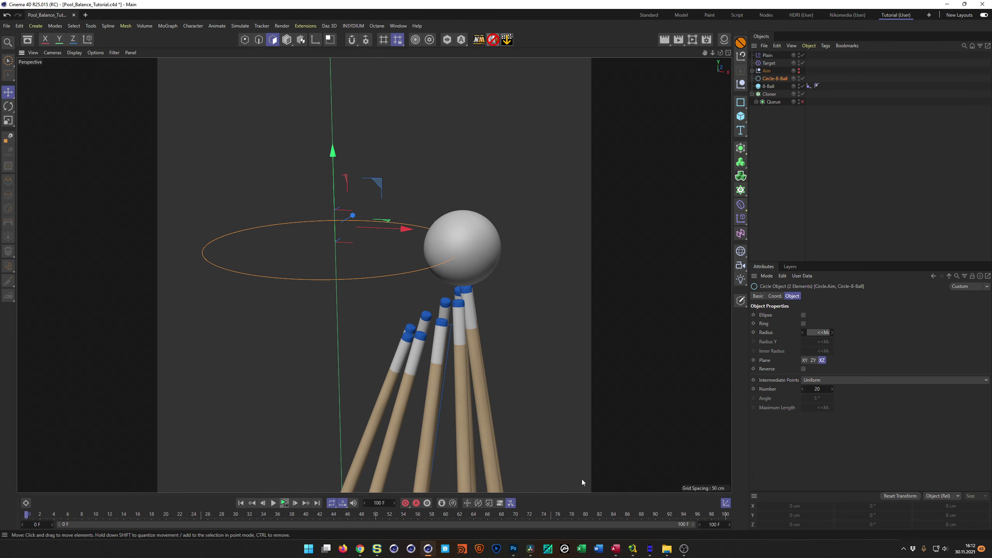
click(513, 548)
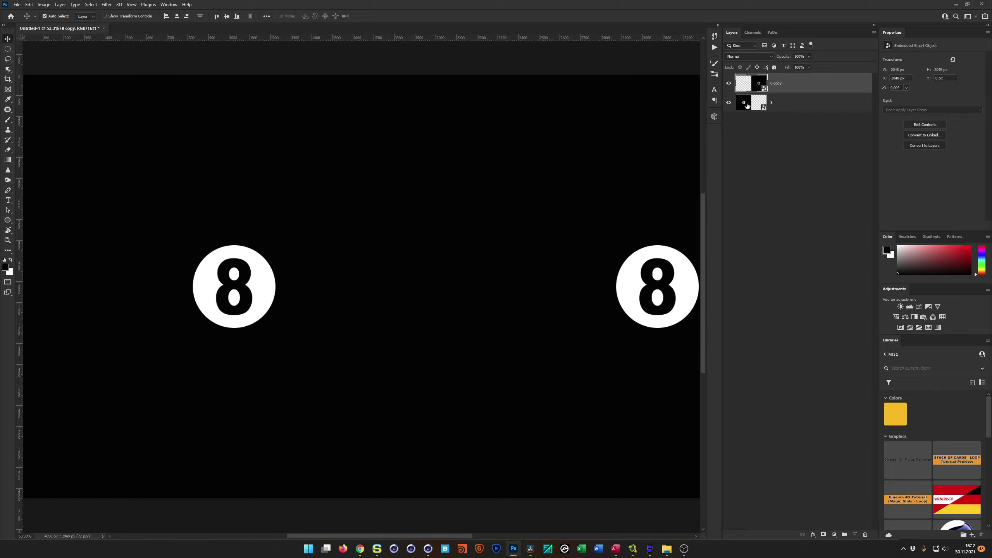
Step: Discard the old 8-ball document unsaved and create a new 1000 × 1000 px black-background canvas
click(104, 28)
click(490, 198)
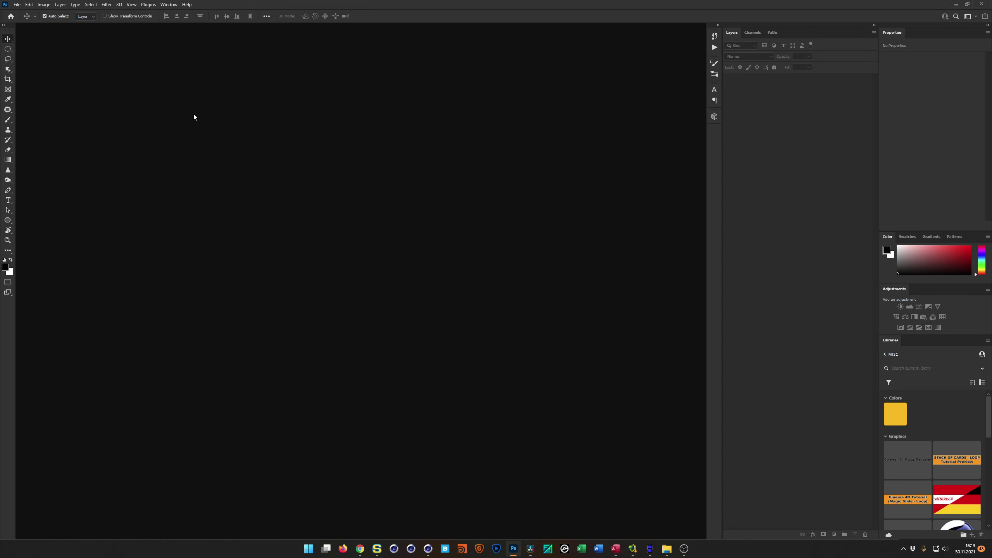
key(ctrl+n)
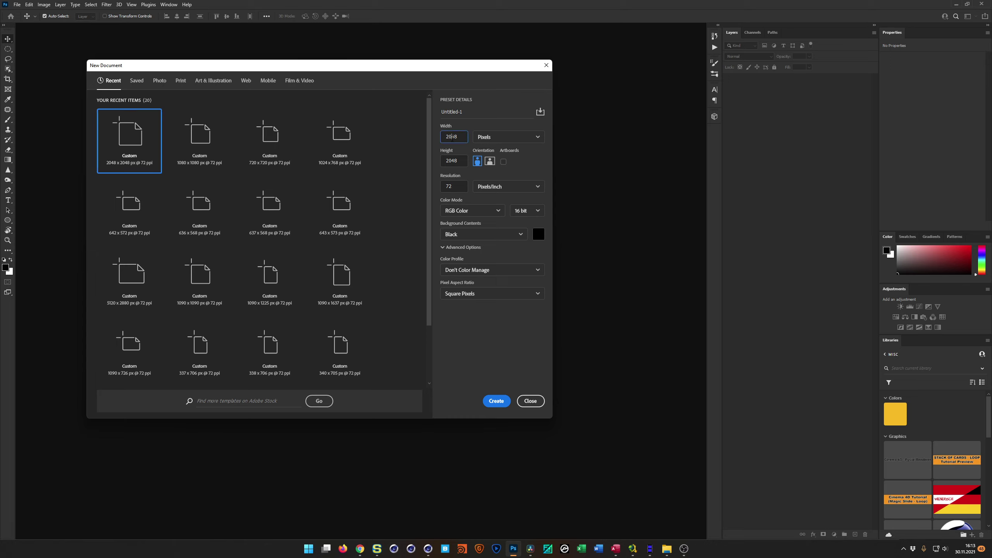
text(1)
key(BackSpace)
key(BackSpace)
text(1000)
key(Tab)
text(10)
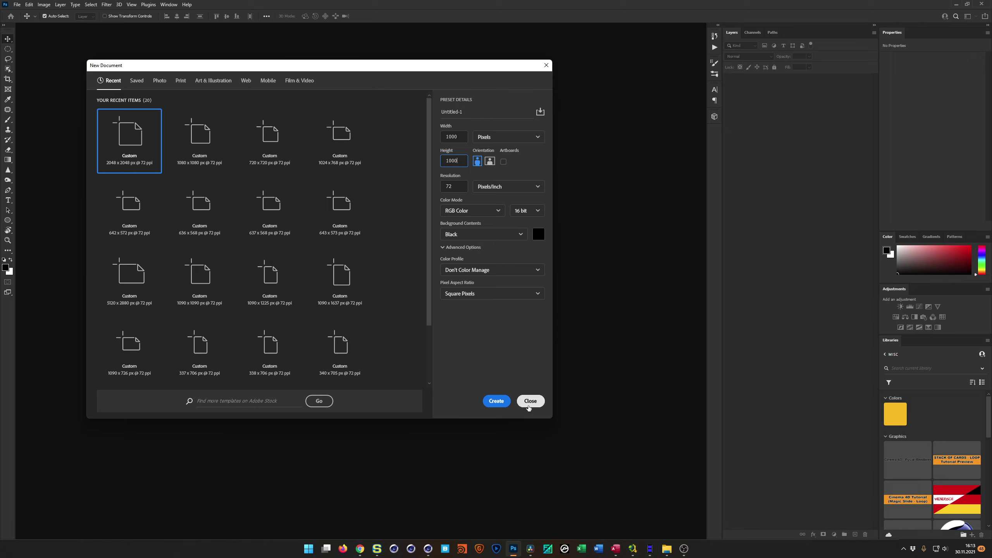
click(500, 403)
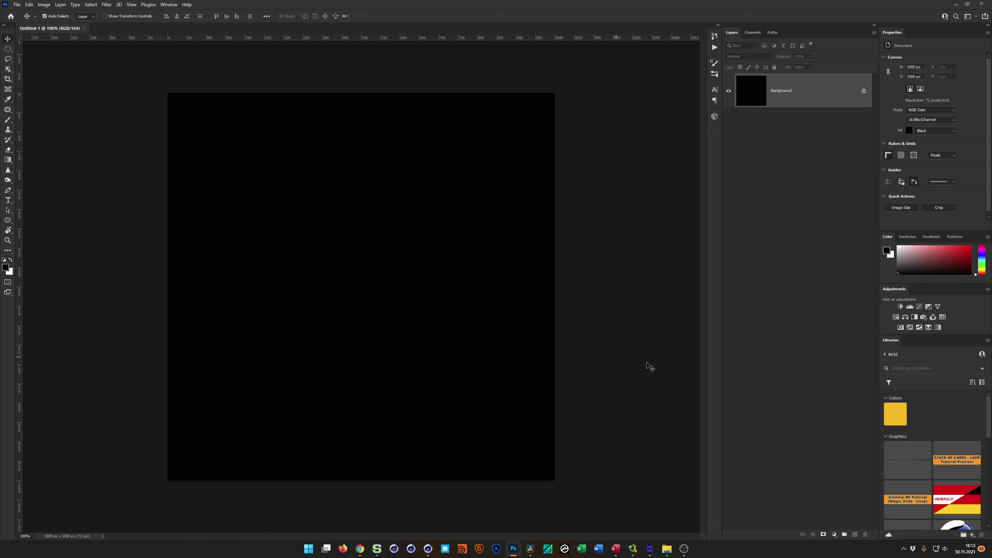
Step: Add a layer and draw a white-filled Ellipse shape circle, about 197 px, near the canvas centre
click(855, 534)
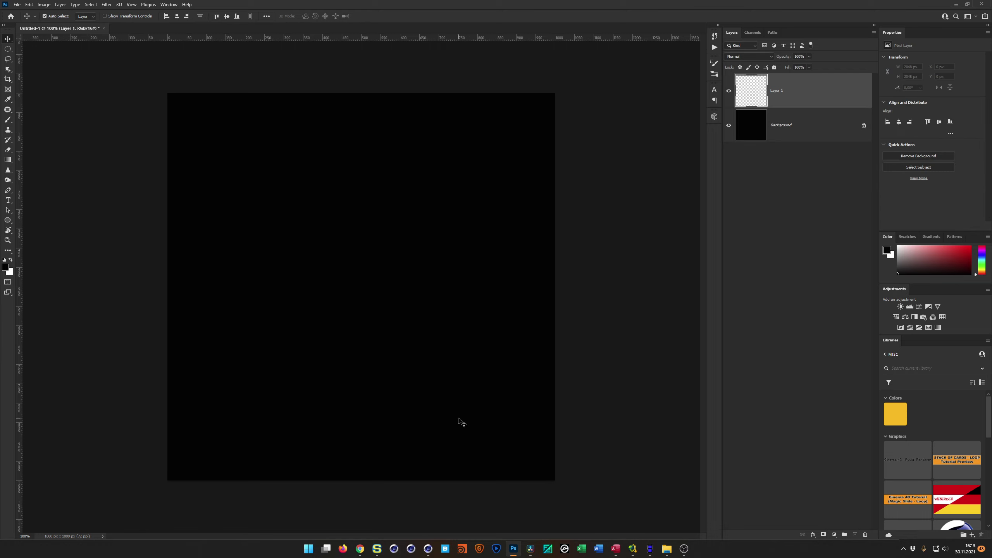
click(8, 221)
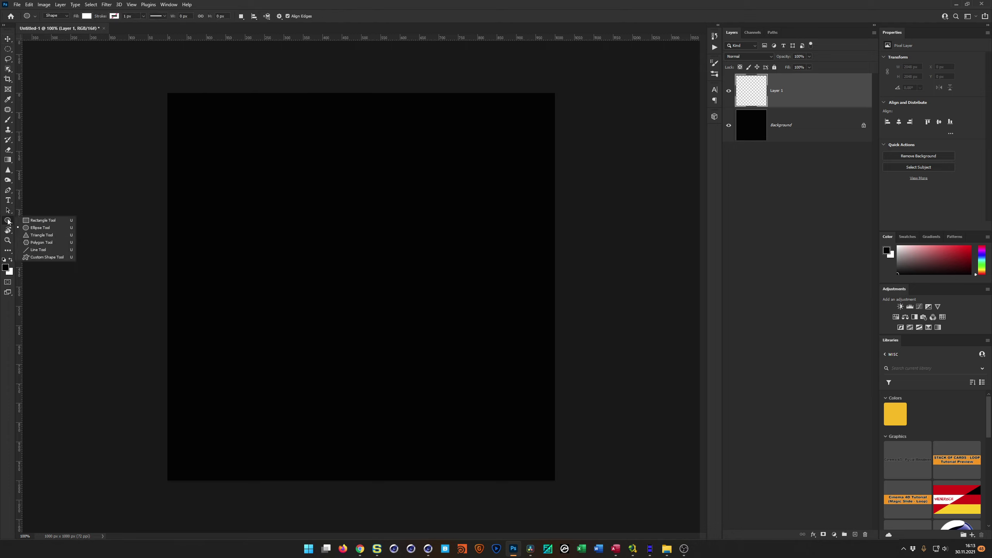
click(39, 229)
click(65, 17)
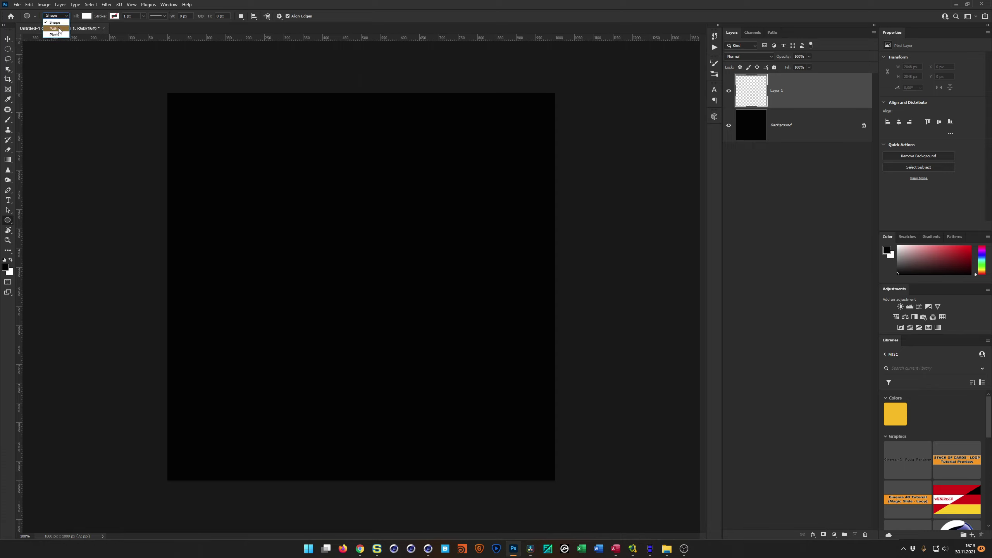
click(54, 22)
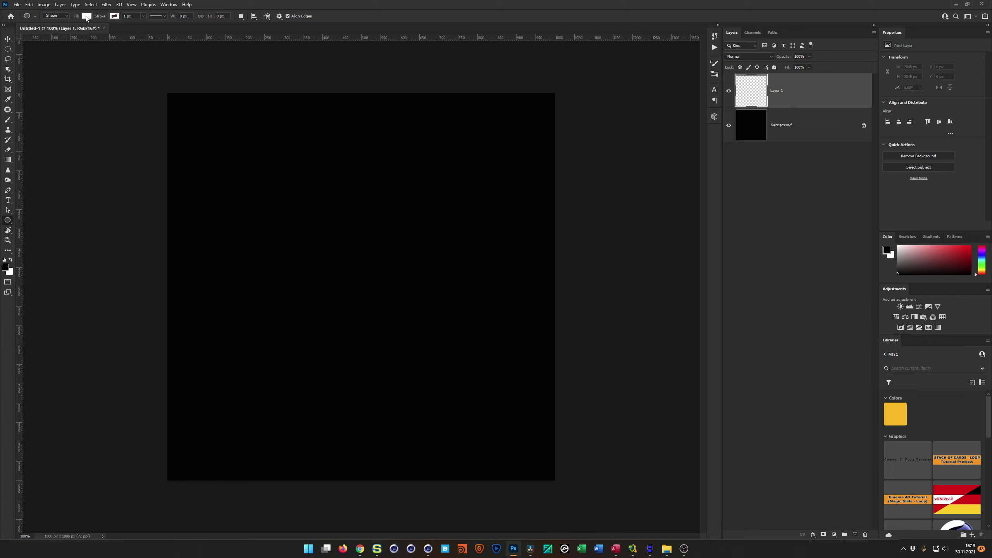
click(86, 16)
click(87, 17)
drag(309, 231, 381, 317)
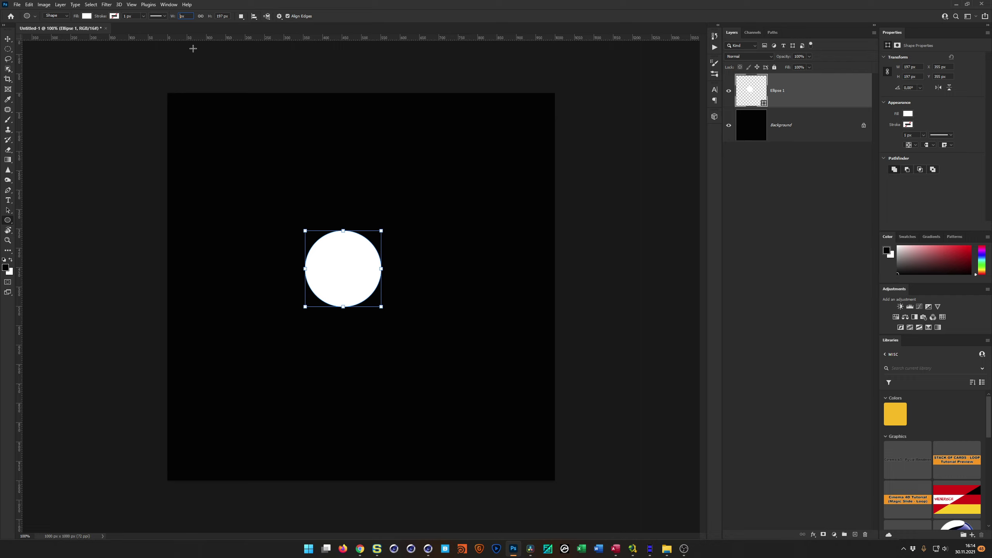
Step: Resize the Ellipse 1 circle to exactly 200 × 200 px
key(Tab)
text(200)
key(Return)
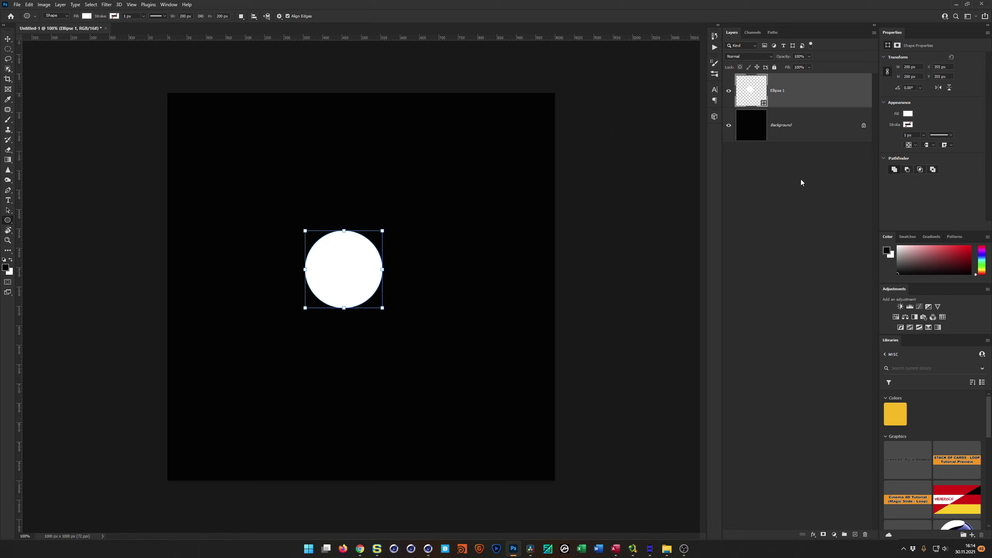
click(777, 122)
click(778, 90)
Step: Align Ellipse 1 to the canvas's horizontal and vertical centres with the Move tool
click(766, 199)
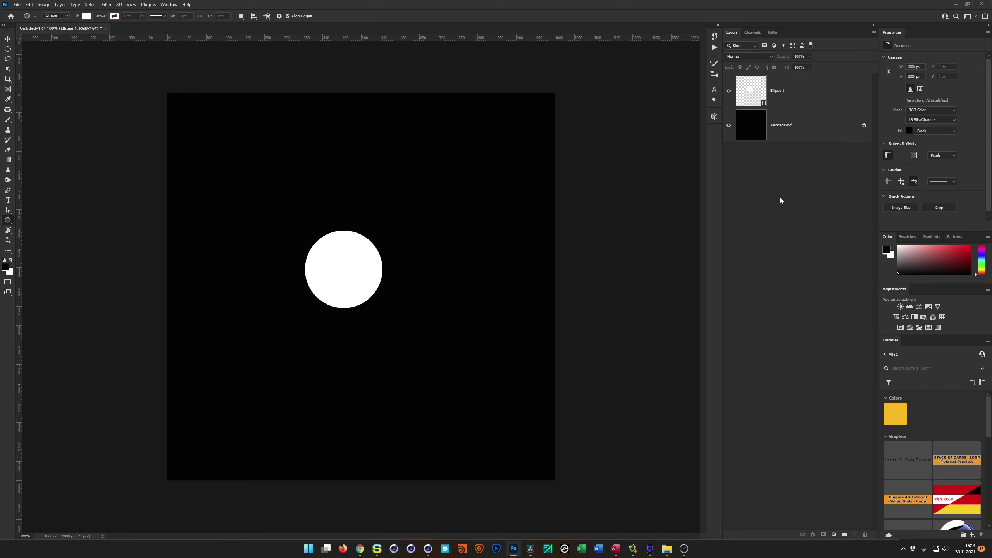
click(749, 95)
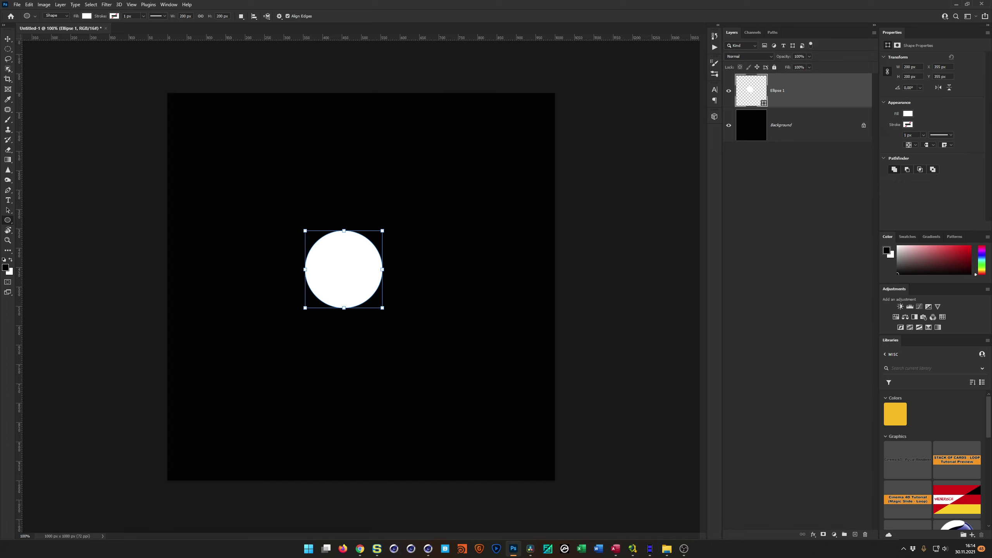
click(9, 39)
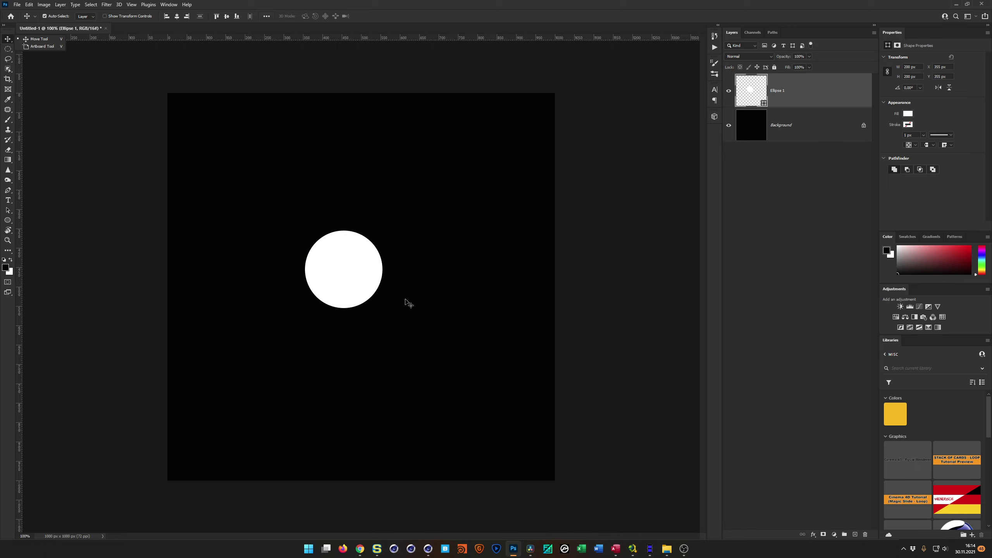
click(177, 16)
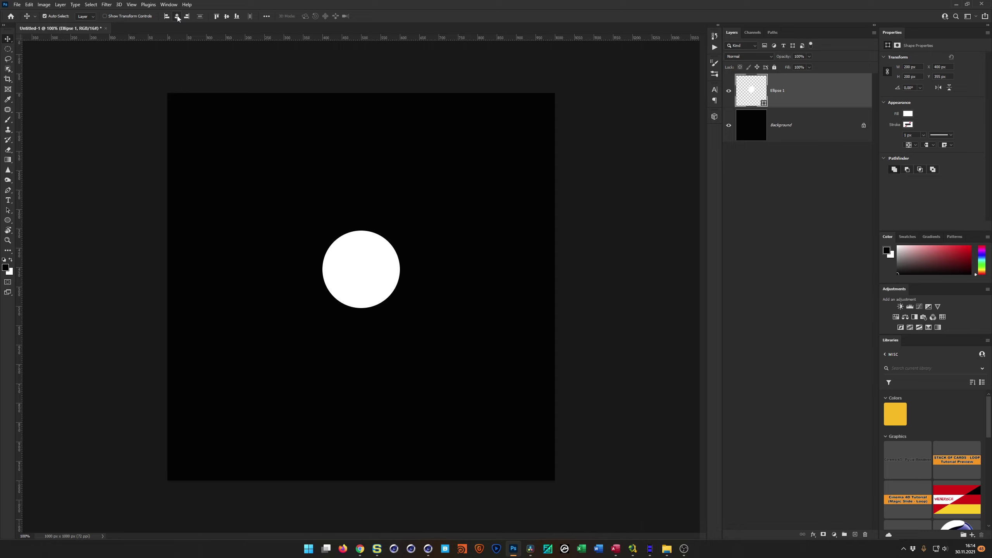
click(227, 17)
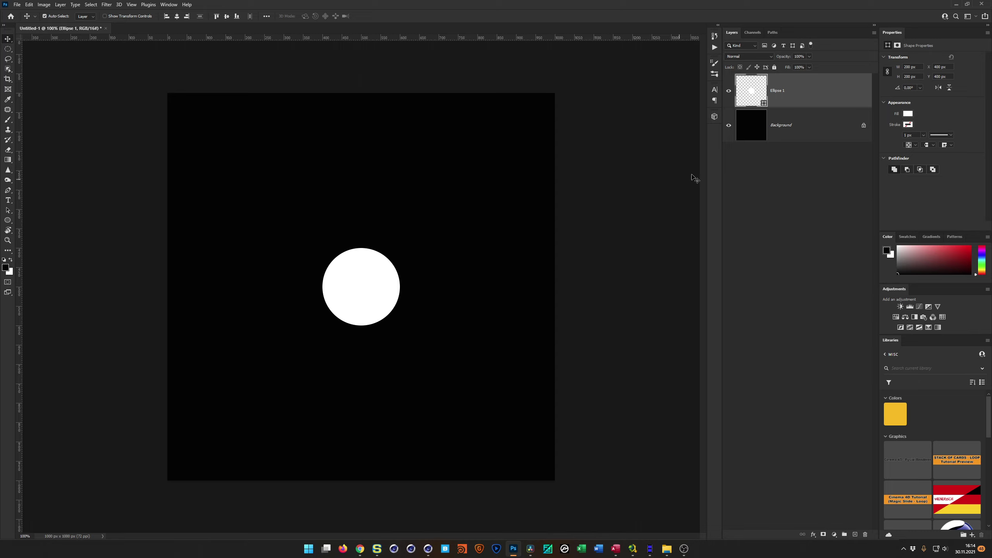
Step: Add a layer and type a black Arial 8 over the white circle
click(855, 534)
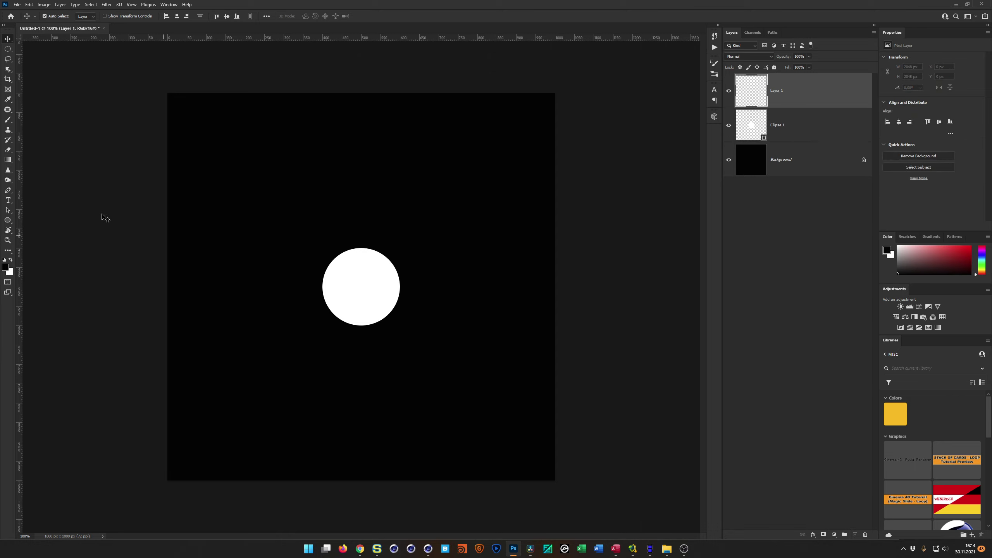
click(8, 200)
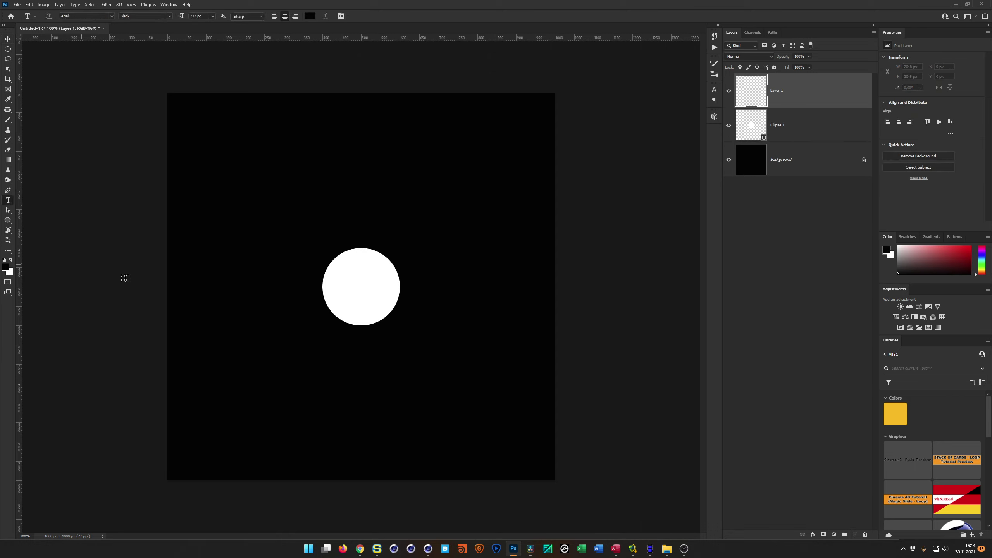
click(716, 88)
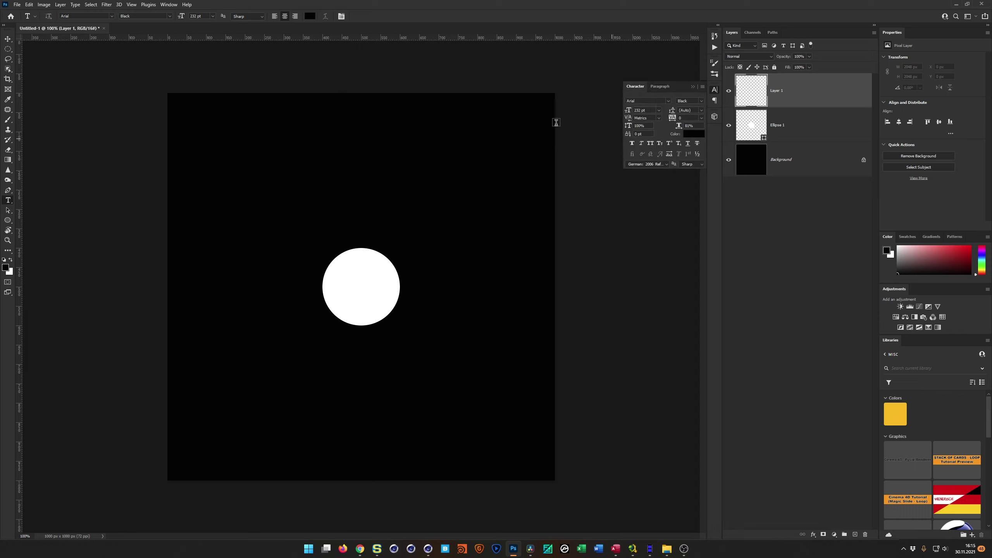
click(360, 292)
text(8)
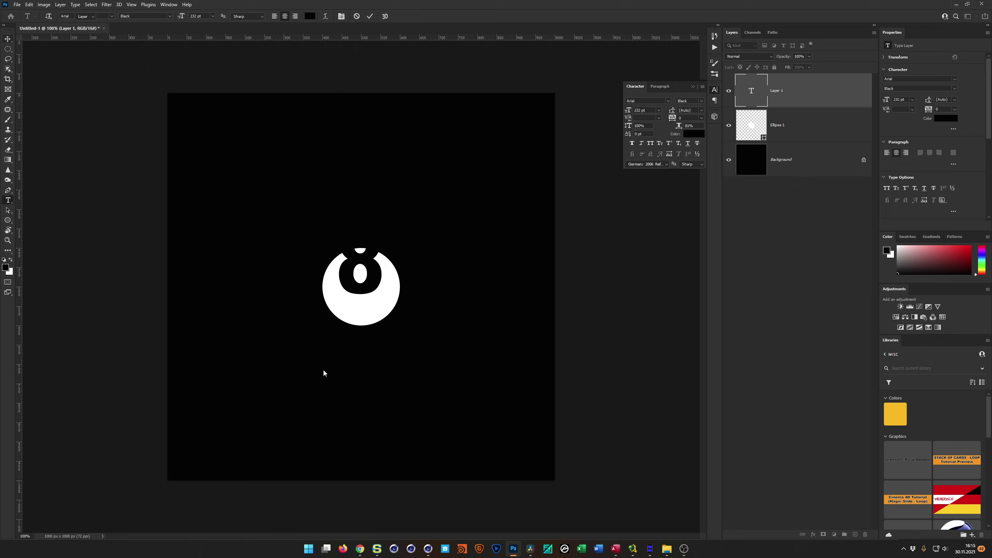
key(ctrl+Return)
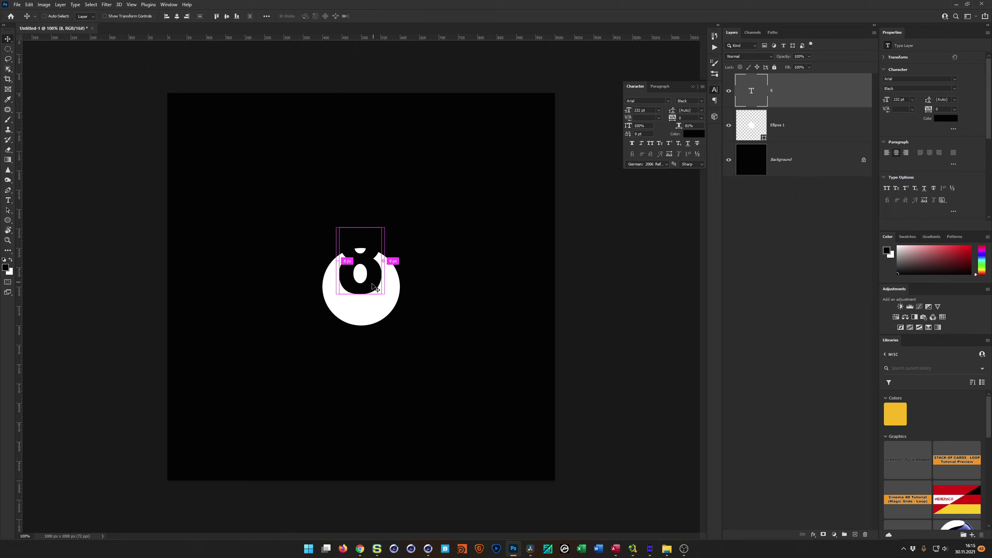
Step: Scale the 8 to fit inside the circle and centre it horizontally and vertically
key(ctrl+t)
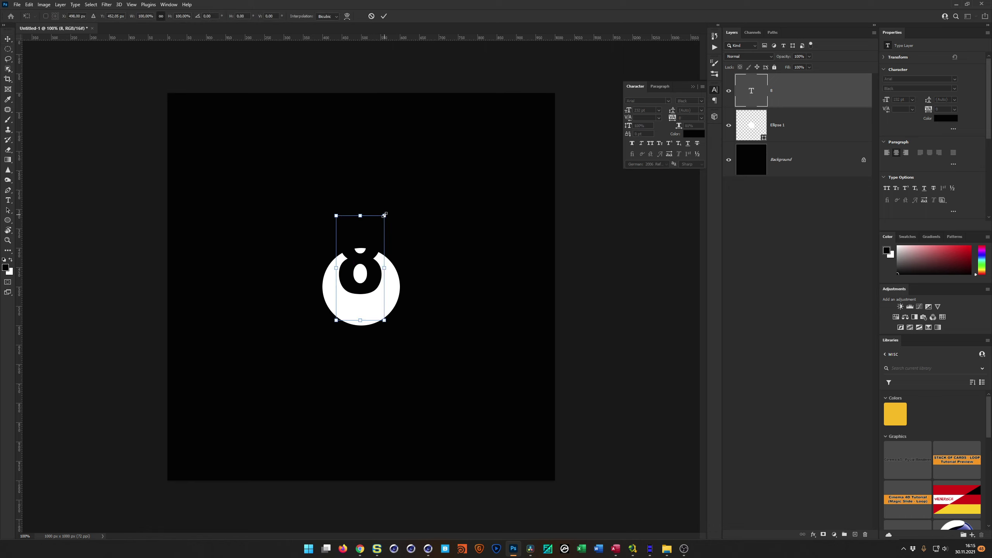
drag(385, 215, 416, 248)
key(Return)
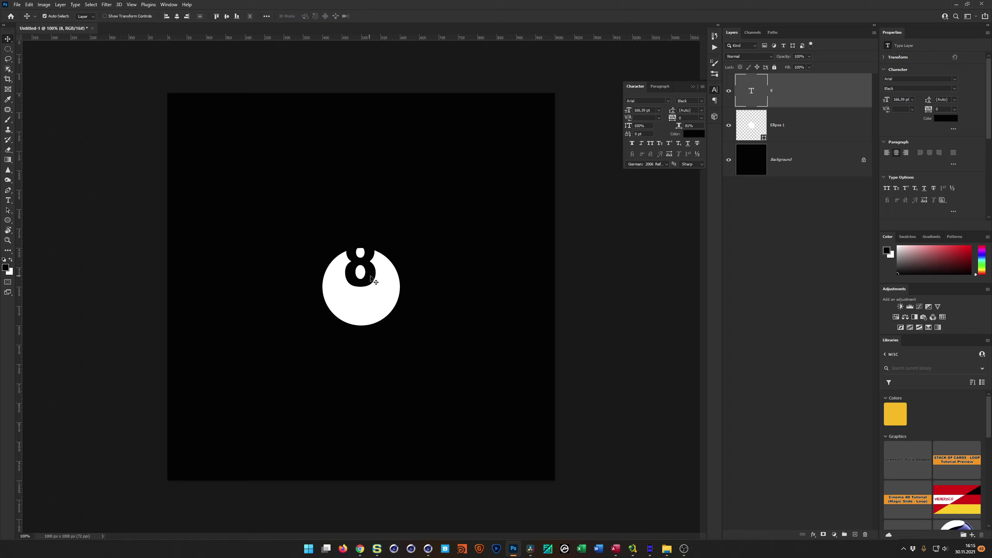
click(177, 16)
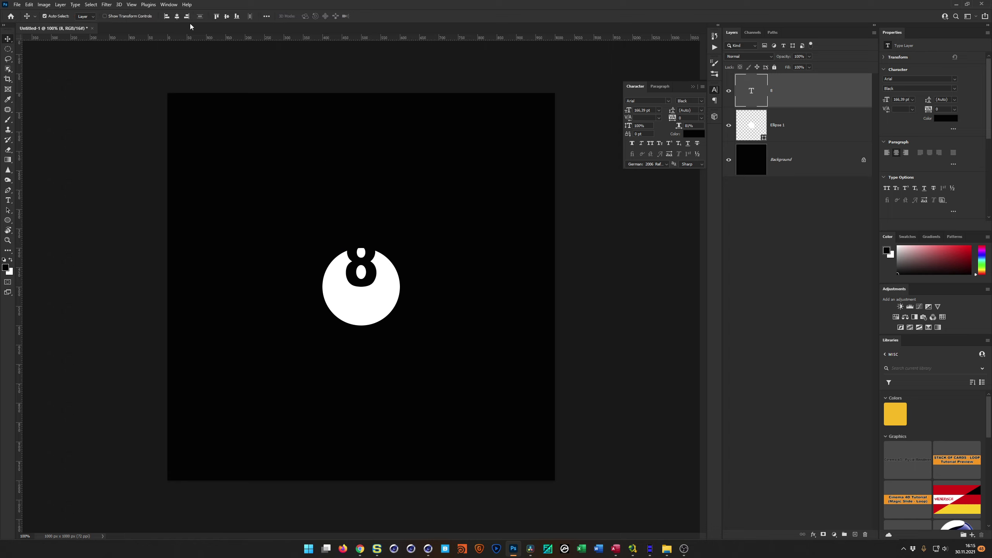
click(227, 16)
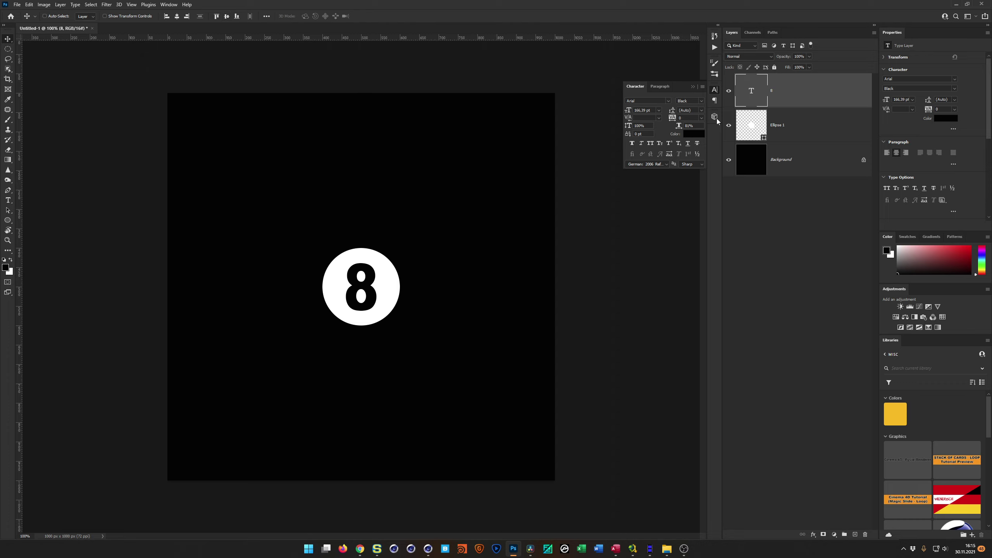
key(ctrl+t)
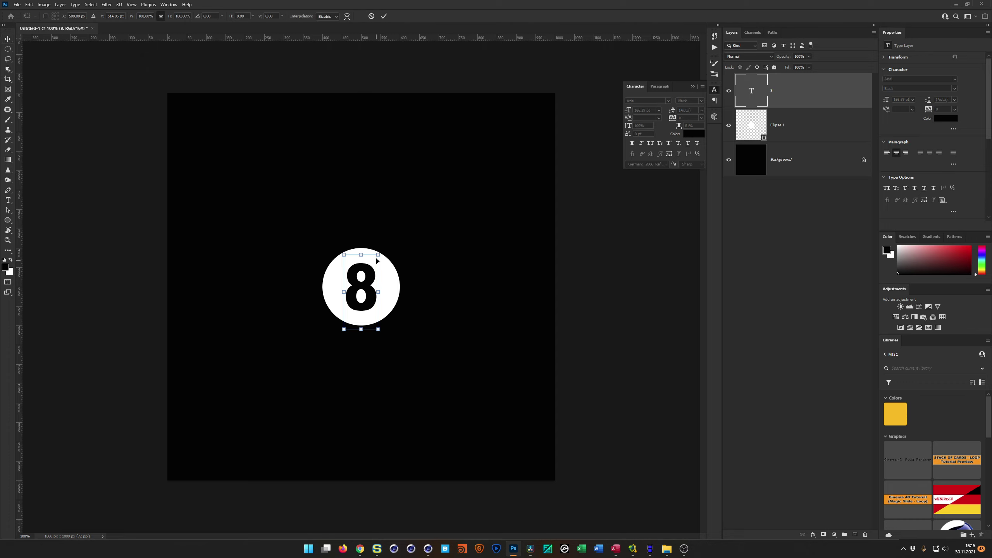
alt+drag(378, 254, 386, 252)
key(Return)
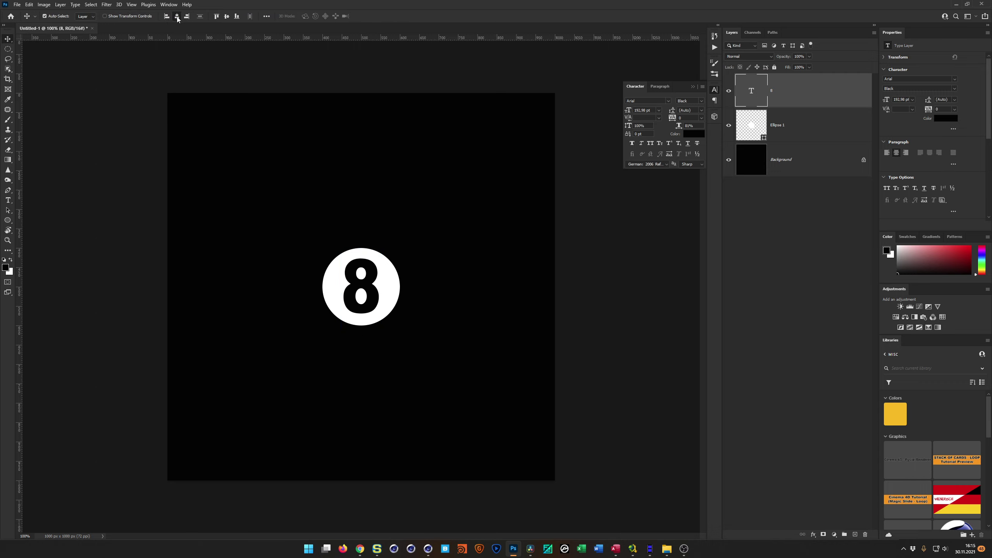
click(228, 20)
Step: Widen the canvas to 2000 px in Canvas Size
key(ctrl+alt+c)
drag(668, 228, 507, 209)
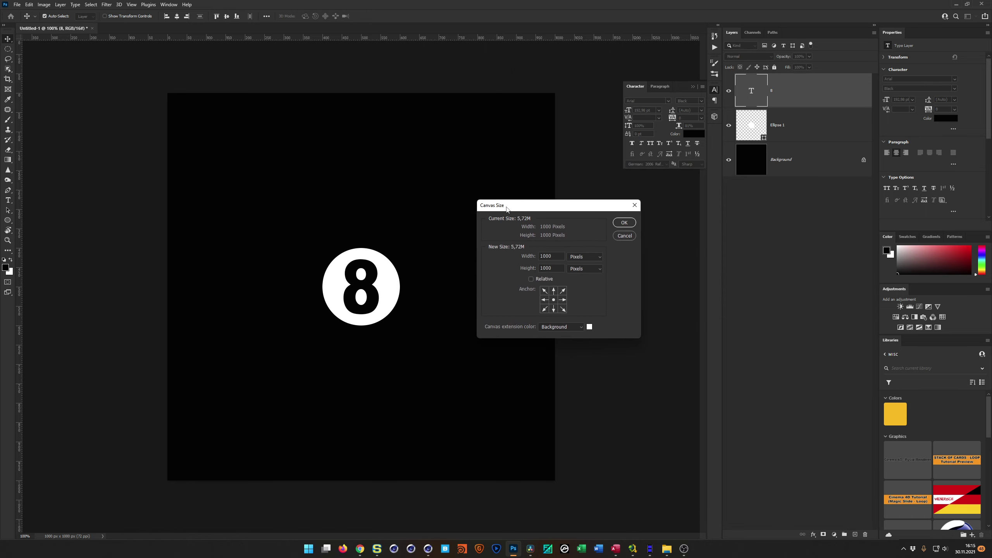
double_click(556, 255)
text(2000)
key(Return)
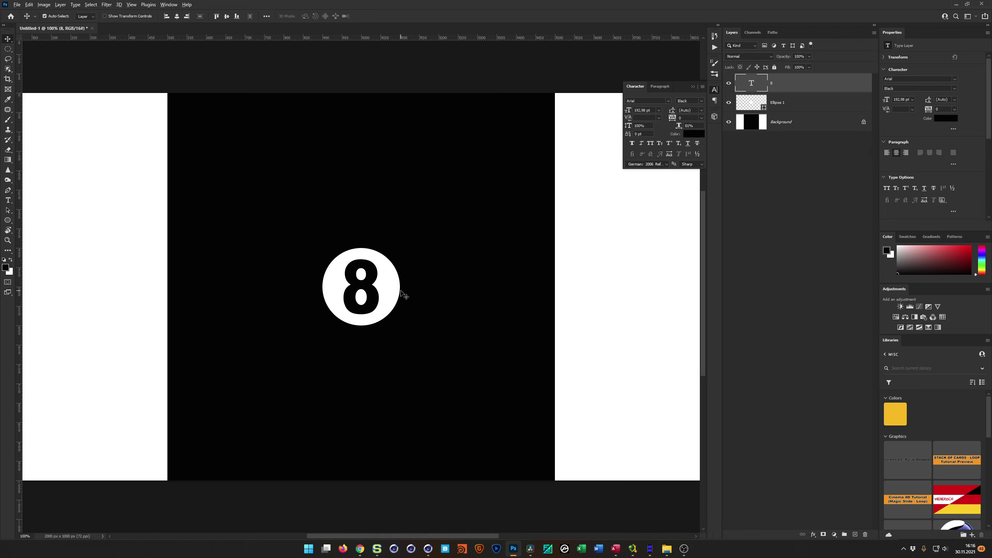
alt+scroll(403, 293, down, 4)
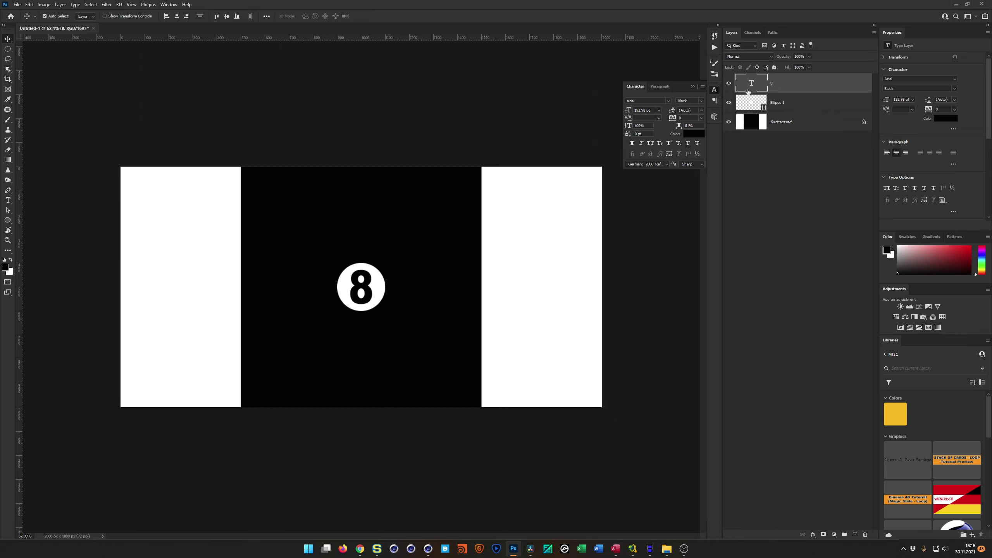
Step: Convert all three layers into one smart object, move it left, and duplicate it
click(786, 148)
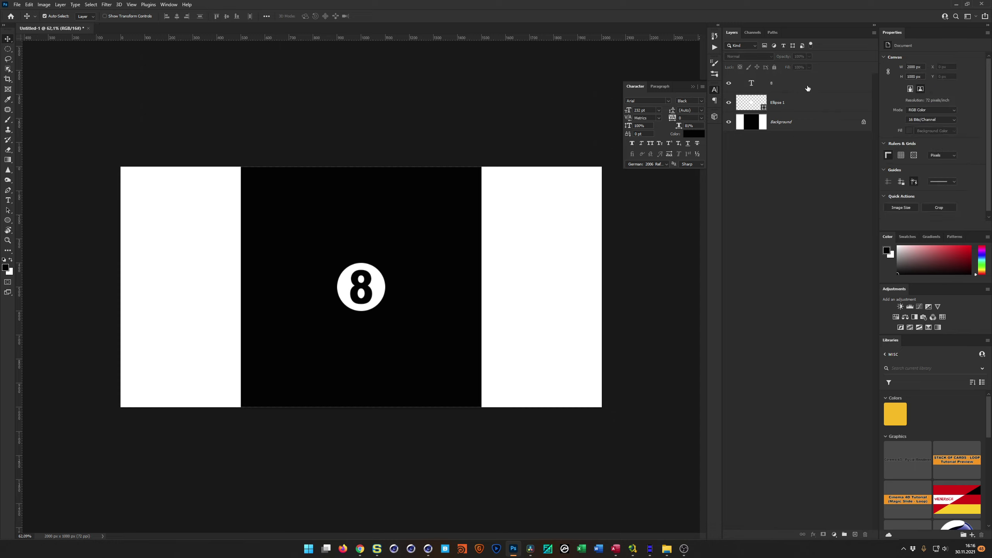
click(811, 87)
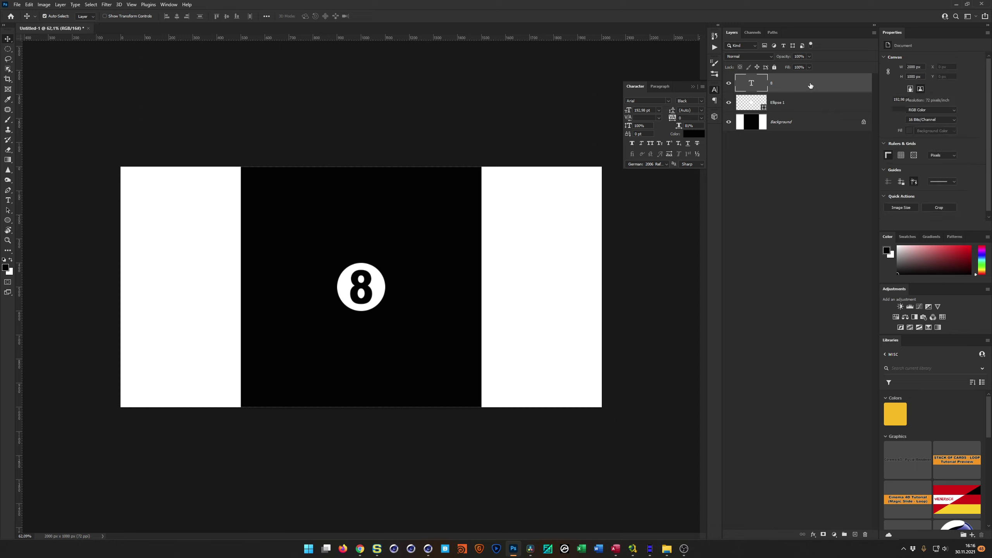
shift+click(810, 125)
right_click(810, 125)
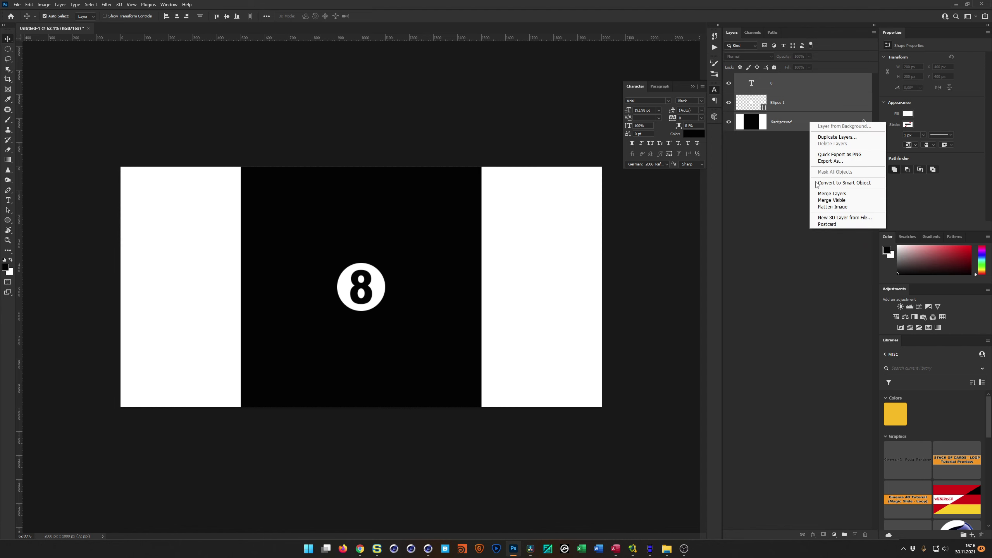
click(844, 183)
drag(408, 231, 286, 229)
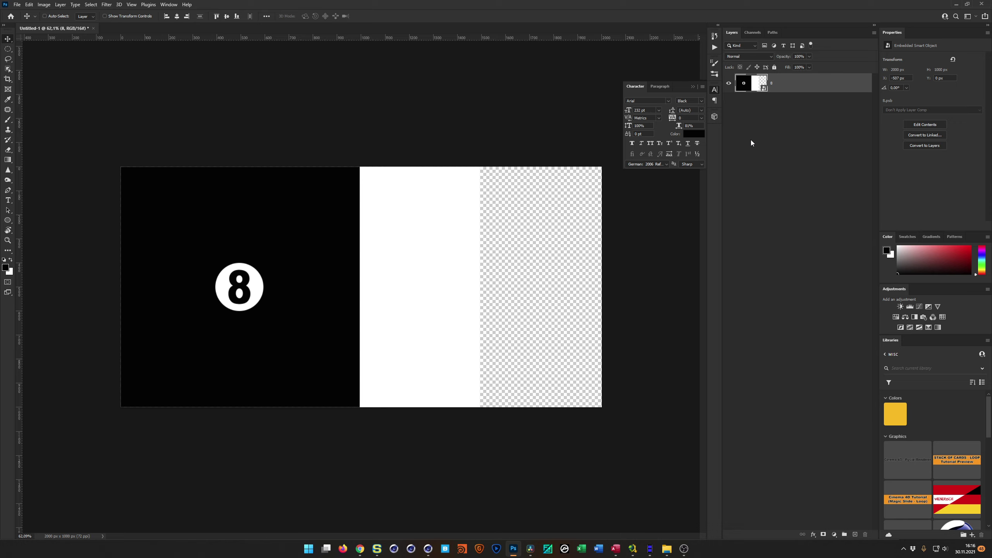
key(ctrl+j)
Step: Delete the 8 copy layer and open the 8 smart object as 8.psb, selecting its Background layer
drag(257, 243, 497, 246)
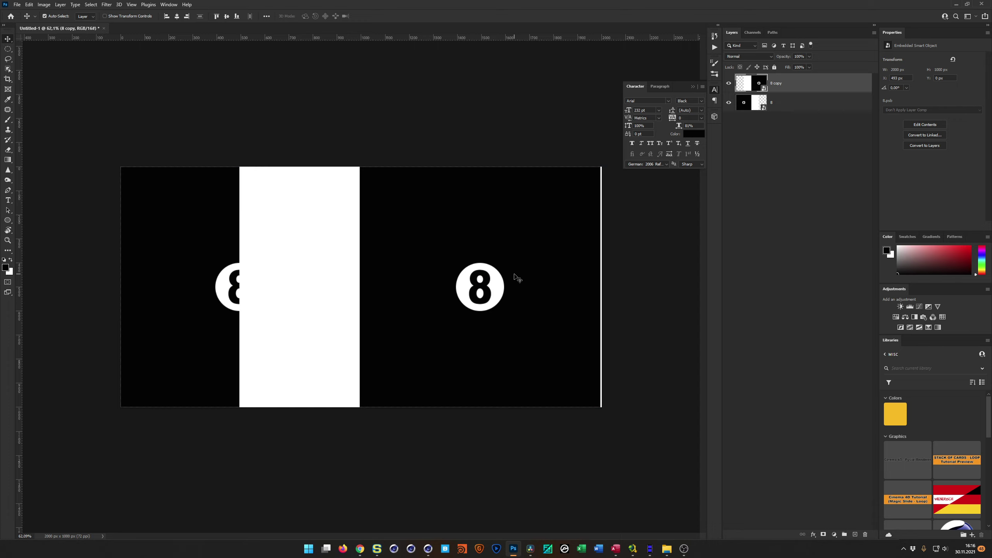
click(744, 104)
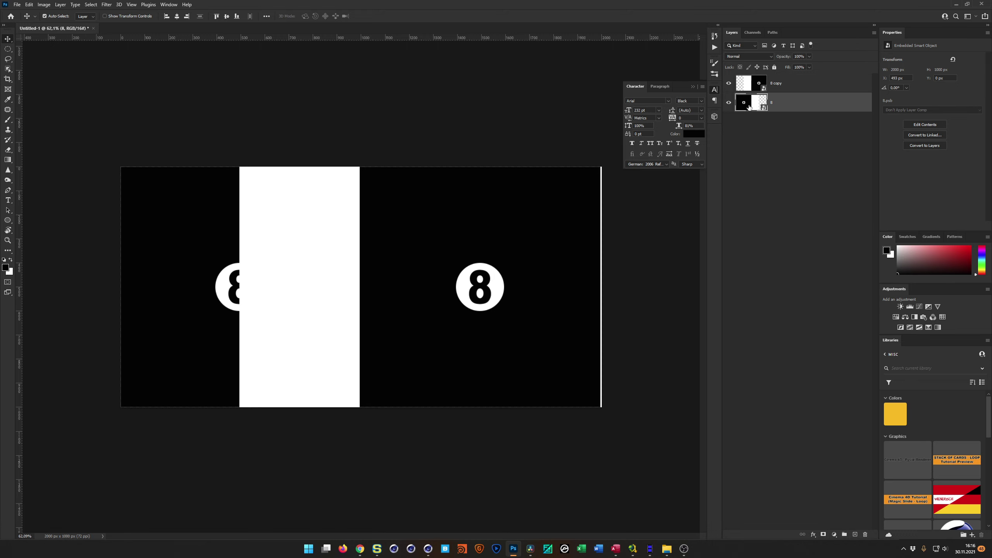
click(750, 84)
key(Delete)
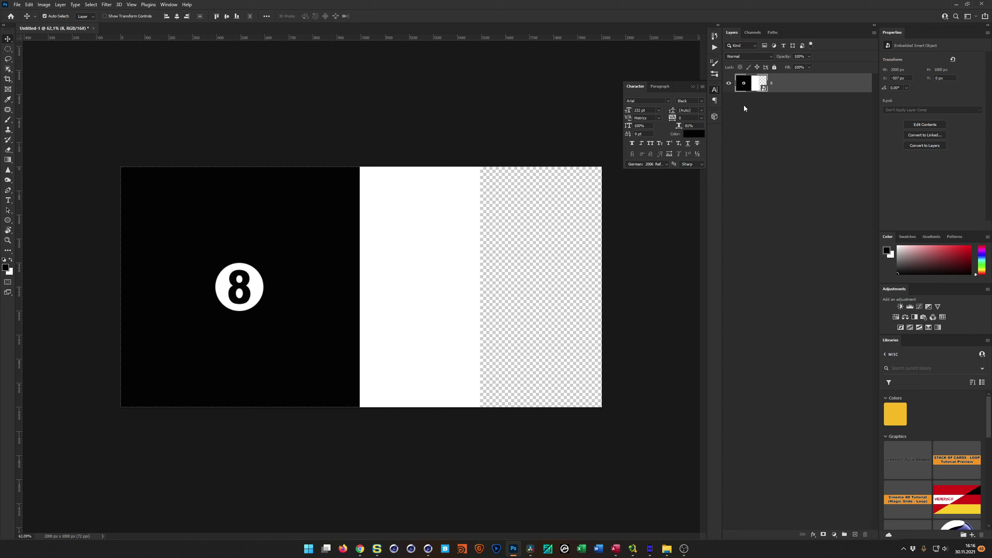
double_click(744, 86)
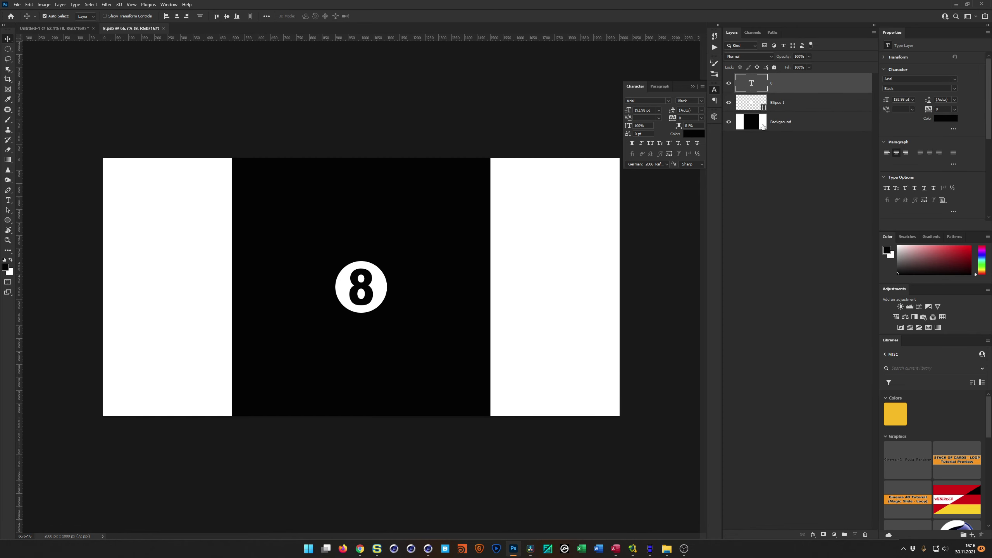
click(756, 124)
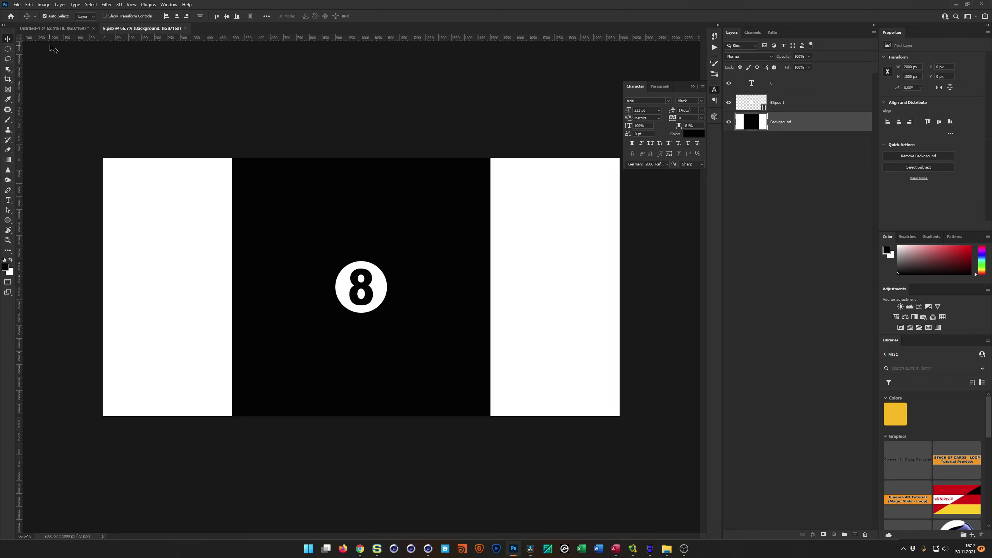
Step: Trim the white side strips from the 8-ball image using Image > Trim
click(76, 6)
mouse_move(62, 6)
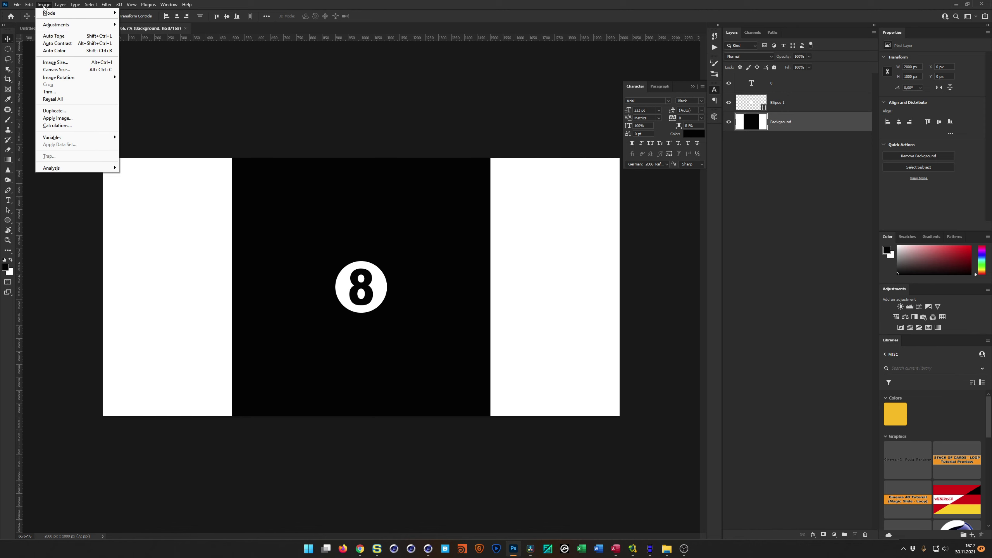
click(50, 91)
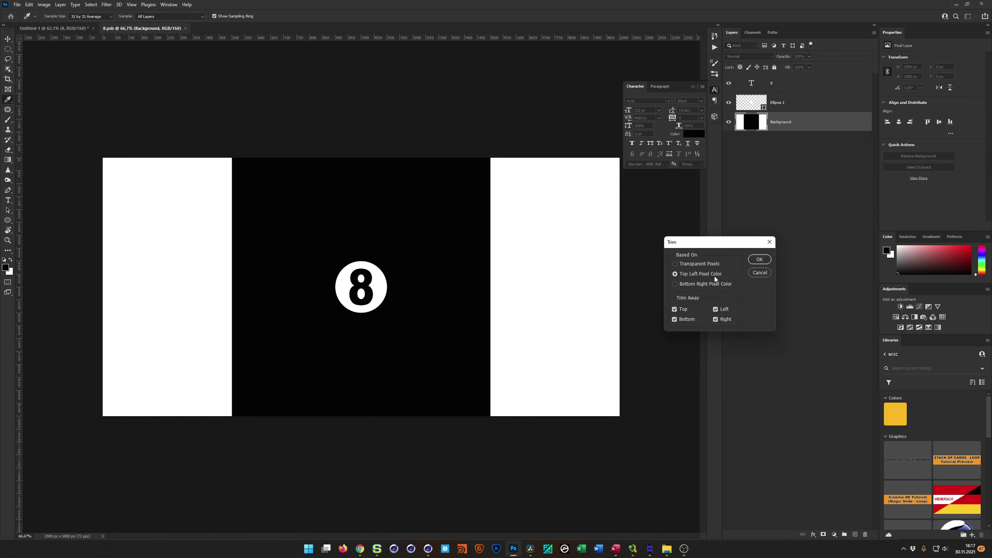
click(760, 260)
Step: Combine the three 8-ball layers into a single smart object
key(v)
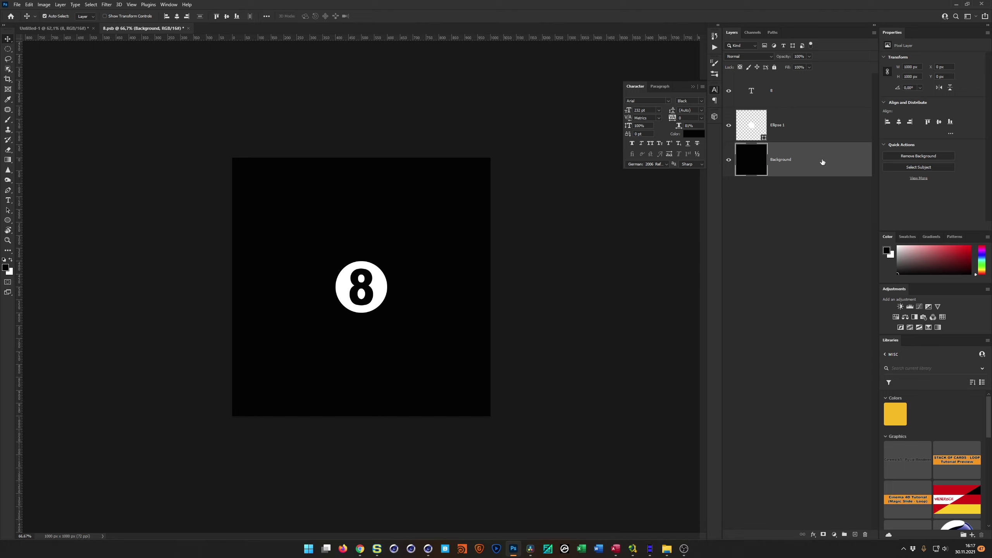
shift+click(817, 92)
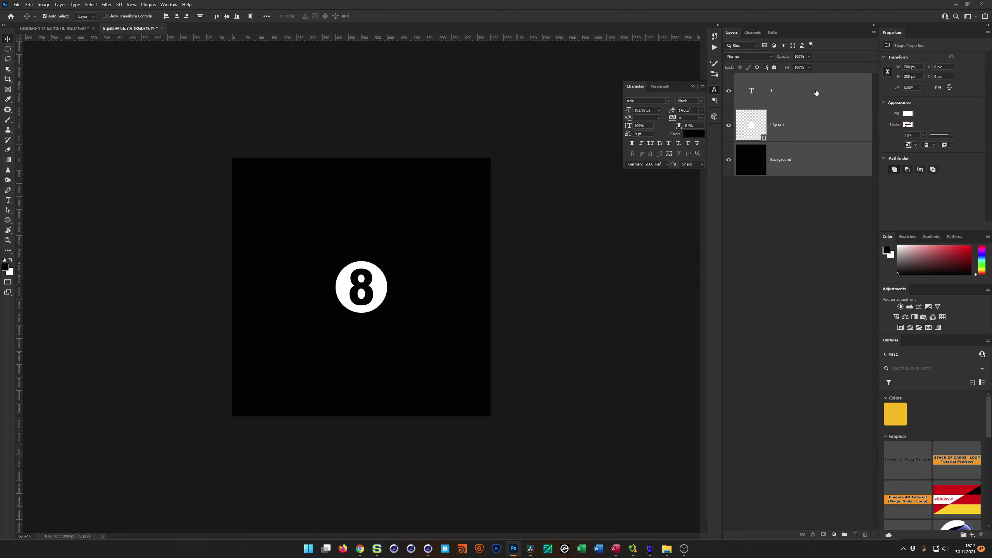
right_click(817, 92)
click(844, 192)
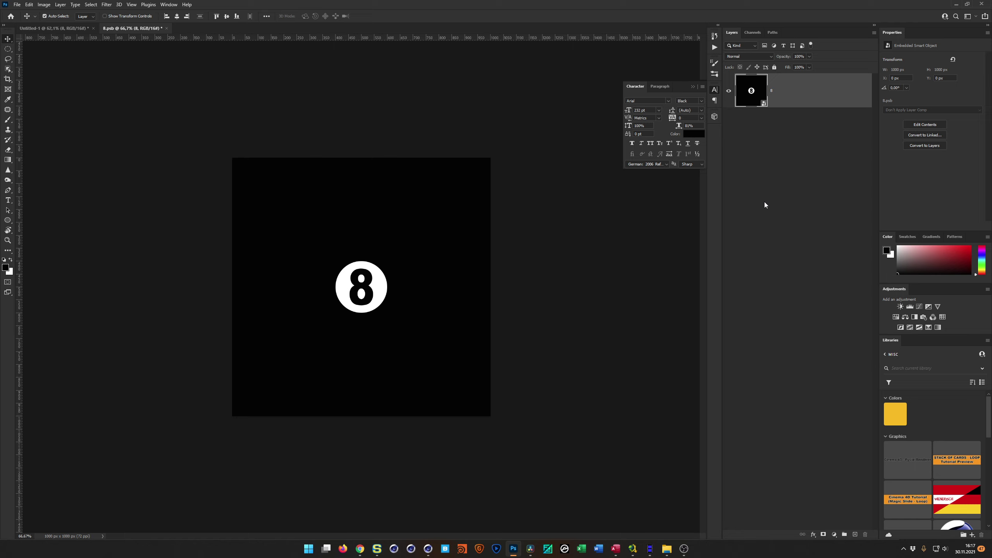
Step: Widen the canvas to 2000 px
key(ctrl+alt+c)
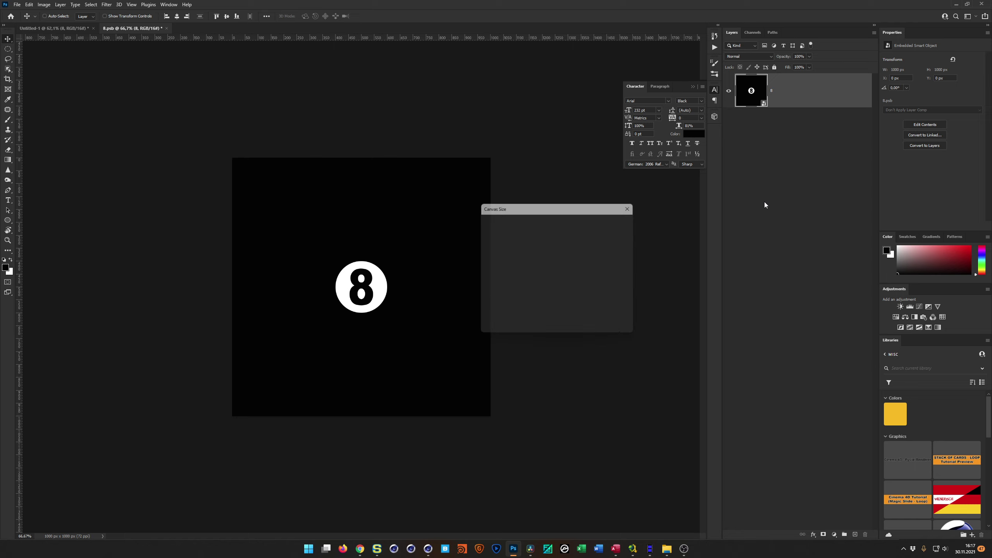
text(2000)
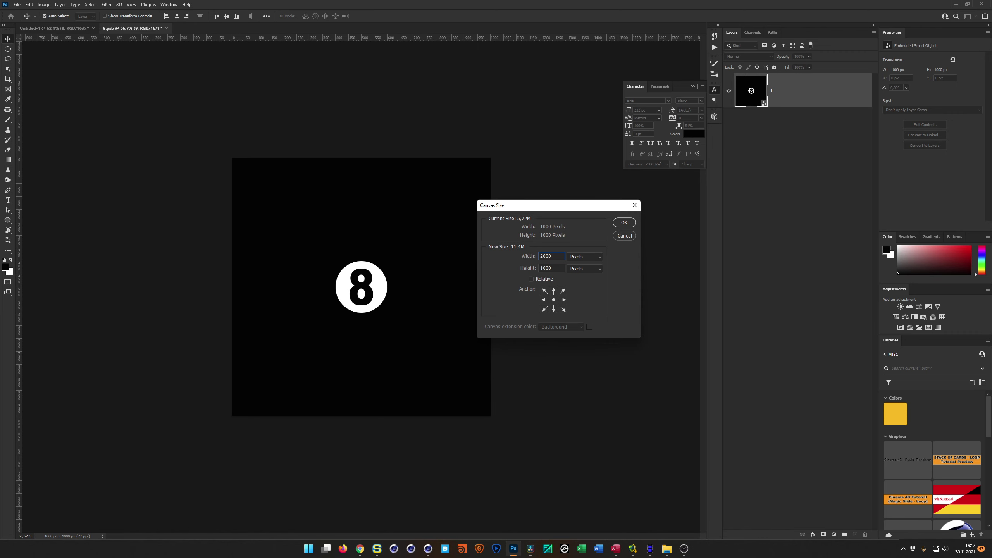
key(Return)
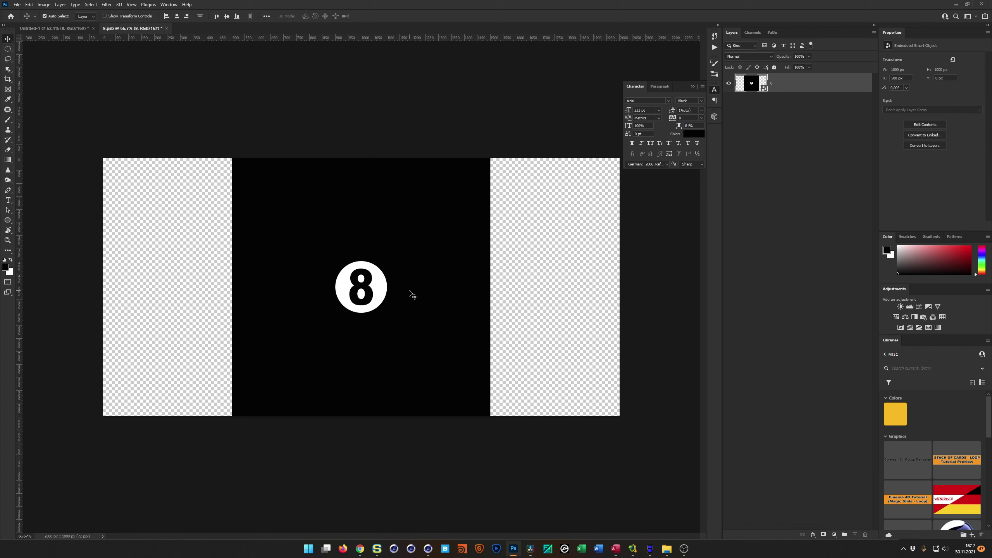
Step: Move the 8-ball square to the left half and put a duplicate in the right half
drag(407, 290, 281, 288)
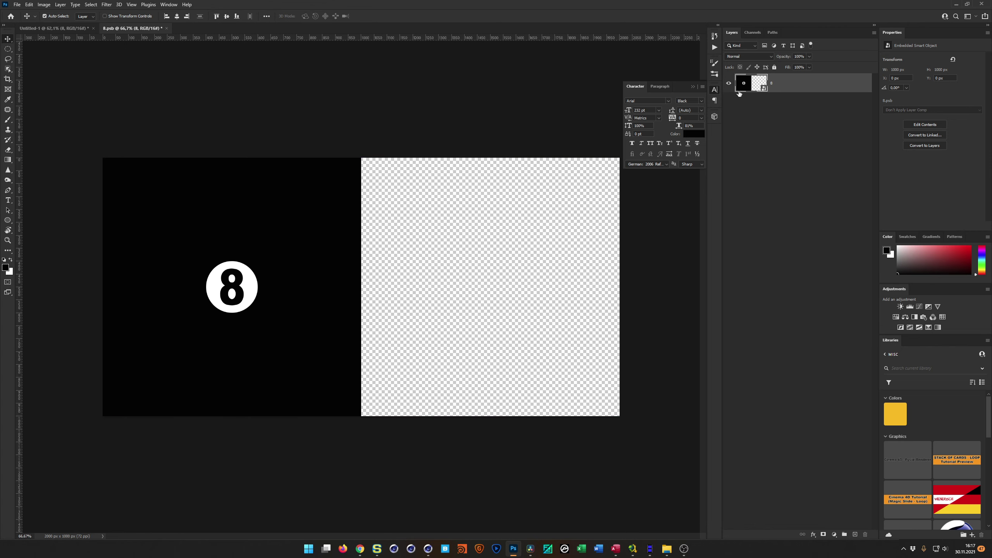
key(ctrl+j)
ctrl+drag(188, 231, 441, 229)
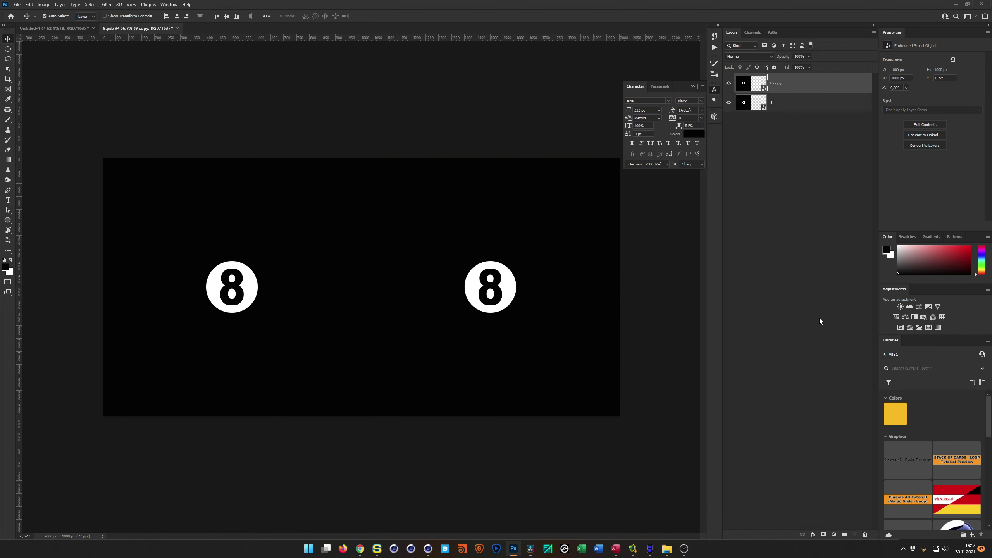
click(751, 369)
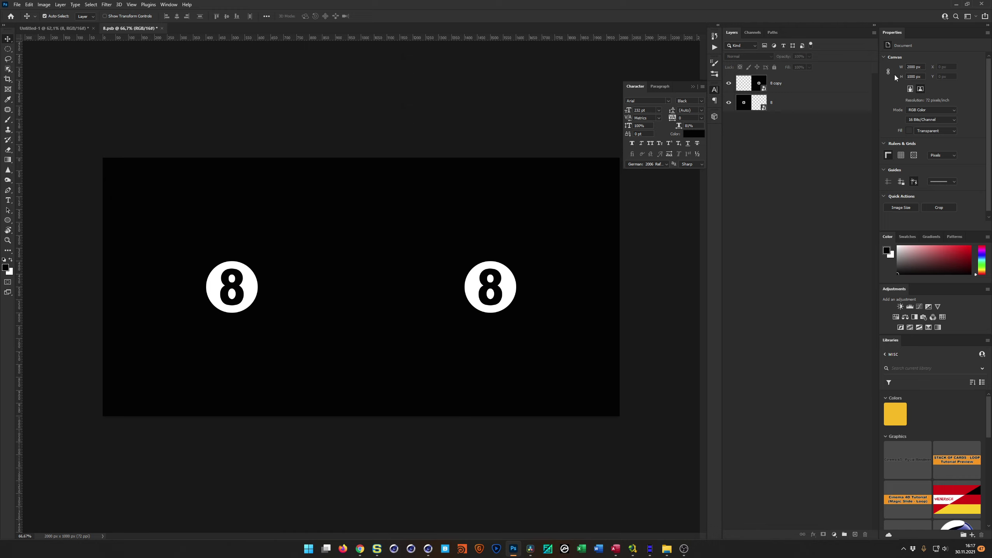
Step: Switch to Cinema 4D and open the Material Manager and a resized Octane Live Viewer beside the cues
click(957, 5)
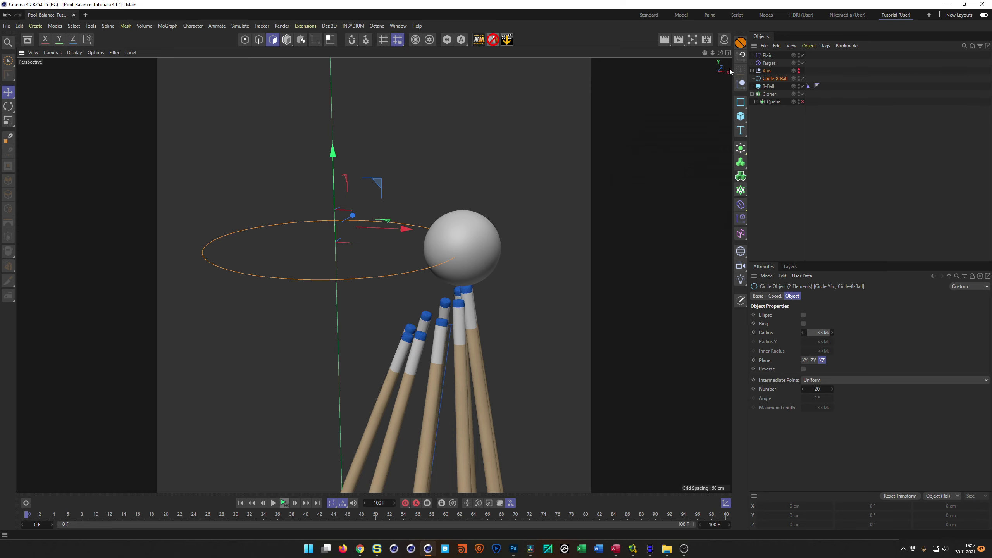
click(724, 39)
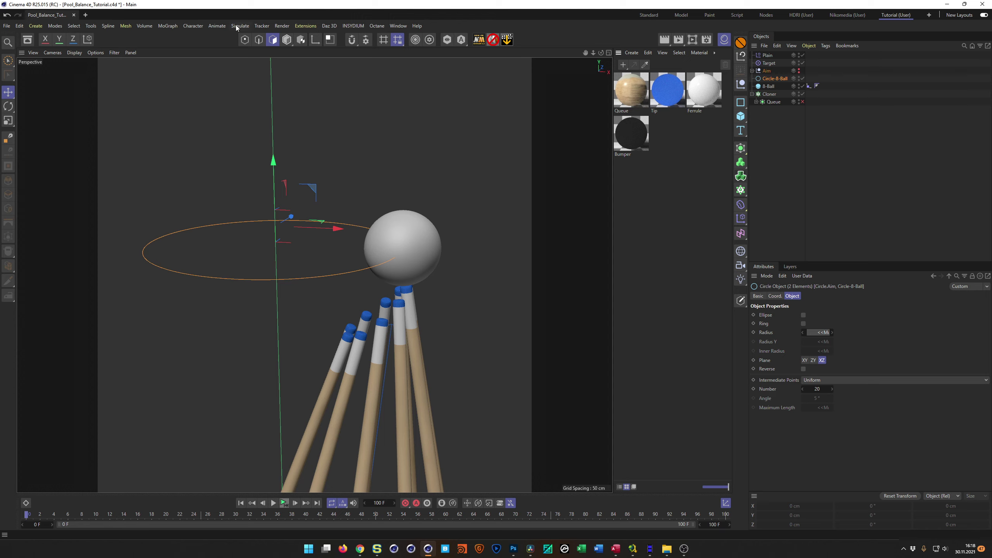
click(377, 26)
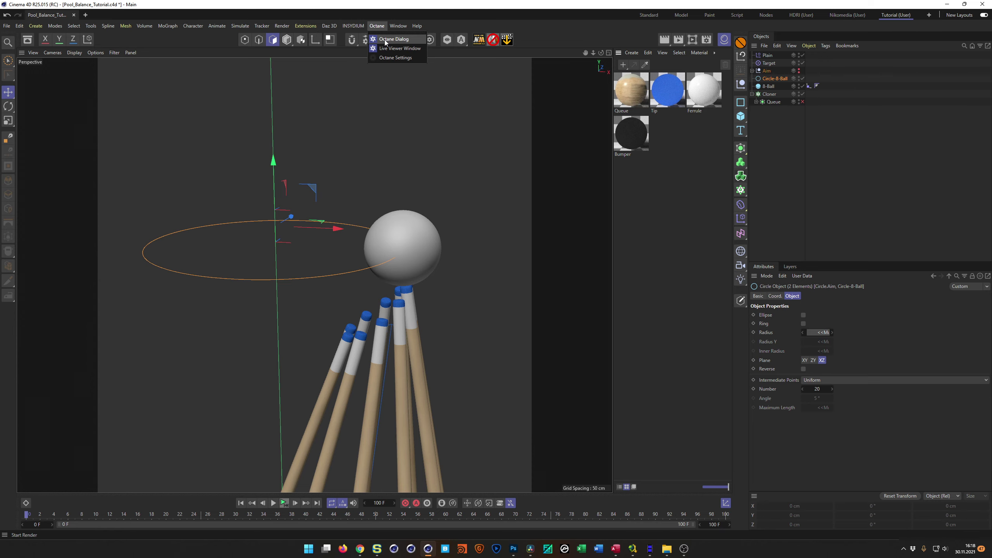
click(387, 48)
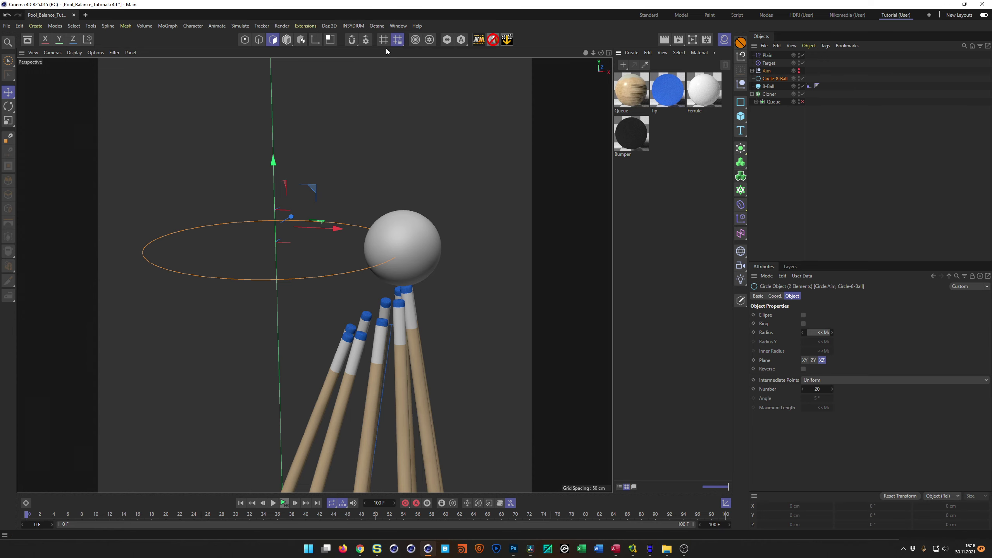
drag(157, 145, 313, 266)
drag(404, 270, 800, 226)
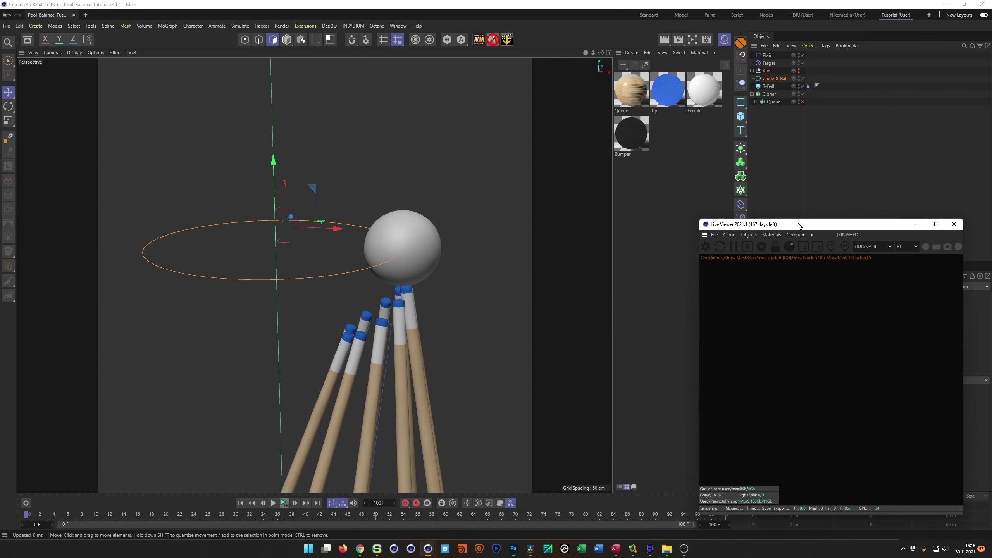
click(773, 235)
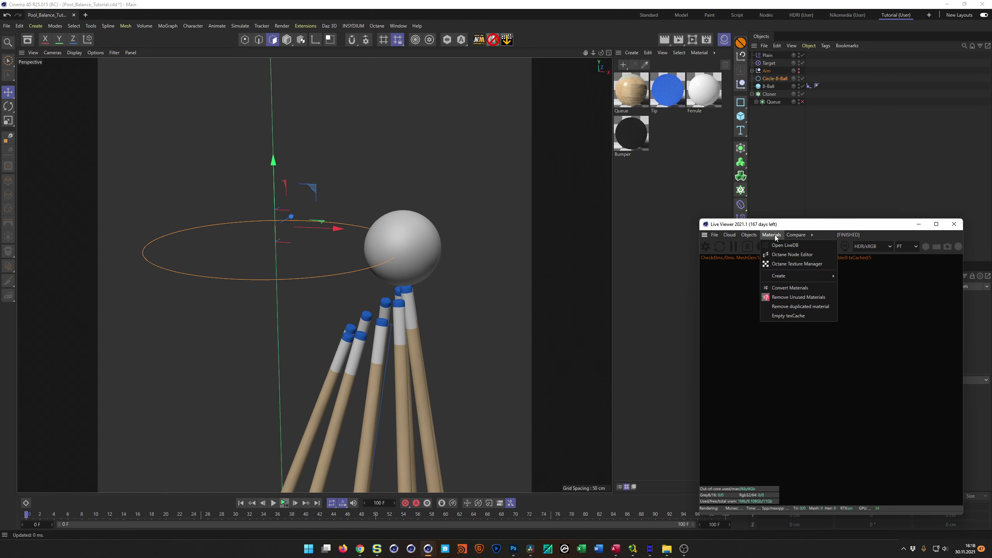
Step: Open the Octane Node Editor and enlarge it higher on the screen
click(786, 254)
drag(369, 164, 380, 92)
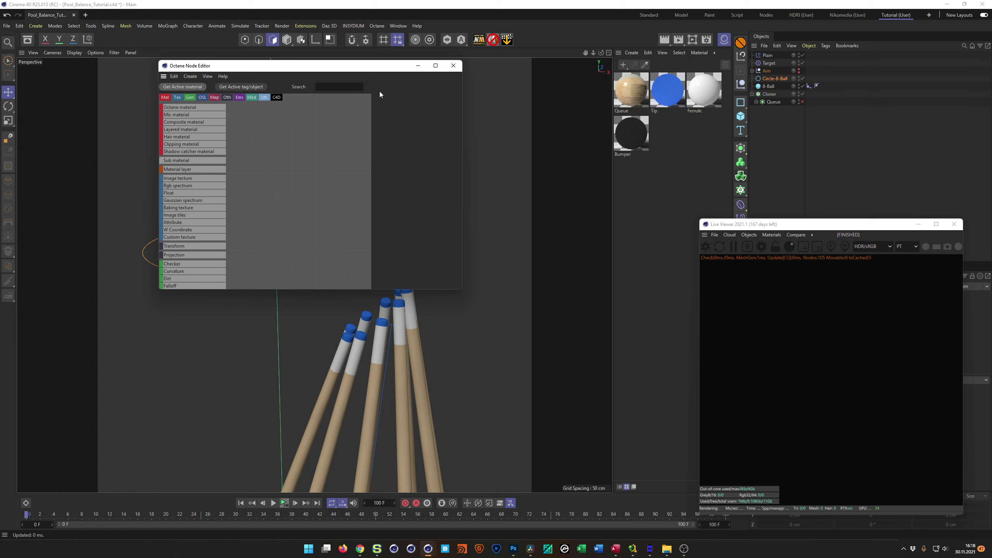
drag(461, 289, 610, 386)
Step: Add an Octane material node with GGX BRDF model and Glossy material type
drag(201, 107, 385, 183)
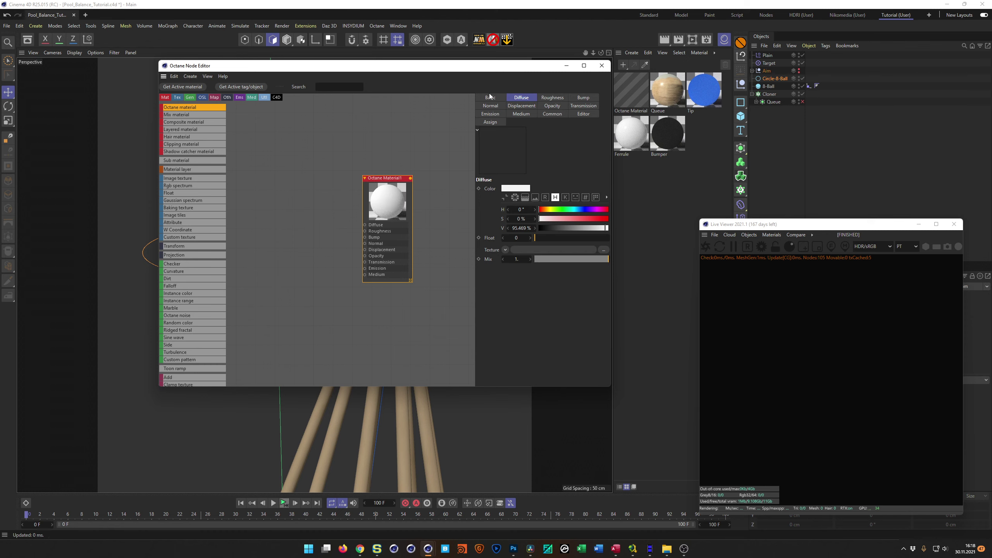
click(489, 97)
click(526, 218)
click(544, 244)
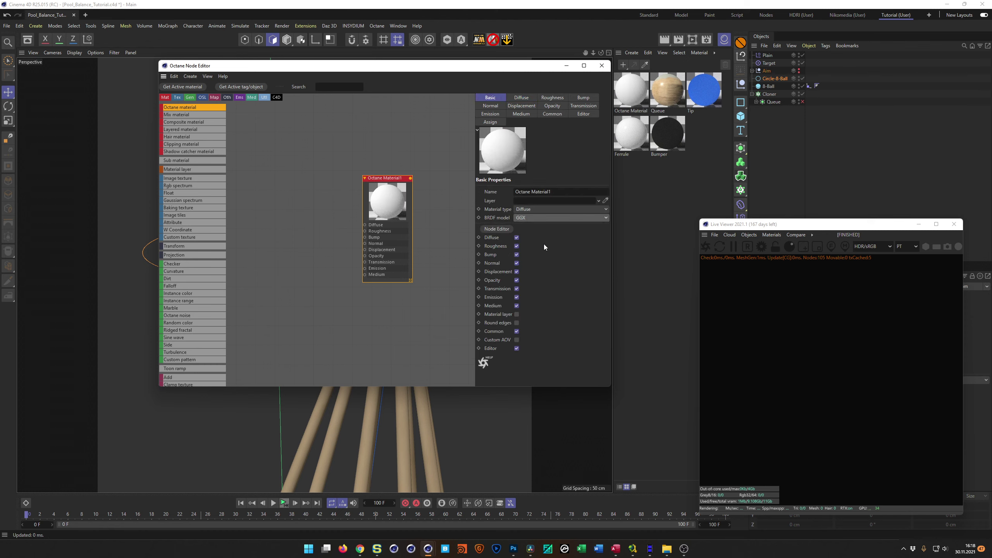
click(535, 208)
click(543, 227)
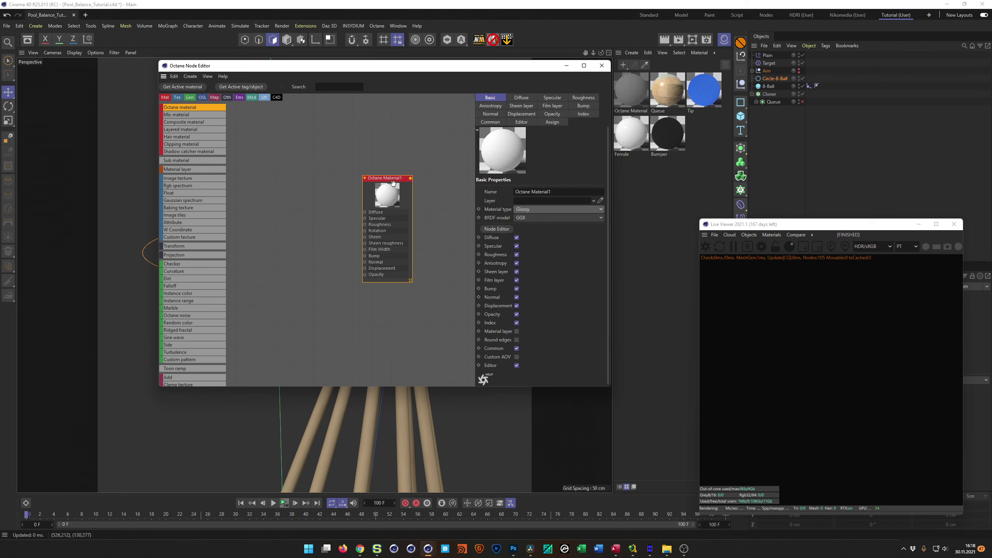
drag(393, 183, 410, 178)
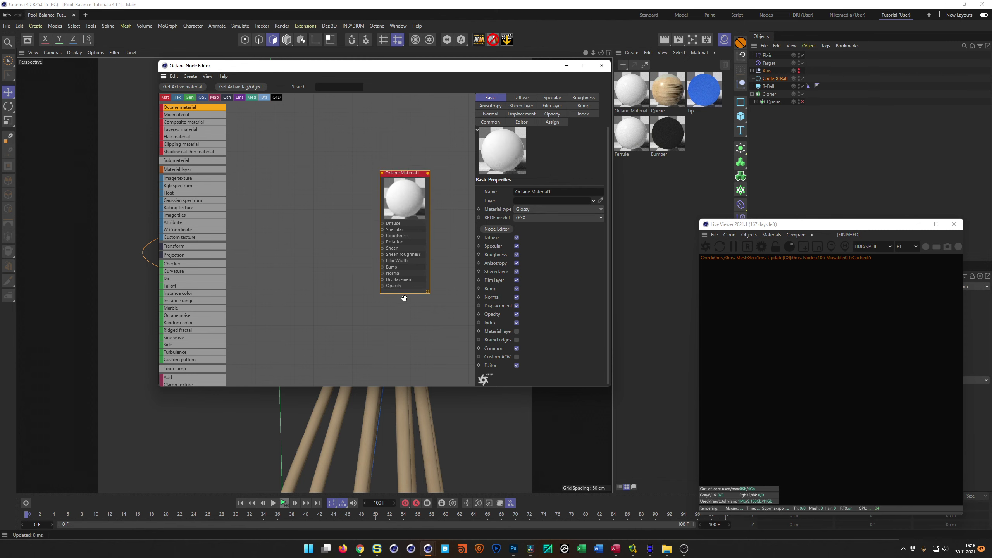
drag(382, 226, 348, 213)
Step: Load 8-Ball.png as an Image texture on the material's Diffuse and position the node
click(399, 180)
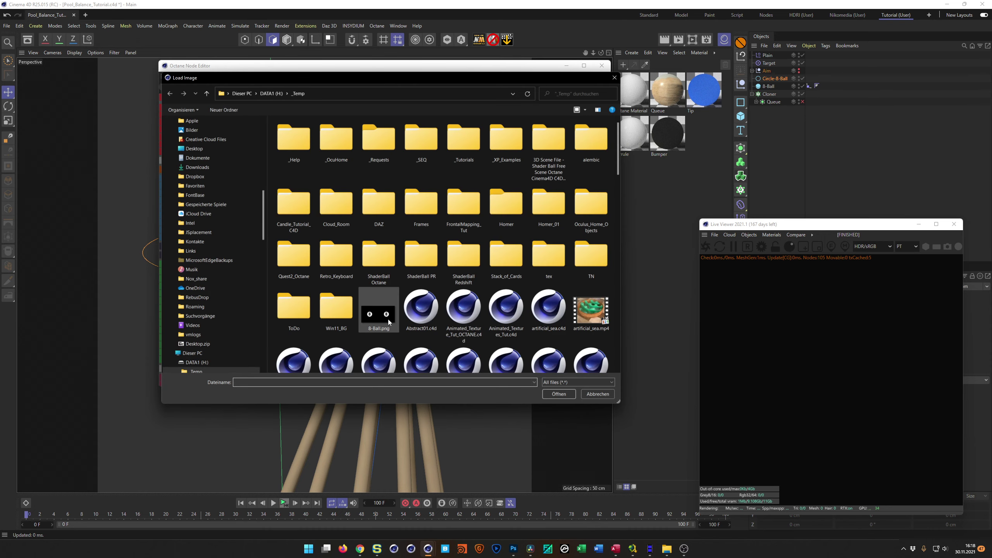
double_click(380, 317)
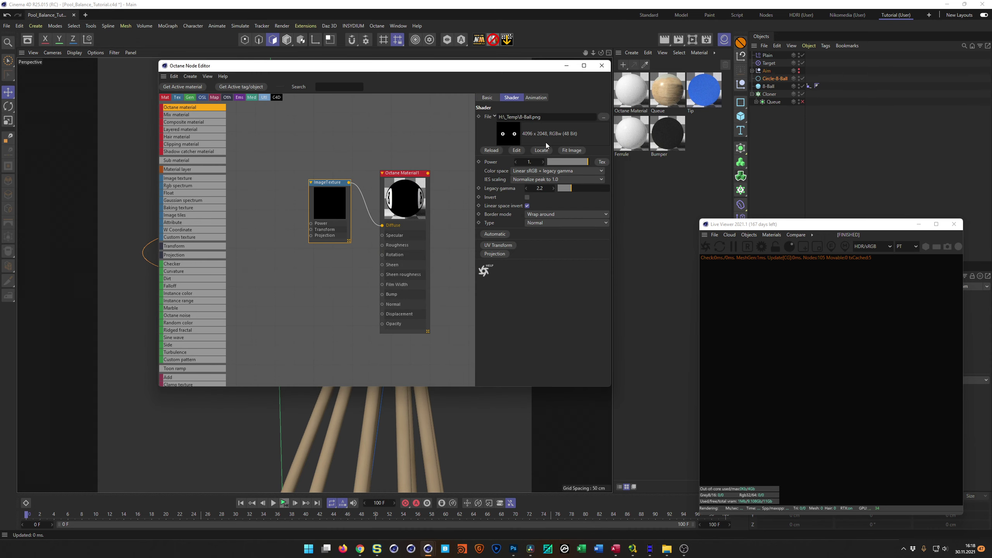
drag(324, 183, 323, 162)
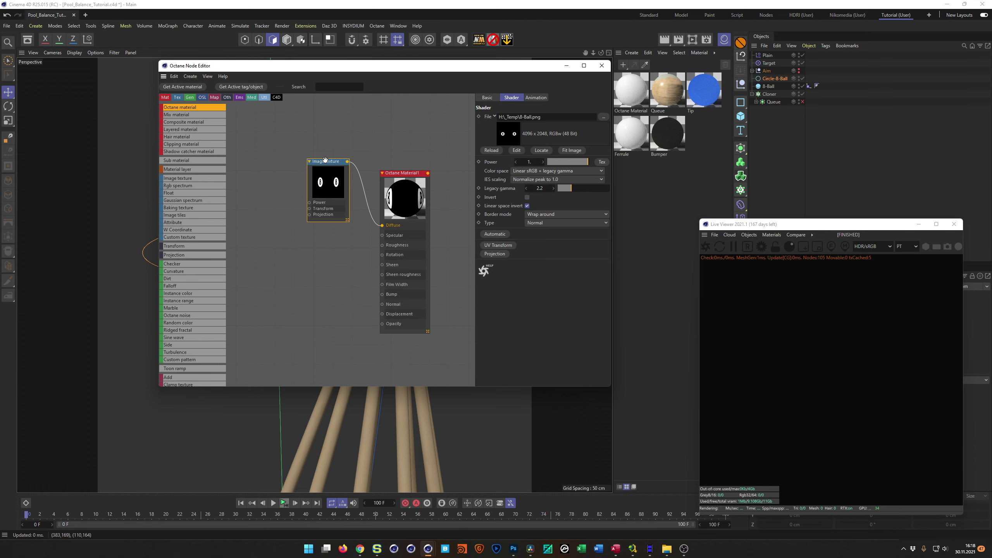
drag(323, 160, 325, 156)
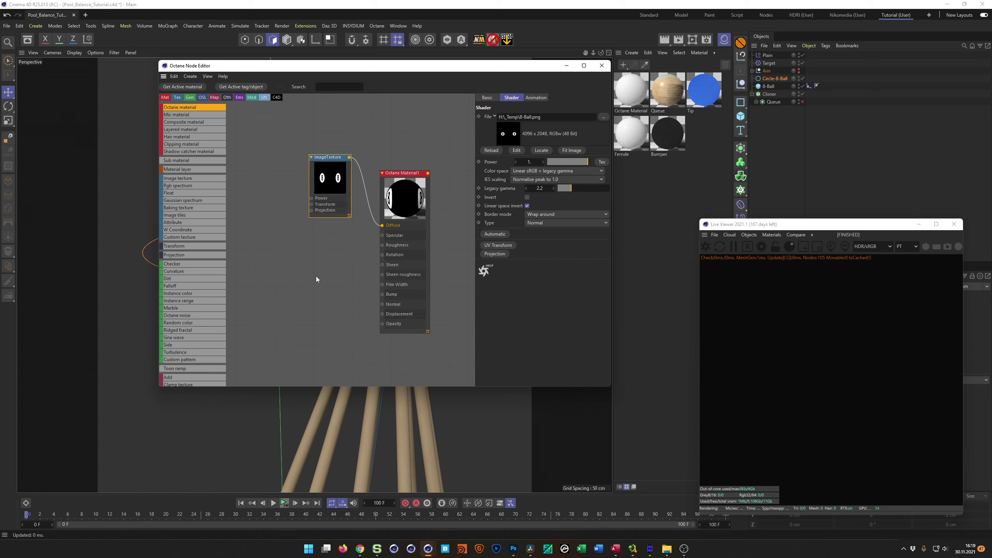
mouse_move(329, 156)
mouse_down()
mouse_move(330, 147)
mouse_move(330, 161)
mouse_up()
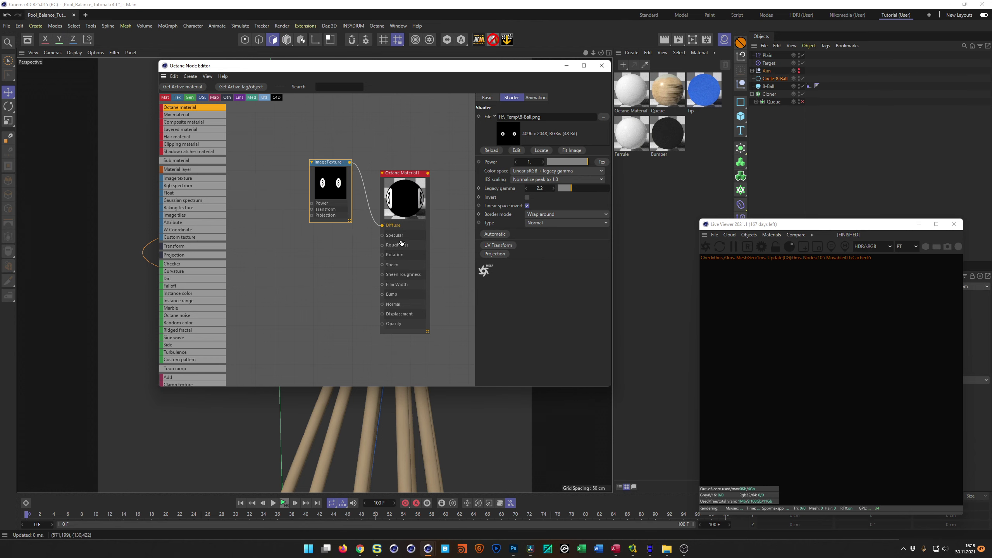
drag(383, 237, 338, 240)
Step: Add a FloatTexture on Specular and set its value to 1
click(373, 255)
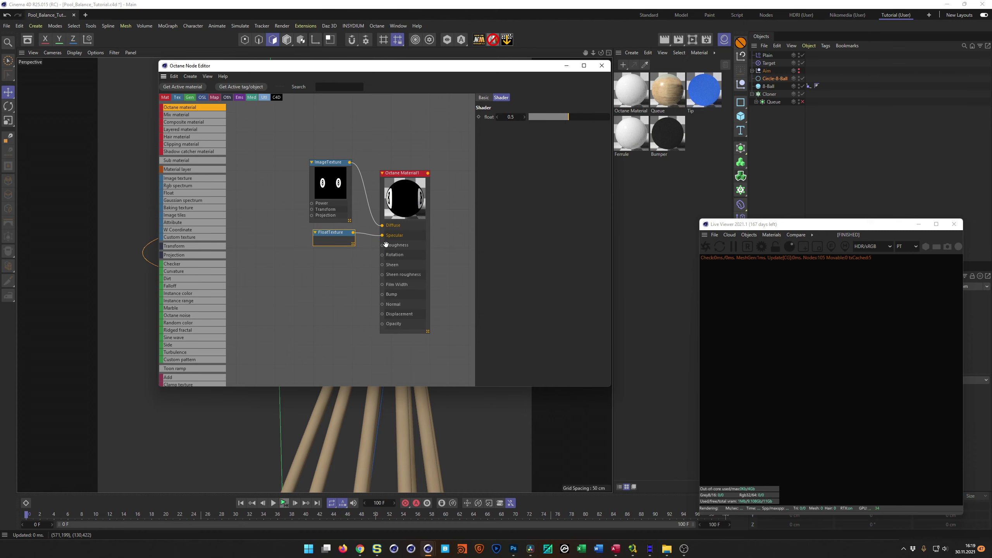
click(400, 174)
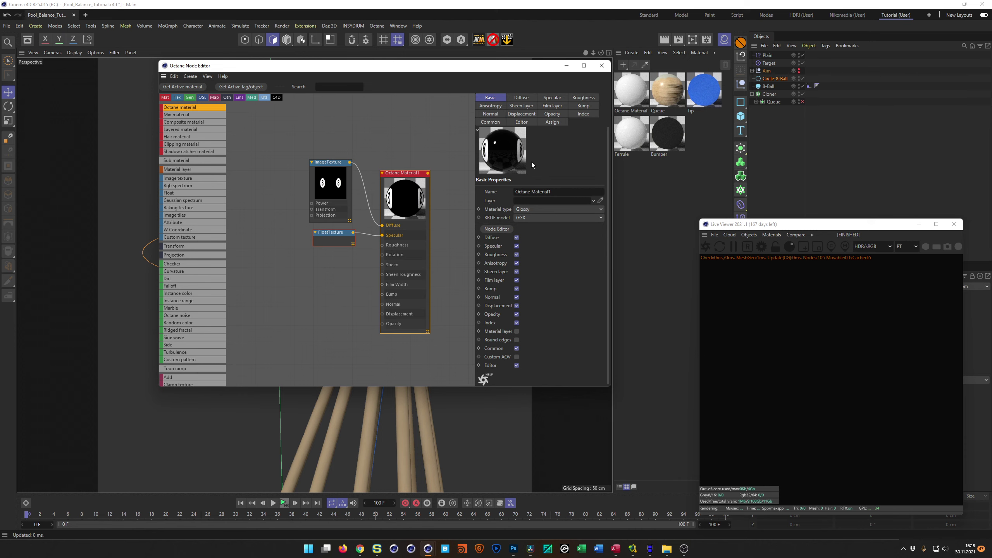
click(332, 239)
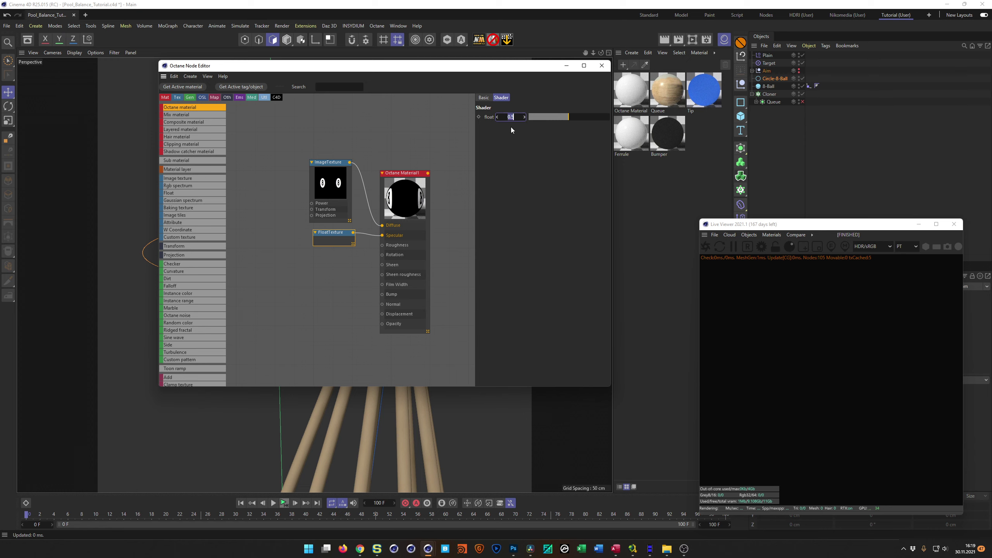
text(1)
key(Return)
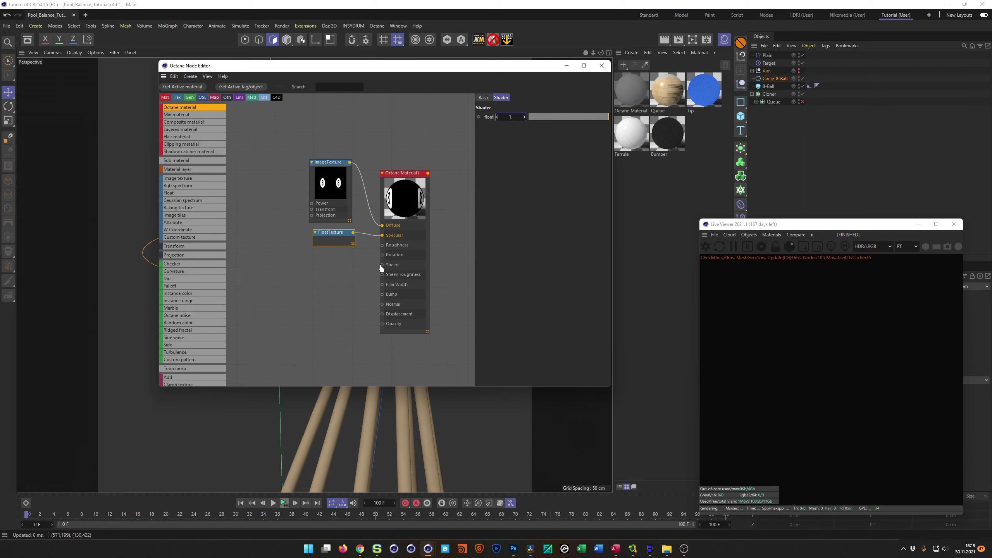
Step: Try a FloatTexture on Roughness, then delete it so Roughness stays unconnected
drag(383, 247, 353, 258)
click(374, 288)
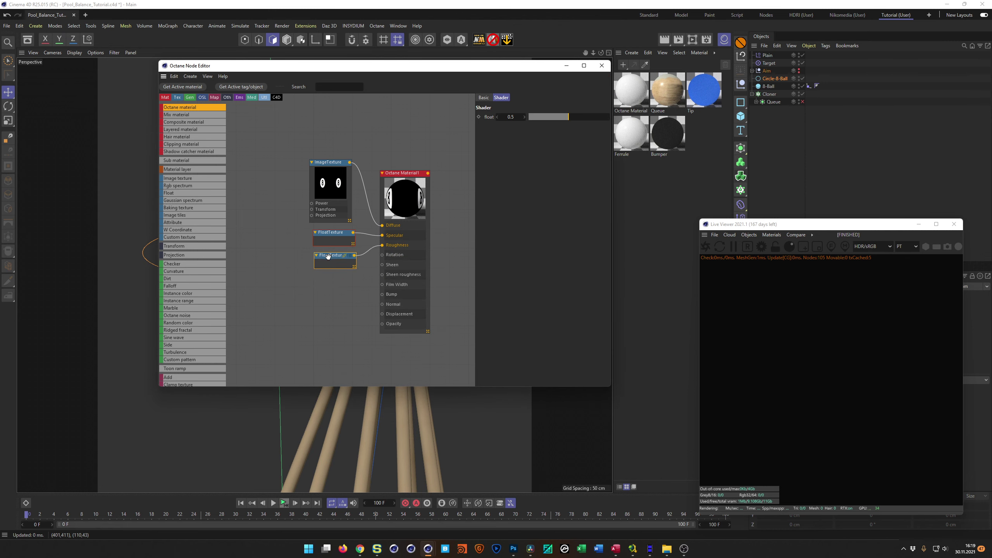
click(532, 118)
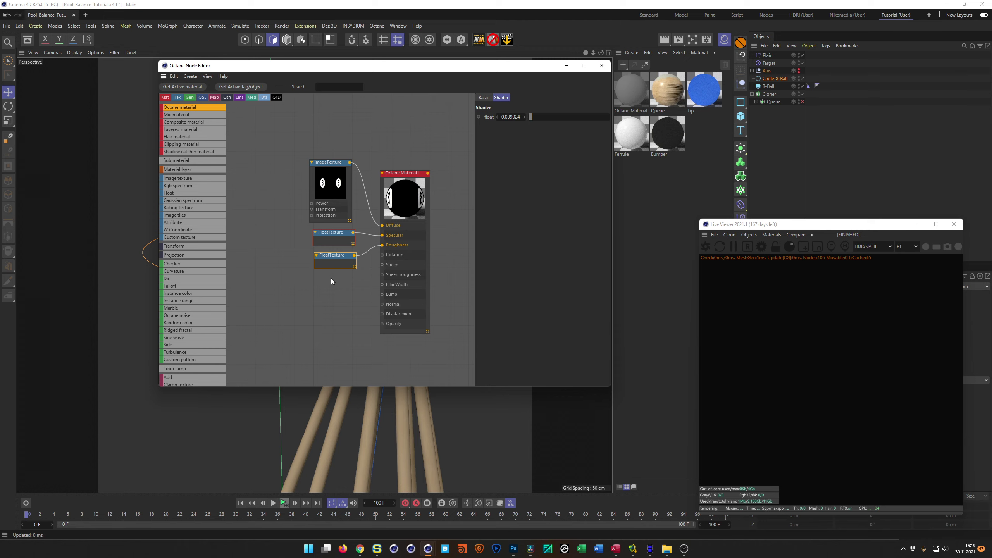
key(Delete)
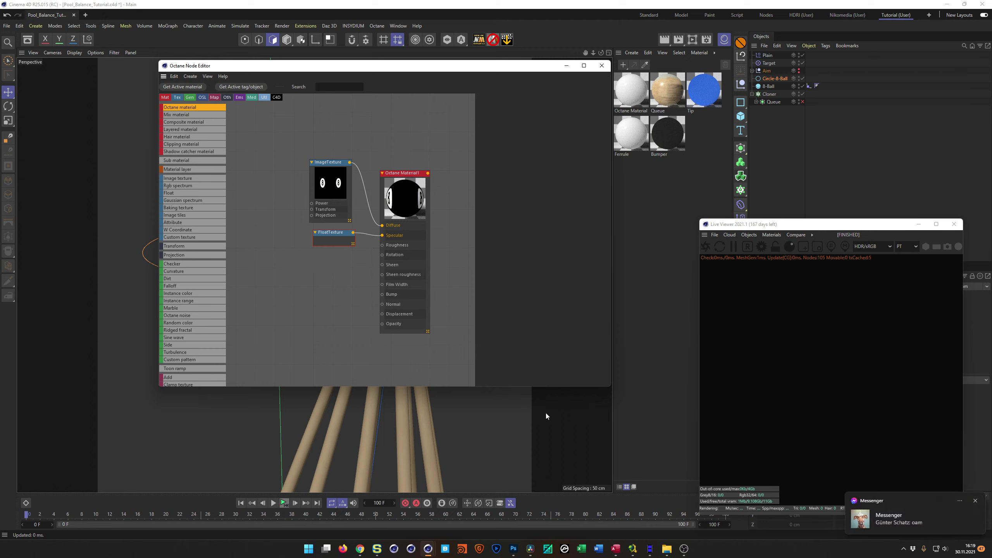
click(975, 501)
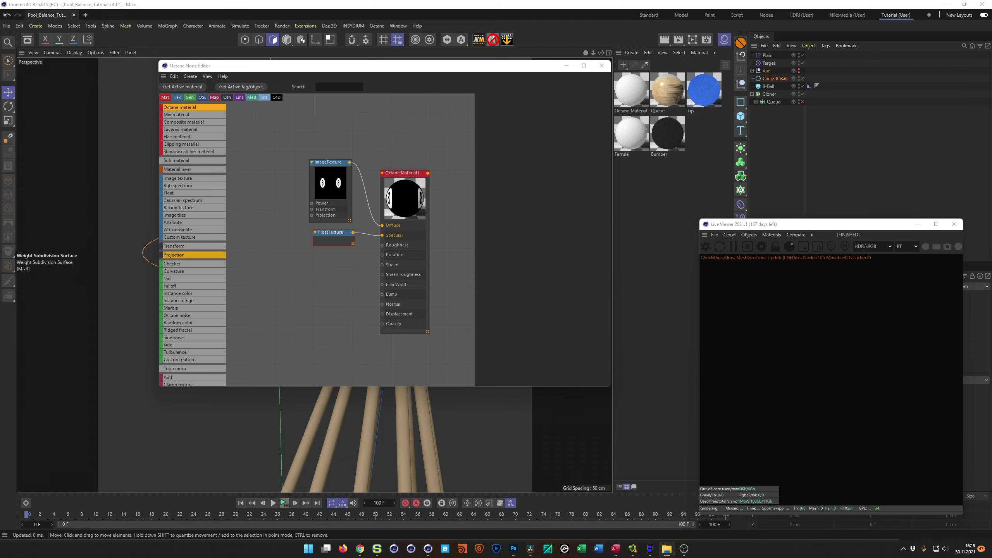
Step: Add the grunge image as an ImageTexture wired into Roughness and align the lower nodes
drag(329, 391, 309, 293)
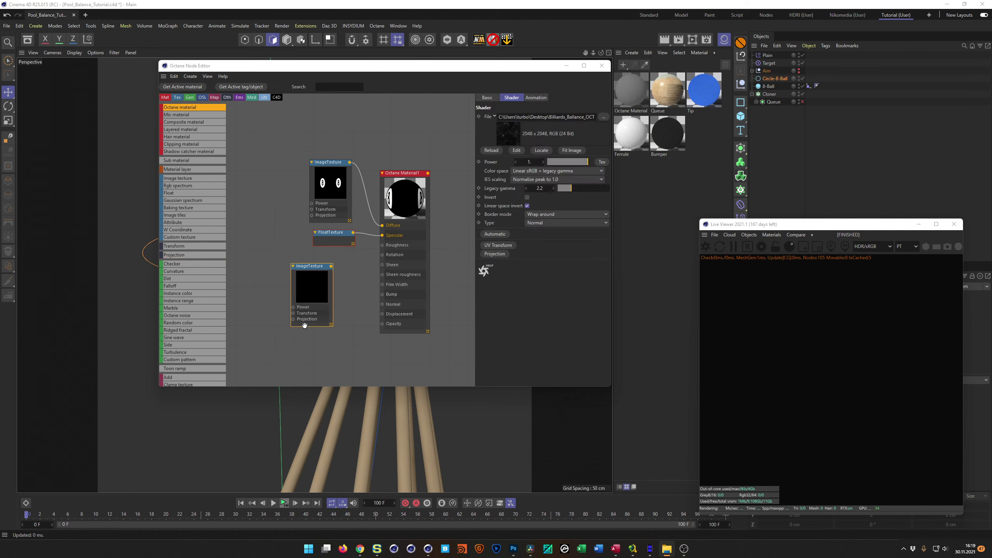
drag(331, 266, 382, 245)
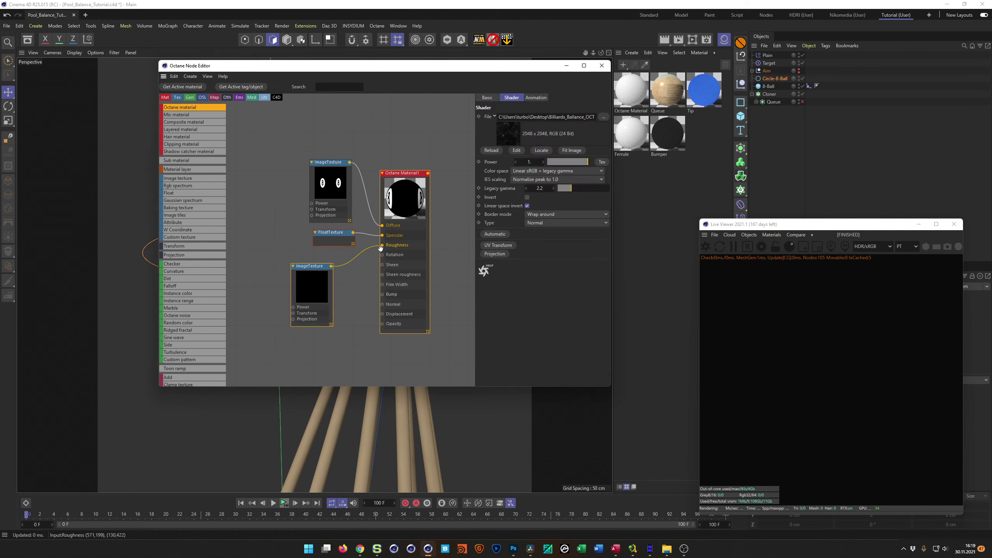
drag(312, 268, 327, 235)
shift+click(332, 234)
click(332, 278)
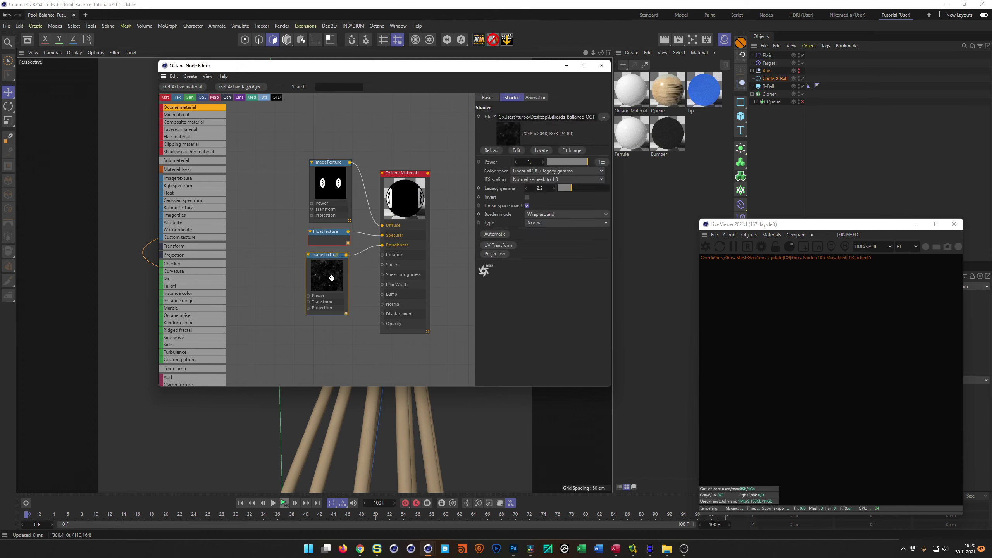
Step: Rename the Diffuse ImageTexture node to 8-Ball and close the node editor
click(331, 165)
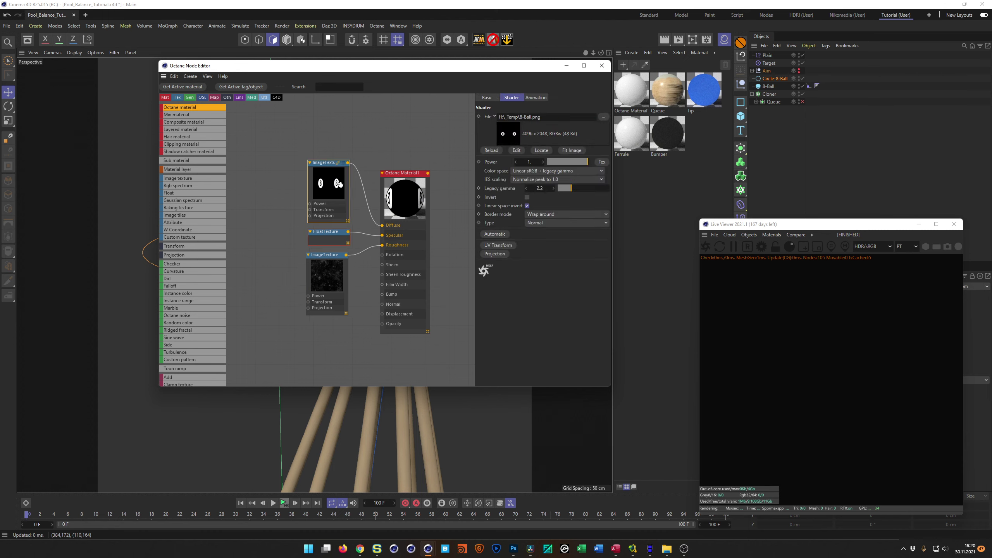
click(487, 97)
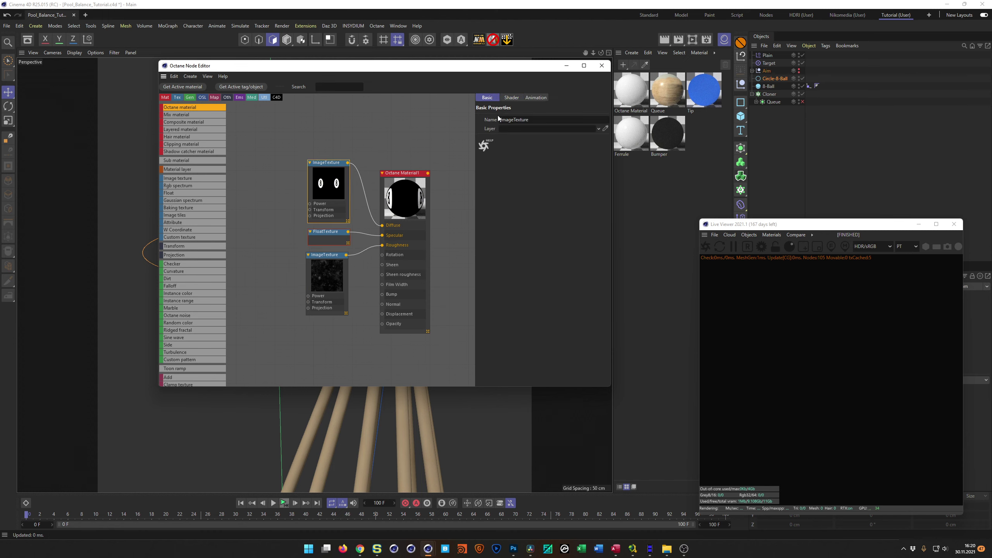
click(535, 121)
text(8-Ba)
key(Return)
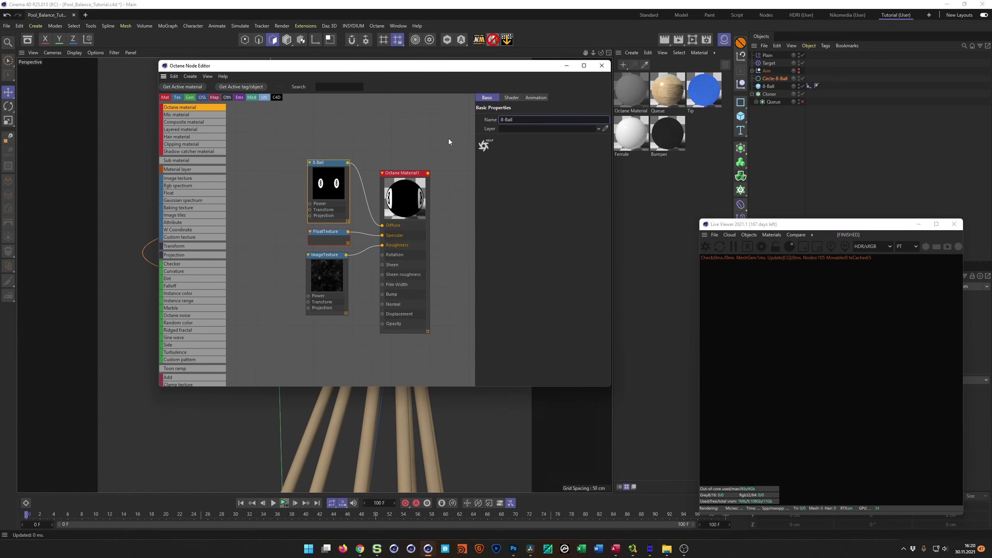
click(601, 65)
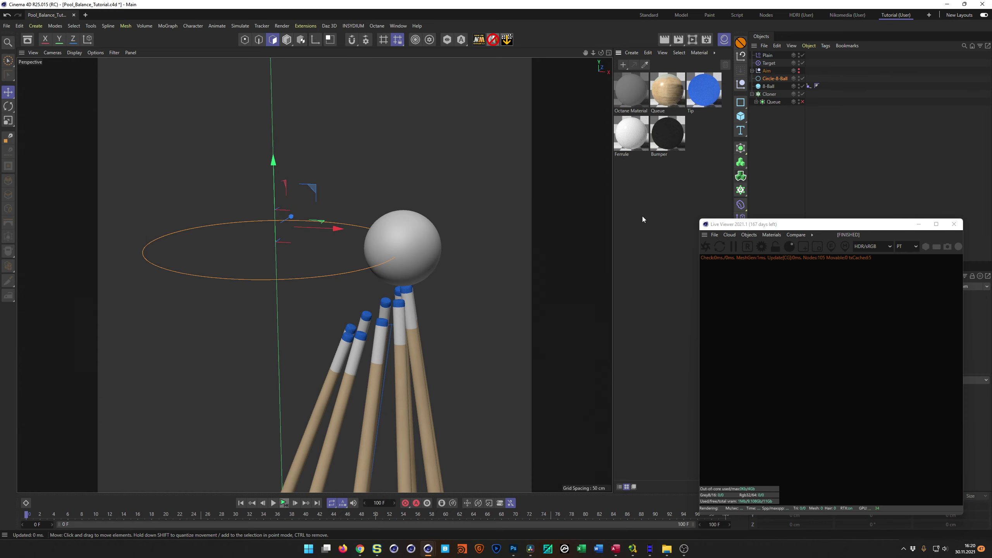
Step: Create a standard material Mat and raise its Reflectance roughness to 100%
double_click(629, 232)
double_click(631, 90)
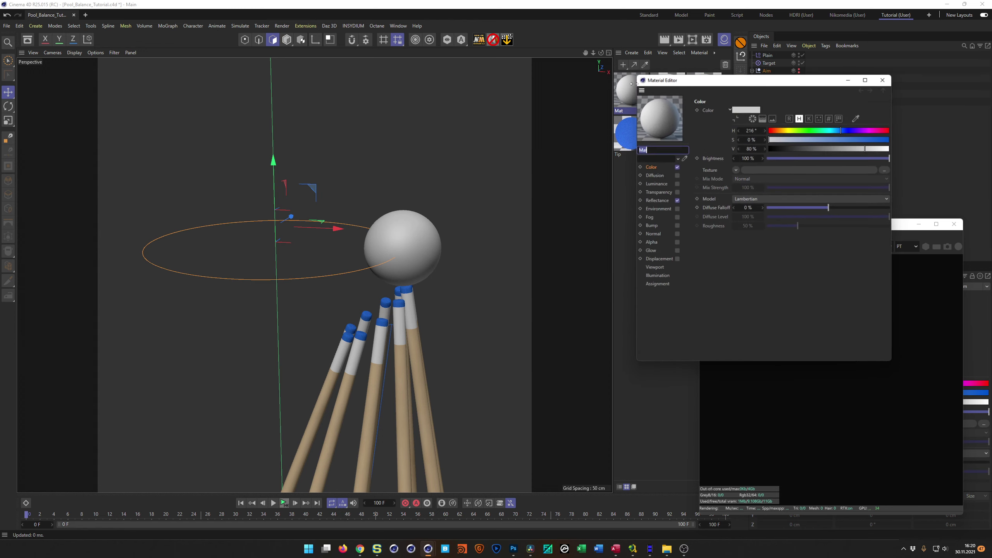
drag(683, 80, 397, 90)
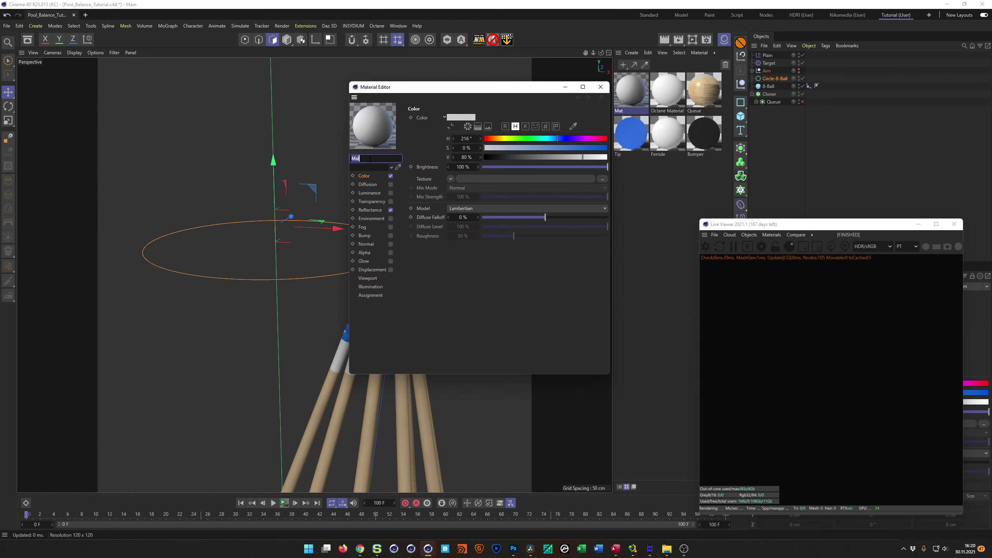
click(370, 211)
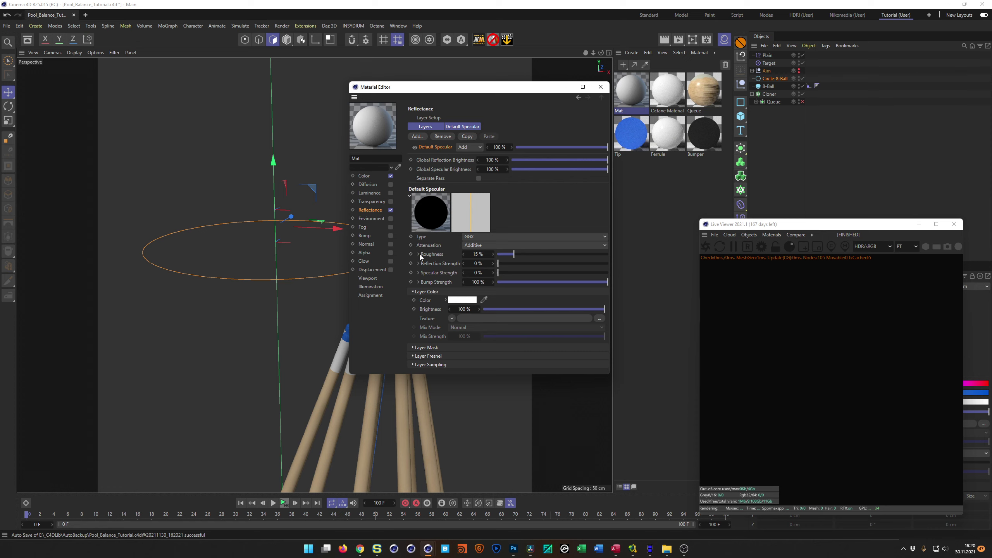
drag(520, 254, 610, 255)
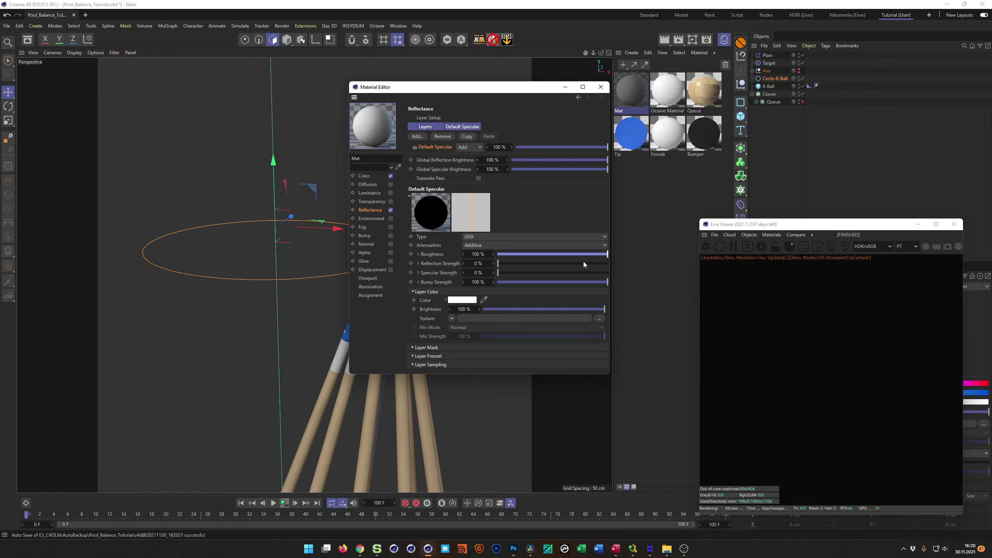
click(418, 254)
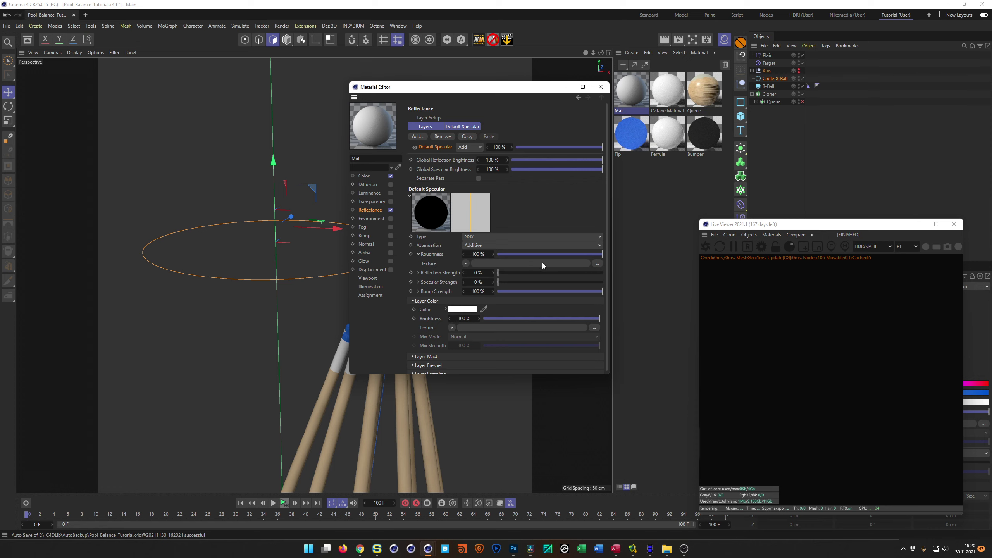
click(418, 273)
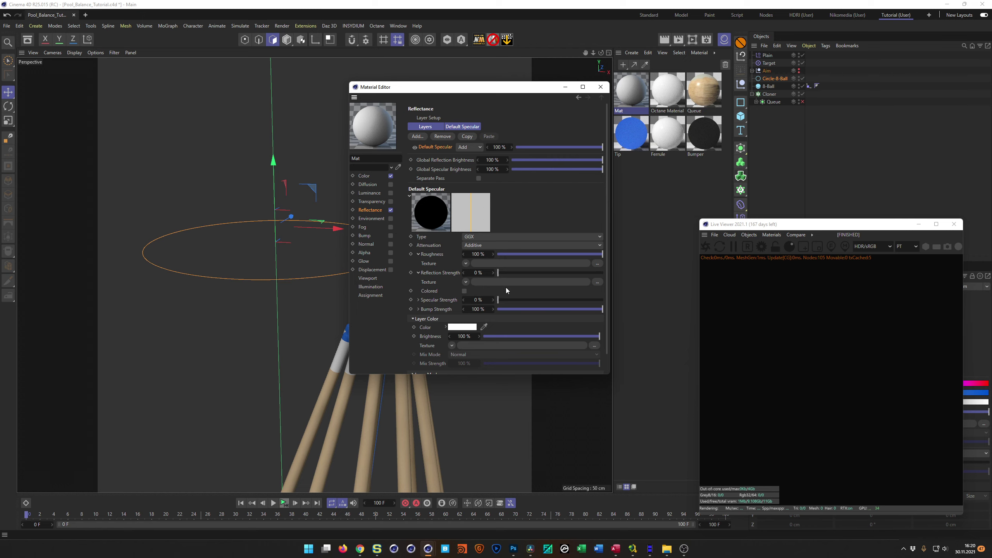
click(601, 87)
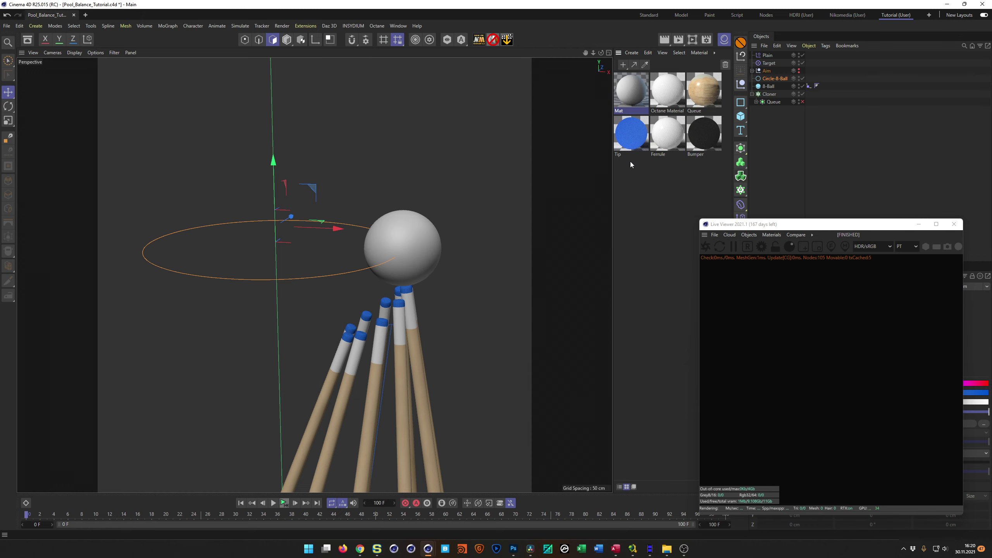
Step: Delete the Mat material and save the project
key(Delete)
key(ctrl+s)
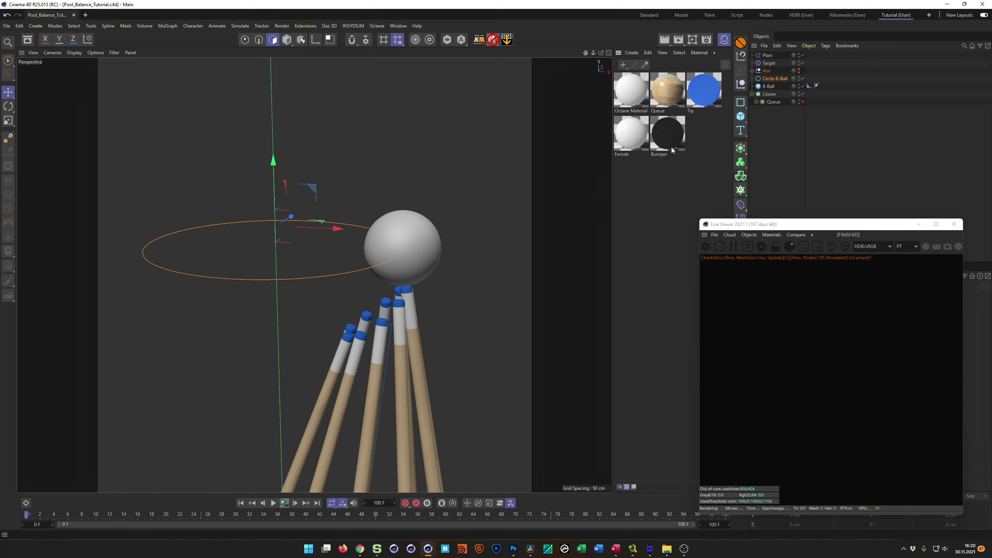
click(635, 95)
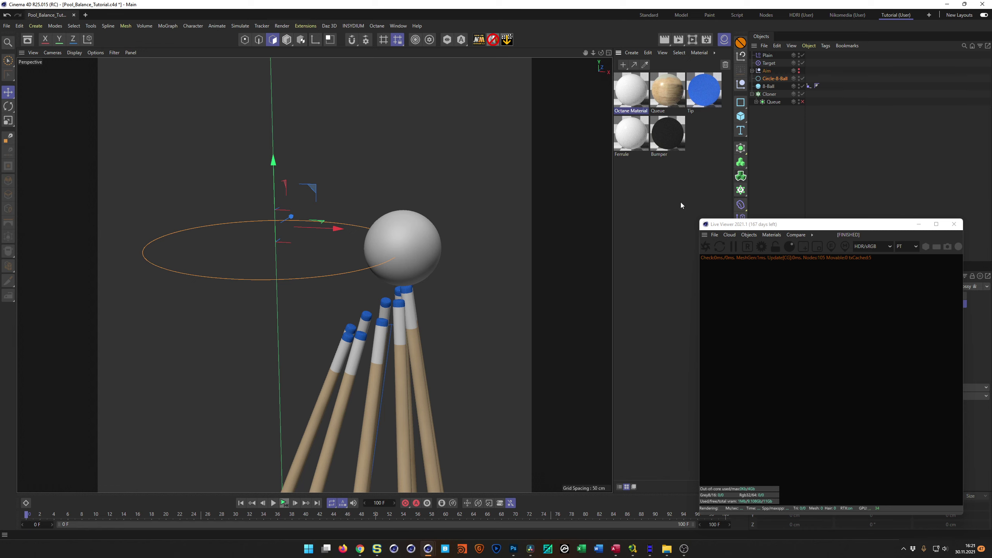
Step: Rename the Octane material to 8-Ball in the Node Editor, then close the editor
click(749, 234)
mouse_move(773, 235)
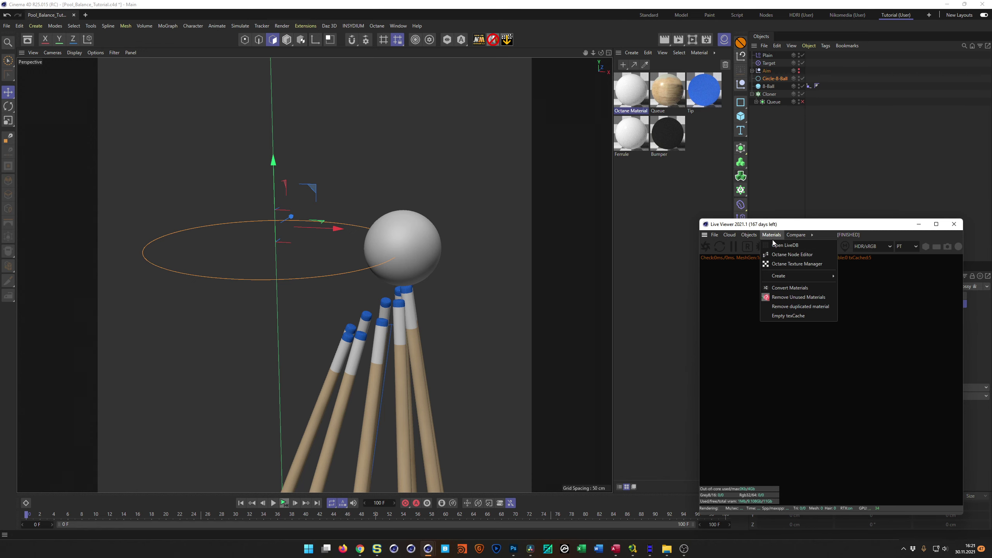
click(778, 255)
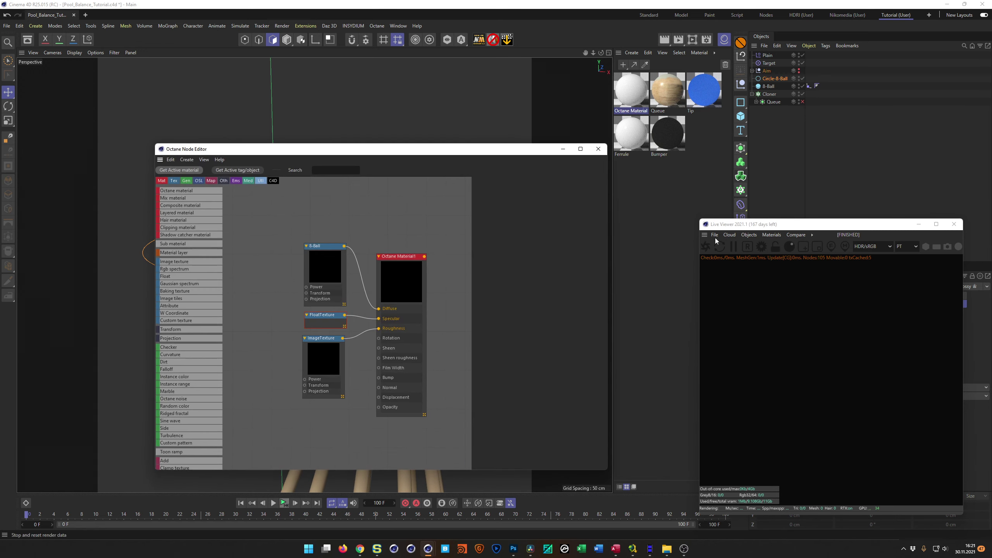
click(398, 256)
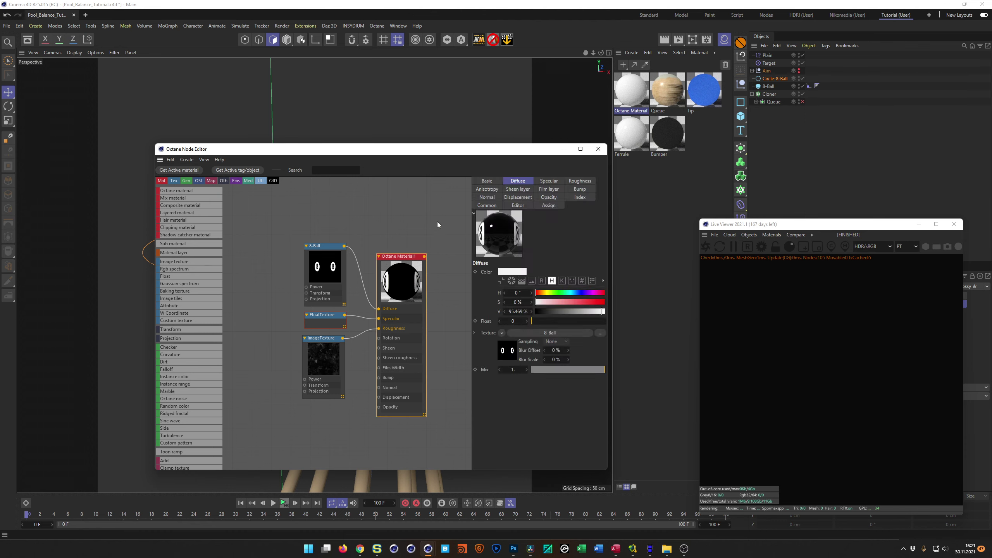
click(487, 181)
double_click(542, 275)
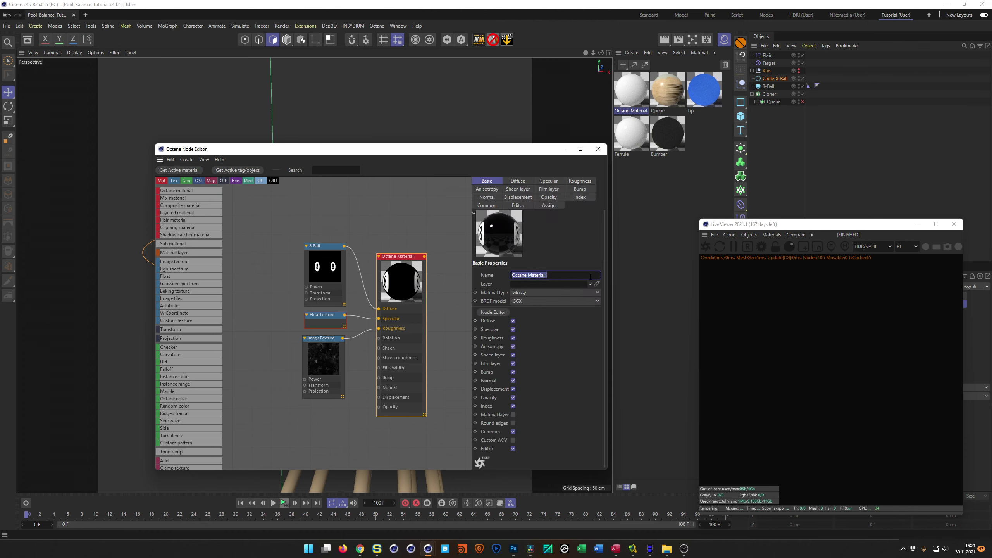
text(8-Ball)
key(Return)
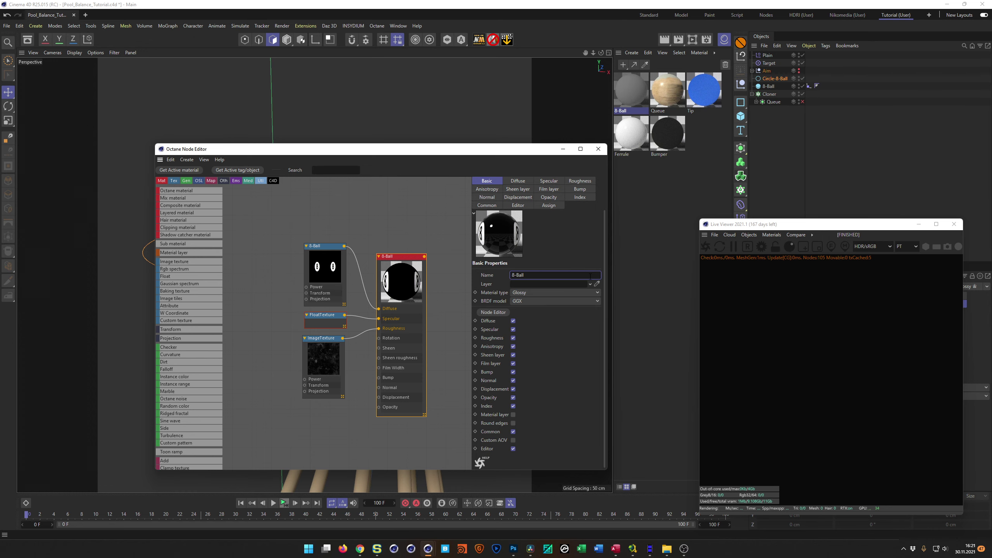
click(598, 149)
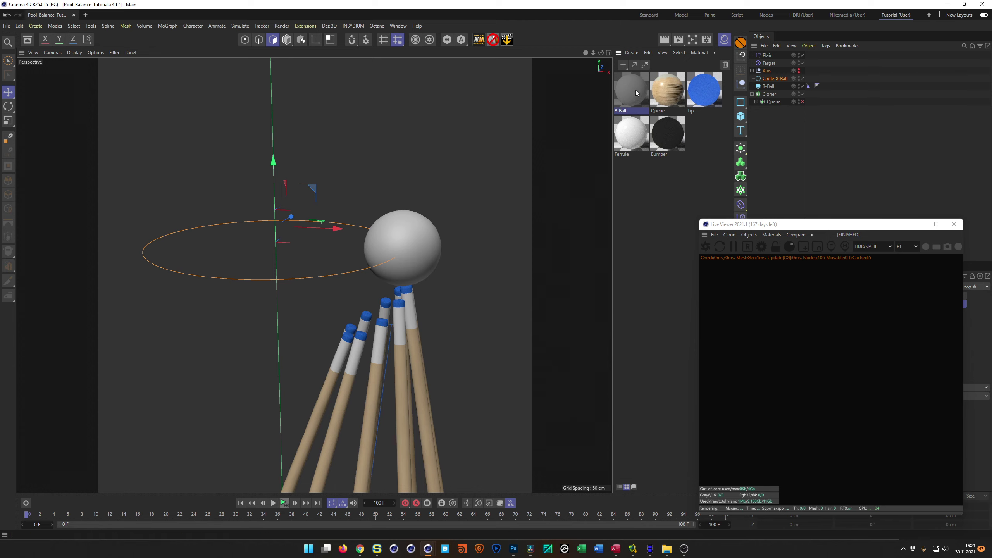
Step: Apply the 8-Ball material to the ball with UVW Mapping projection and close the Live Viewer
mouse_move(637, 100)
mouse_down()
mouse_move(765, 107)
mouse_move(768, 87)
mouse_up()
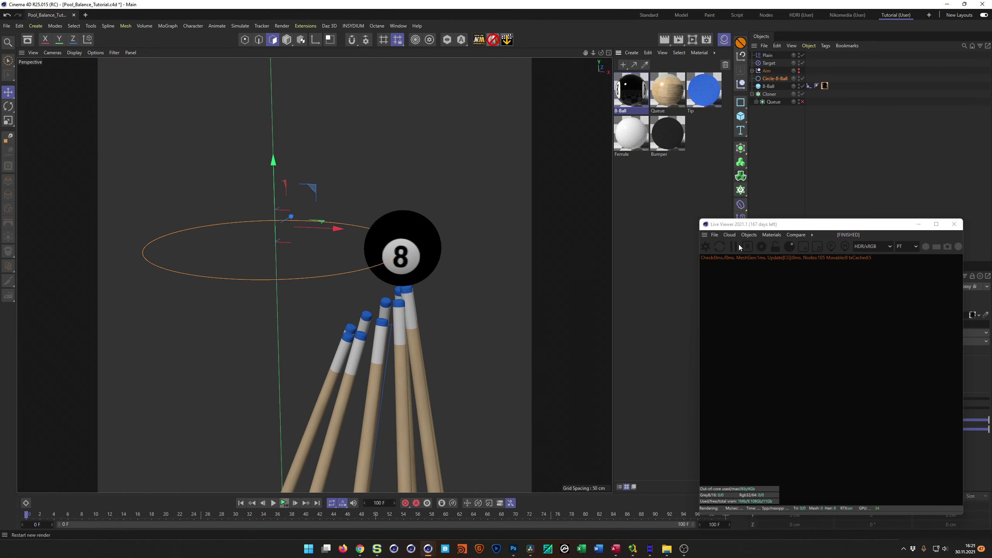
drag(791, 229, 624, 195)
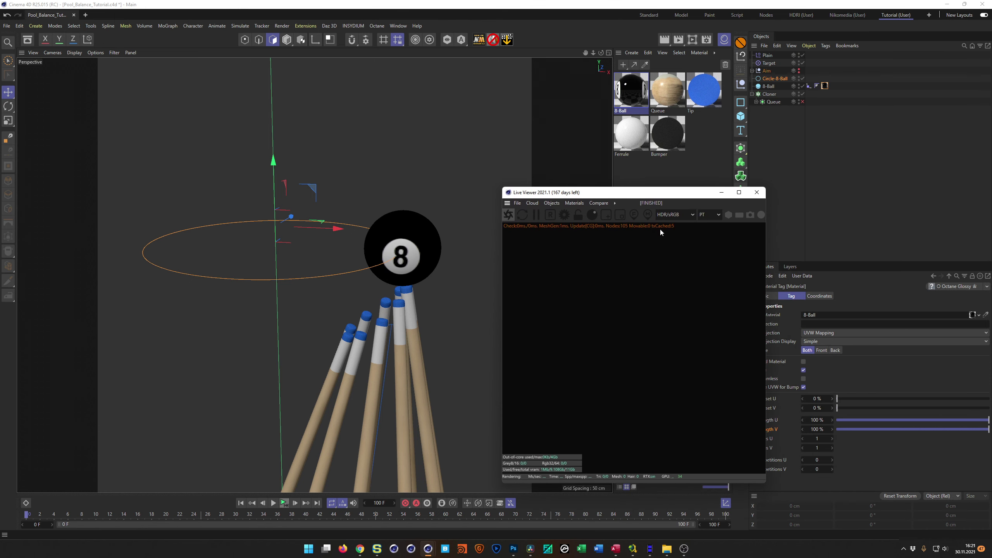
click(826, 336)
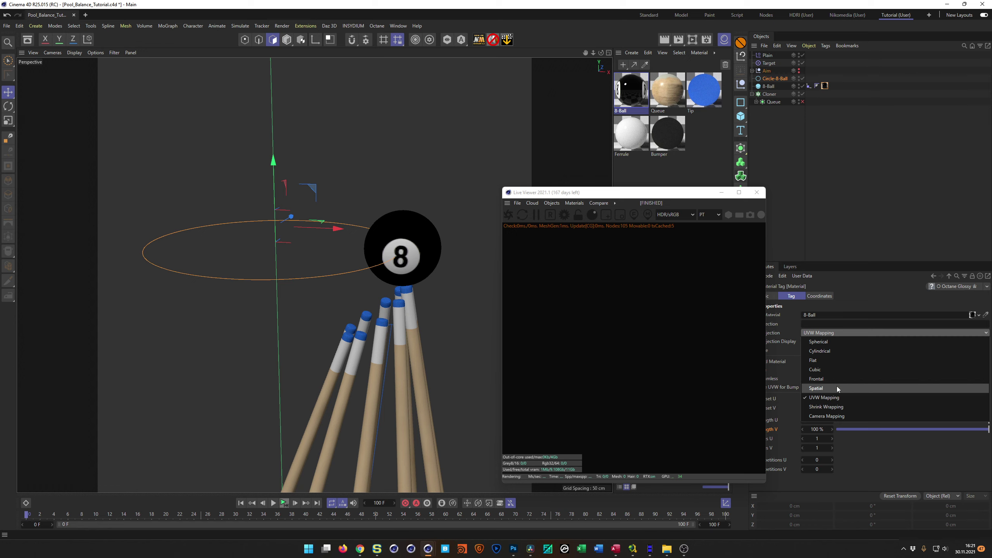
click(835, 342)
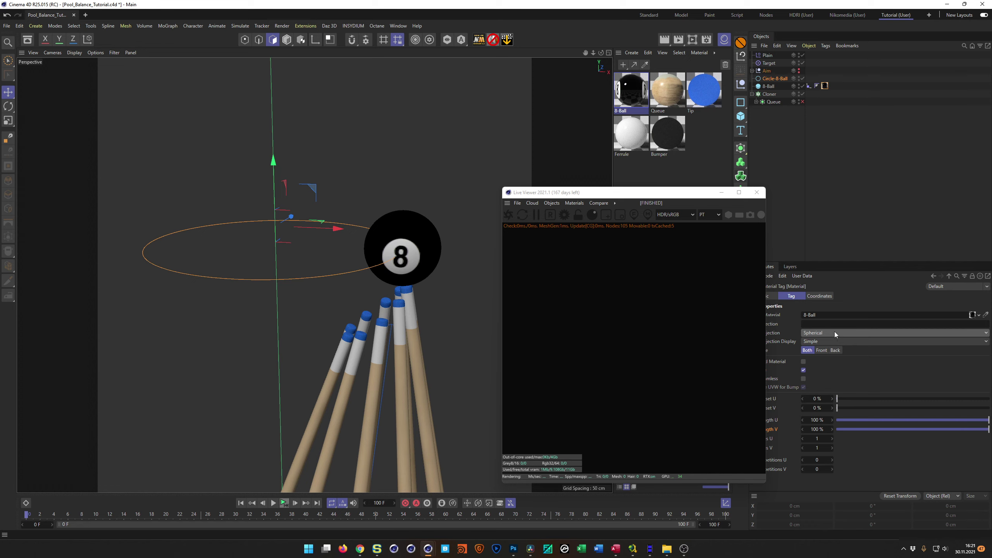
click(835, 333)
click(839, 401)
drag(628, 200, 783, 228)
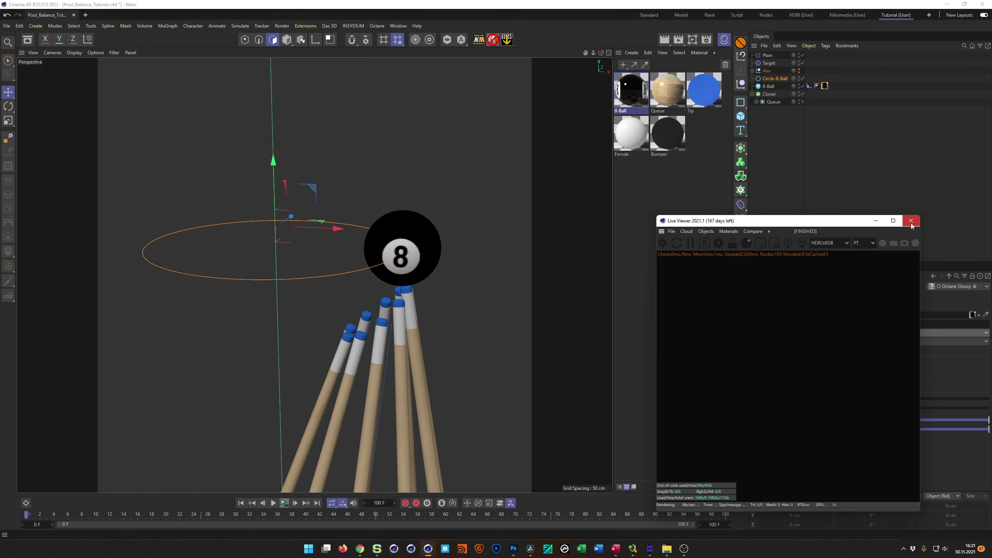
click(911, 221)
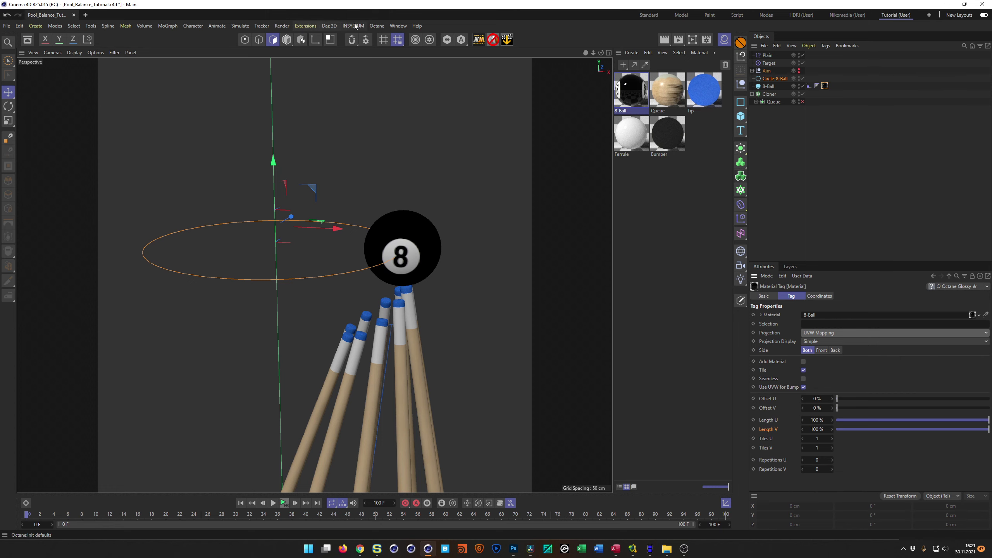
Step: Dock the Octane Live Viewer above the Object Manager, start playback, and close the Material Manager
click(378, 26)
click(387, 38)
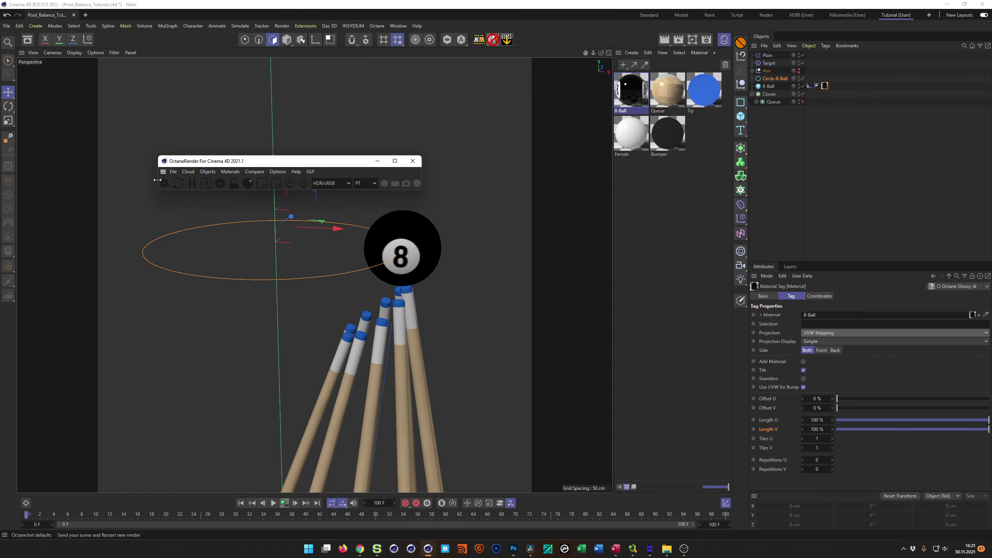
drag(803, 33, 800, 43)
drag(816, 184, 818, 64)
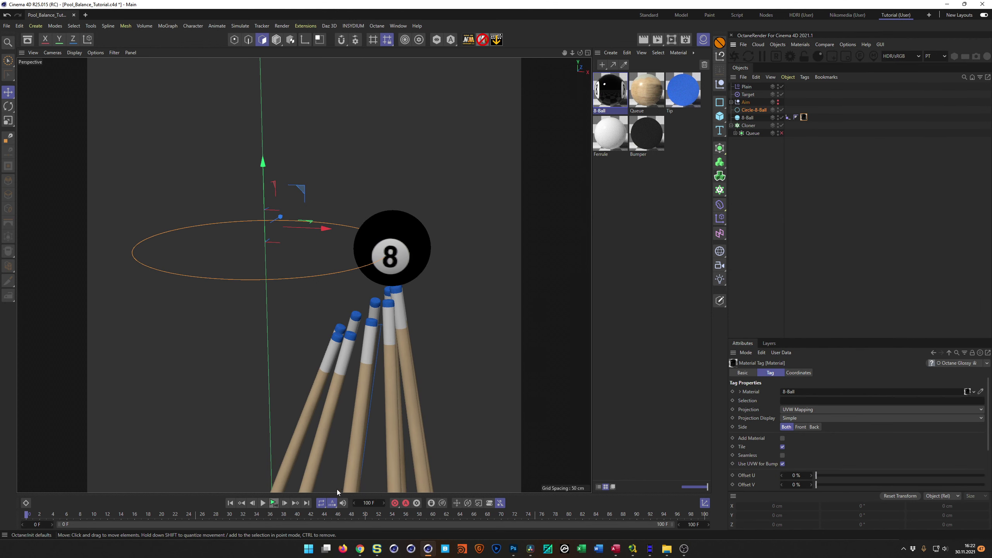
click(274, 503)
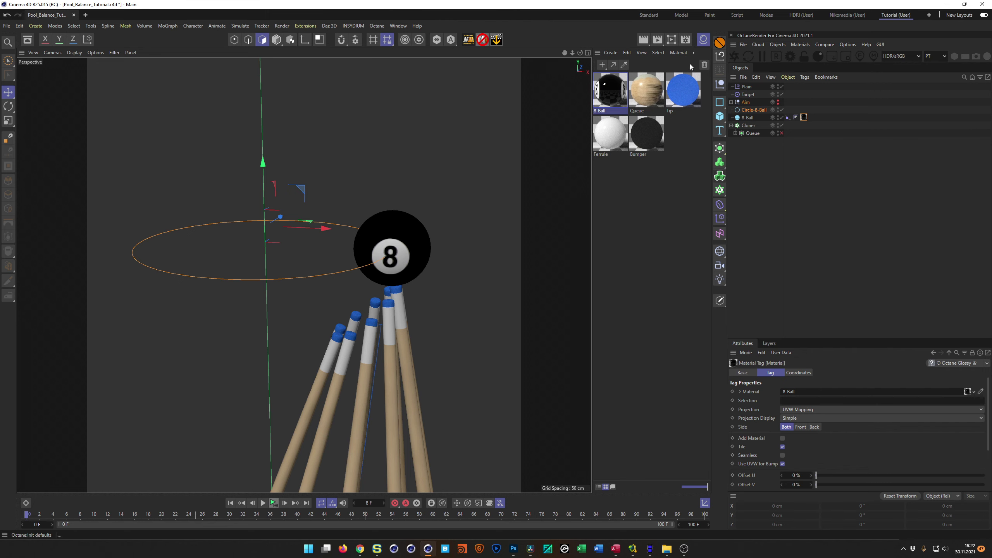
click(702, 41)
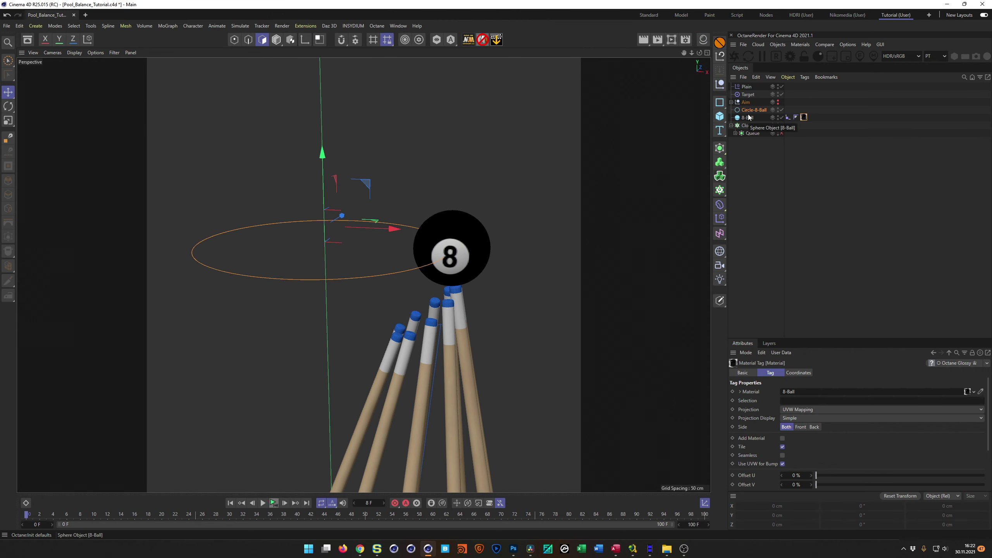
Step: Select the 8-ball's Align to Spline tag and set the animation end frame to 200
click(788, 117)
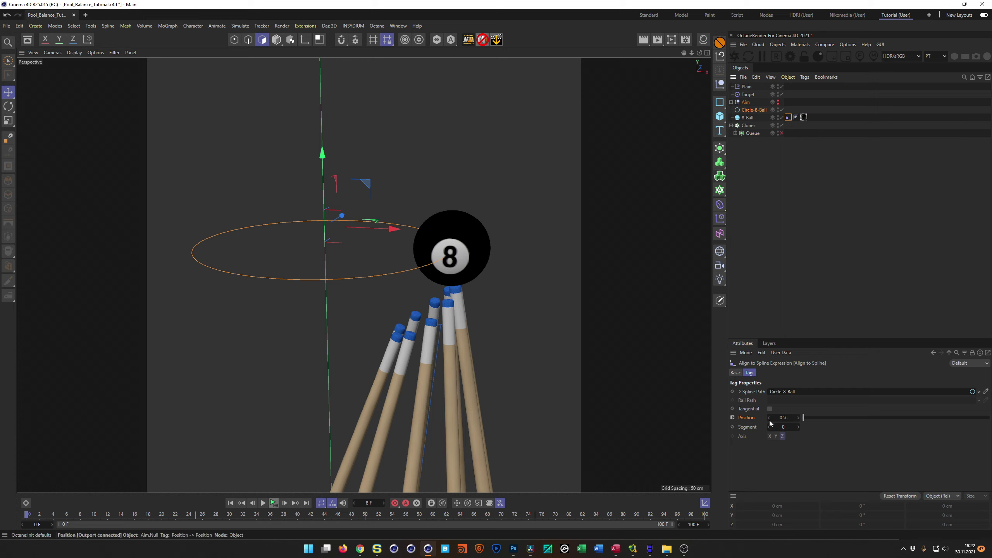
click(694, 525)
text(200)
key(Return)
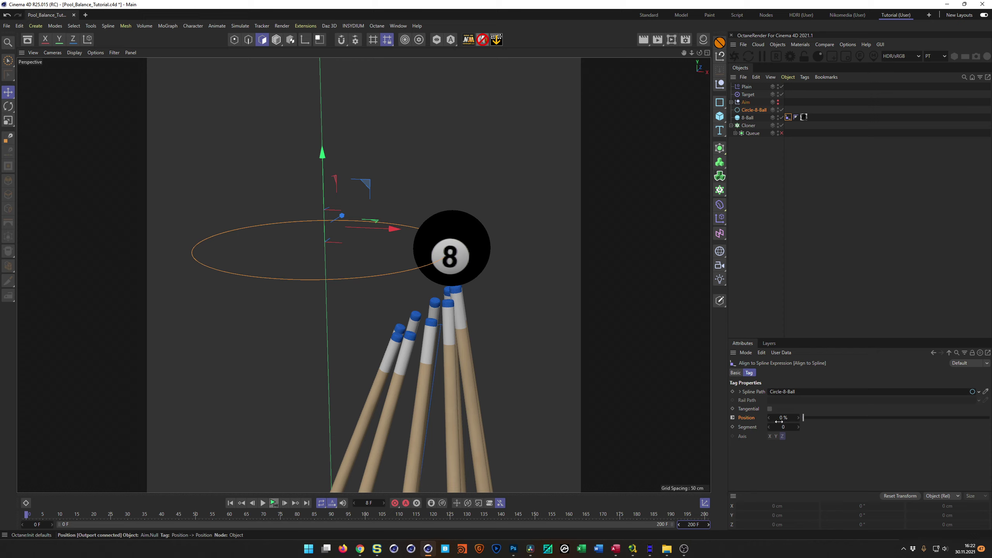
Step: Keyframe Position 0 % at frame 0 and 100 % at frame 200, then play back
click(733, 418)
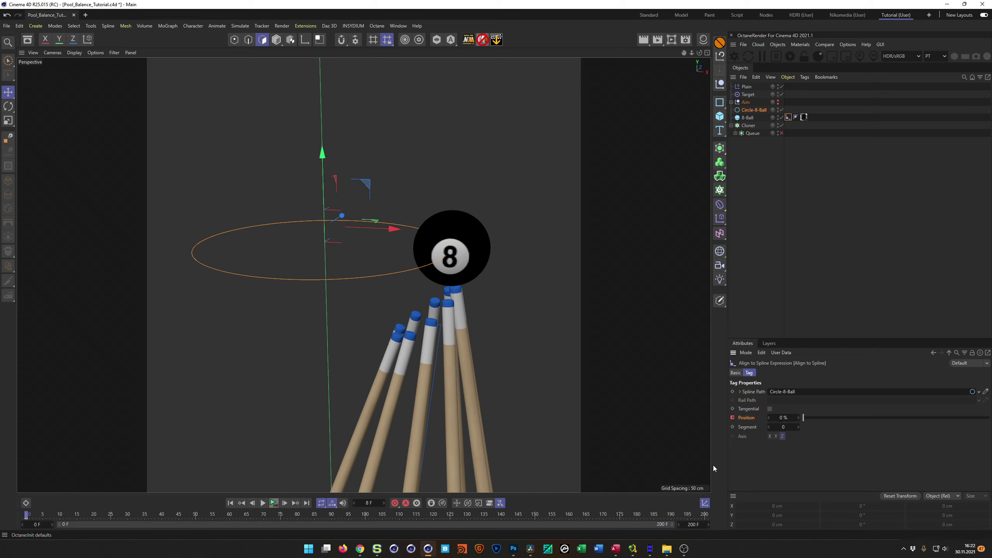
key(shift+g)
click(783, 418)
text(100)
key(Return)
click(733, 417)
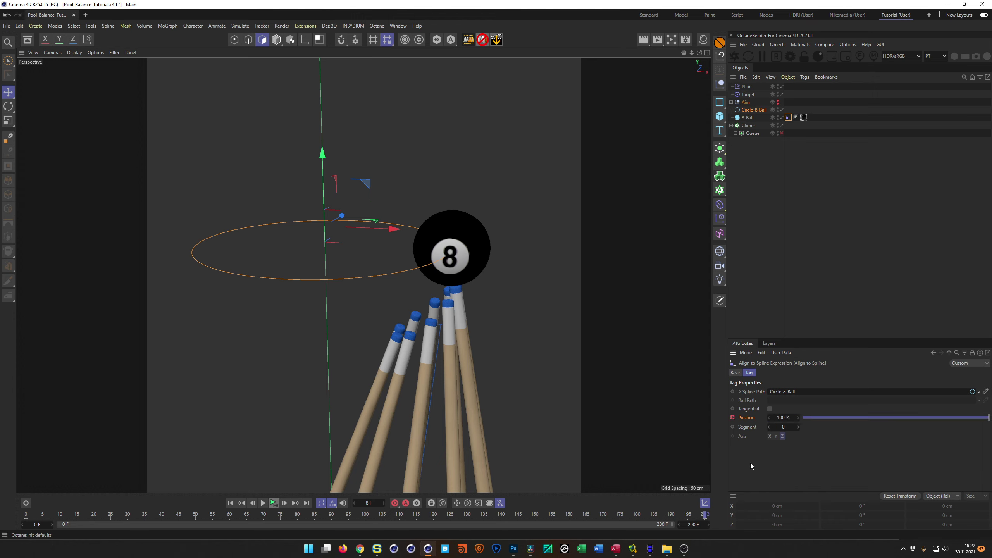
key(shift+f)
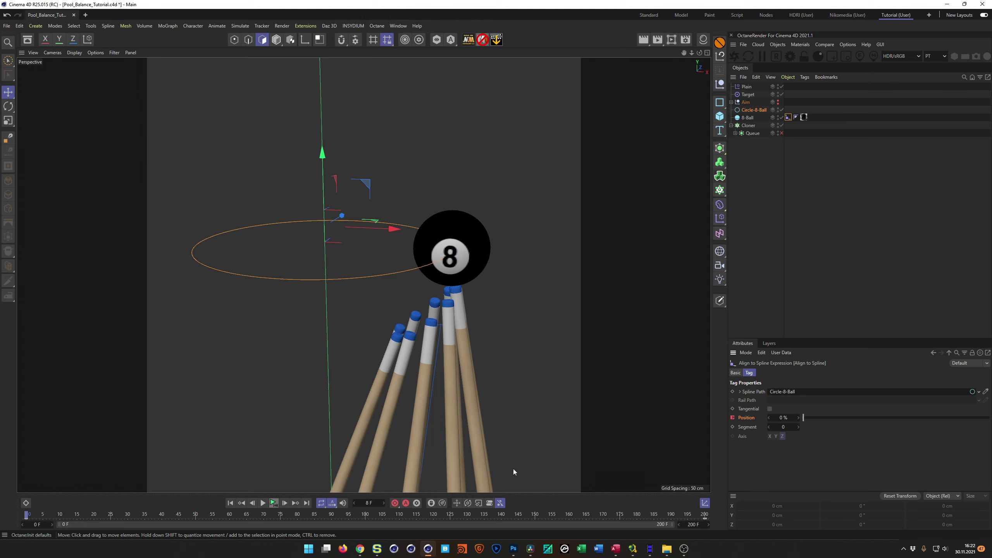
click(274, 503)
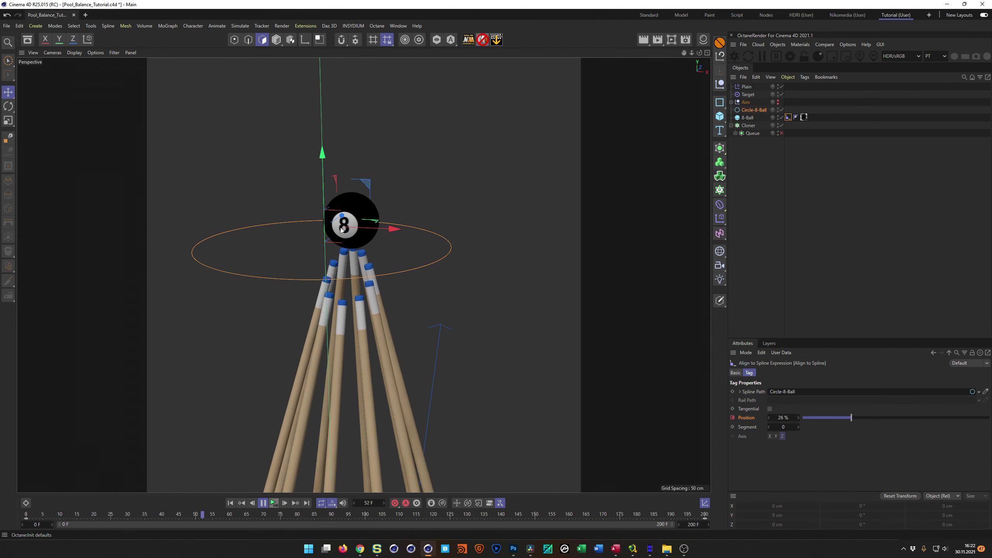
Step: Enable Tangential in the Align to Spline tag and preview the playback
click(307, 503)
click(770, 409)
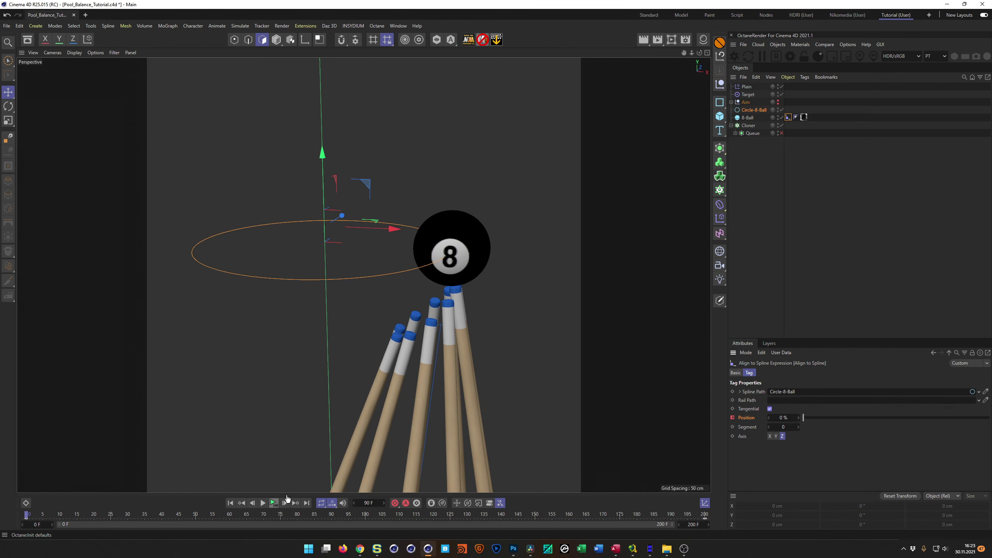
click(273, 504)
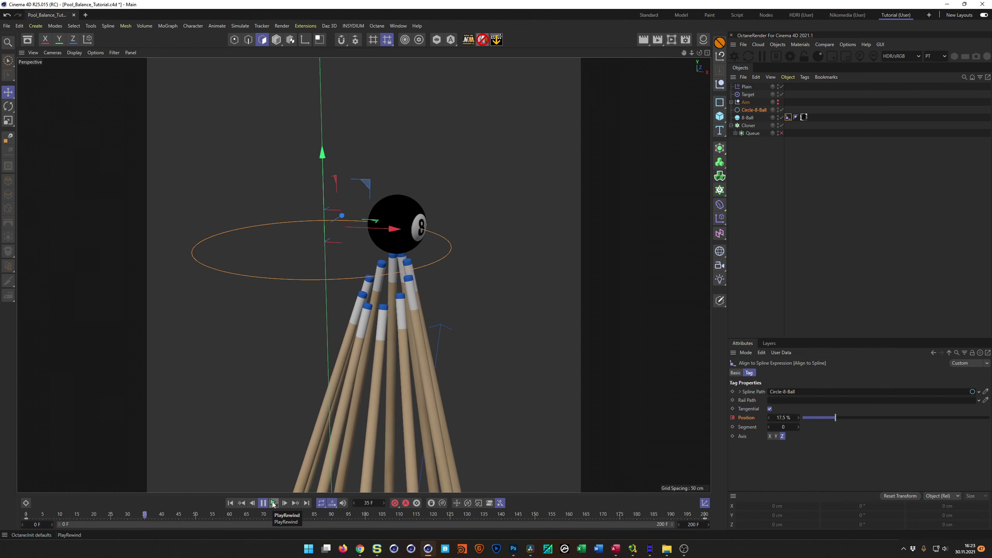
click(273, 504)
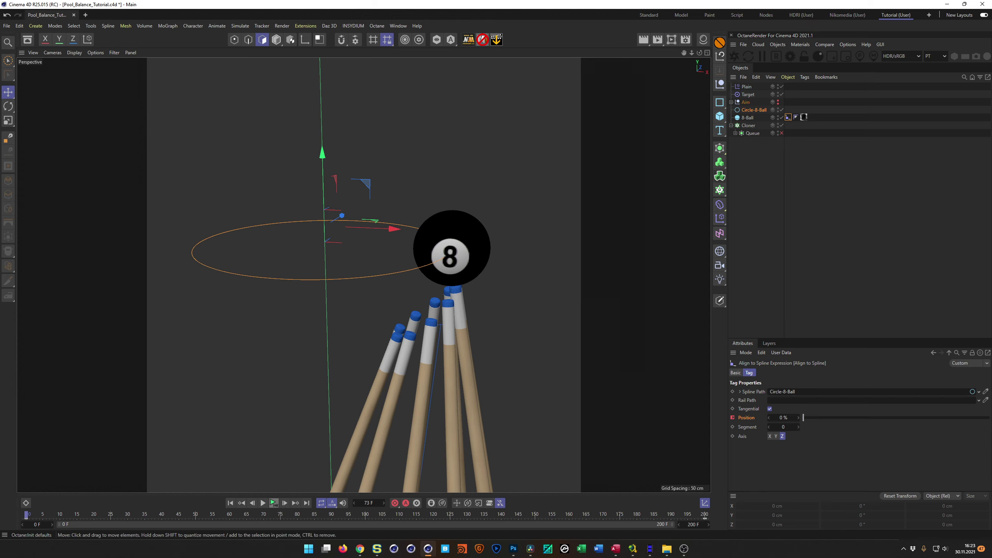
Step: Open and enlarge the Dope Sheet, then select both Position keyframes
click(26, 507)
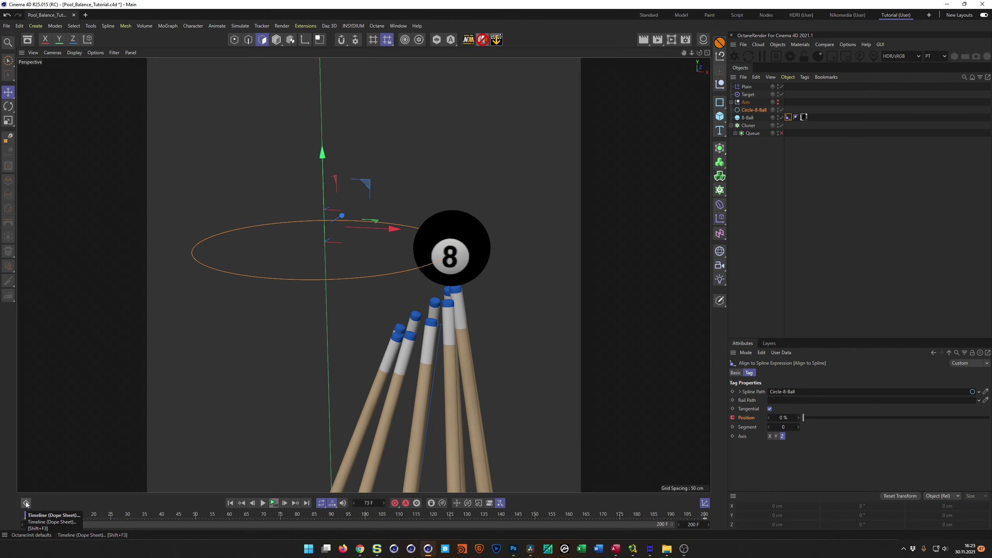
drag(204, 440, 204, 325)
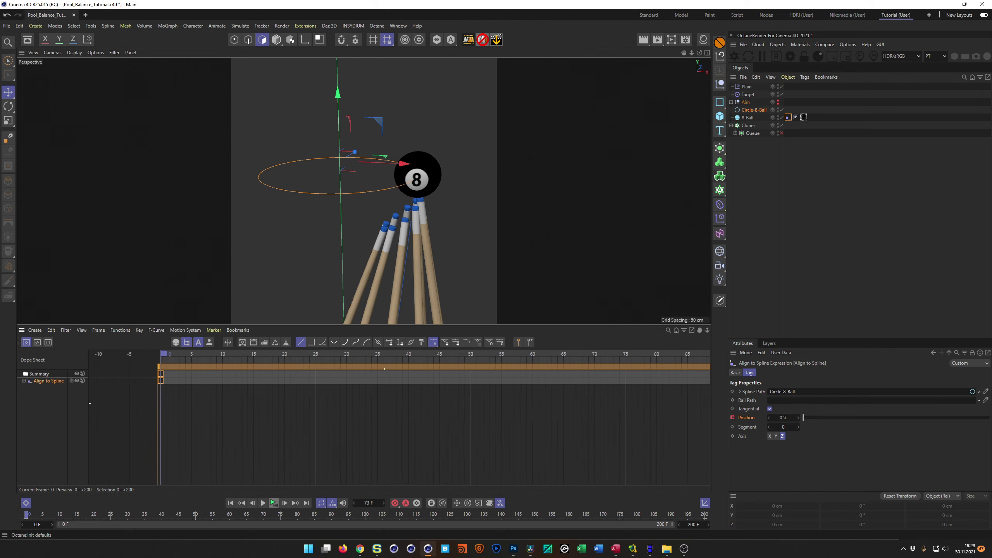
scroll(476, 421, down, 3)
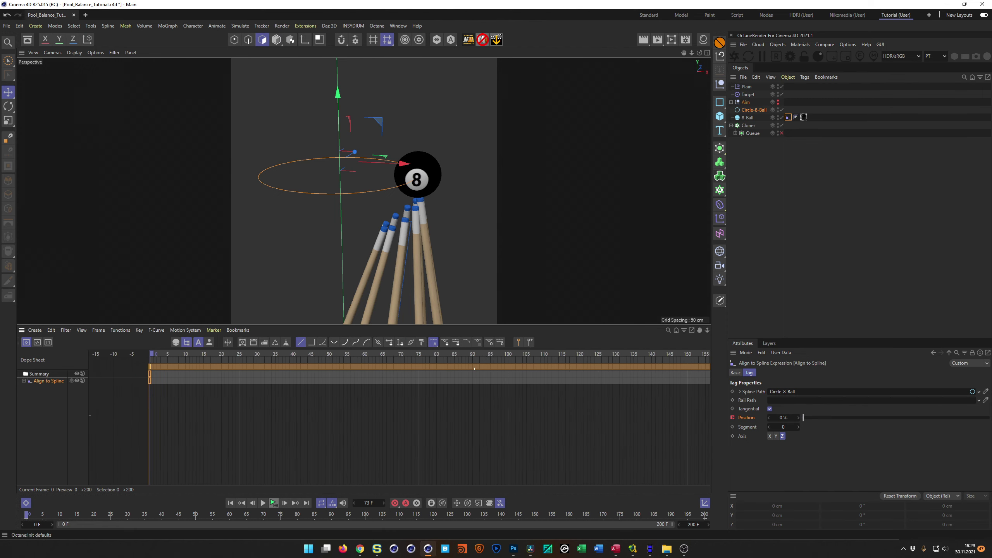
scroll(573, 405, down, 5)
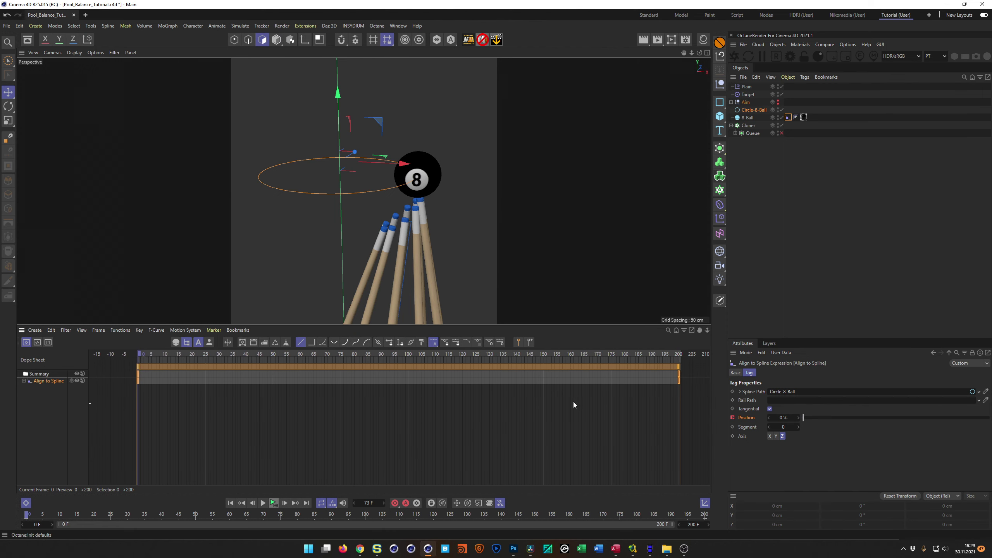
drag(696, 390, 117, 367)
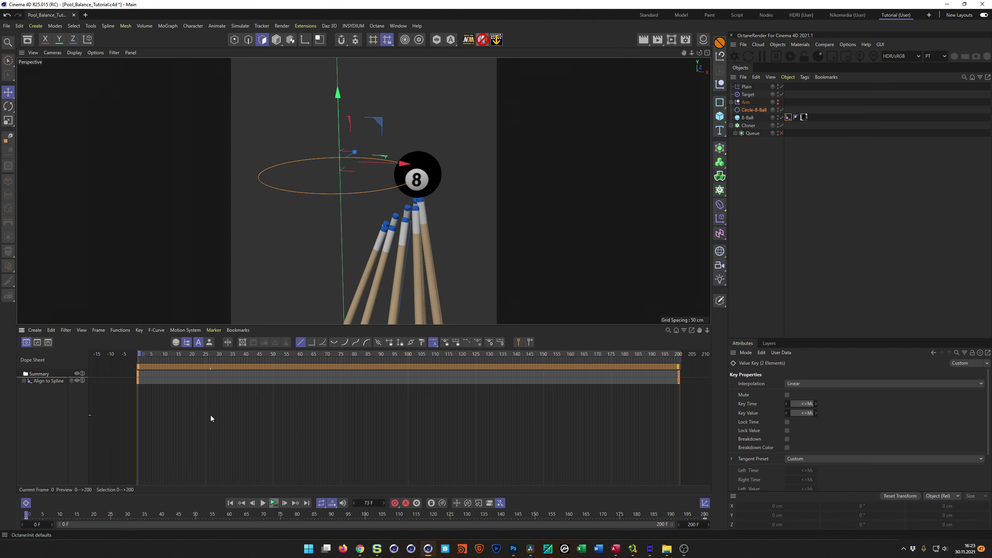
click(82, 330)
mouse_move(110, 330)
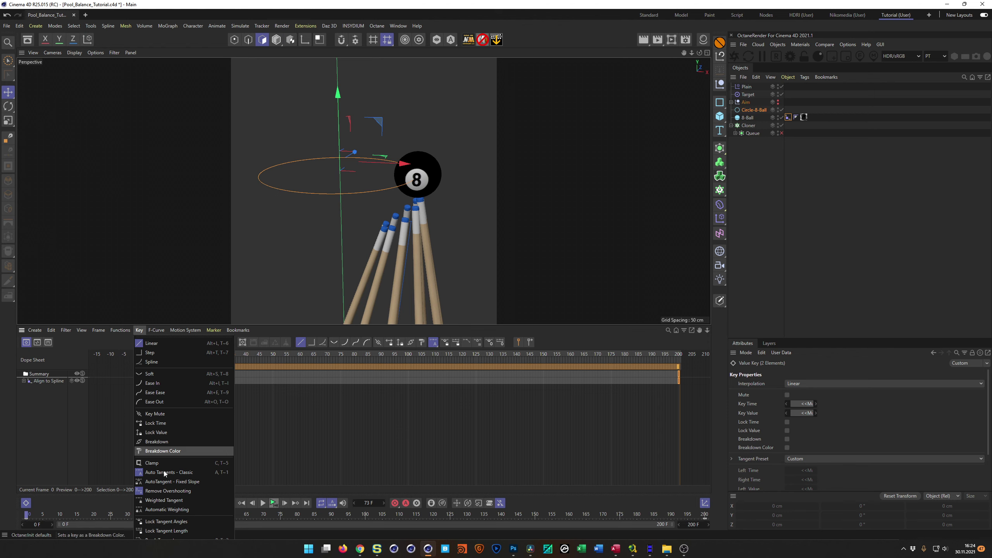
click(343, 332)
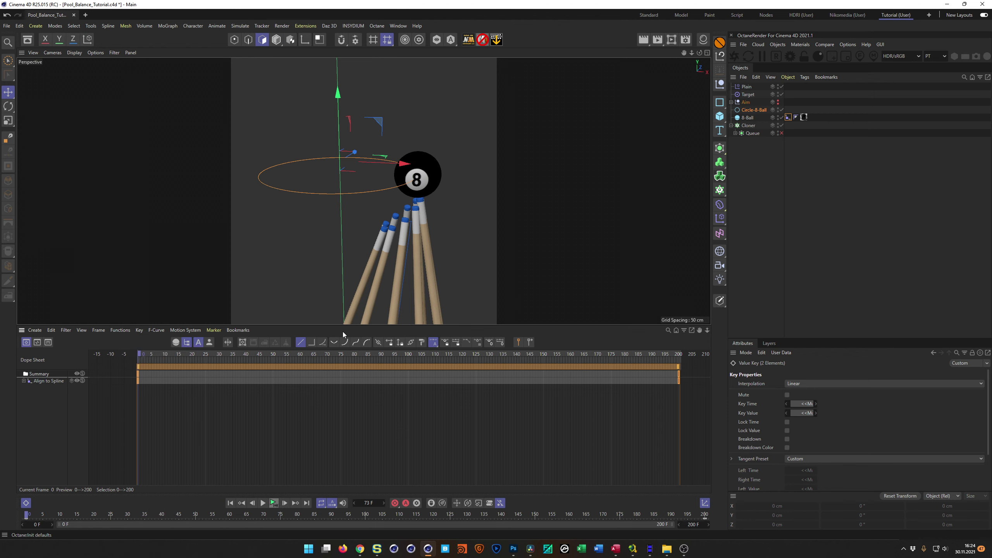
Step: Float the Dope Sheet, set the selected keys to Linear interpolation, close it, and play back
click(21, 330)
click(42, 338)
drag(299, 327, 258, 80)
drag(298, 248, 287, 450)
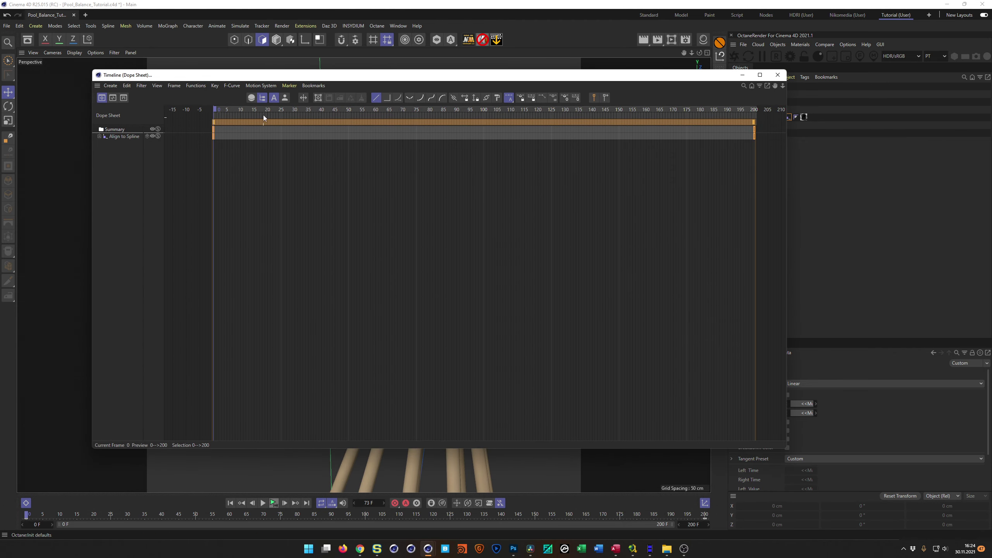
click(215, 85)
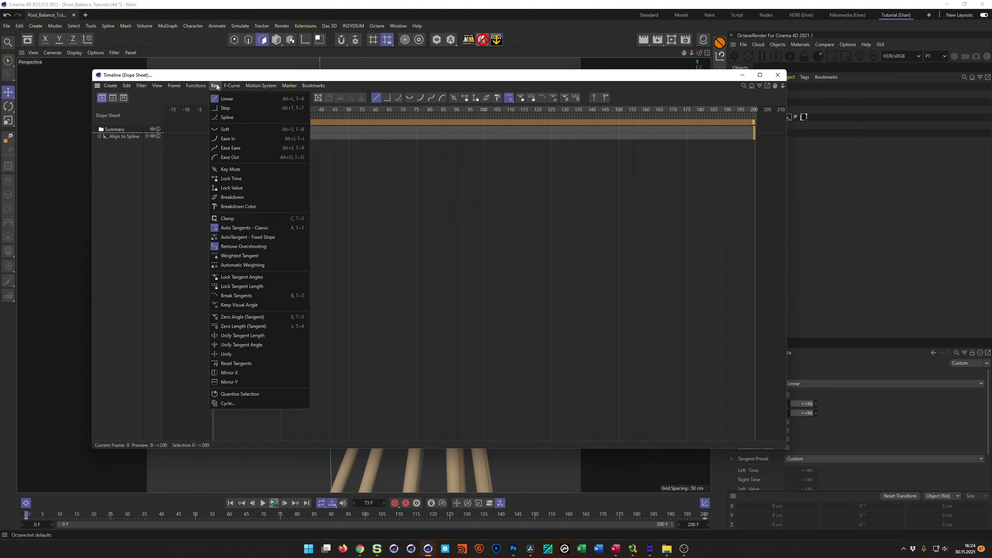
click(228, 372)
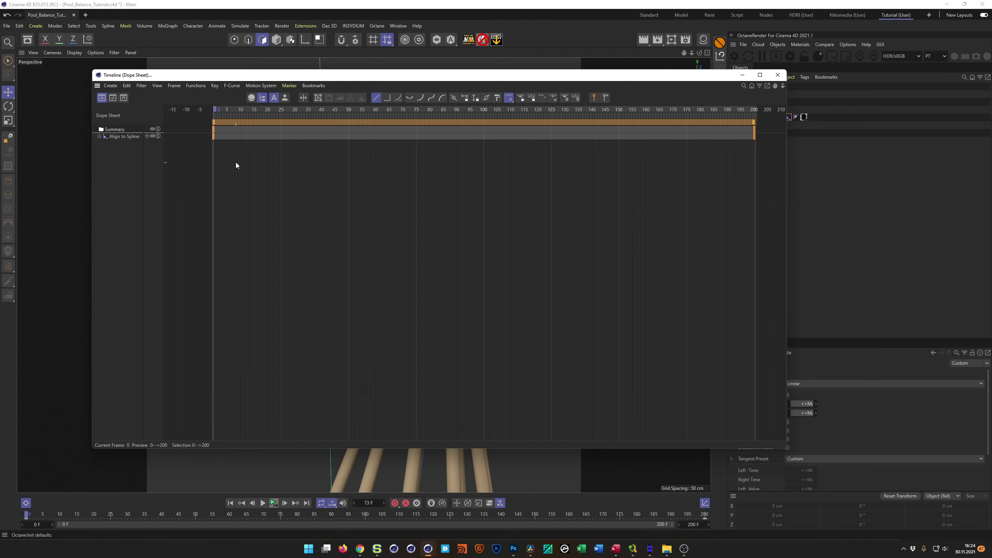
click(778, 76)
click(273, 503)
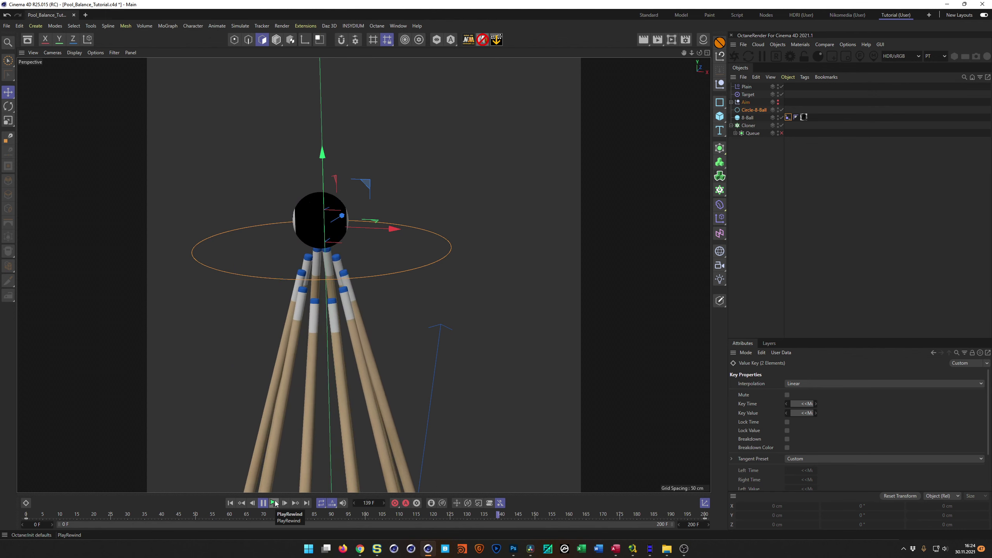
Step: Stop playback, save the scene with Ctrl+S, and show the 8-Ball's Align to Spline settings
click(274, 502)
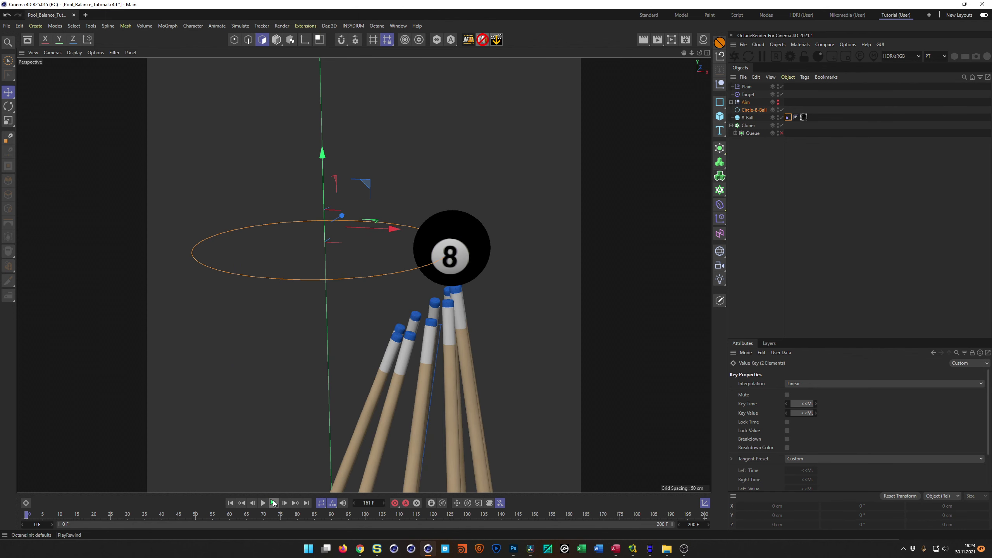
key(ctrl+s)
click(748, 119)
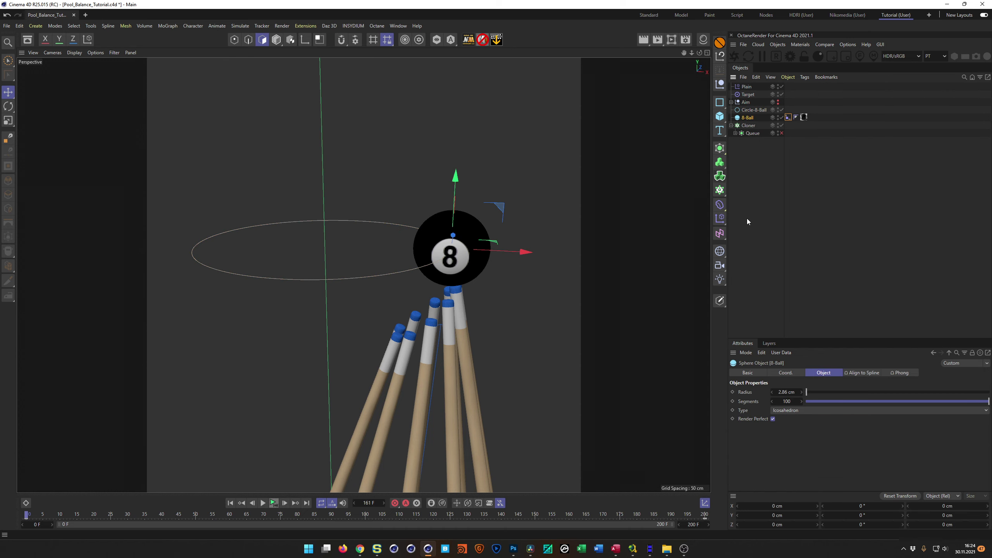
click(788, 118)
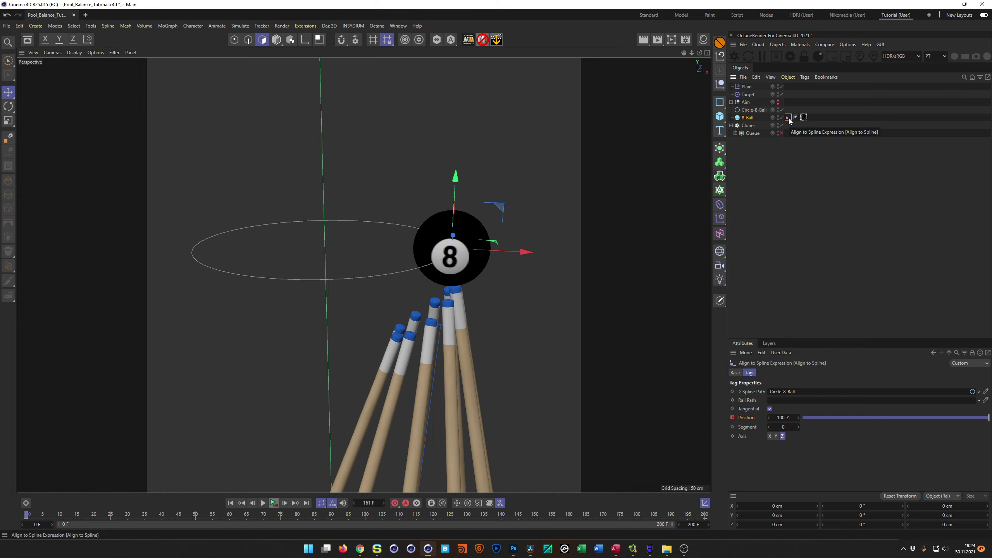
Step: In the 8-Ball's Coord. tab, test pitch values like 12, then reset the rotation to 0°
click(747, 118)
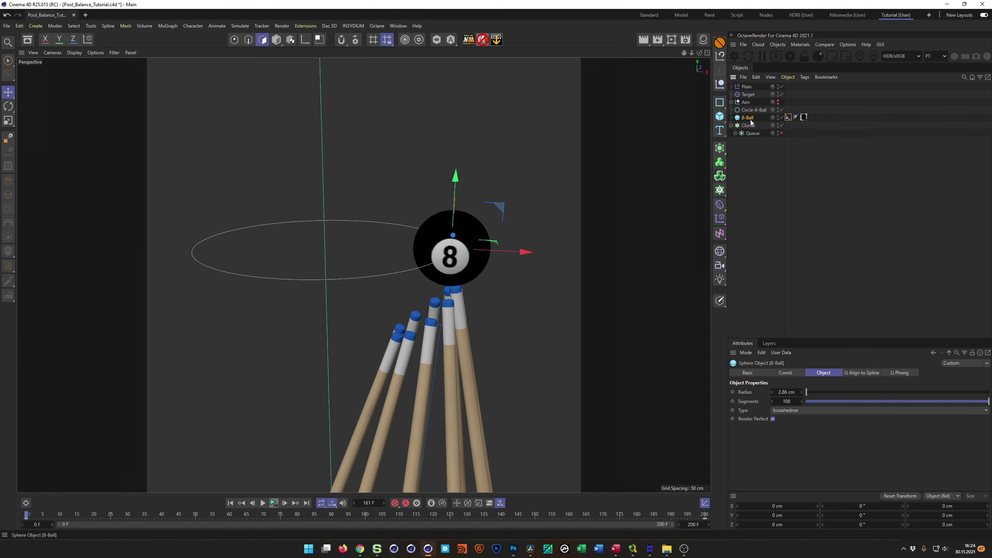
click(796, 374)
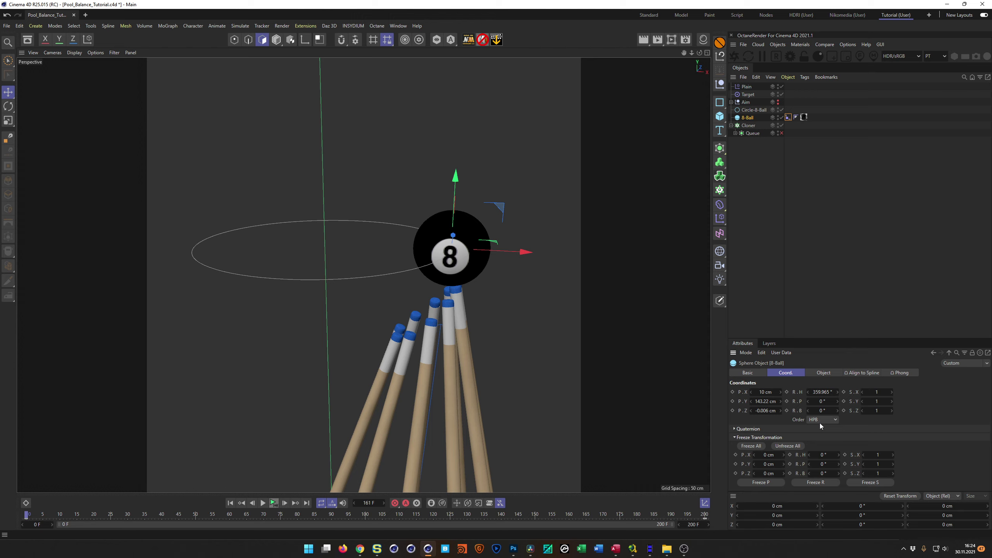
click(820, 393)
key(Return)
click(823, 401)
text(12)
drag(837, 402, 816, 419)
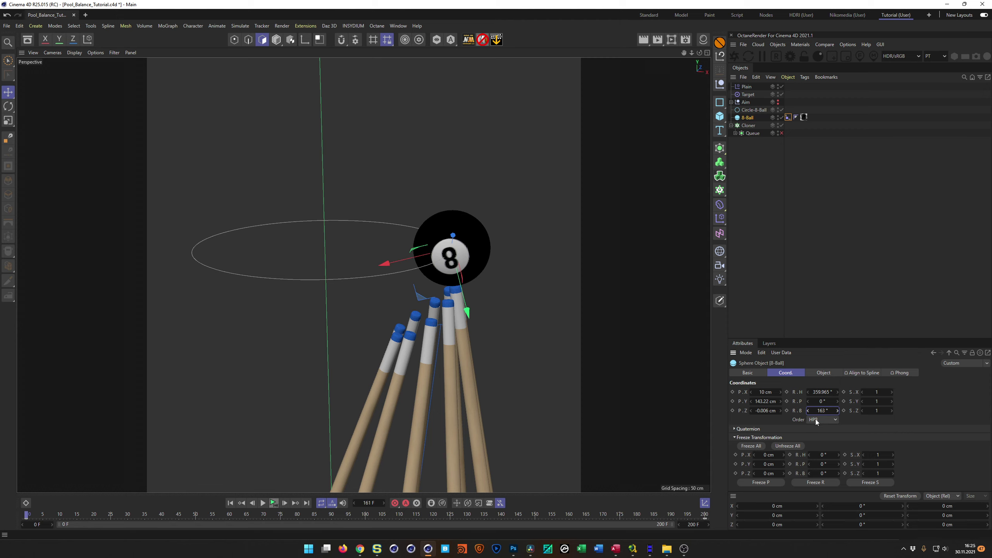
right_click(838, 411)
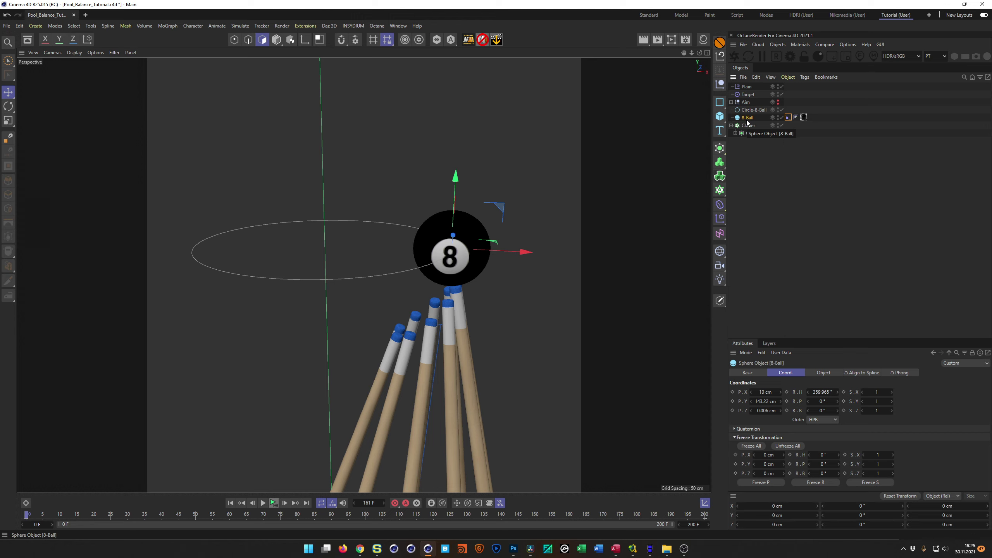
Step: Add a Null object and parent the 8-Ball under it
shift+click(719, 84)
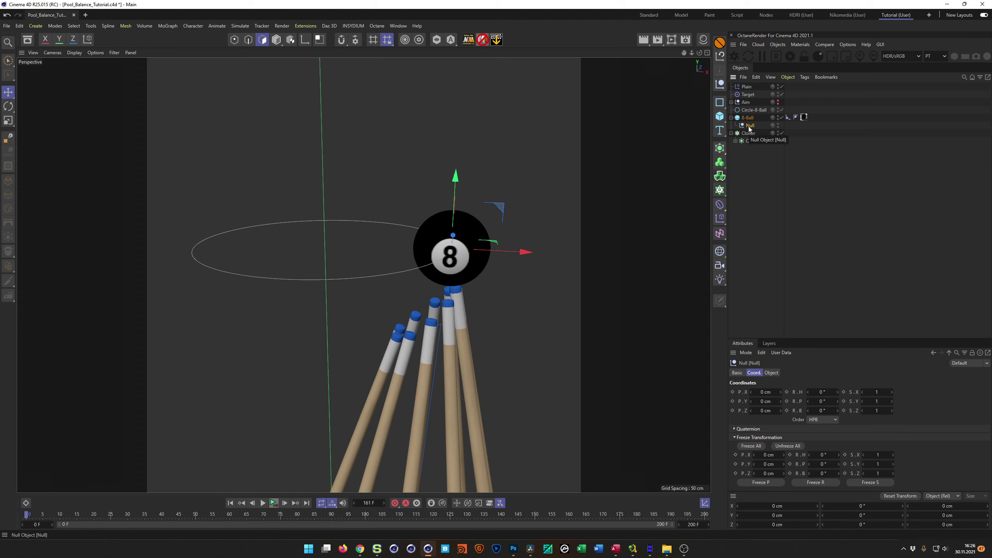
drag(750, 126, 789, 118)
click(789, 125)
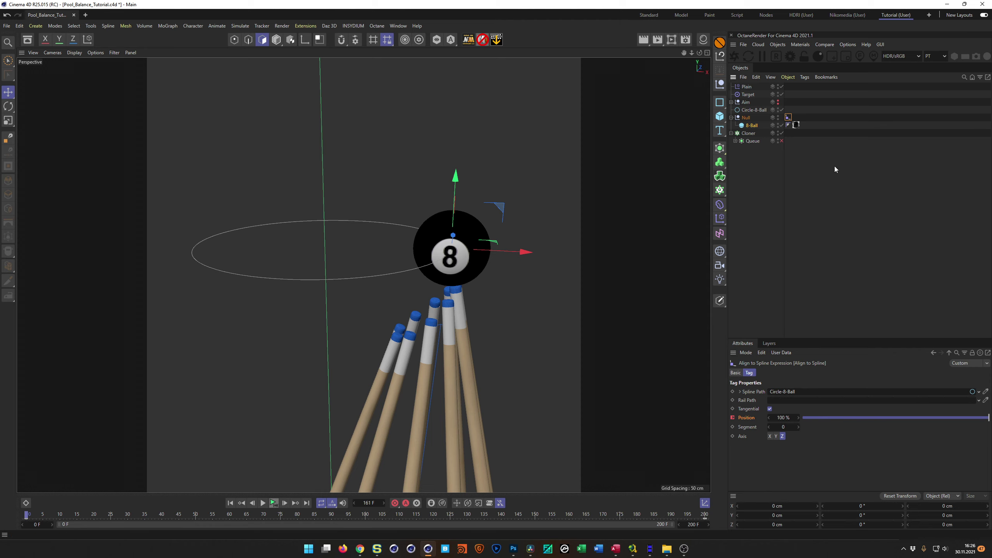
Step: Test the 8-Ball's pitch rotation, play the animation, and save the scene
click(752, 127)
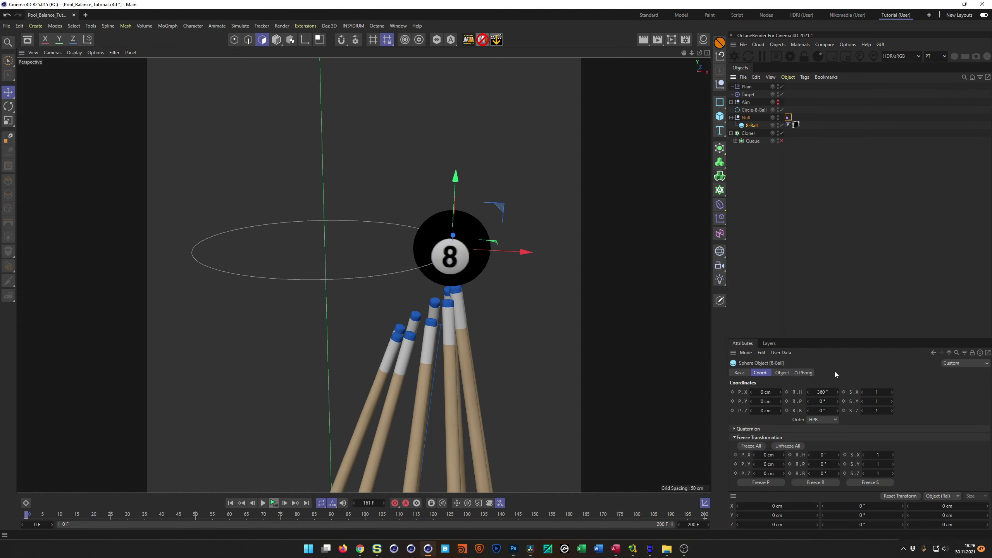
mouse_move(838, 401)
mouse_down()
mouse_move(899, 402)
mouse_move(825, 401)
mouse_move(839, 402)
mouse_up()
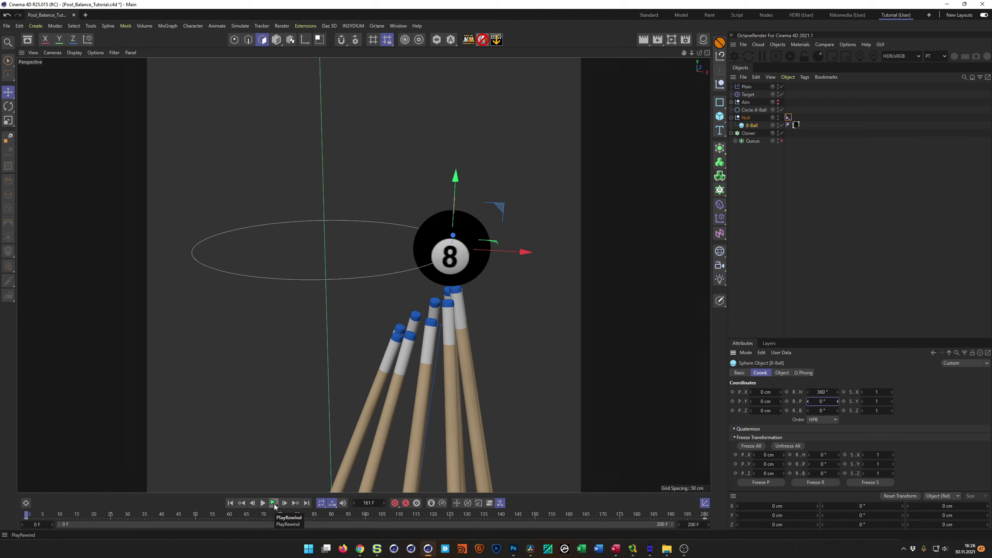
click(274, 503)
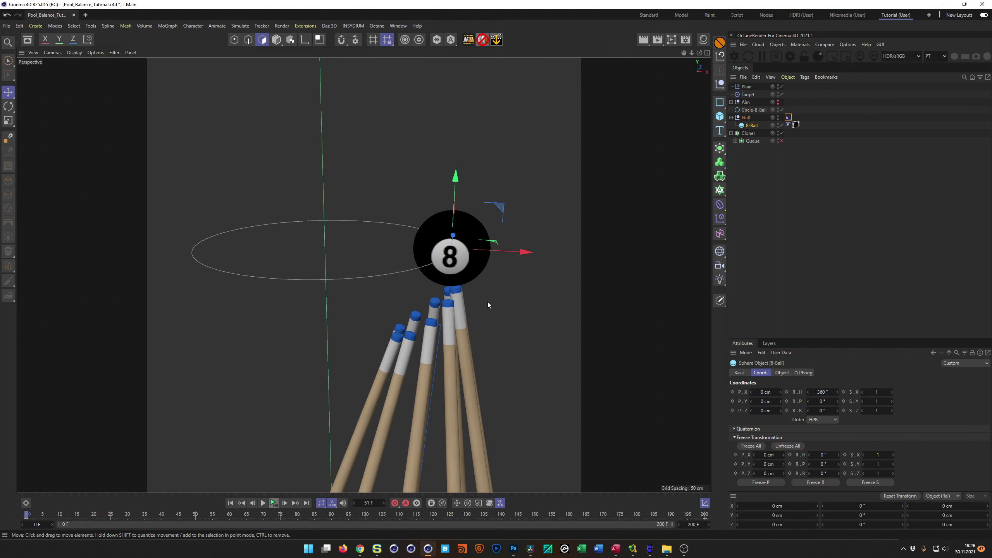
key(ctrl+s)
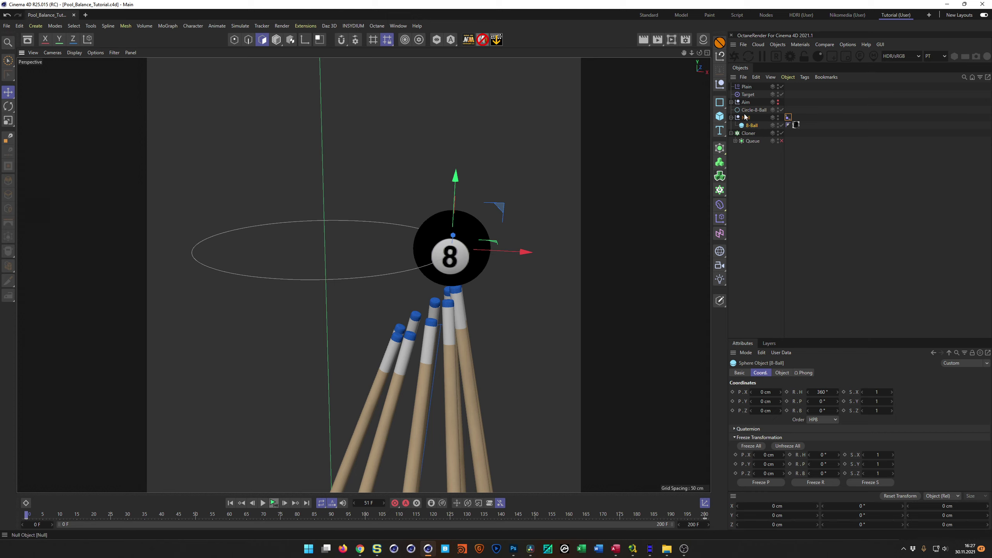
Step: Add an XPresso tag through Commander with 'xpress' and open its editor
click(760, 126)
key(shift+c)
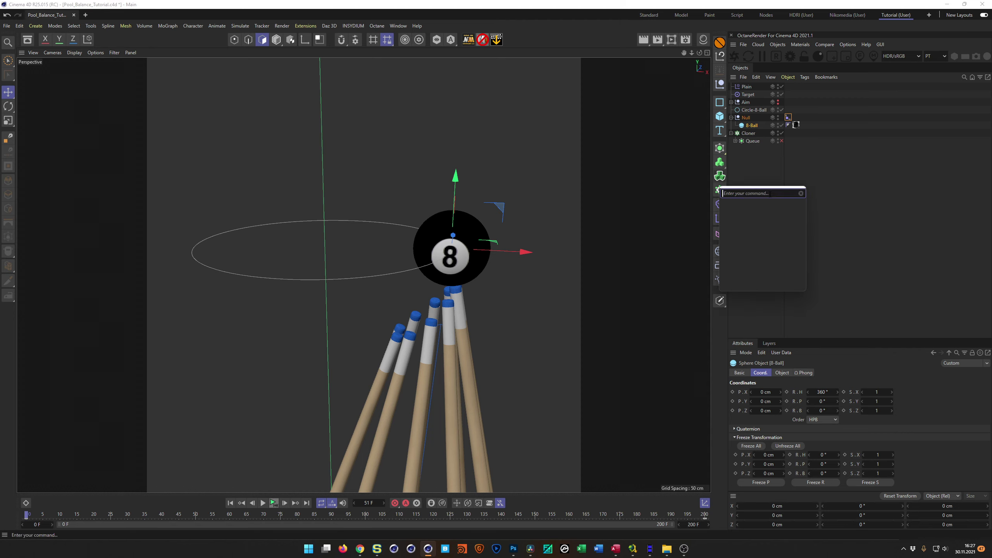
text(xpress)
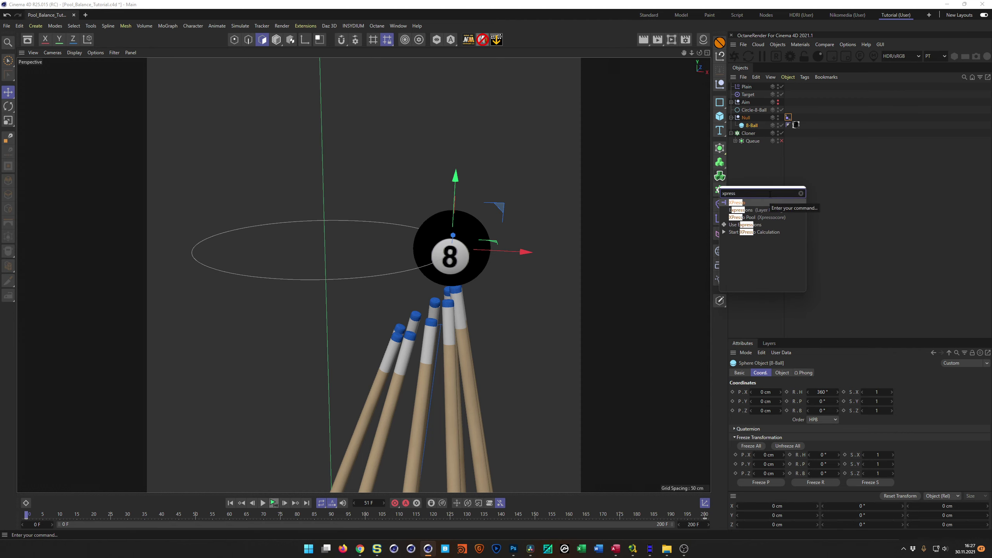
key(Return)
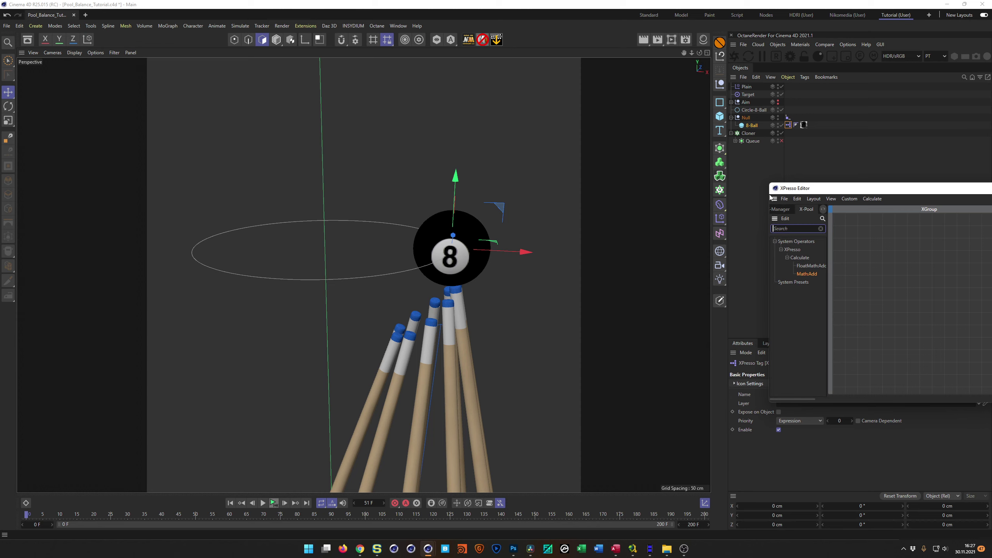
drag(882, 190, 651, 227)
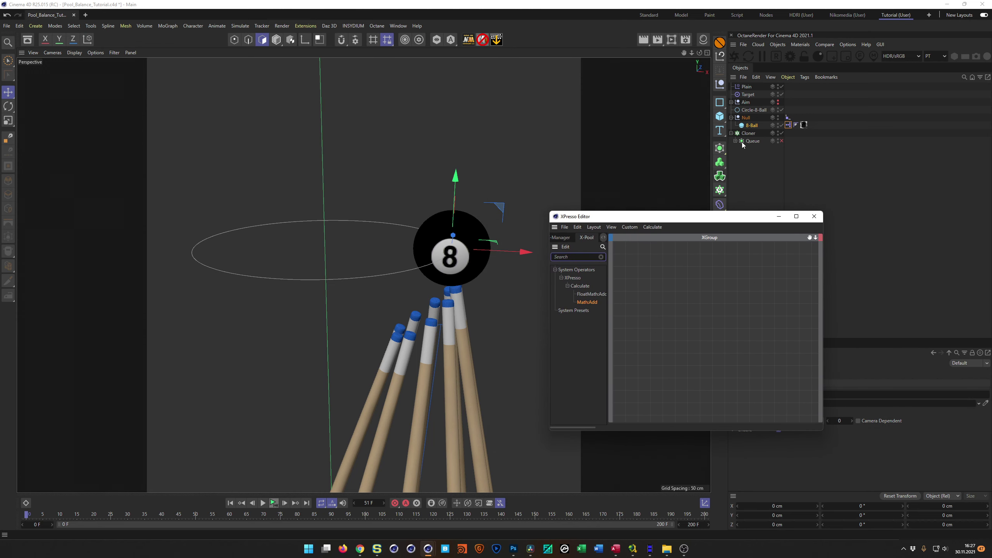
Step: Add an 8-Ball node to the graph with its Rotation . P parameter as a port
drag(751, 126, 745, 283)
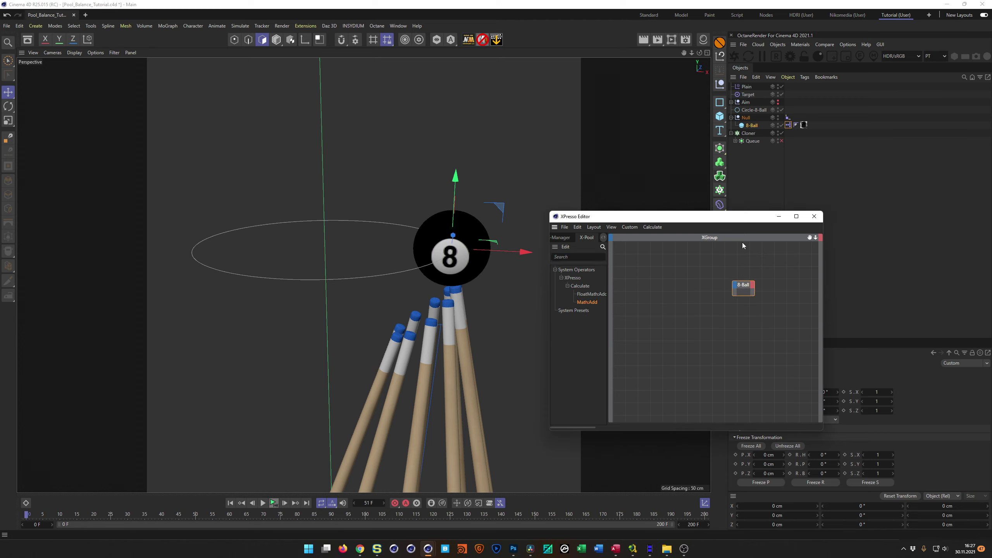
drag(728, 218, 562, 193)
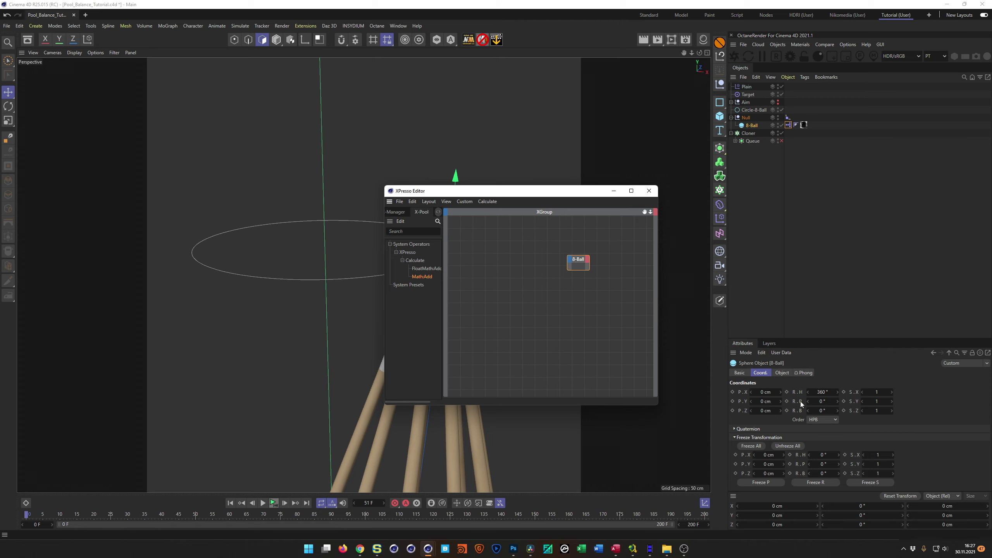
drag(800, 402, 569, 261)
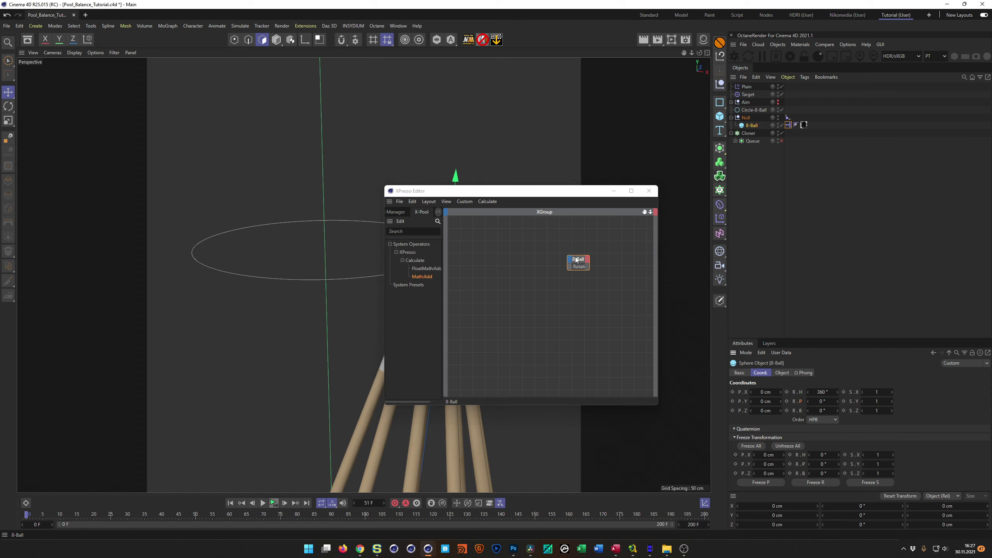
click(575, 258)
drag(584, 262, 592, 268)
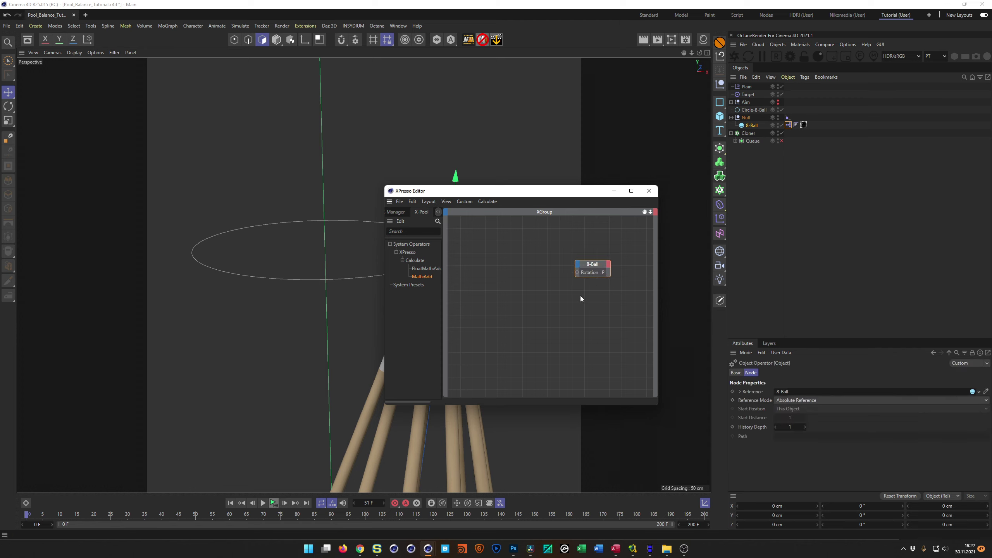
Step: Drag a Time node from X-Pool beside the 8-Ball node and give it a Frame output
click(409, 232)
text(time)
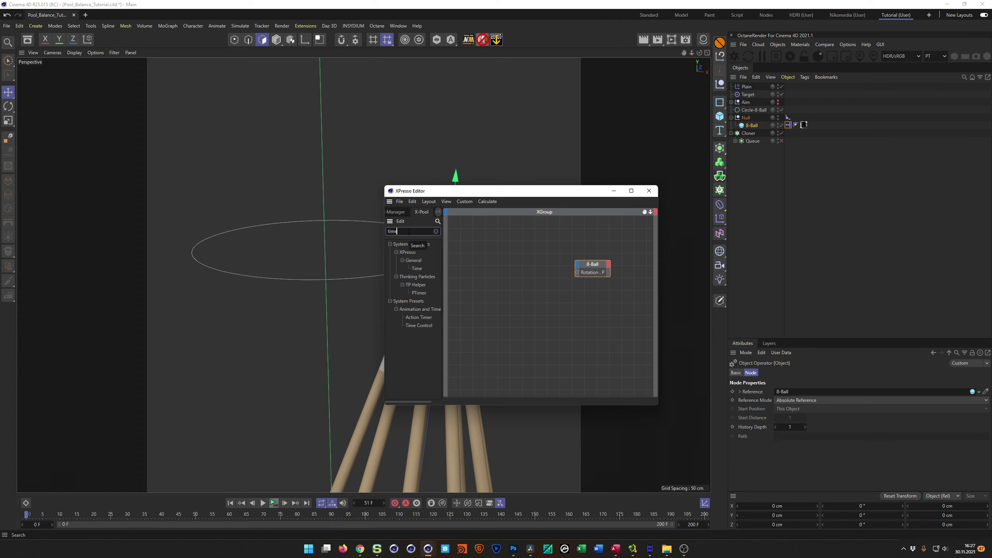
drag(417, 269, 504, 263)
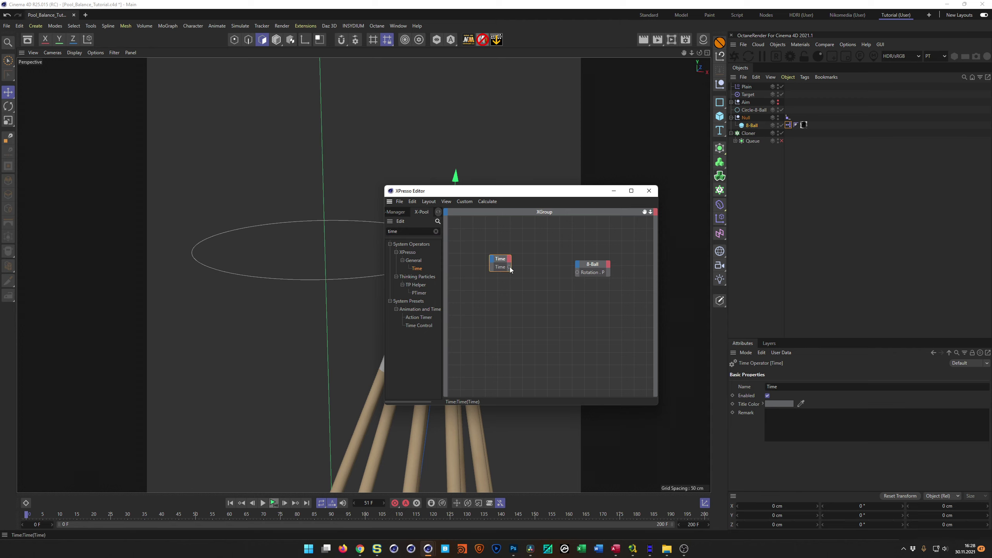
click(510, 261)
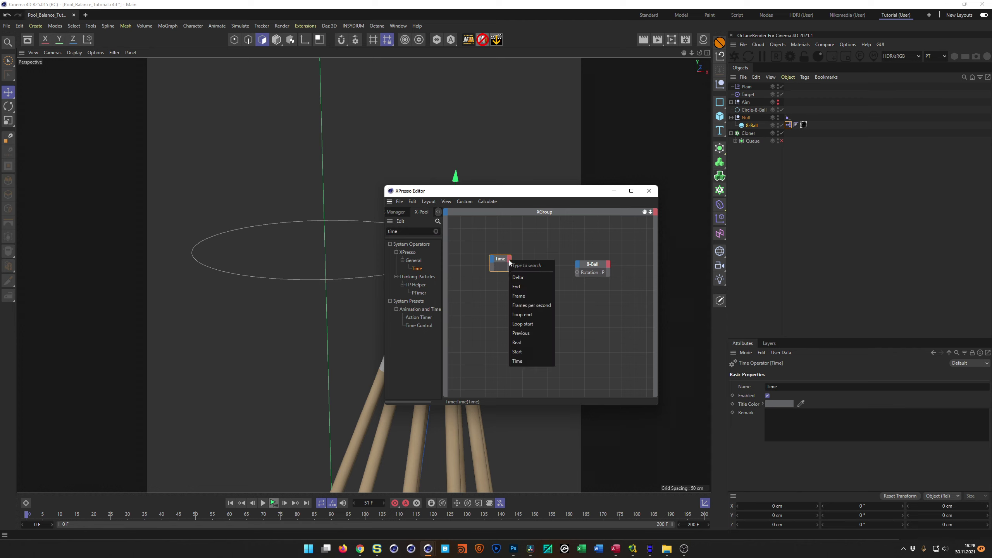
click(527, 296)
drag(502, 261, 498, 262)
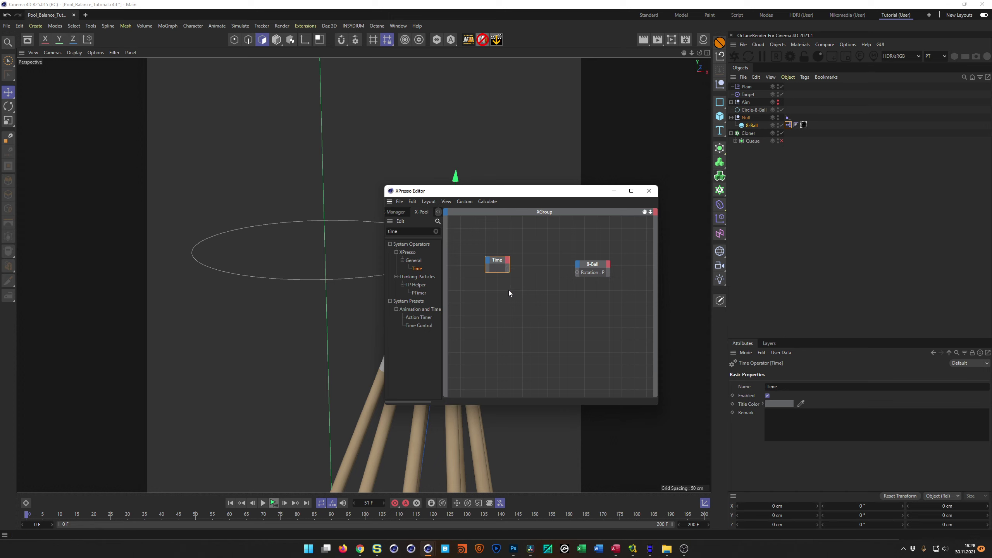
click(508, 260)
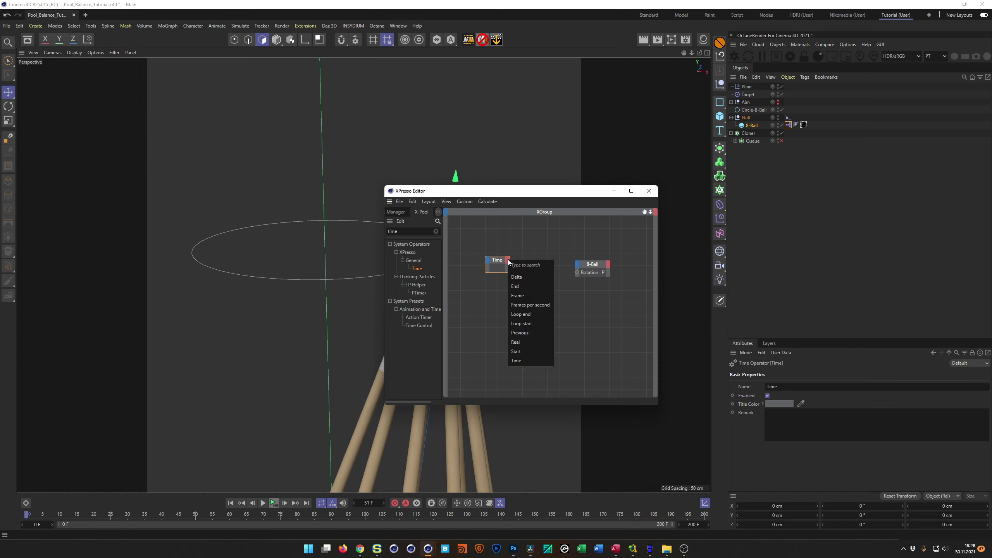
click(517, 296)
drag(497, 266, 494, 268)
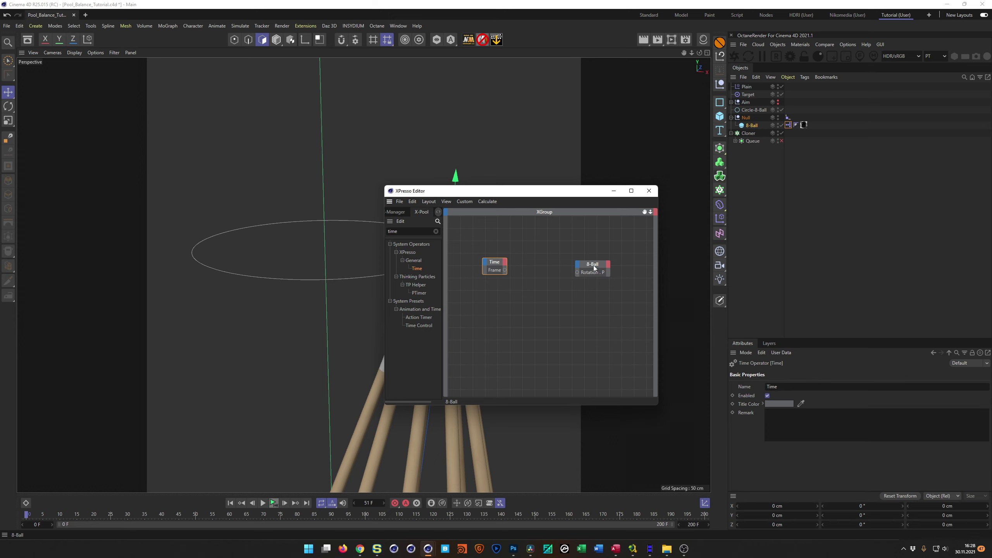
Step: Find Range Mapper in X-Pool and place it between the Time and 8-Ball nodes
click(410, 231)
text(range)
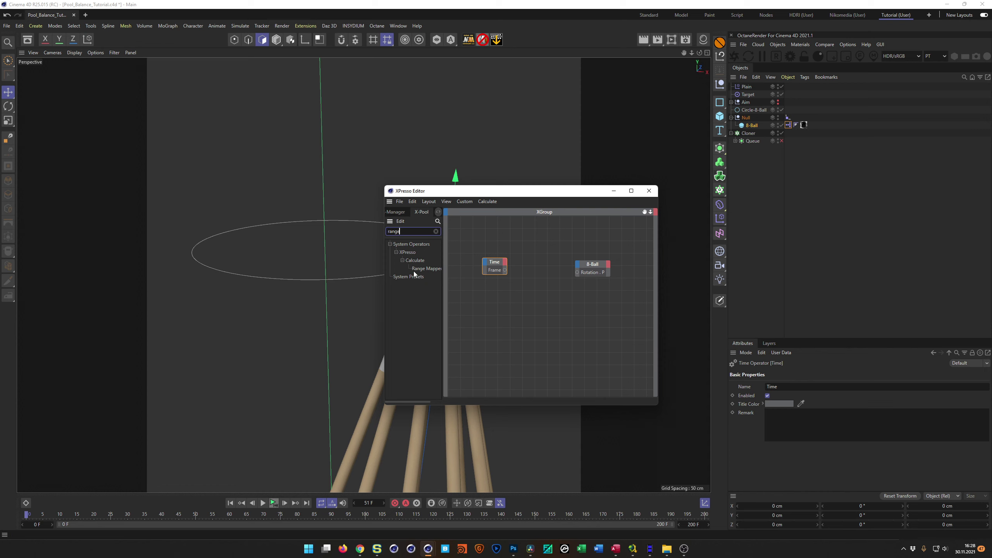
click(416, 270)
mouse_move(538, 266)
mouse_down()
mouse_move(606, 263)
mouse_move(545, 262)
mouse_up()
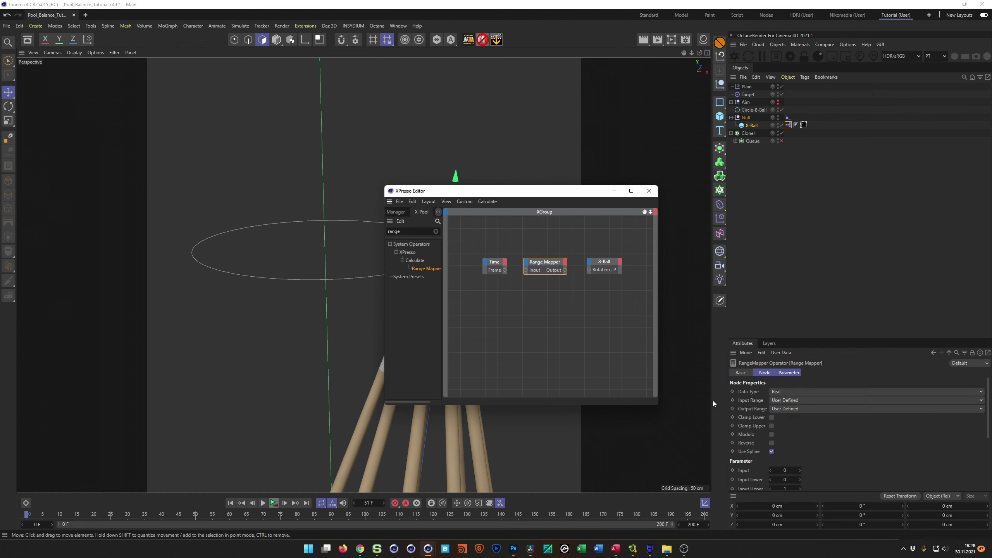
Step: Set the Range Mapper output to Degree, feed it Time's Frame, and set input upper 100
click(794, 409)
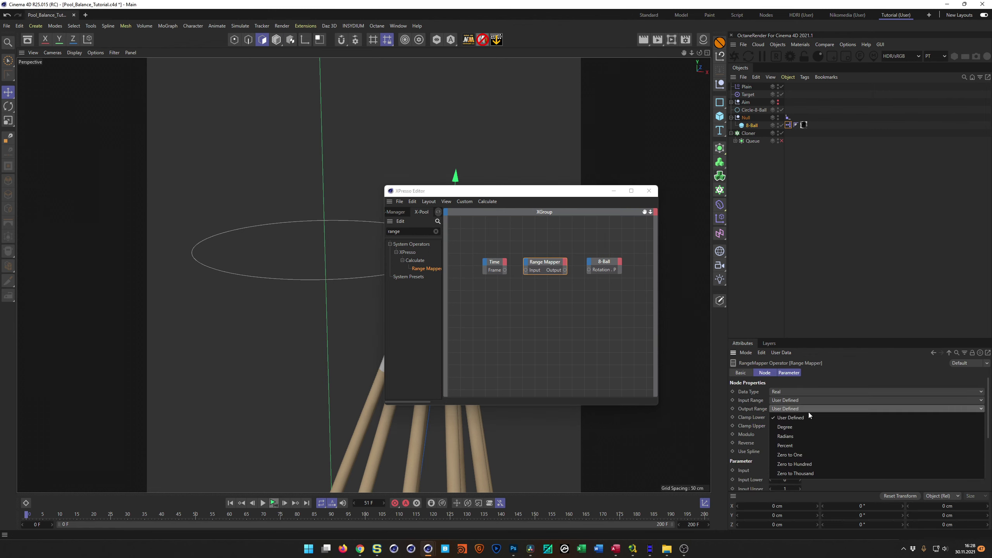
click(813, 428)
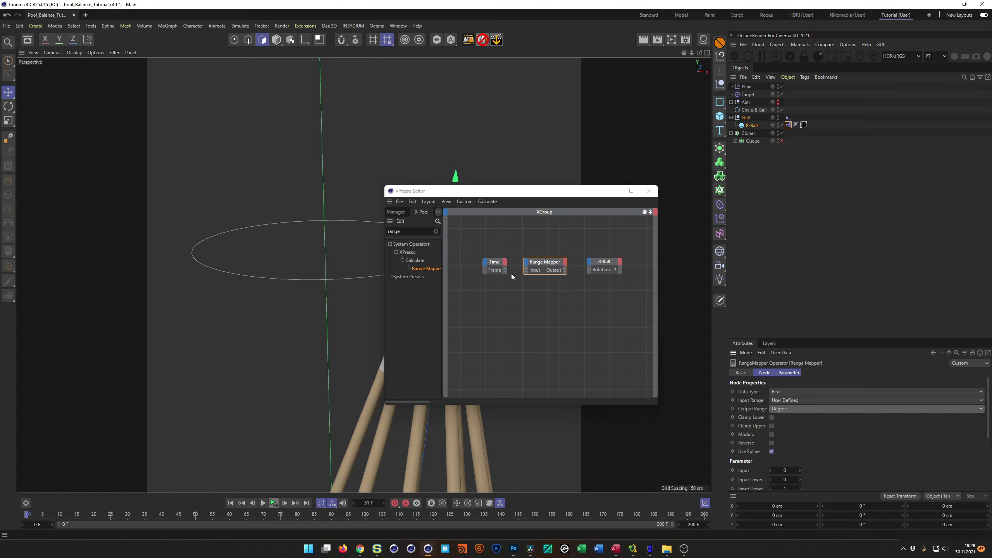
drag(505, 270, 526, 271)
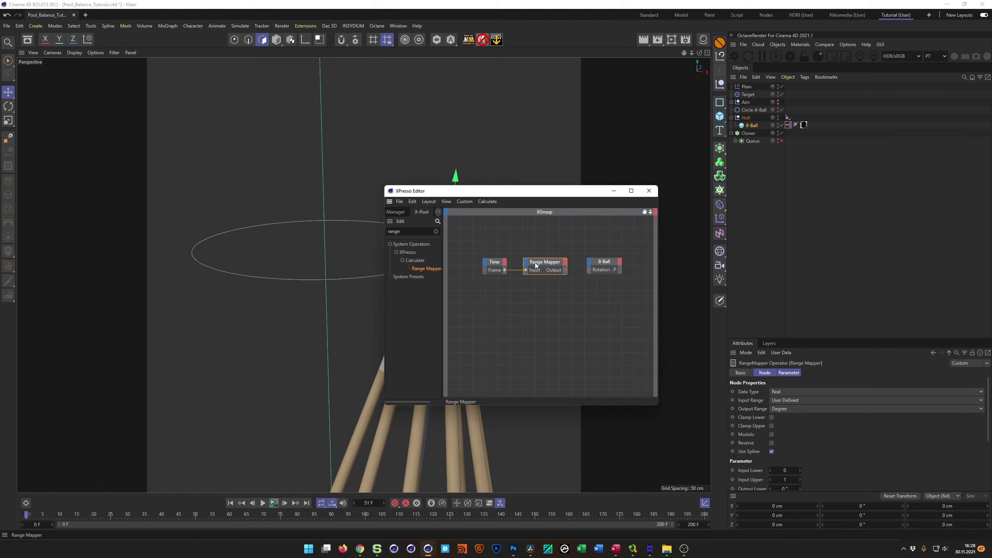
drag(809, 337, 804, 224)
click(788, 370)
text(100)
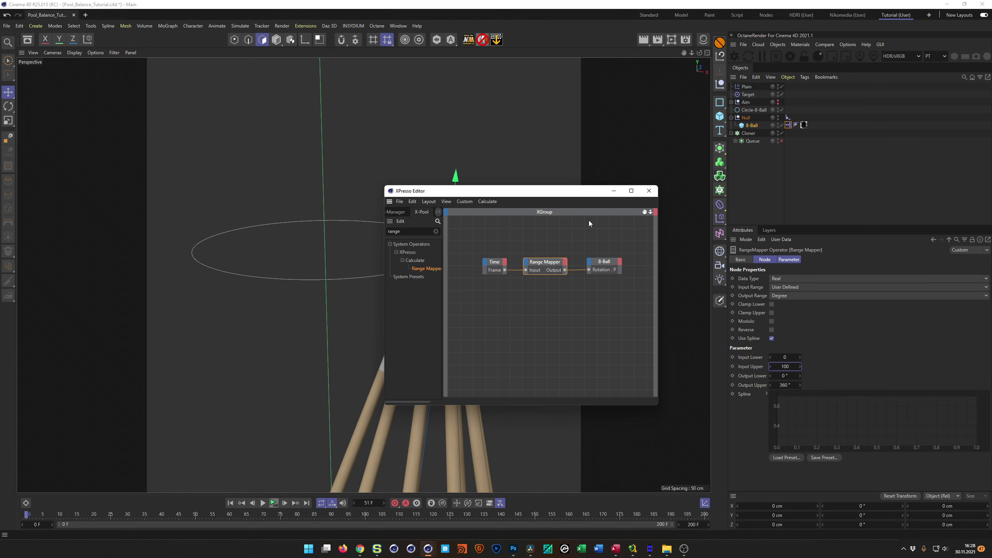
drag(572, 193, 830, 97)
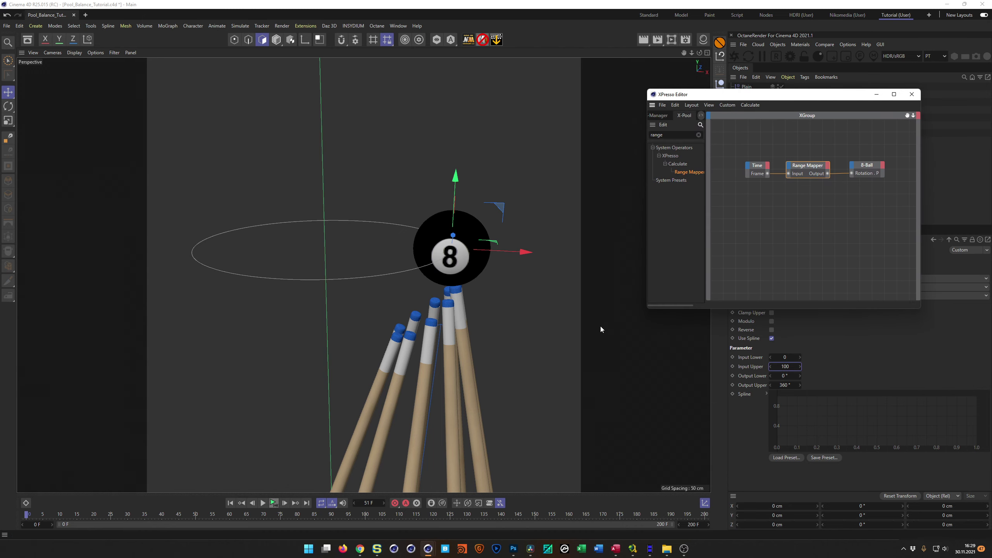
Step: Raise the Range Mapper's Output Upper from 360° to 720° and replay to check the faster spin
click(276, 504)
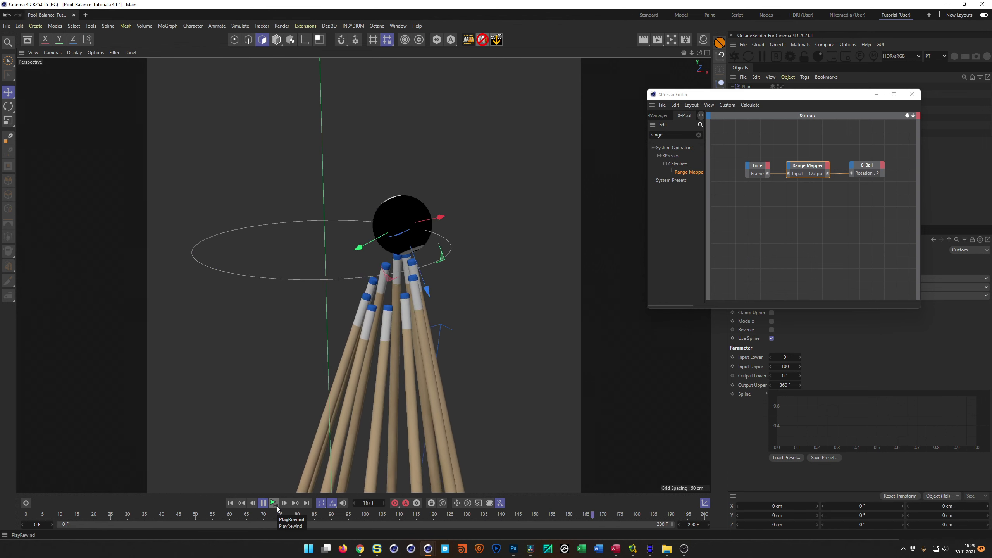
click(277, 506)
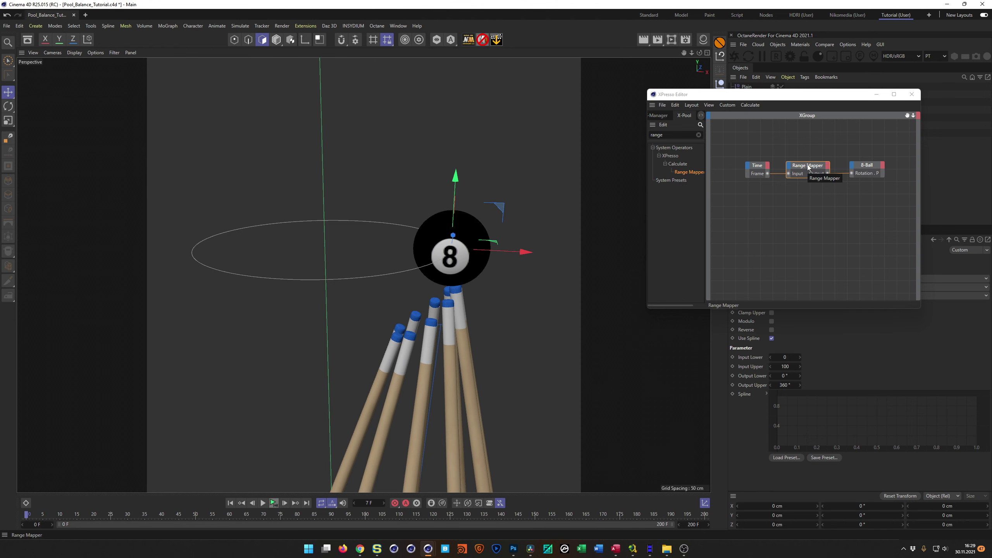
click(786, 385)
text(720)
key(Return)
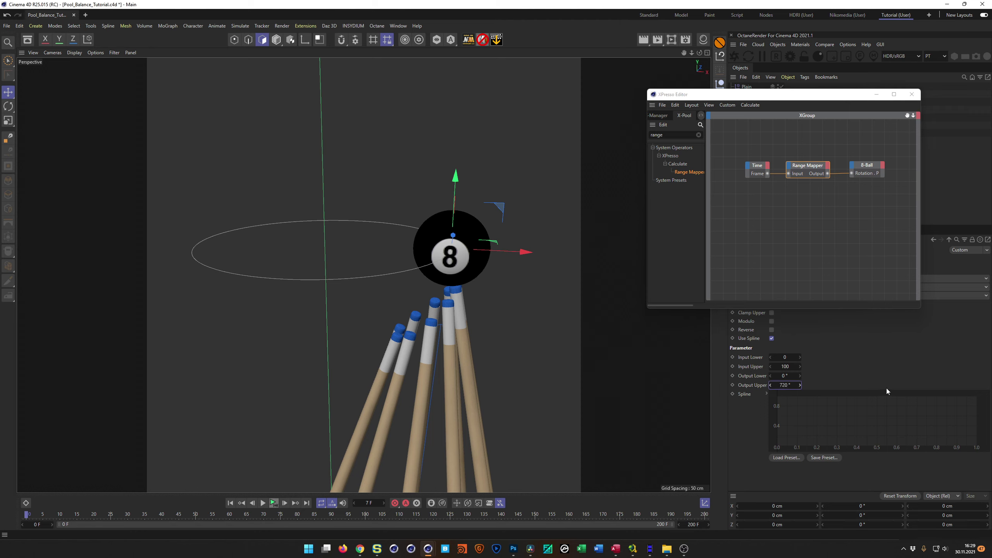
click(275, 503)
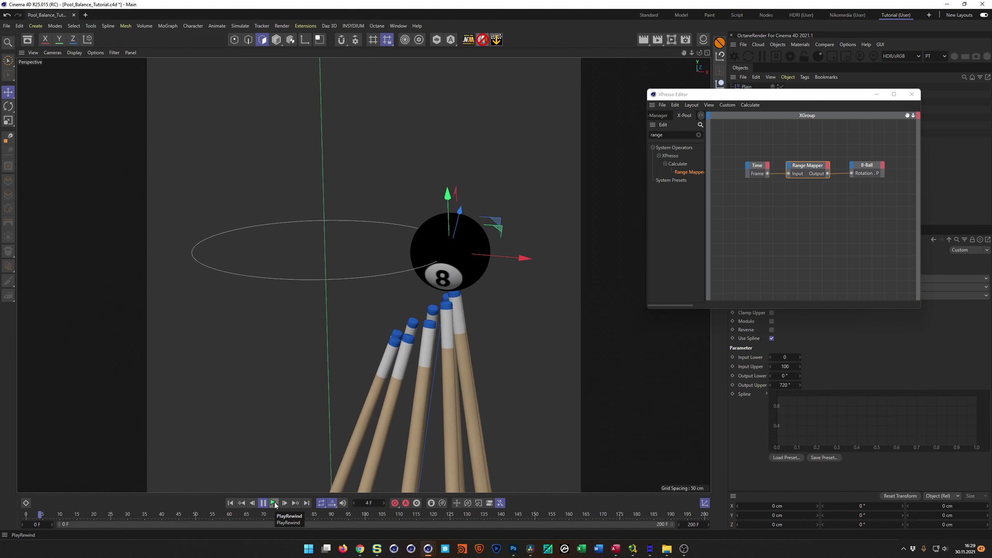
click(274, 503)
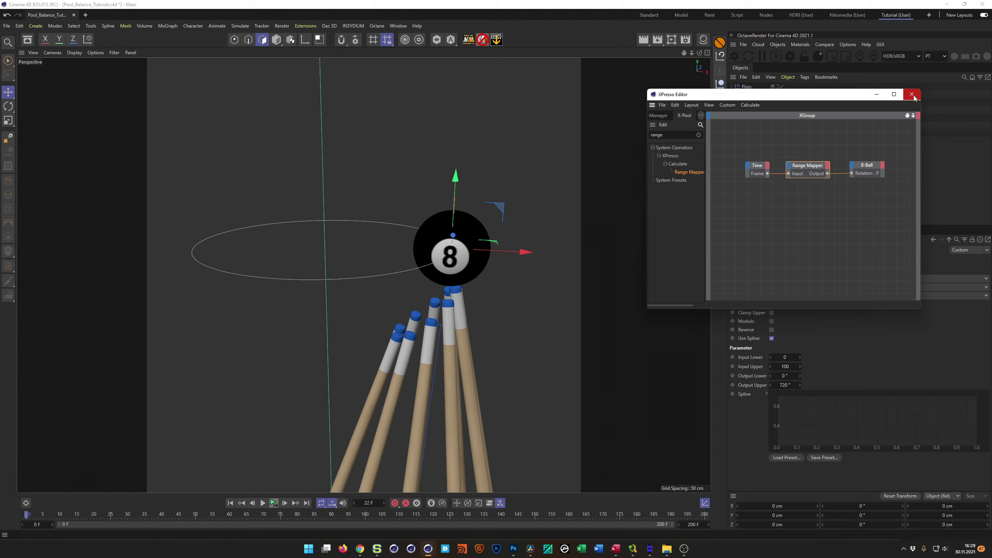
Step: Close the XPresso Editor and preview the spinning 8-ball animation
click(912, 94)
scroll(433, 247, down, 4)
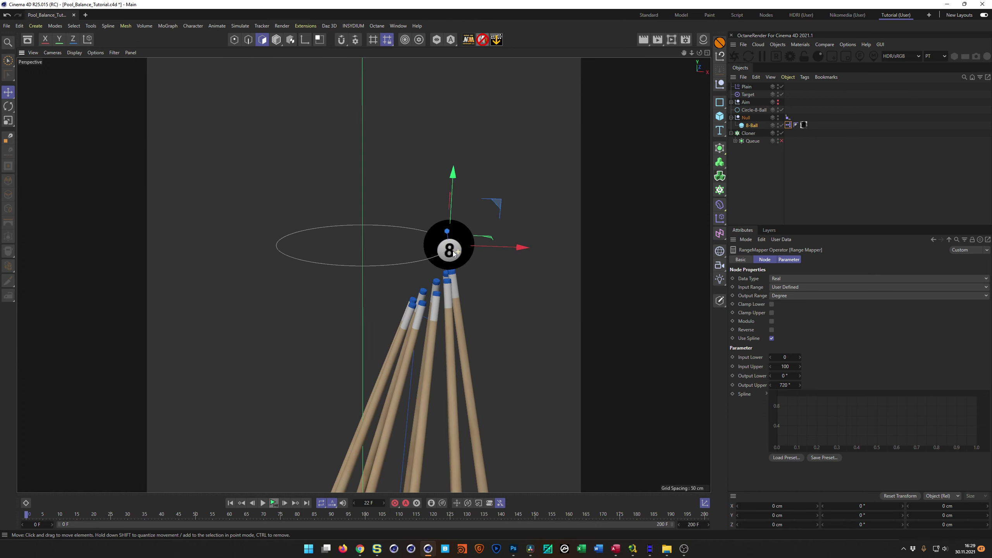
scroll(469, 251, up, 2)
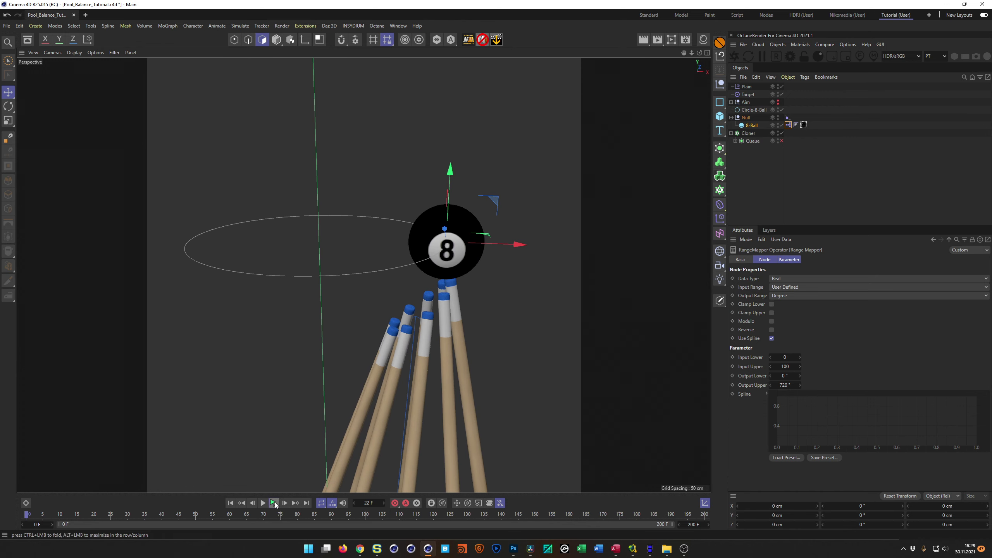
click(275, 503)
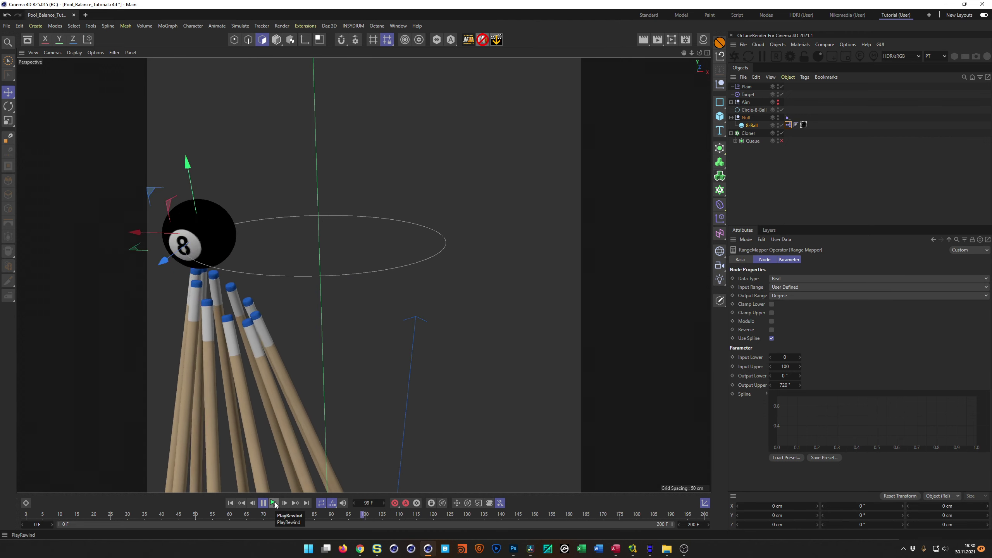
click(275, 503)
click(274, 503)
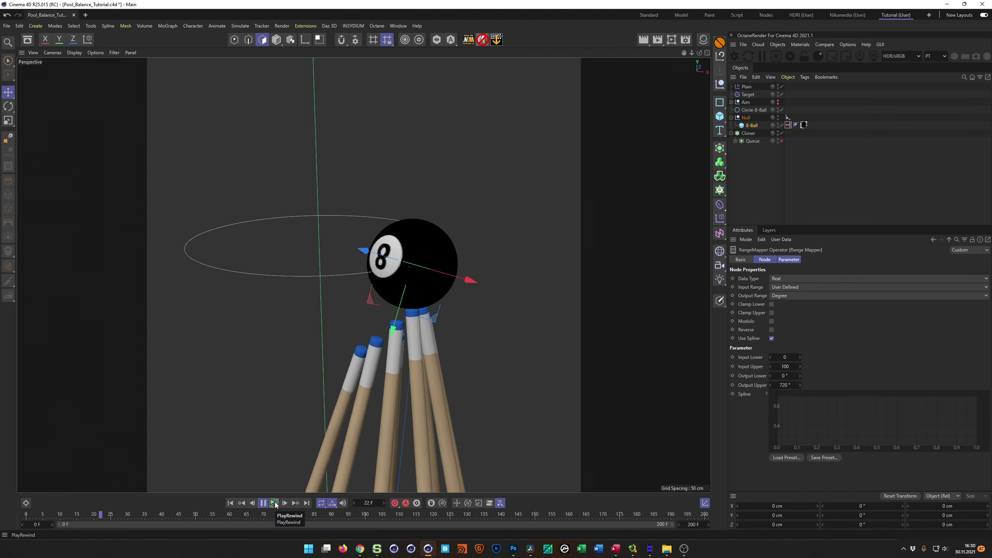
click(274, 502)
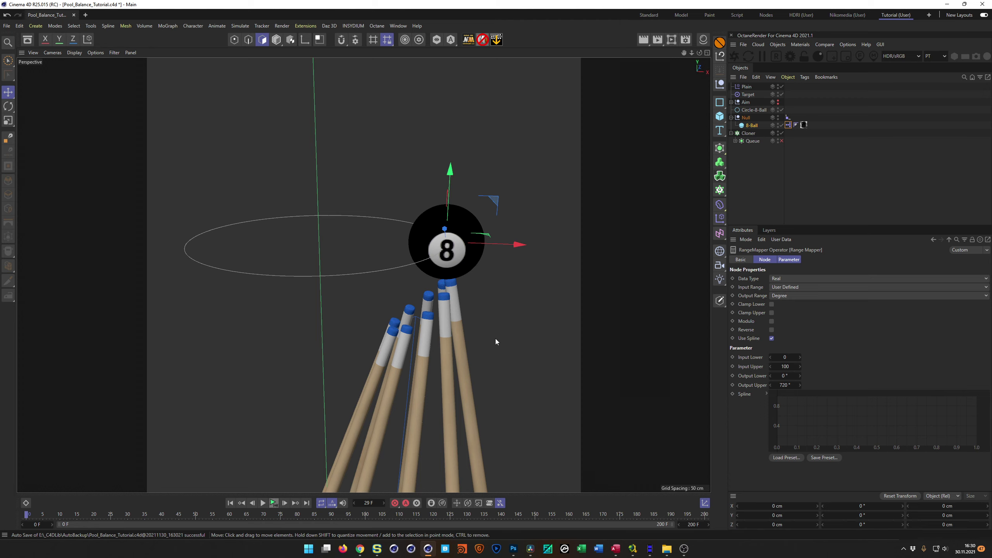
Step: Orbit around the 8-ball and cues and save the scene
alt+drag(453, 259, 410, 288)
scroll(401, 300, down, 2)
scroll(483, 265, up, 8)
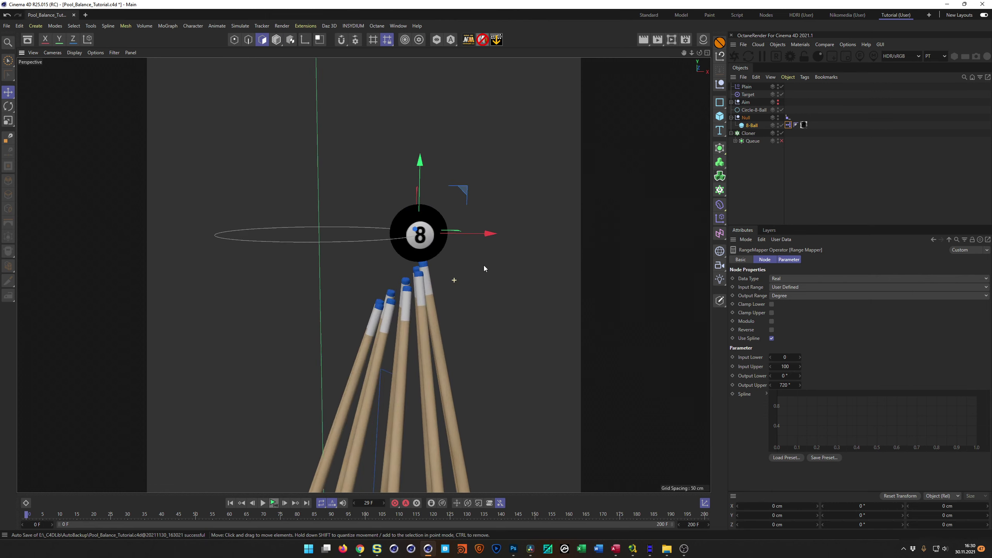
scroll(305, 281, down, 8)
alt+drag(242, 300, 438, 281)
key(ctrl+s)
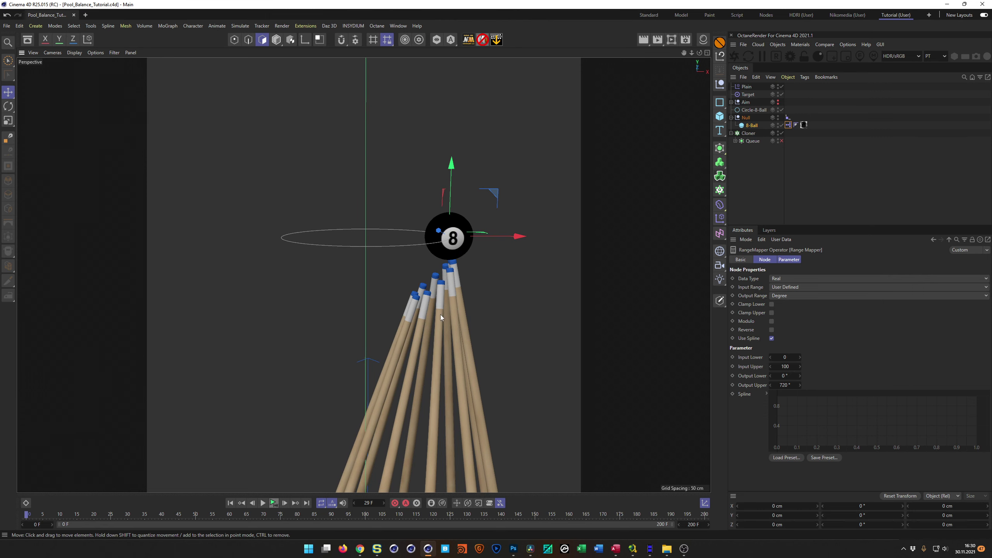
alt+drag(440, 223, 462, 266)
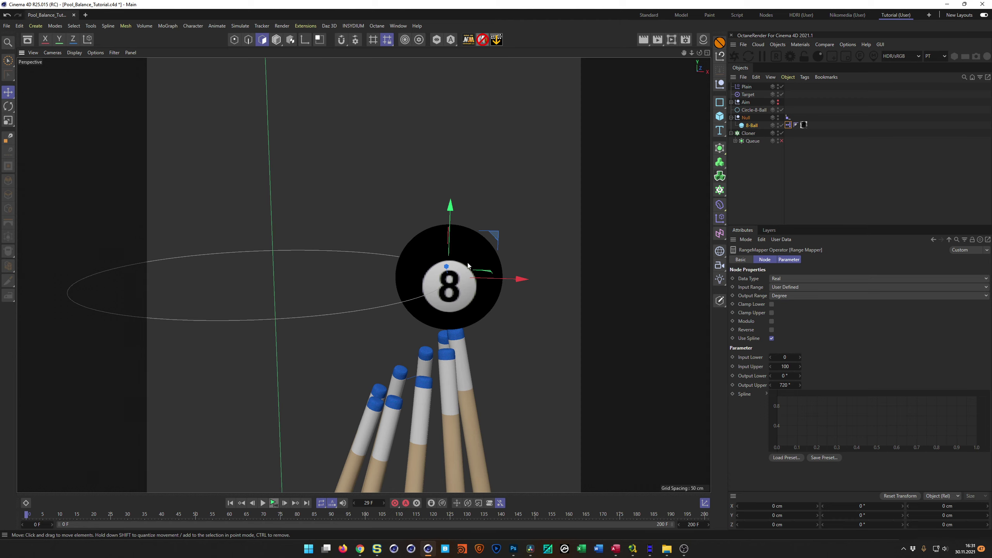
Step: Select 8-Ball and add a Cube primitive nested under it
click(751, 126)
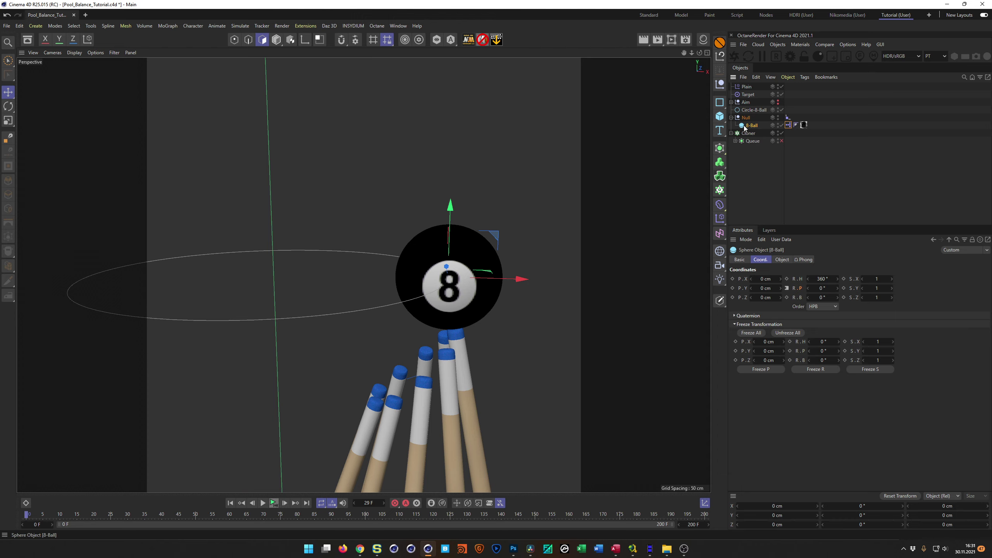
shift+click(720, 117)
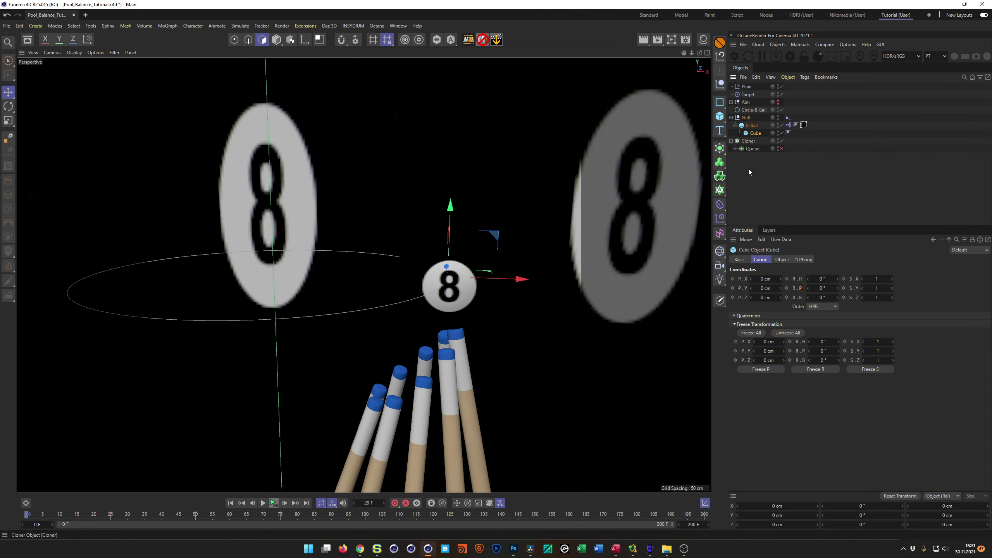
Step: Set the cube's Size X, Y and Z together to 1.5 cm
click(783, 259)
click(796, 282)
drag(744, 280, 795, 301)
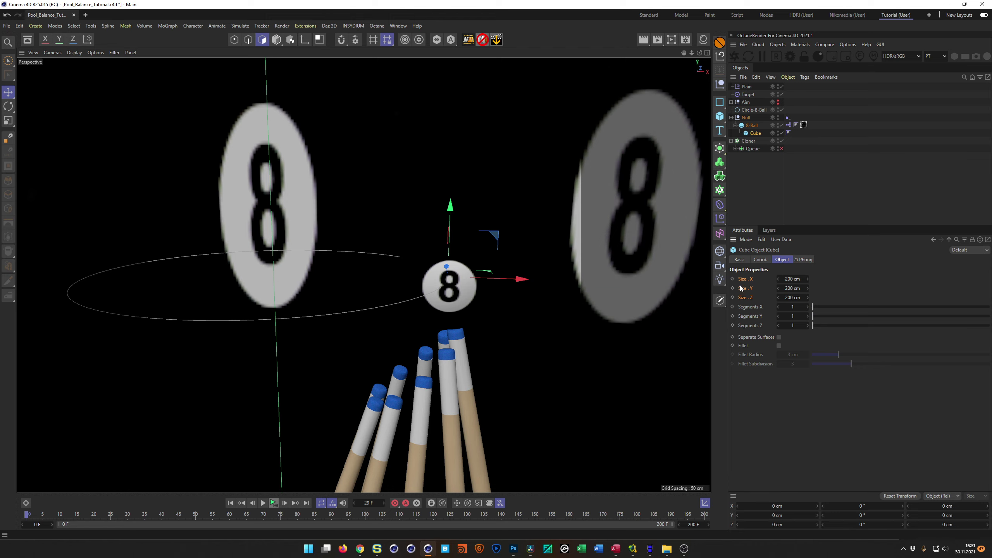
click(788, 279)
text(1,5)
key(Return)
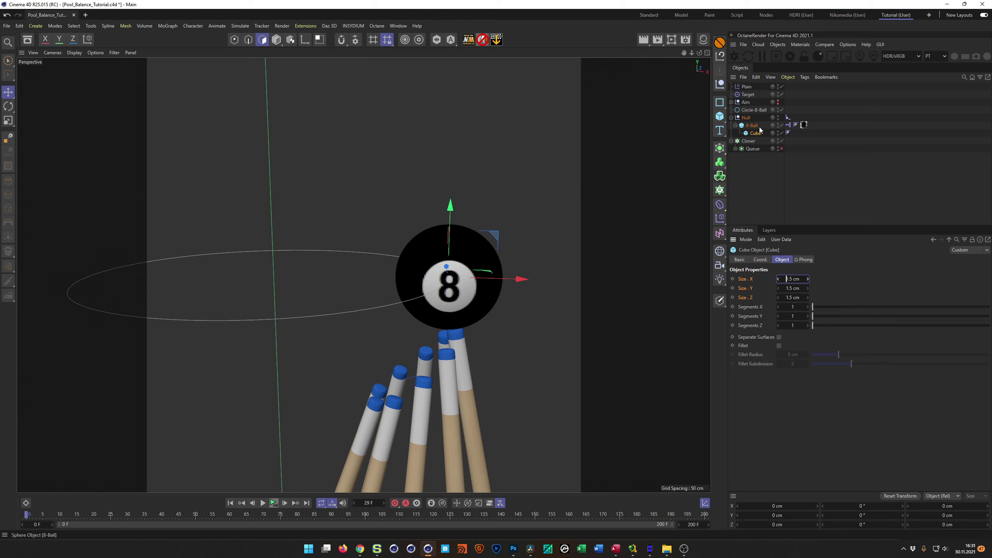
Step: Unparent the Cube from 8-Ball and lift it along Y onto the top of the ball
drag(758, 133, 752, 141)
drag(455, 210, 439, 137)
alt+drag(452, 231, 525, 215)
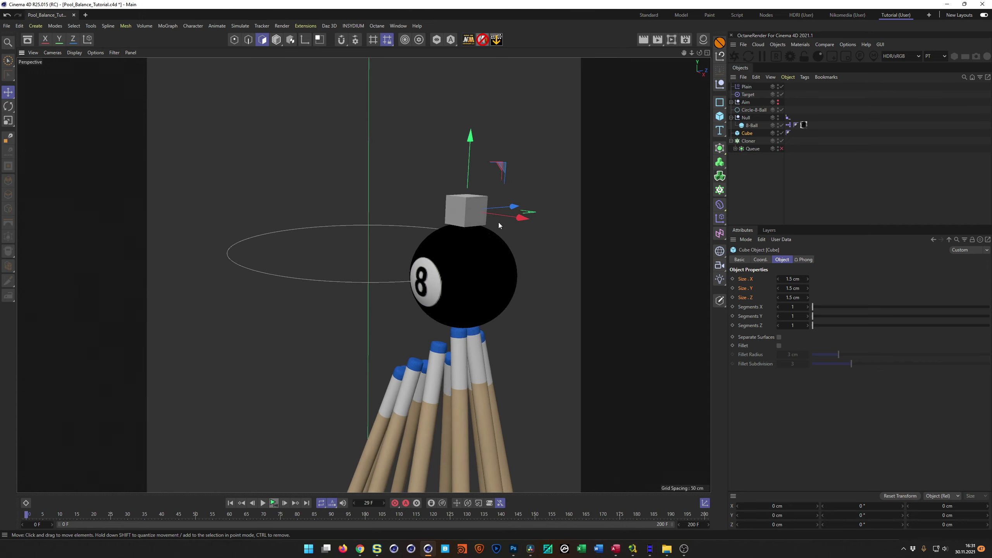
scroll(526, 213, up, 5)
scroll(450, 237, down, 2)
scroll(450, 233, down, 3)
alt+drag(422, 258, 391, 241)
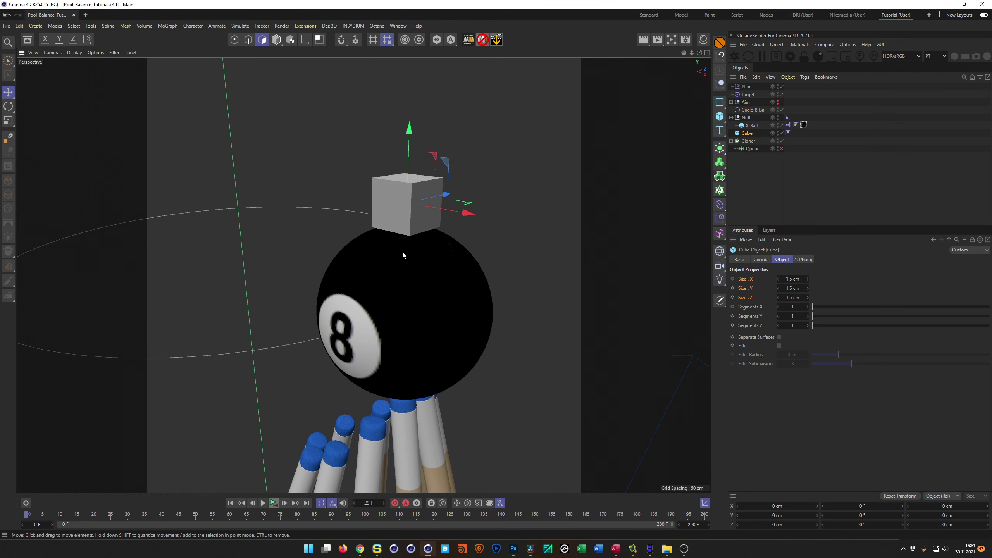
scroll(401, 251, down, 3)
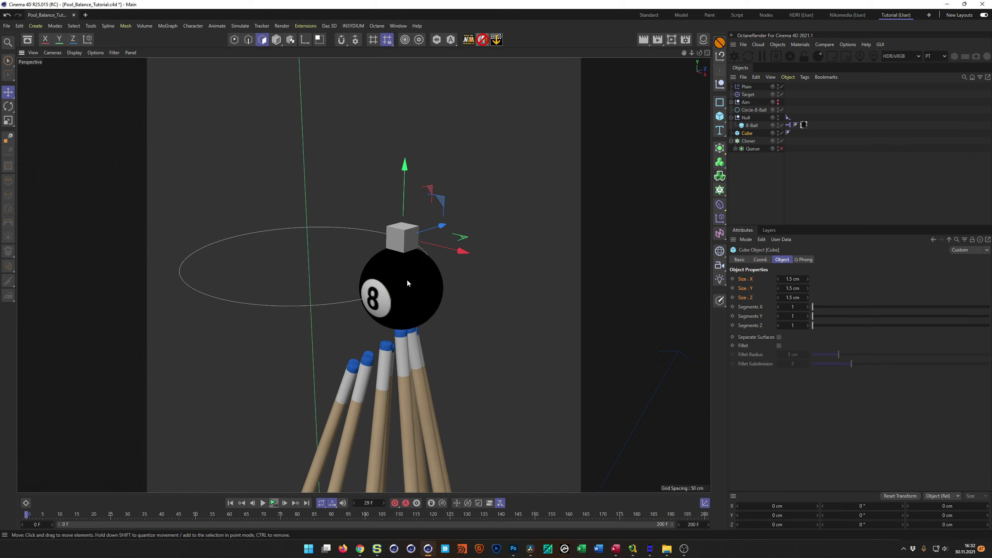
scroll(411, 324, down, 10)
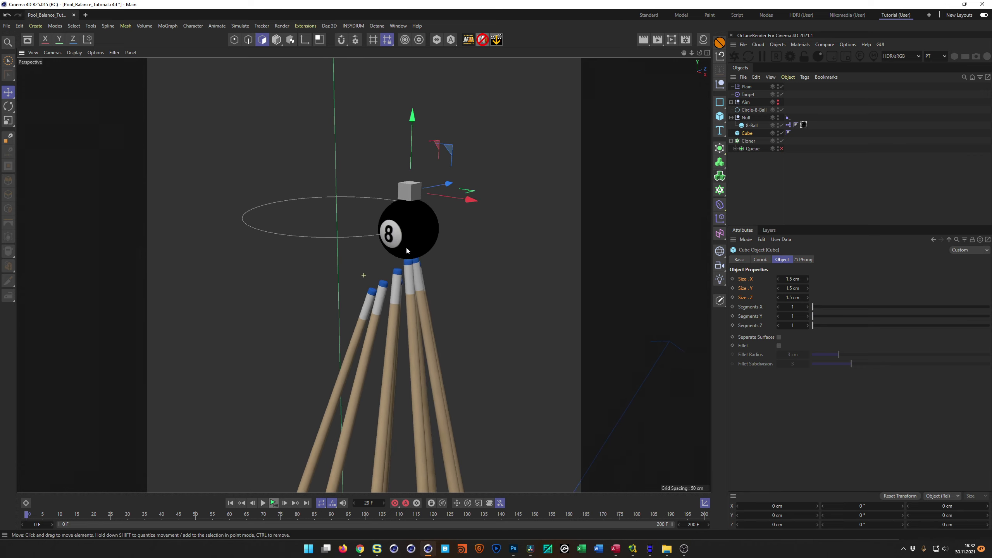
Step: Inspect the cube on the ball from several angles and save the scene
alt+middle_drag(364, 311, 389, 207)
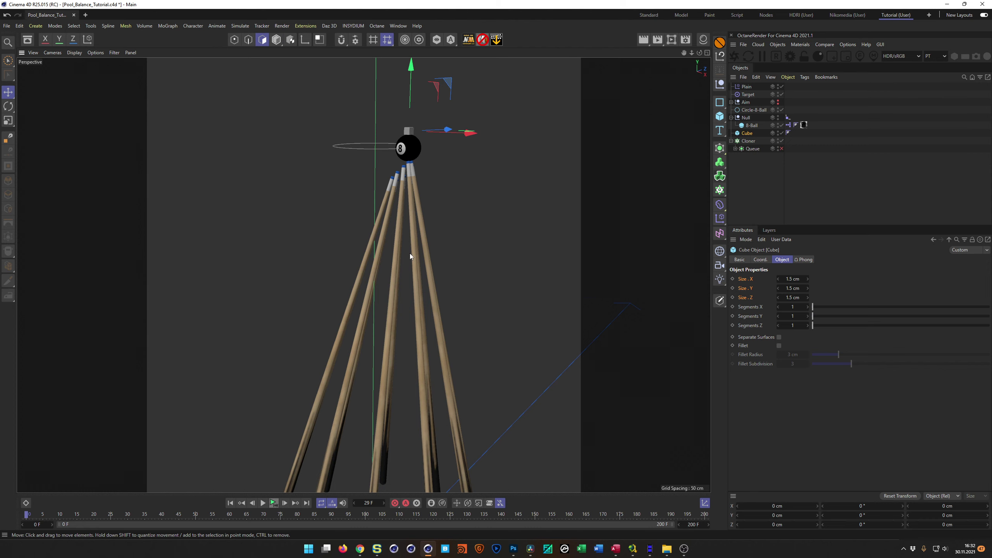
scroll(410, 253, down, 4)
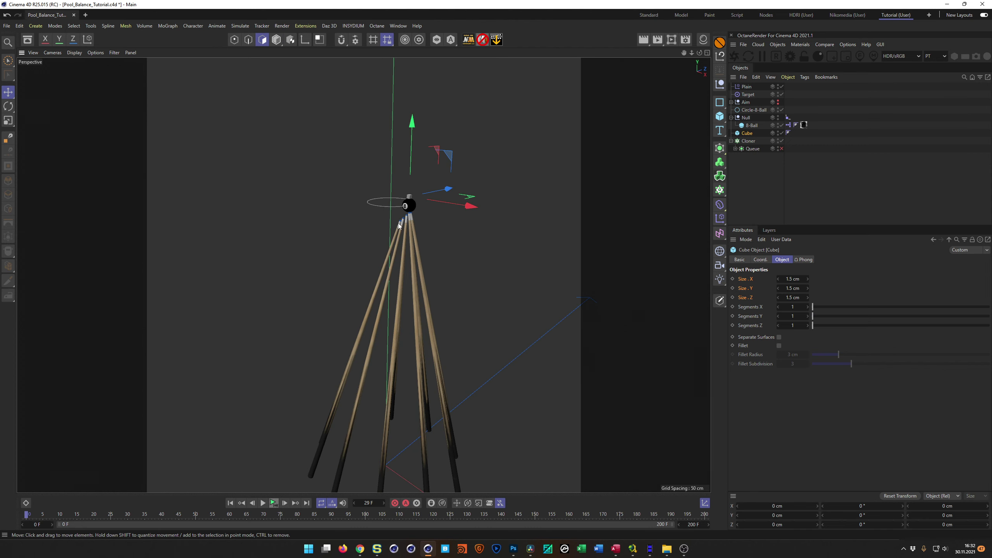
scroll(413, 218, up, 8)
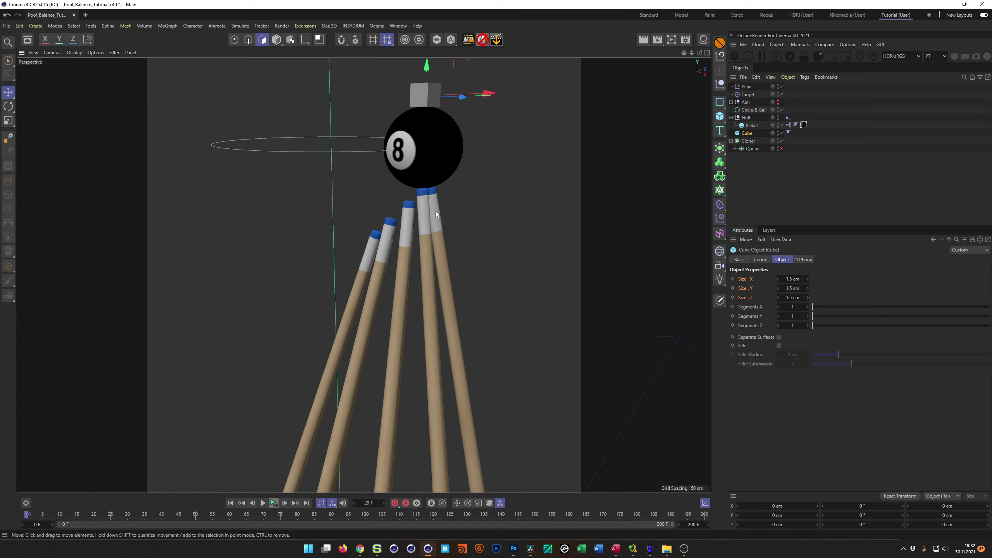
scroll(436, 211, down, 6)
scroll(398, 209, up, 5)
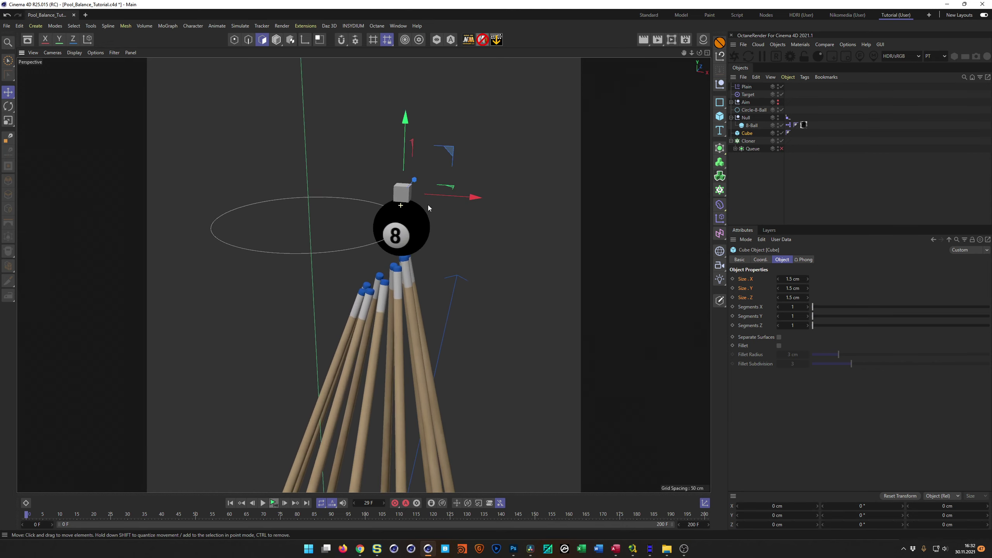
scroll(428, 205, up, 3)
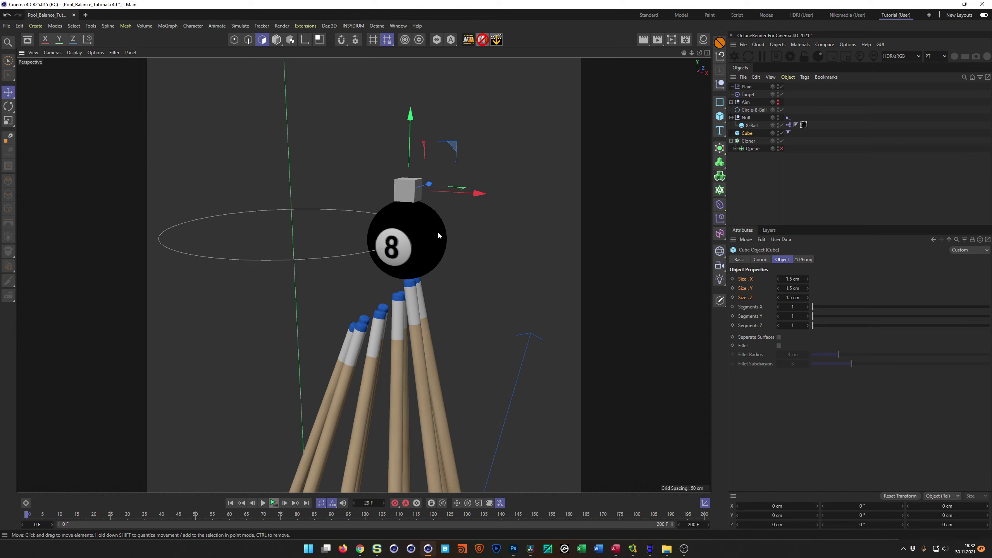
key(ctrl+s)
scroll(414, 203, up, 8)
alt+drag(347, 215, 437, 235)
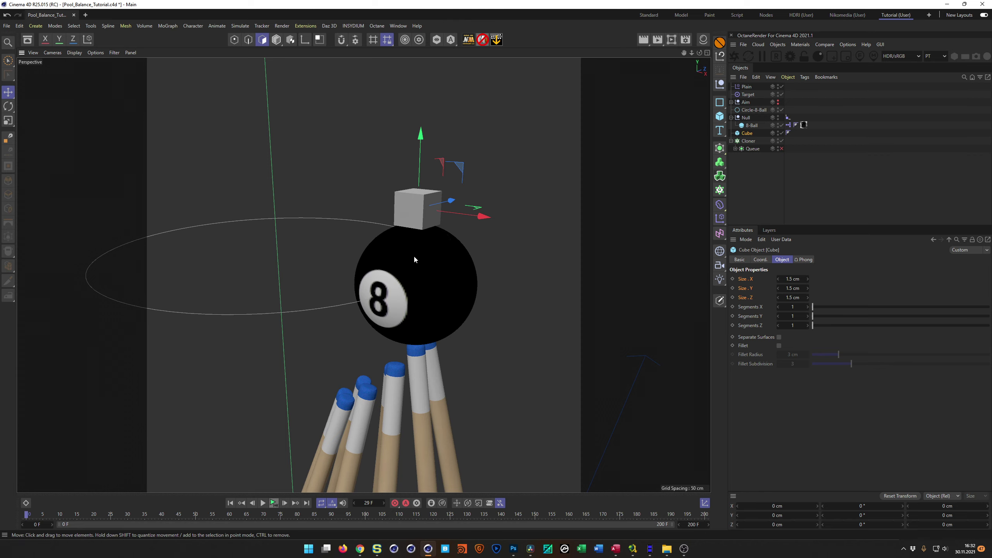
alt+drag(414, 258, 426, 226)
scroll(424, 224, up, 5)
middle_click(444, 220)
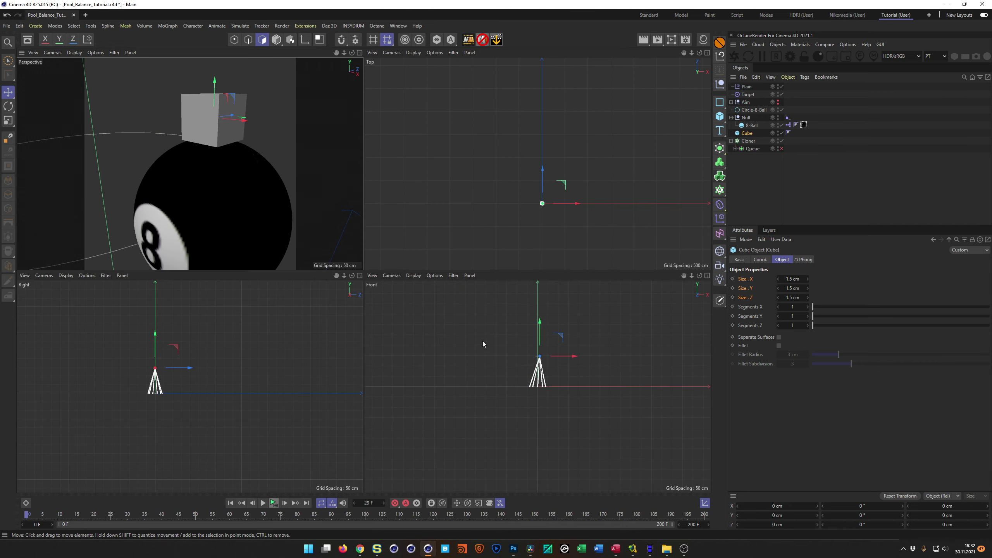
Step: In the Front view, nudge the cube so it sits flush on the ball's top
middle_click(484, 344)
scroll(368, 216, up, 15)
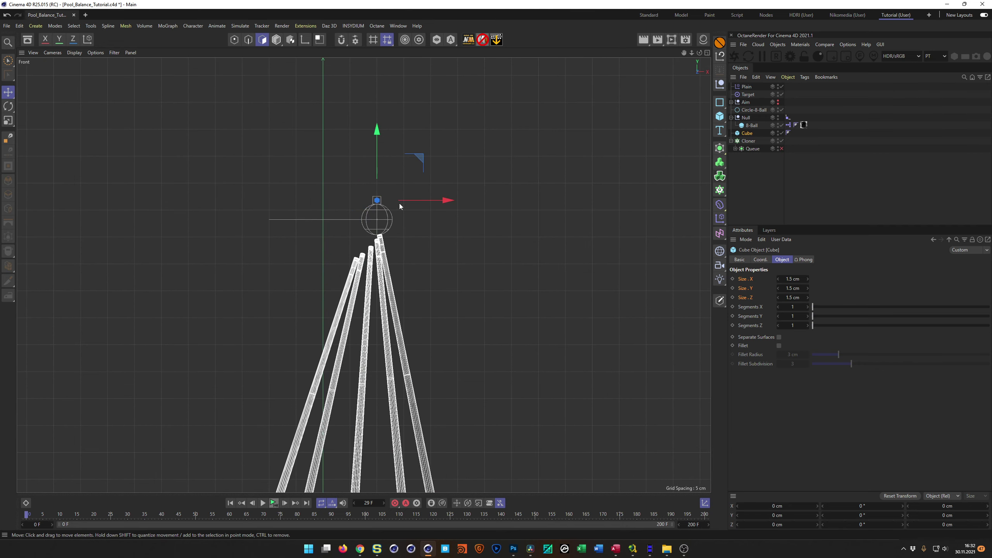
scroll(387, 195, up, 3)
drag(382, 122, 381, 120)
Step: Maximize the Perspective view and zoom out to frame the cube, ball and cues
middle_click(377, 134)
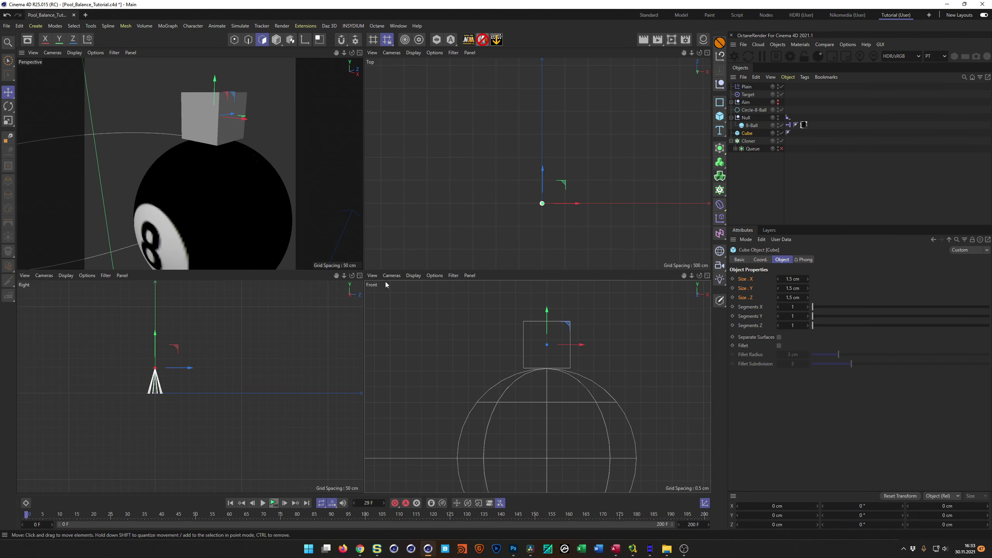
middle_click(292, 206)
scroll(421, 217, down, 6)
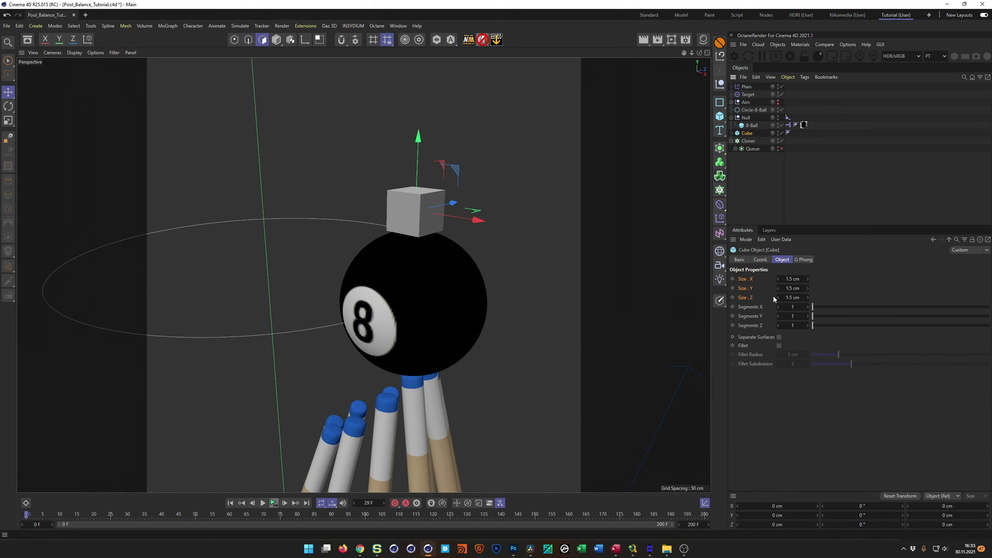
Step: Set the cube's P.Z position and R.H heading to 0
click(761, 260)
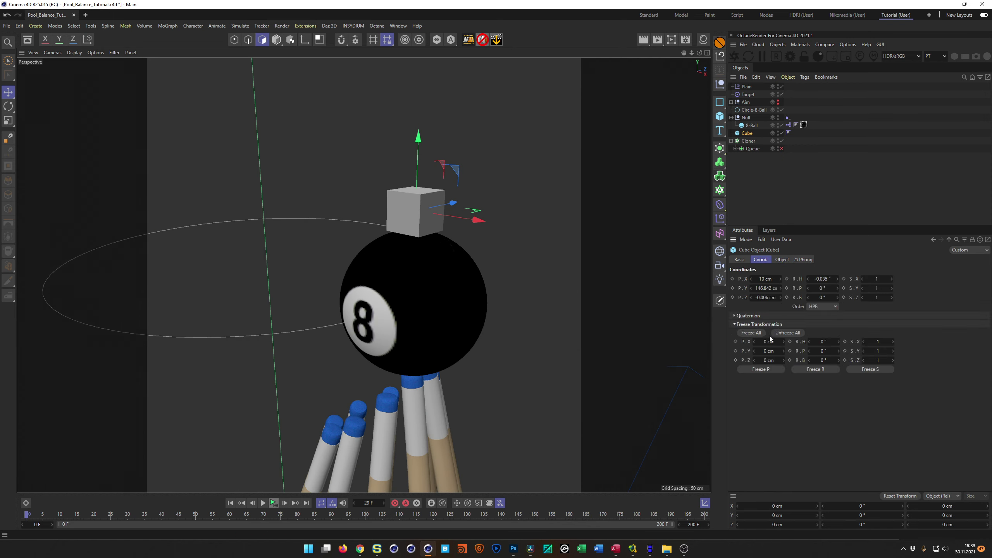
click(765, 299)
text(0)
click(822, 279)
text(0)
key(Return)
Step: Freeze the cube's position so its coordinates read 0 cm
drag(759, 279, 770, 287)
click(761, 370)
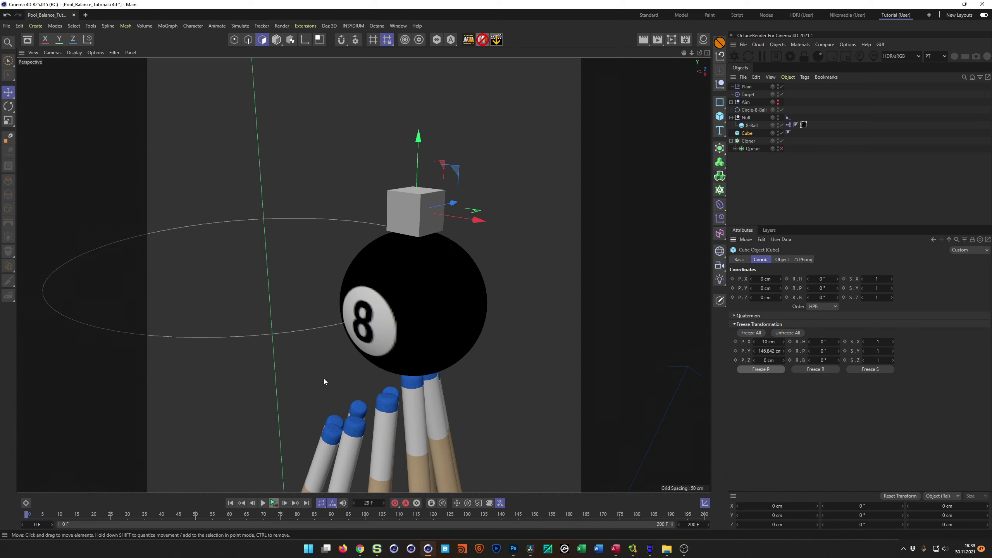
scroll(398, 308, down, 3)
alt+drag(397, 308, 402, 241)
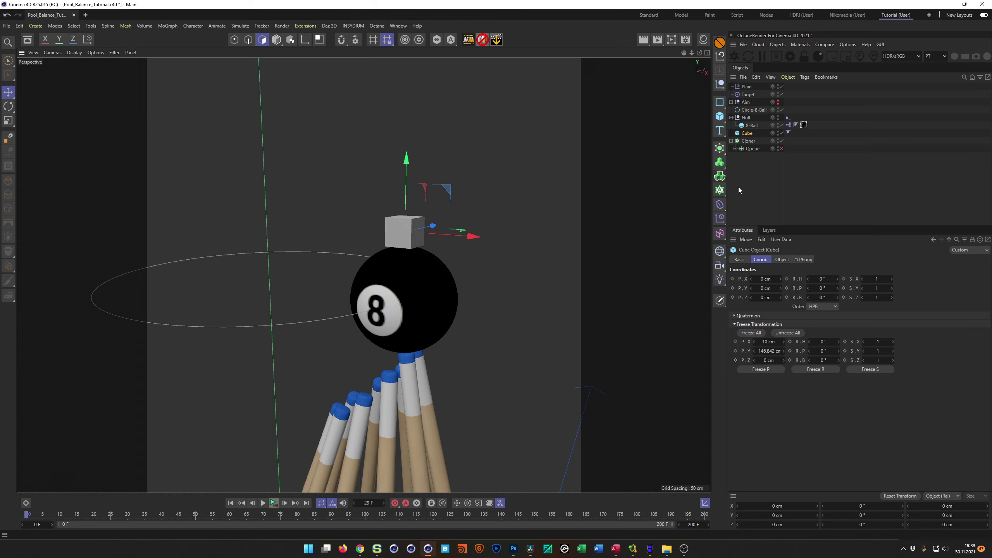
Step: Add a Constraint tag to the Cube, enable Parent, and set 8-Ball as its target
right_click(747, 133)
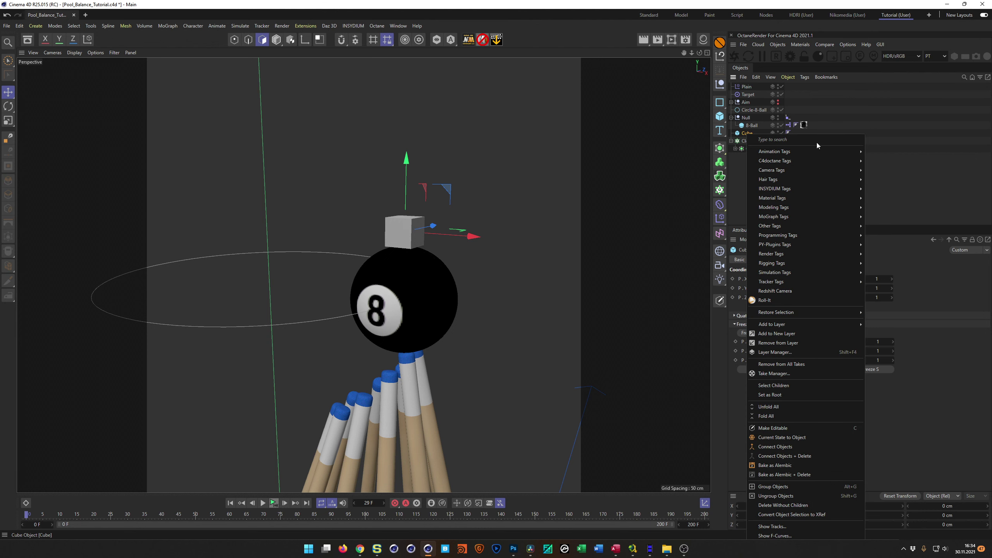
mouse_move(827, 266)
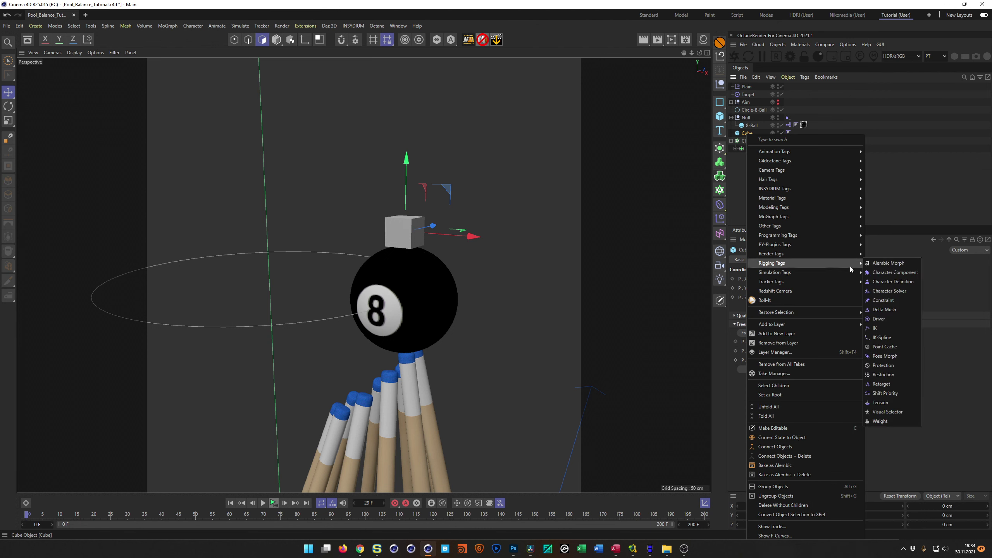
click(896, 300)
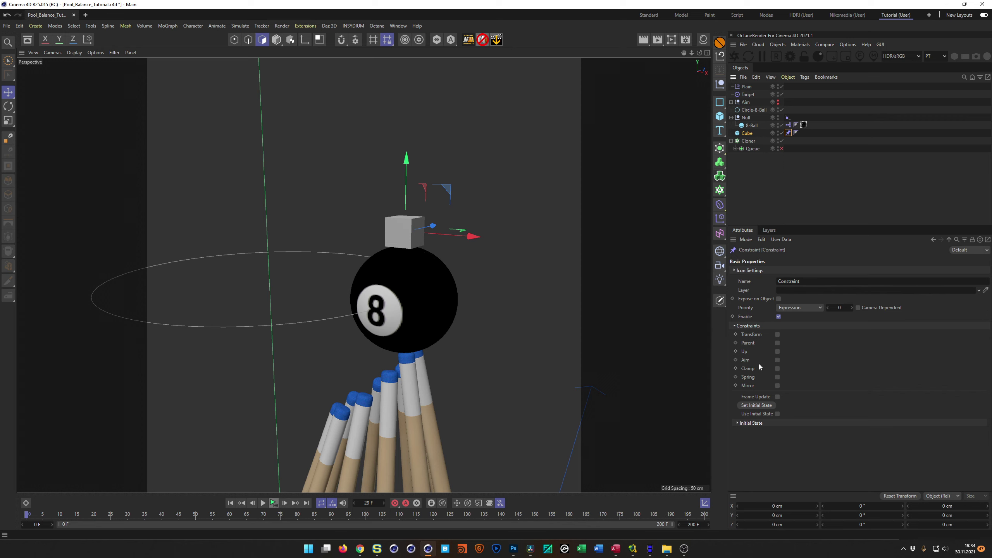
click(777, 343)
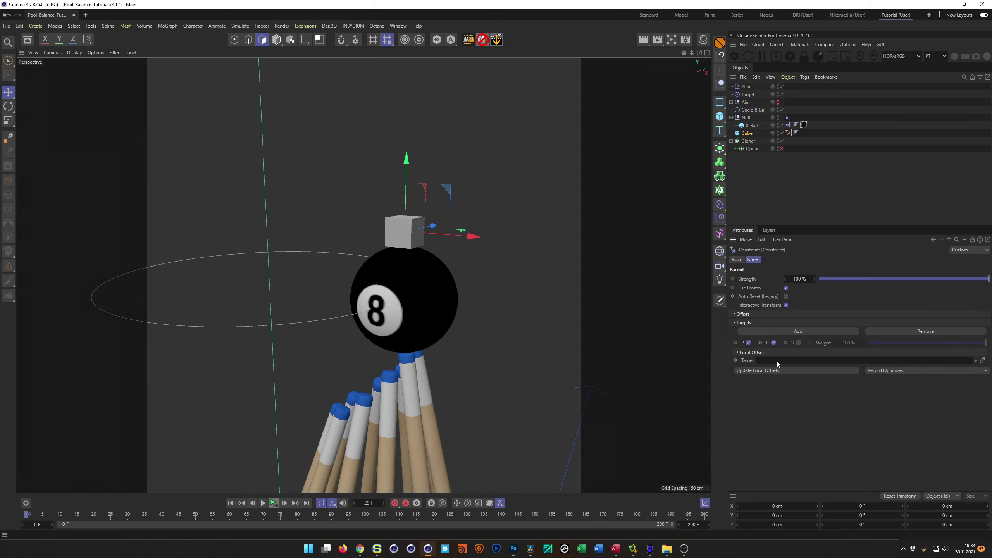
drag(751, 125, 738, 313)
drag(802, 374, 800, 361)
Step: Rename the Null holding the ball to '8-Ball'
double_click(747, 118)
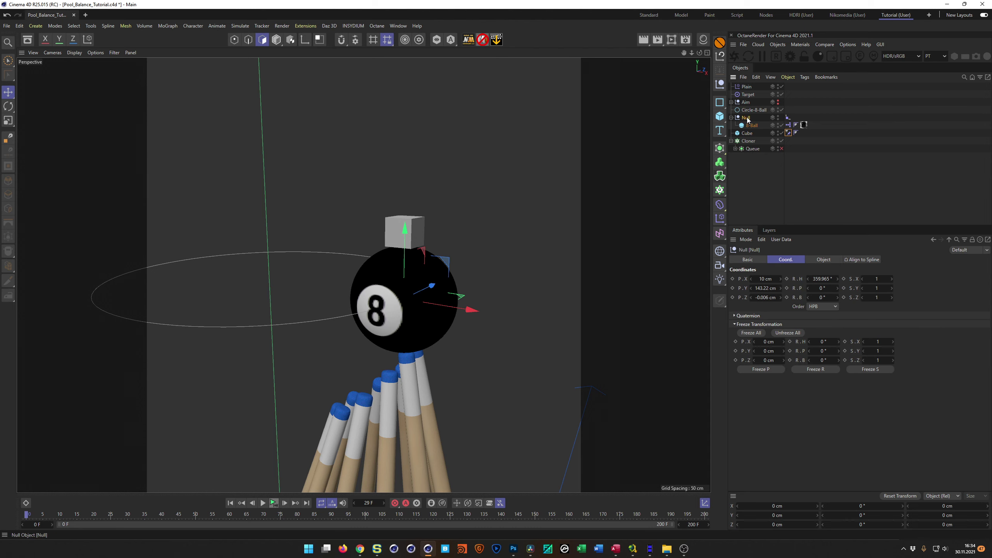
text(8-Ball)
key(Return)
Step: Select the Cube's Constraint tag and play the animation to test it
click(752, 125)
click(747, 133)
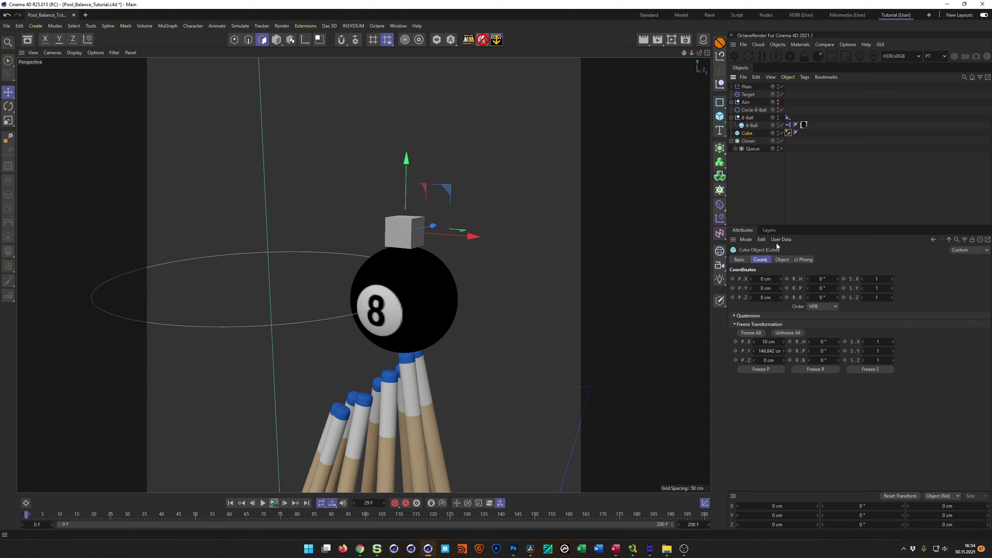
click(789, 133)
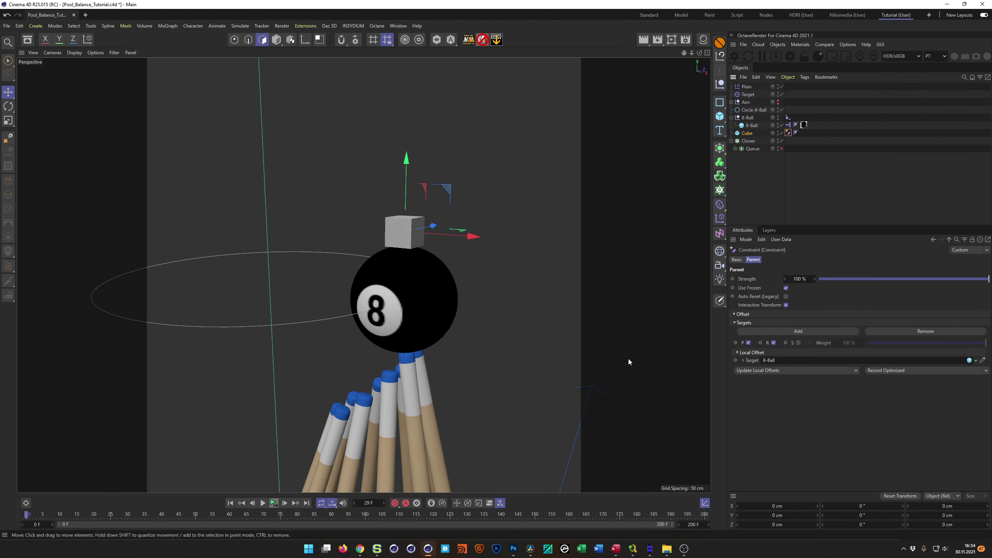
click(274, 503)
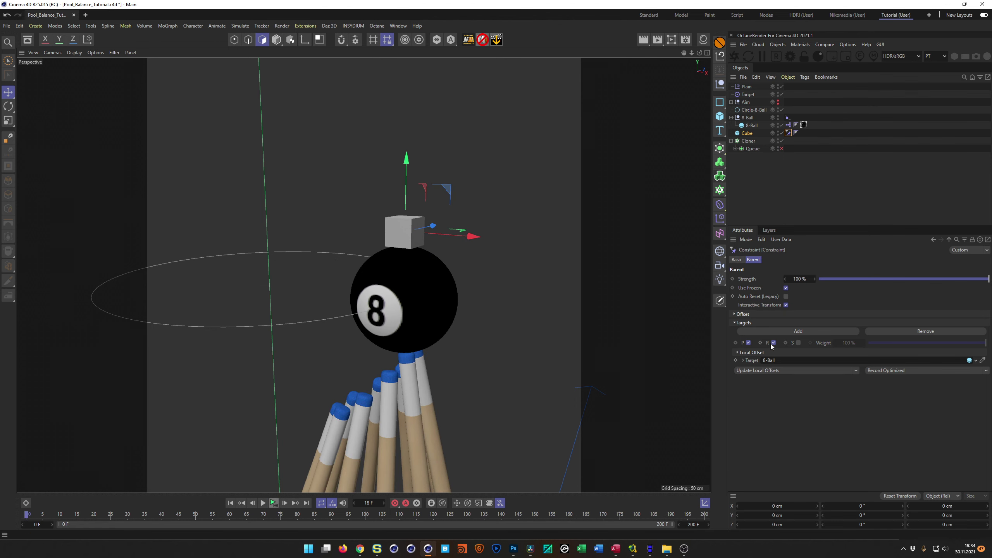
Step: Enable rotation on the constraint, retarget it to the 8-Ball null, and replay to check
click(273, 503)
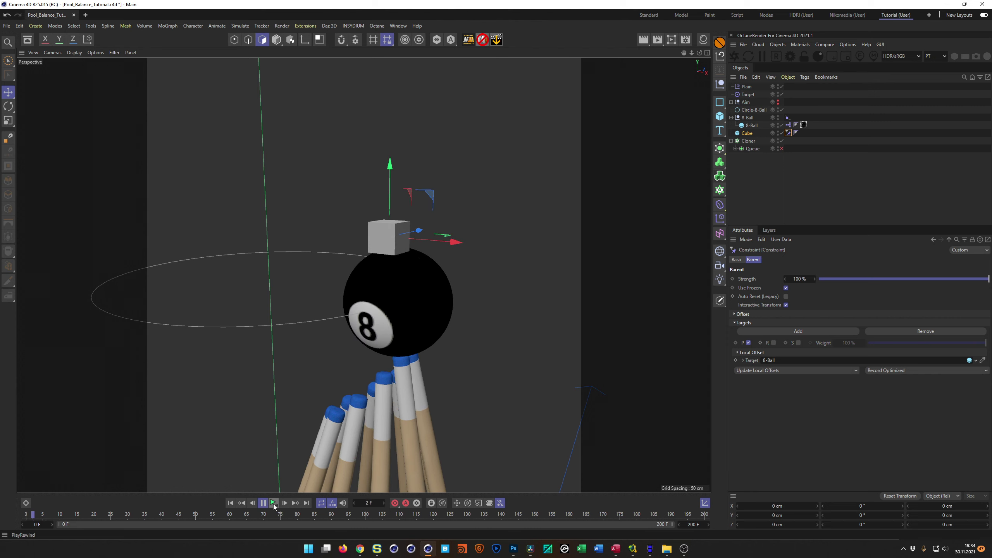
click(272, 503)
click(774, 342)
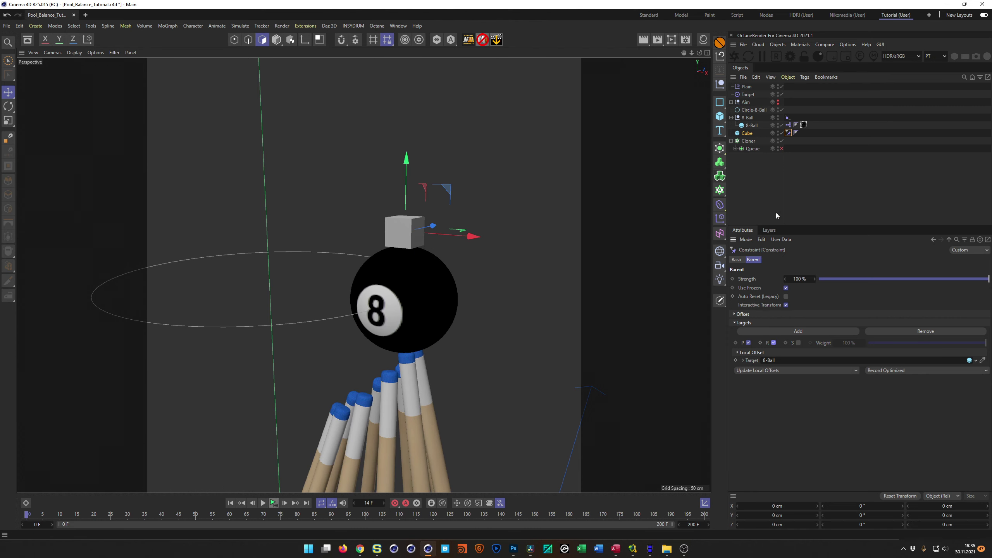
click(748, 117)
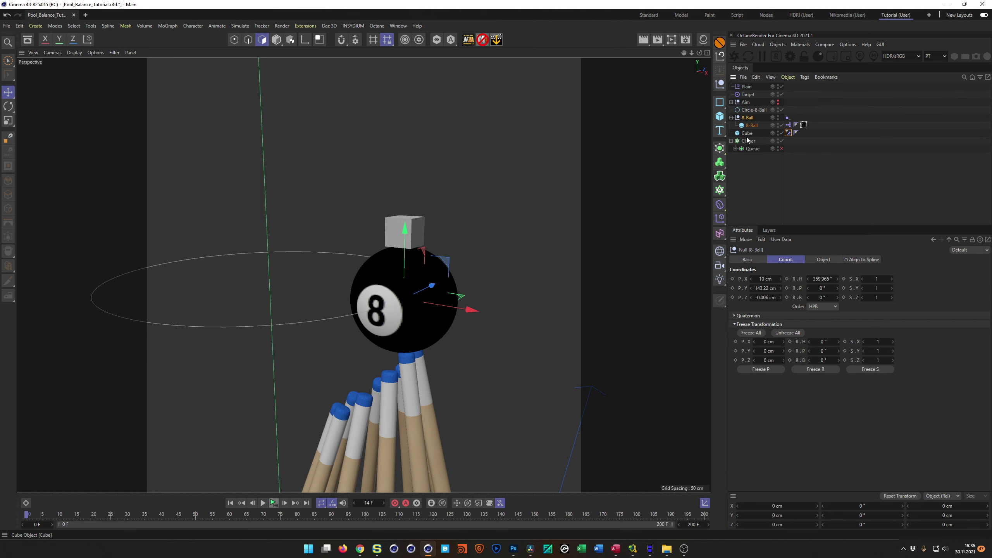
key(ctrl+z)
drag(751, 121, 765, 360)
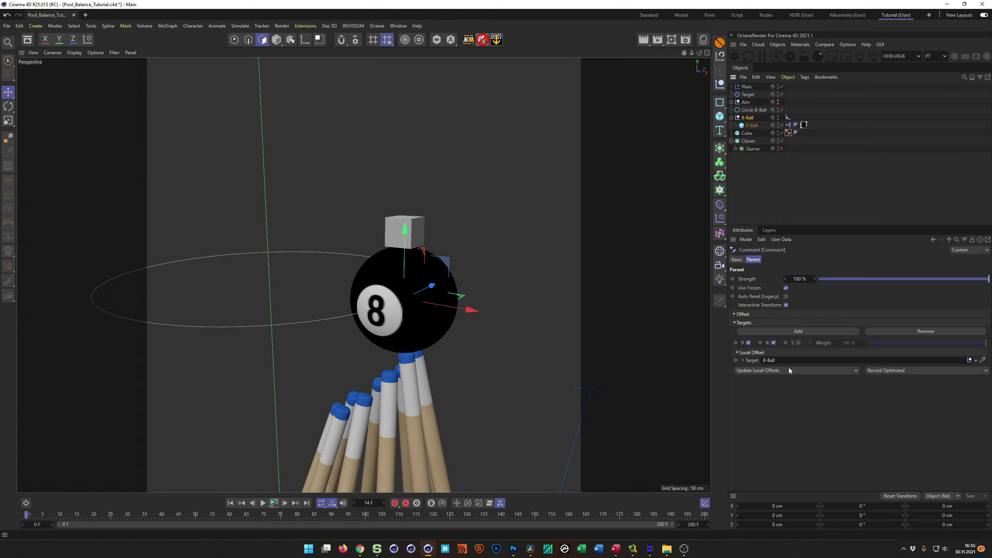
click(273, 504)
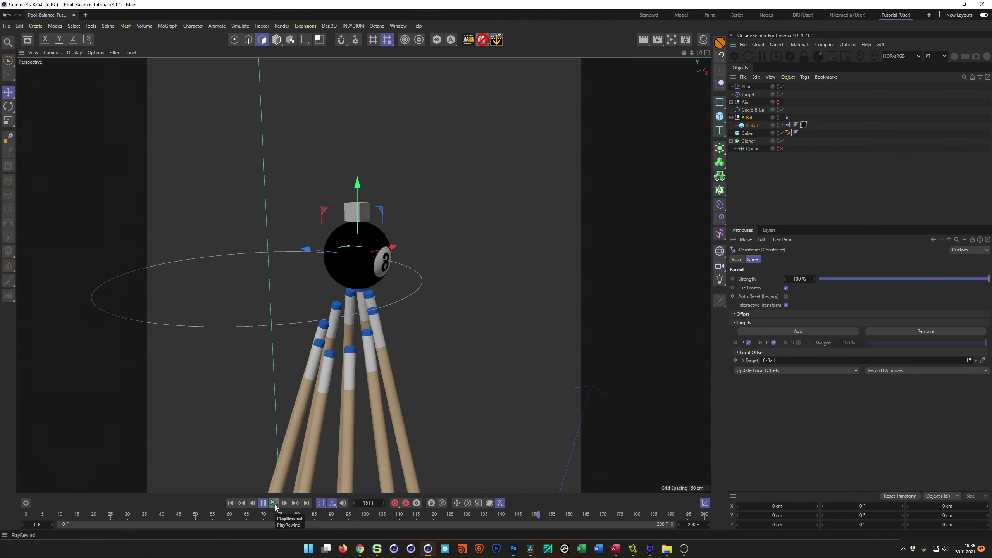
click(274, 503)
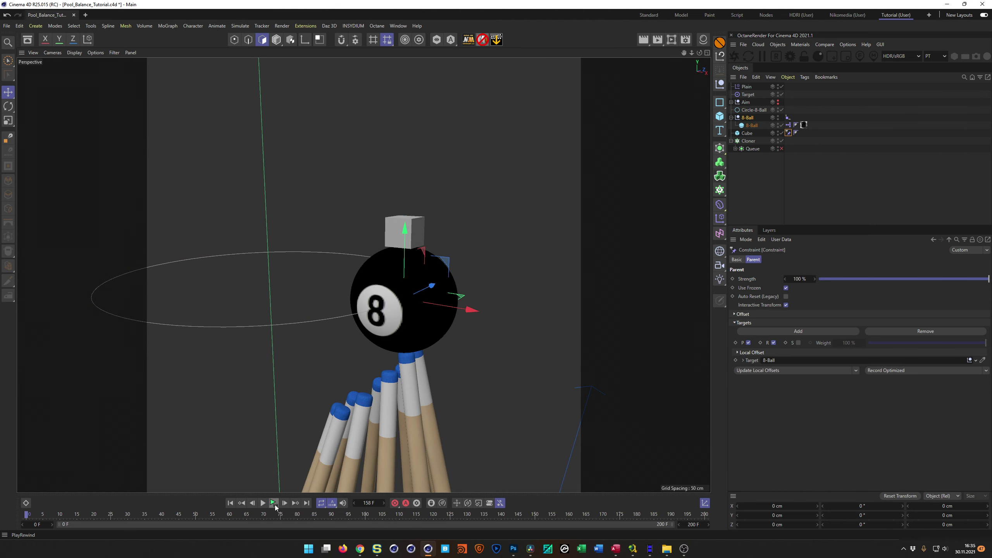
Step: Try tilting the cube's pitch, then undo to restore it to 0°
click(747, 133)
click(782, 260)
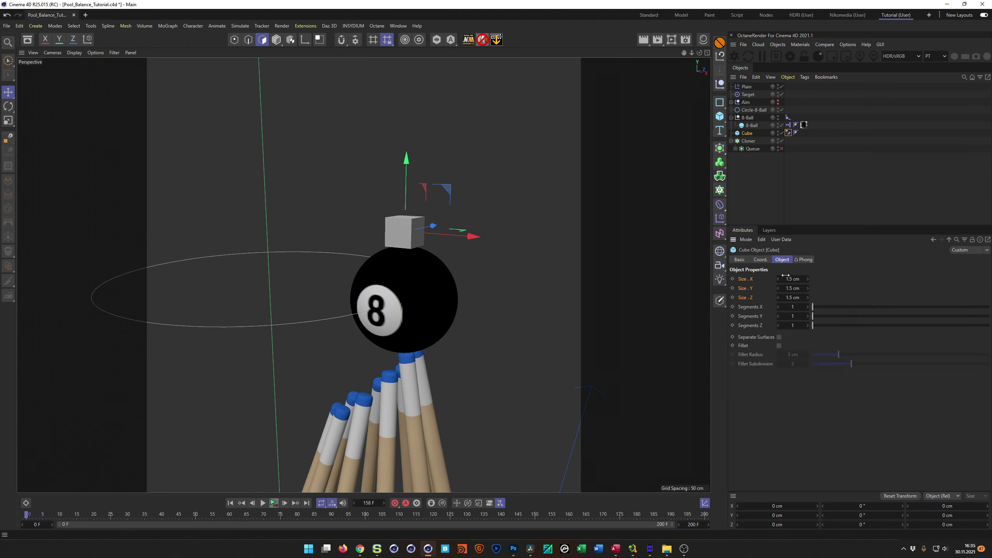
click(761, 260)
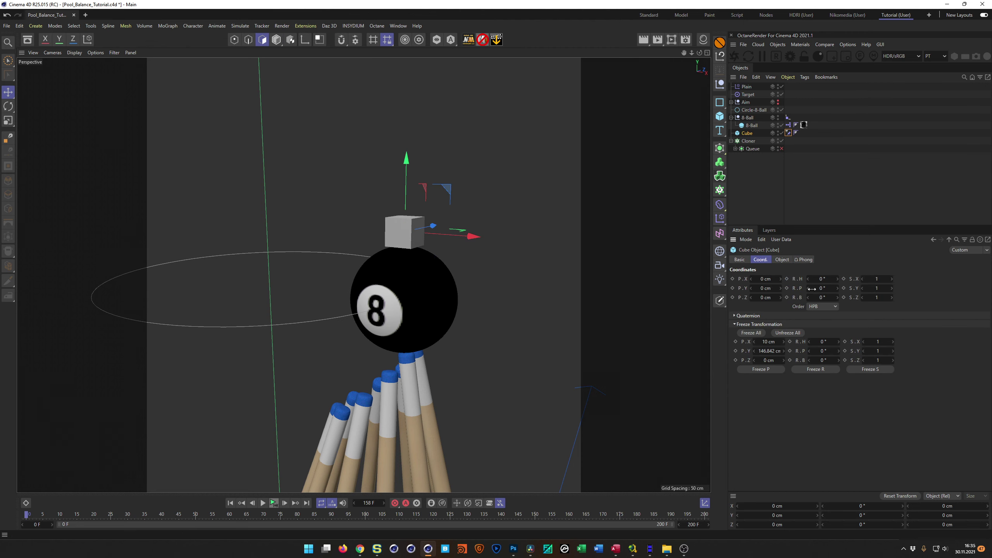
mouse_move(812, 289)
mouse_down()
mouse_move(785, 289)
mouse_move(822, 288)
mouse_up()
key(ctrl+z)
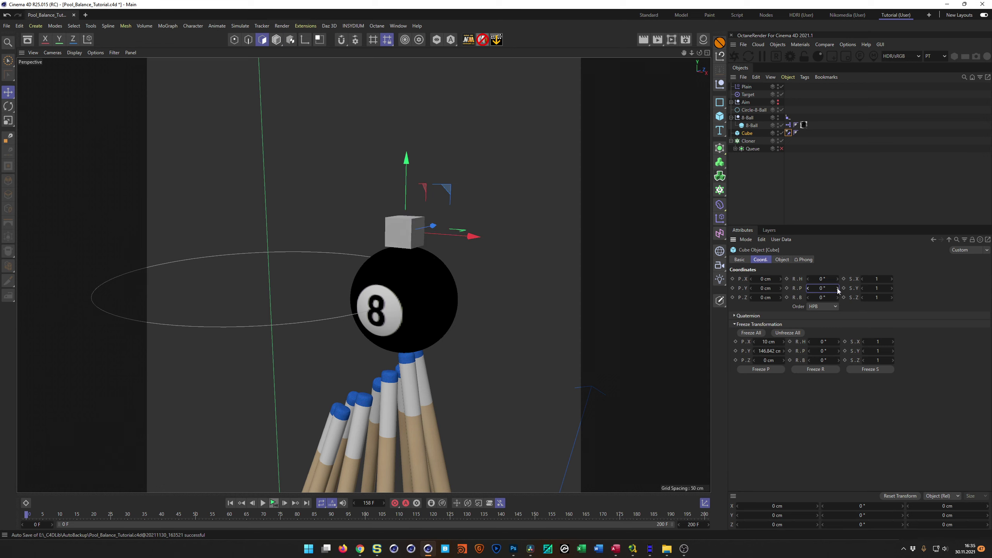
Step: Add the Cube as an object node in the 8-Ball's XPresso graph
double_click(788, 125)
drag(843, 123, 588, 211)
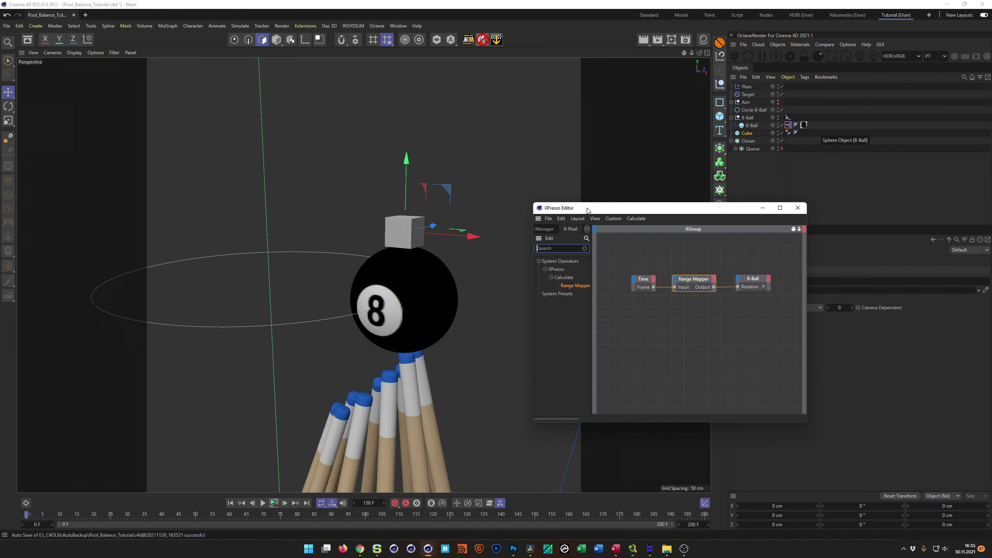
drag(656, 209, 632, 244)
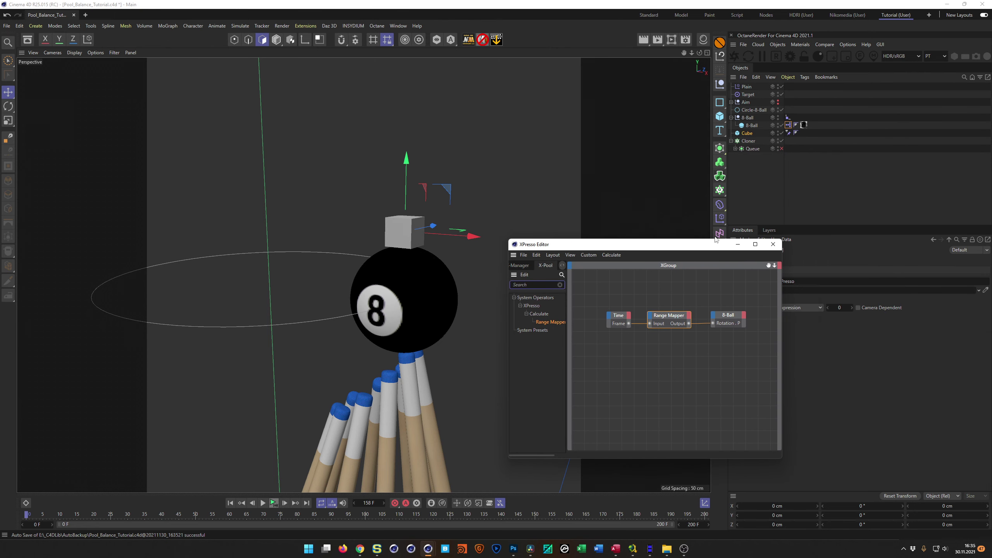
drag(748, 133, 731, 365)
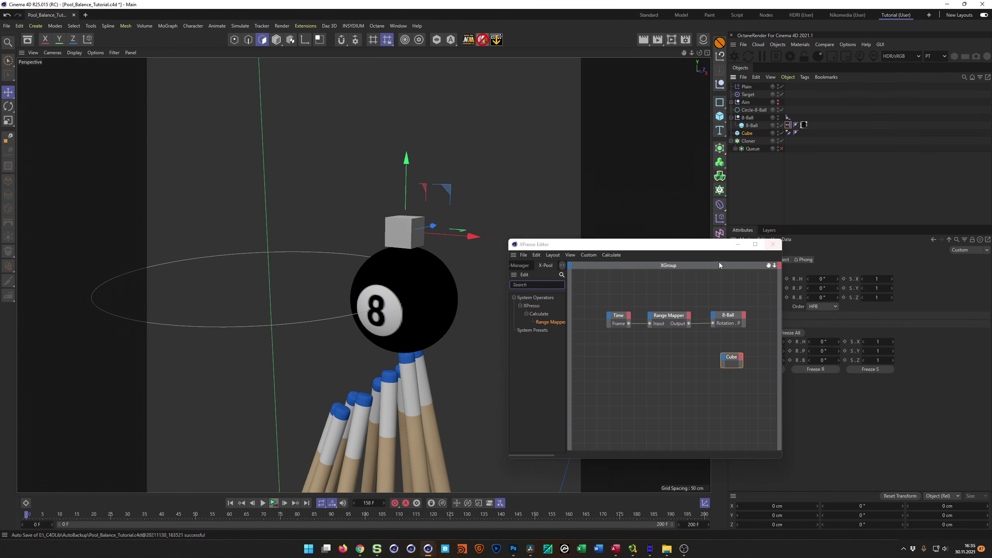
drag(706, 239, 616, 191)
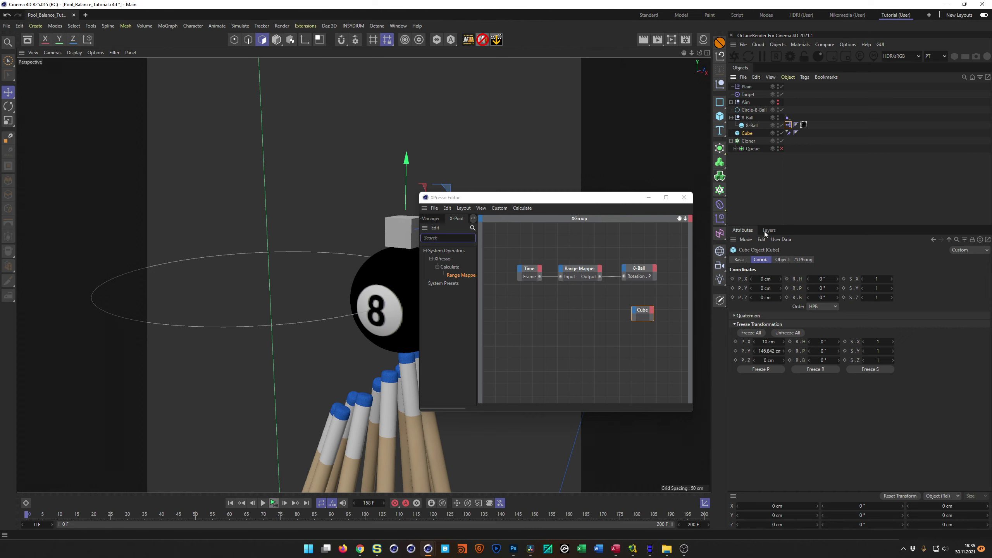
Step: Give the Cube node a Rotation . P input and wire Range Mapper Output into it
drag(801, 288, 690, 306)
drag(628, 306, 644, 314)
drag(599, 276, 633, 319)
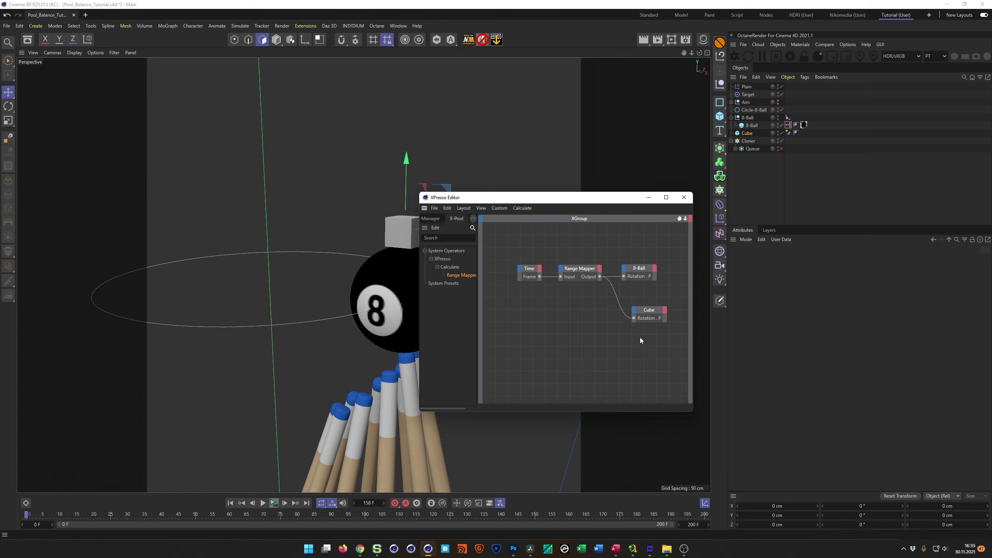
drag(613, 194, 775, 184)
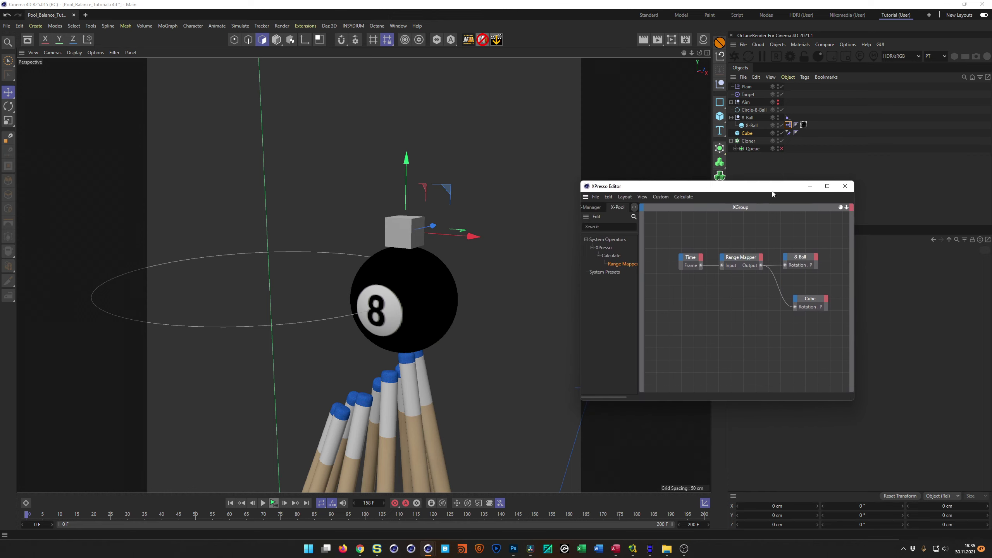
Step: Play and stop the animation to test the cube's rotation
click(274, 503)
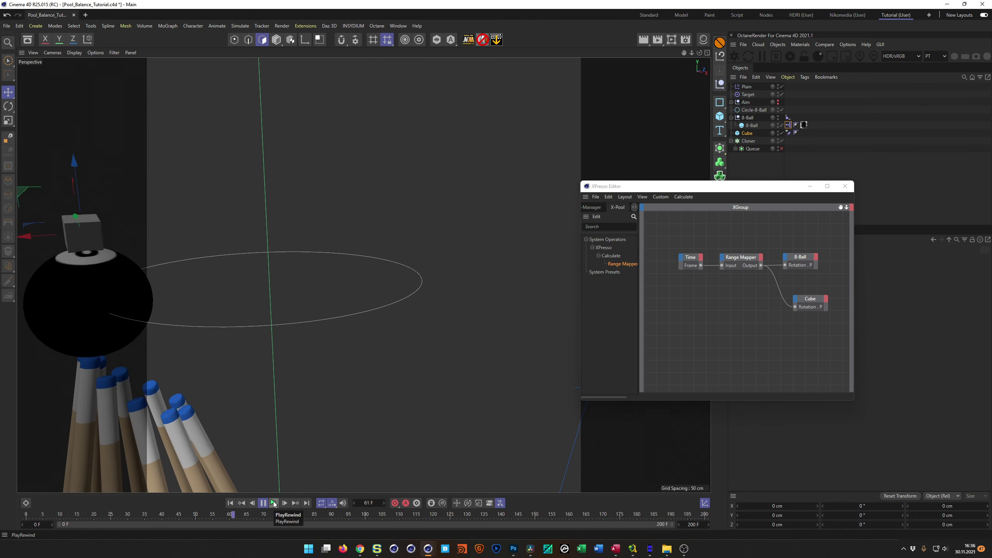
click(274, 503)
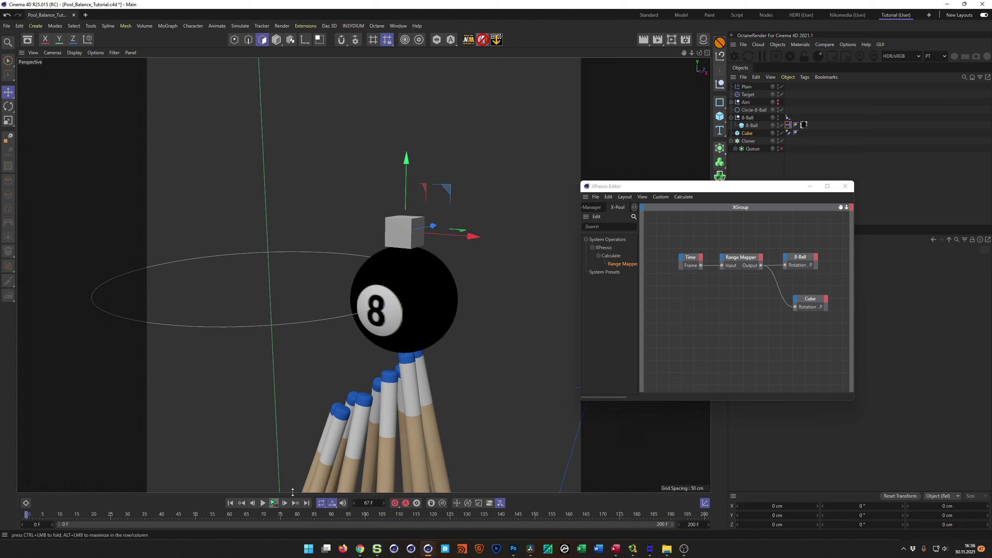
click(602, 228)
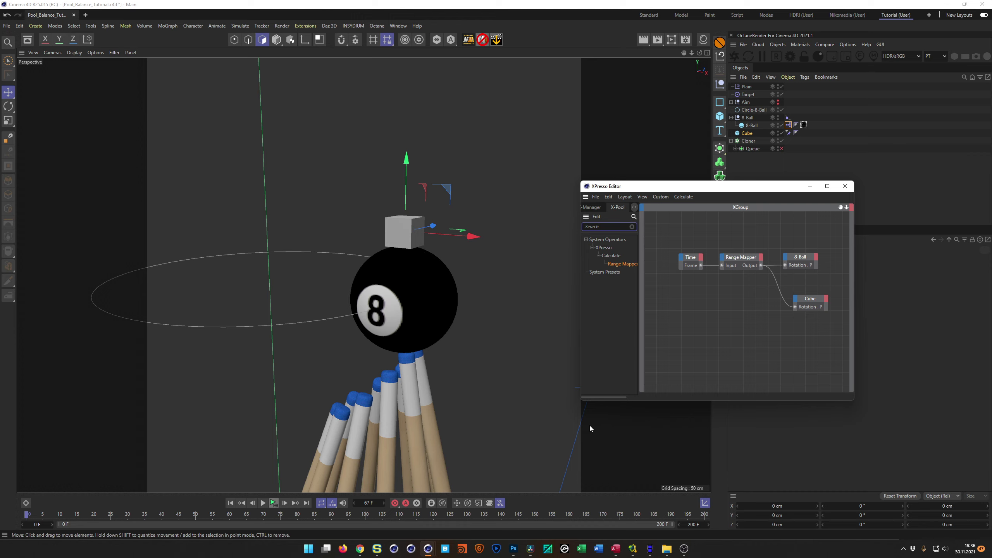
Step: Insert a Negate node between Range Mapper Output and the Cube's Rotation . P, then play
text(nega)
drag(617, 264, 760, 300)
double_click(754, 287)
double_click(754, 288)
double_click(755, 288)
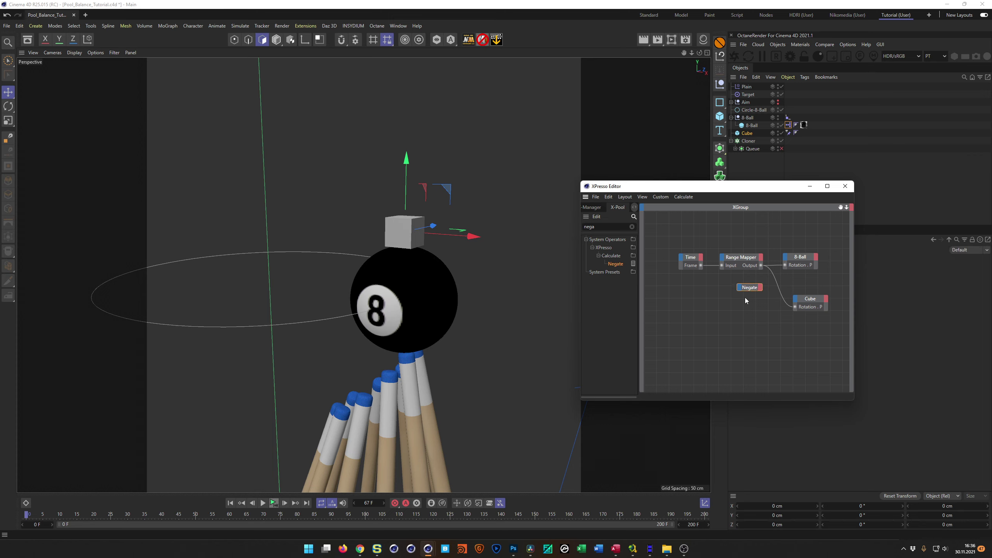
double_click(750, 289)
drag(750, 289, 722, 307)
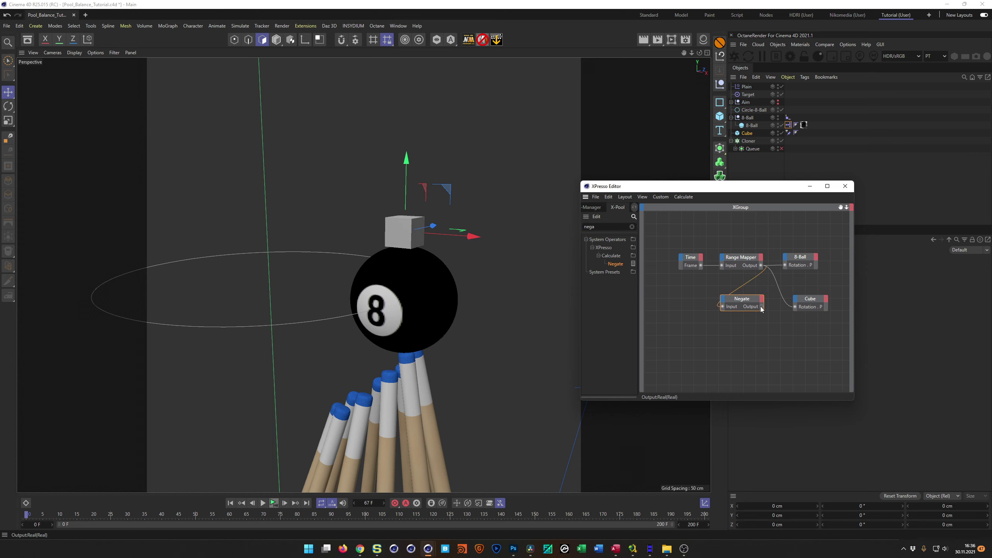
drag(794, 306, 795, 308)
click(275, 502)
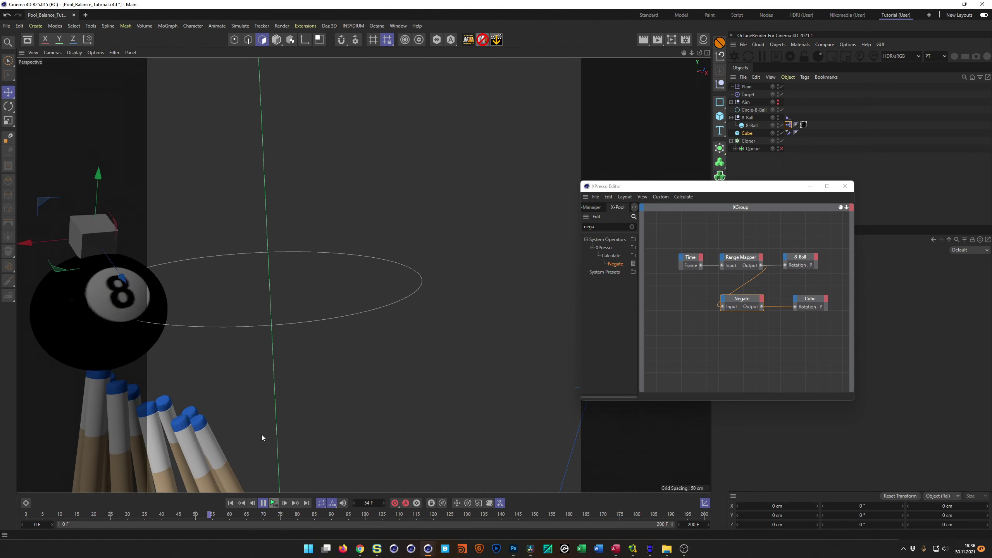
Step: Stop playback, scrub a few frames forward, and return to frame 0
click(273, 503)
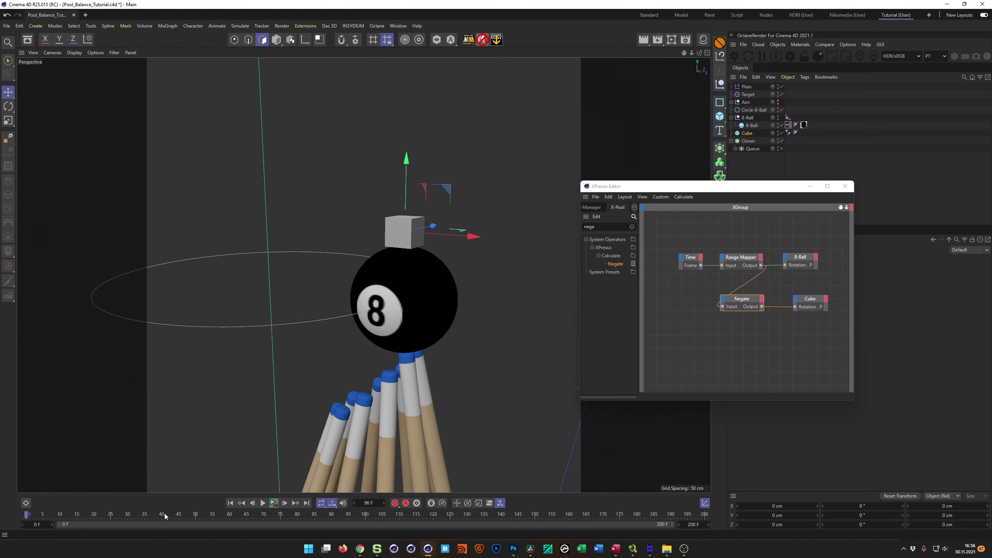
drag(28, 516, 47, 517)
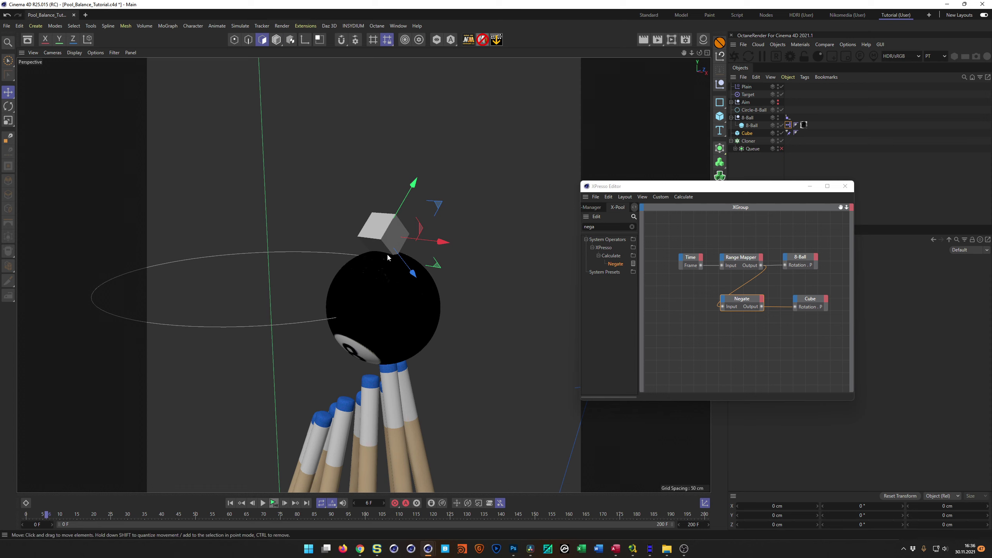
drag(46, 517, 27, 517)
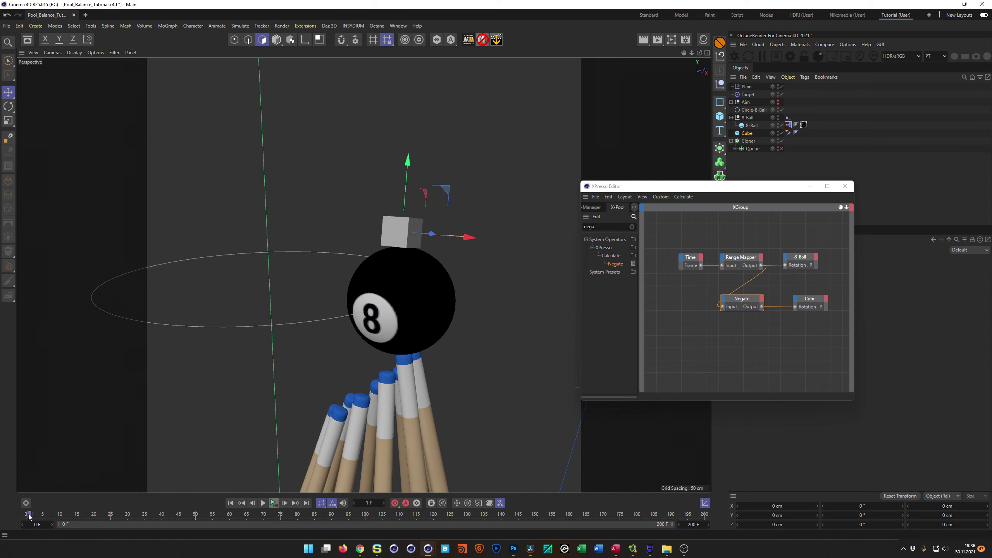
Step: Line up the Time, Range Mapper and 8-Ball nodes above the Negate and Cube nodes
drag(787, 191, 602, 278)
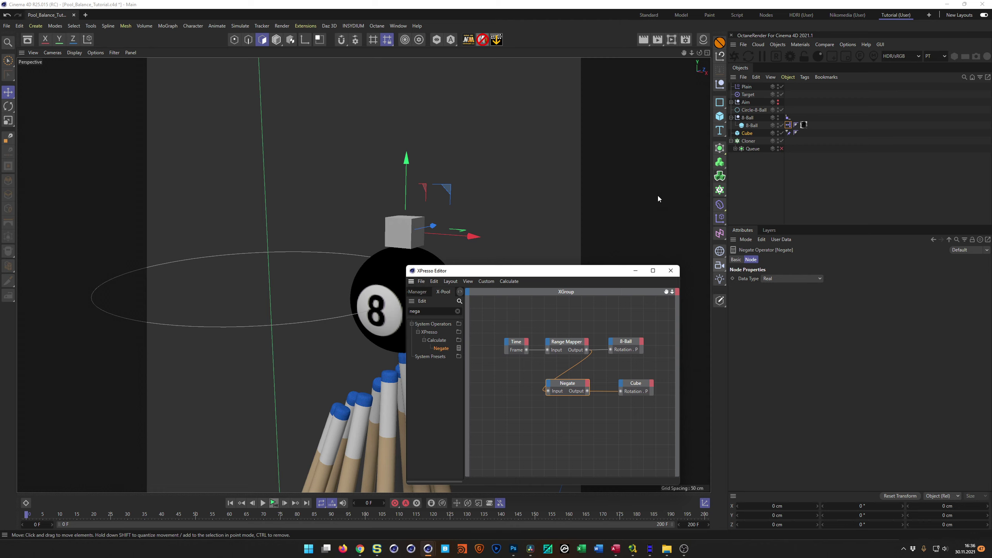
drag(641, 385, 656, 383)
drag(569, 387, 555, 387)
drag(510, 344, 475, 326)
drag(563, 342, 523, 324)
click(622, 343)
drag(622, 342, 576, 323)
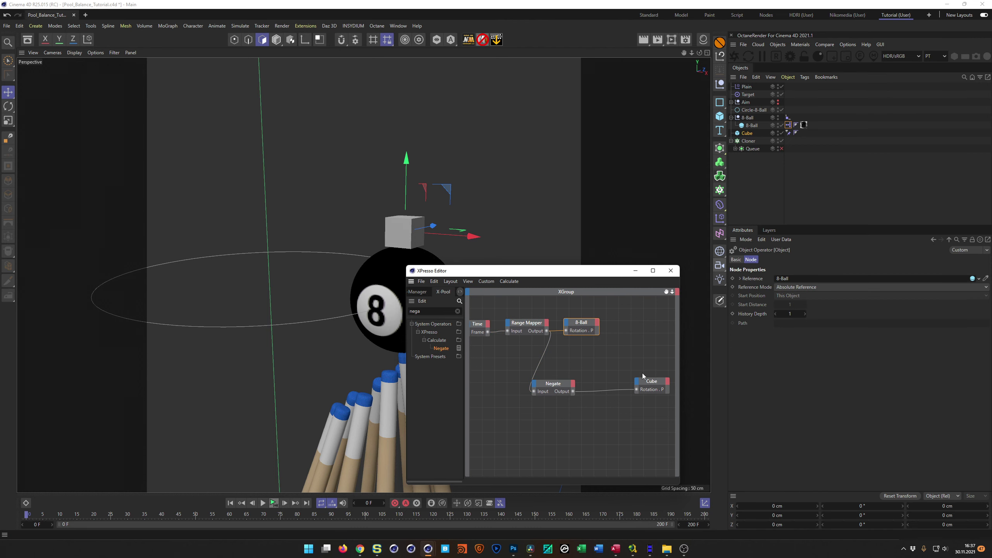
drag(556, 390, 530, 371)
drag(650, 381, 596, 375)
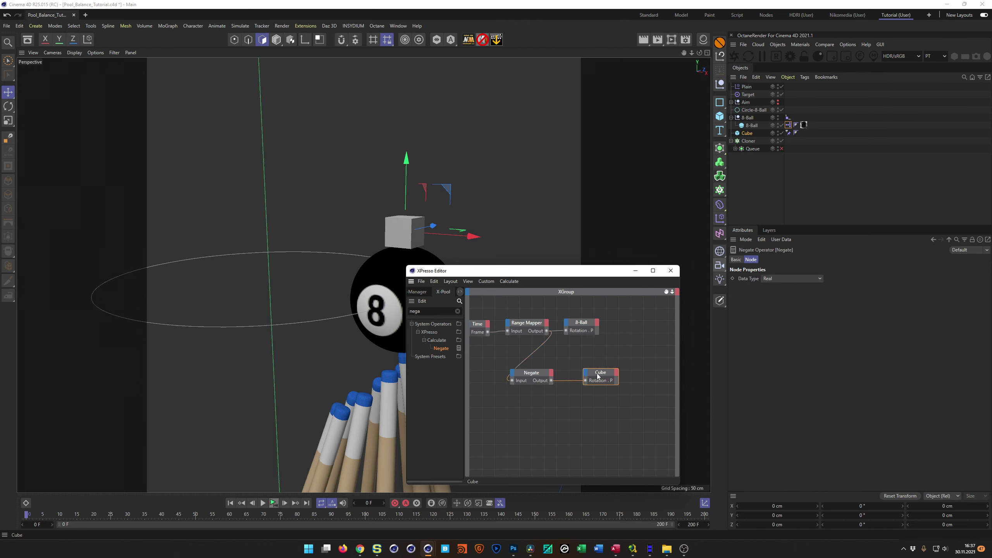
drag(570, 273, 652, 279)
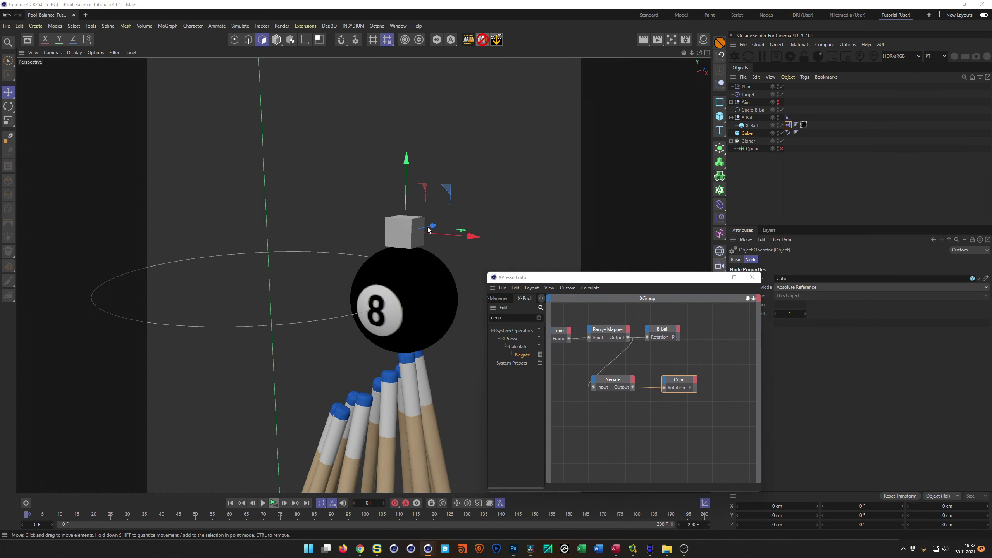
scroll(464, 223, up, 5)
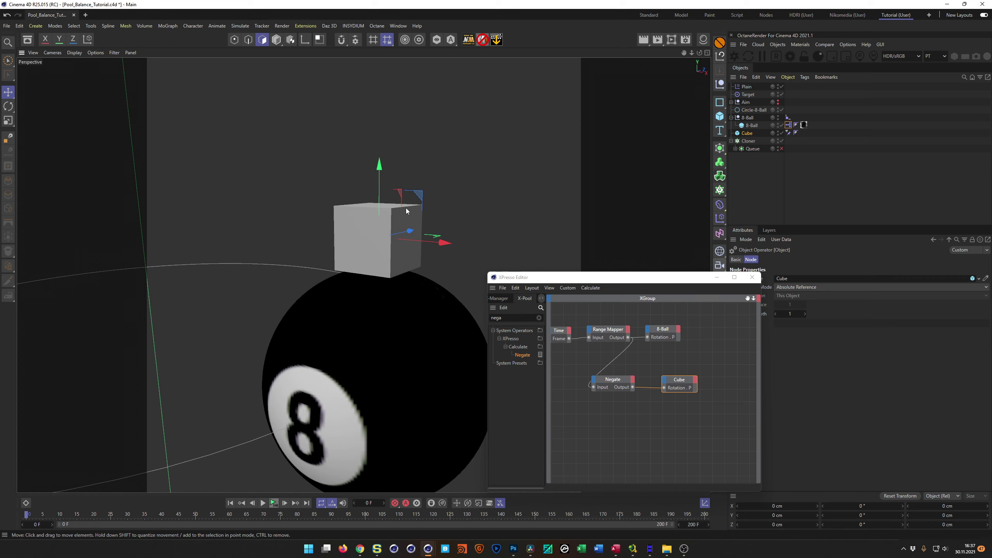
Step: Scrub the timeline to check the cube's counter-rotation and reposition the XPresso Editor
drag(27, 516, 44, 518)
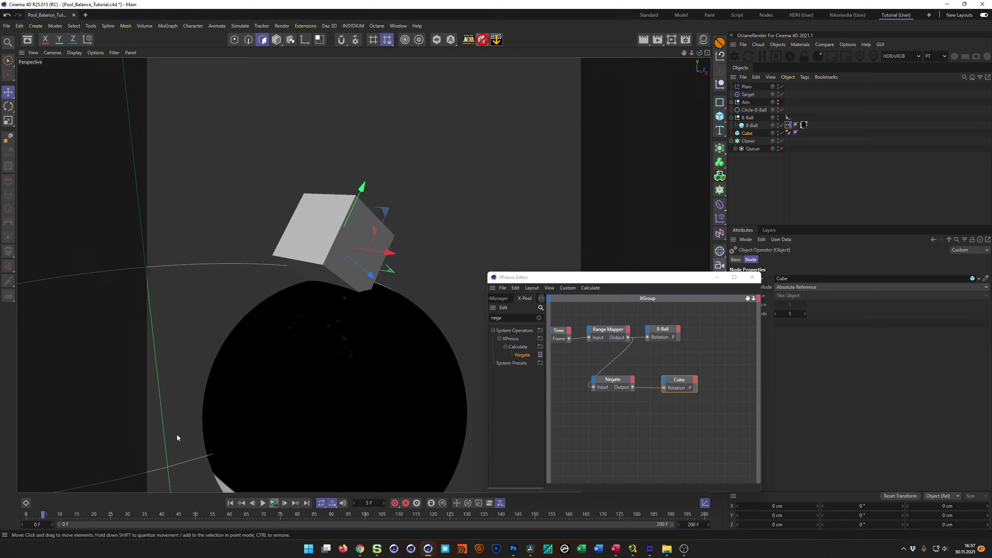
drag(44, 515, 10, 520)
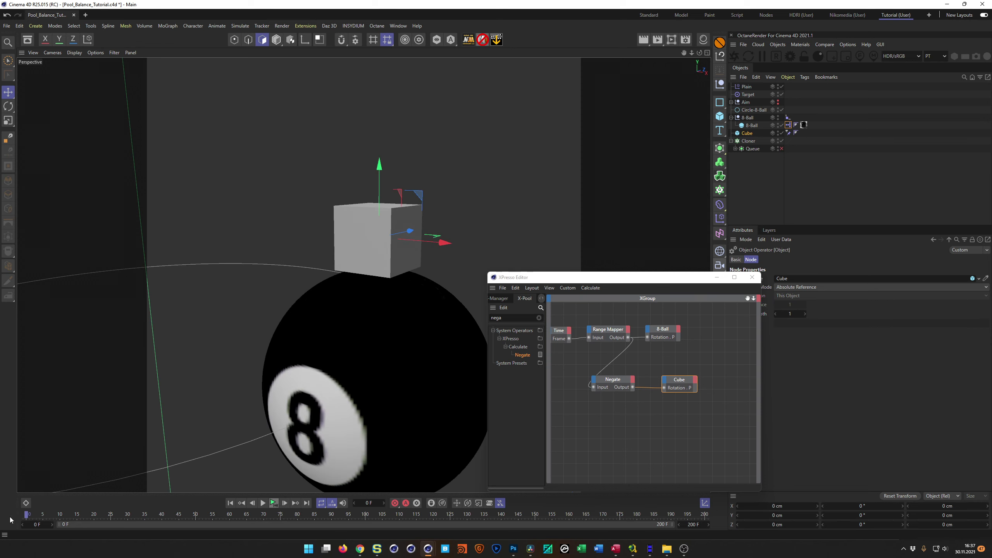
drag(662, 280, 723, 245)
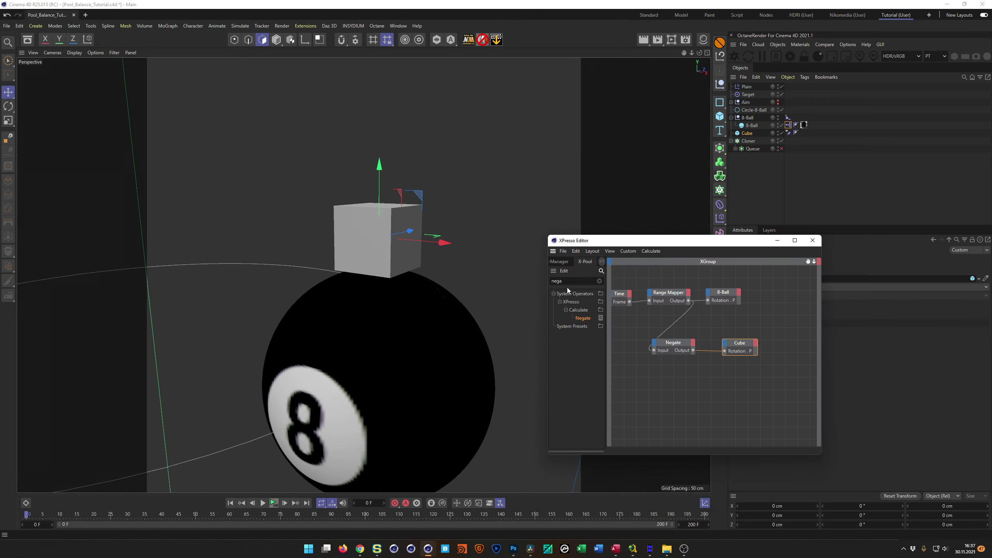
drag(665, 242, 706, 251)
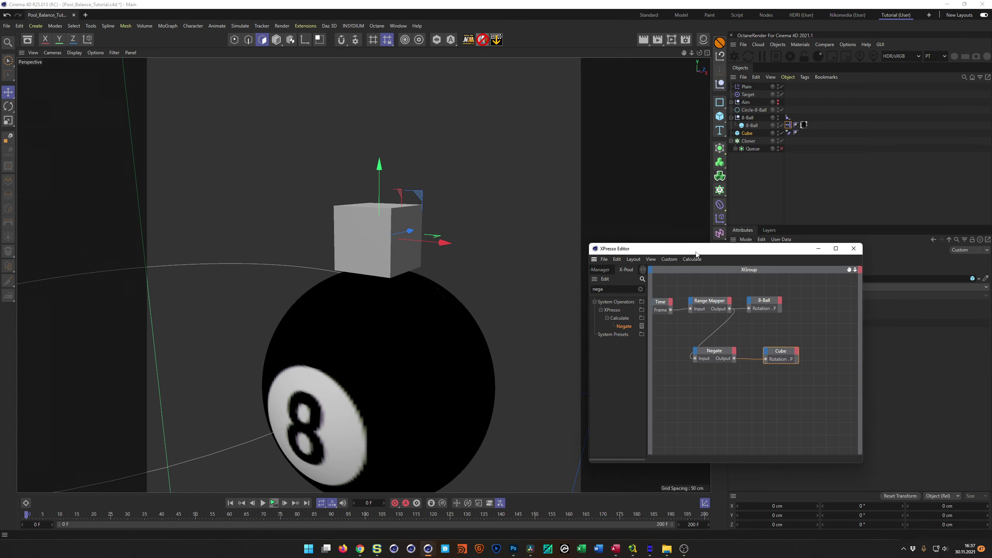
click(748, 133)
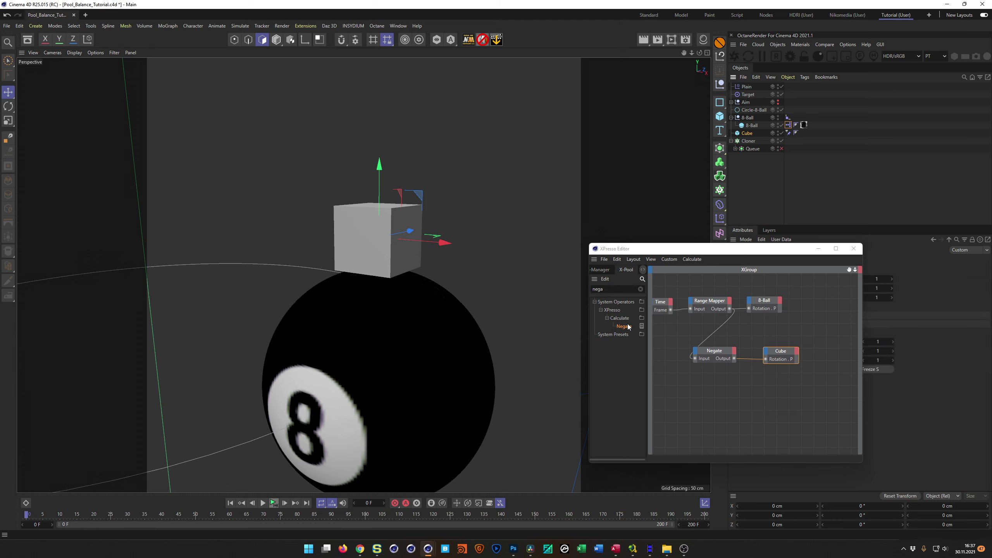
click(614, 290)
Step: Add a Bounding Box operator from the X-Pool search 'bound' to the graph
text(bound)
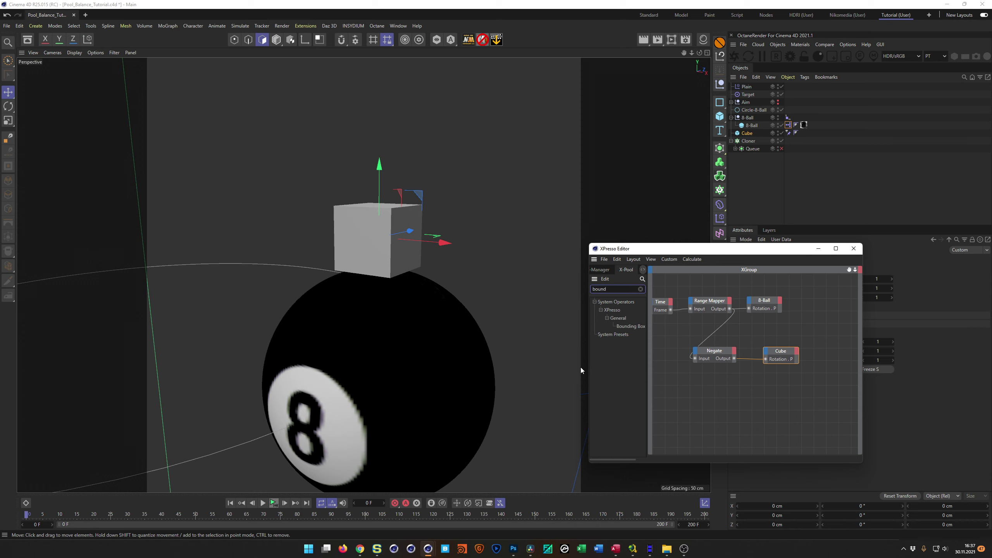
drag(631, 326, 805, 385)
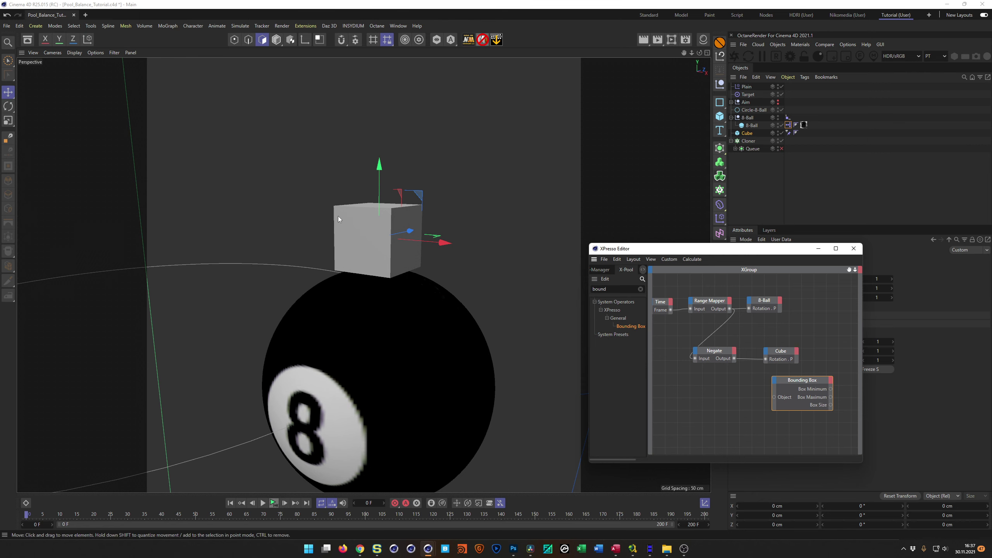
scroll(374, 309, down, 3)
alt+drag(352, 318, 366, 208)
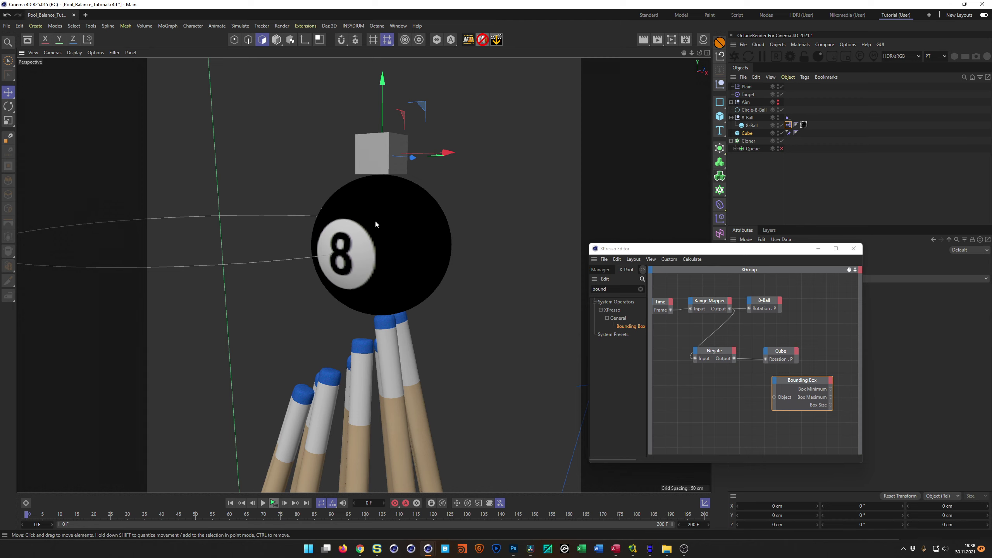
scroll(383, 312, down, 10)
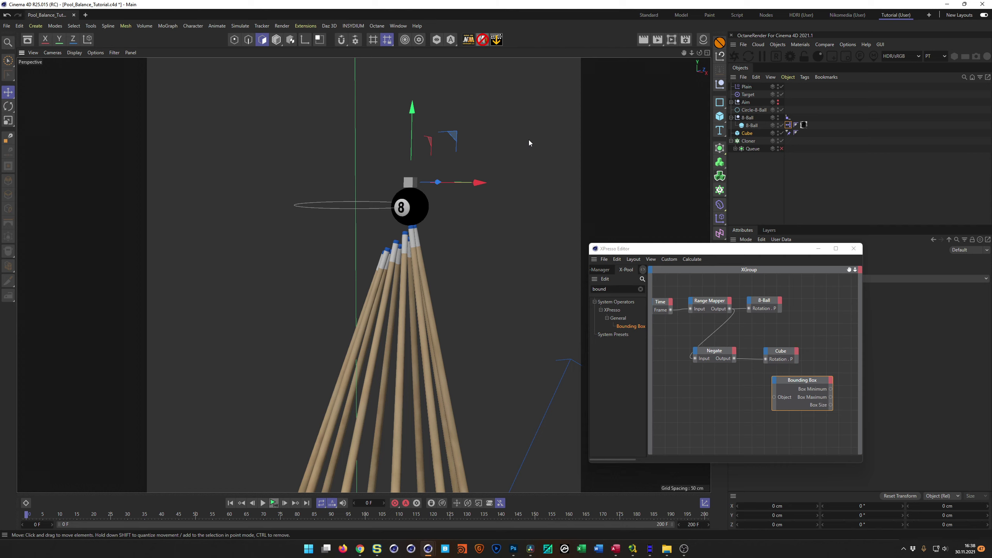
scroll(443, 181, up, 3)
alt+drag(460, 180, 399, 223)
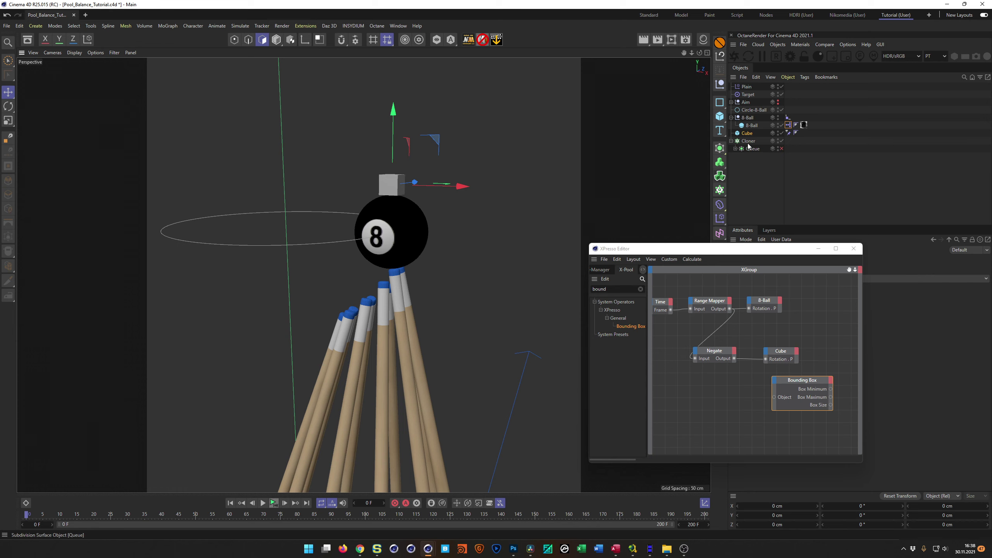
middle_drag(804, 429, 745, 416)
drag(737, 365, 779, 369)
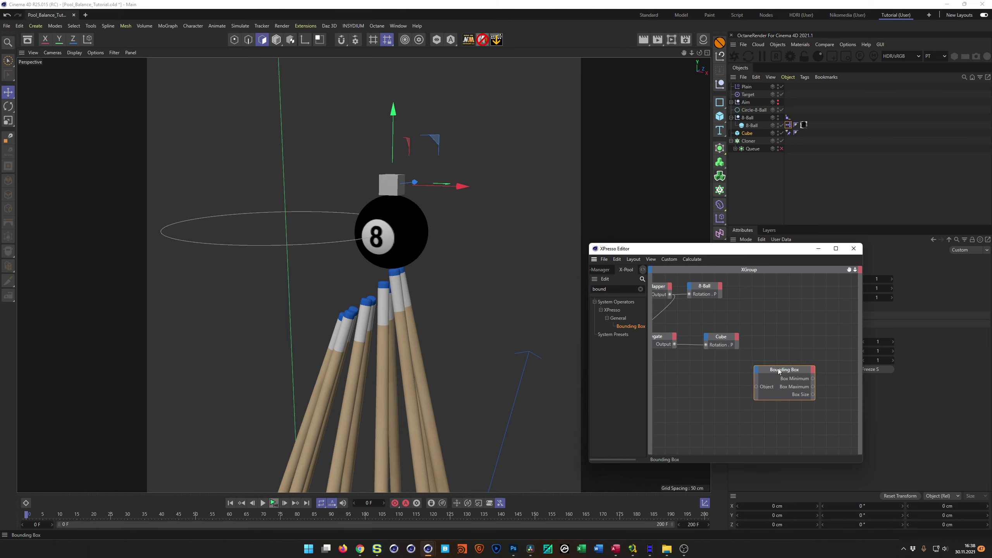
Step: Remove Box Minimum/Maximum outputs and wire the Cube's Object output into Bounding Box
click(813, 387)
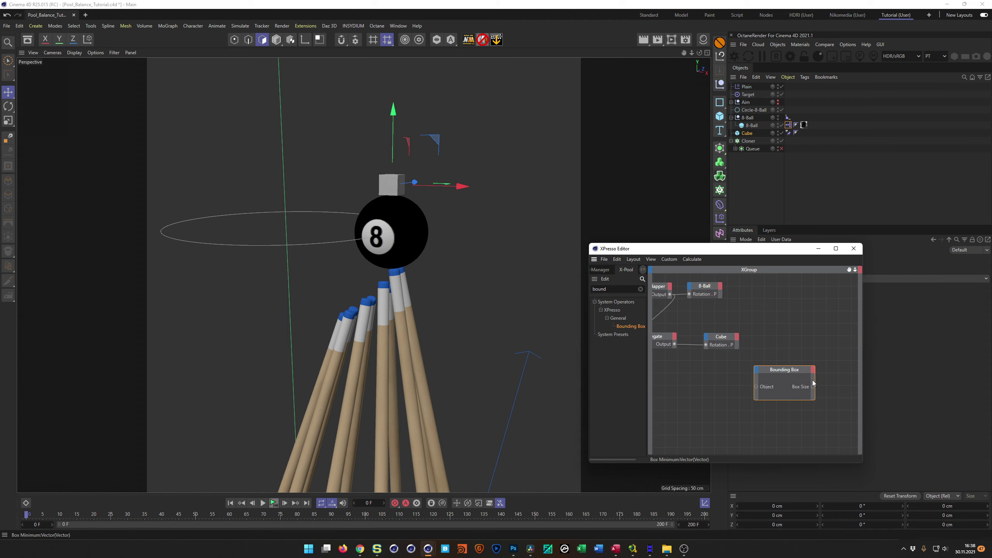
drag(784, 369, 793, 348)
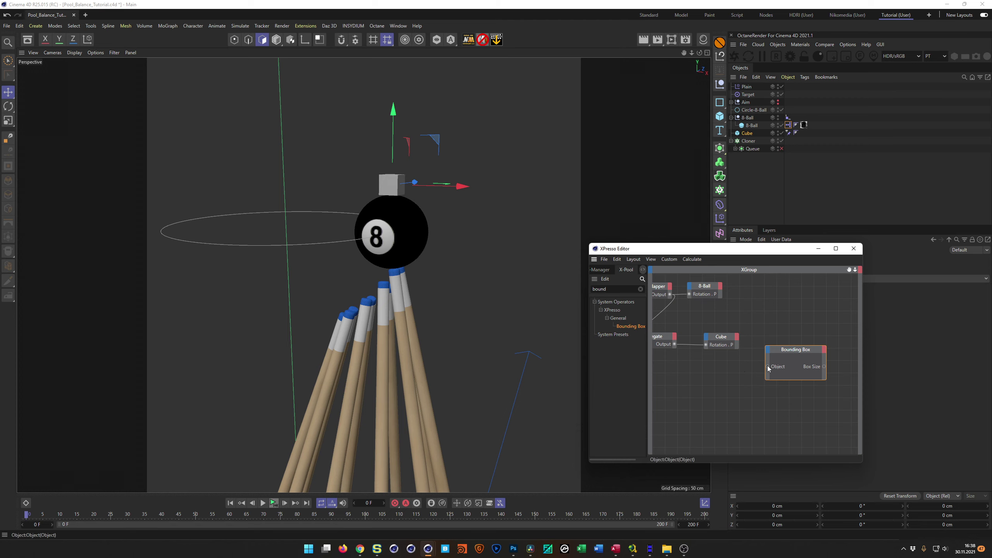
drag(767, 367, 737, 338)
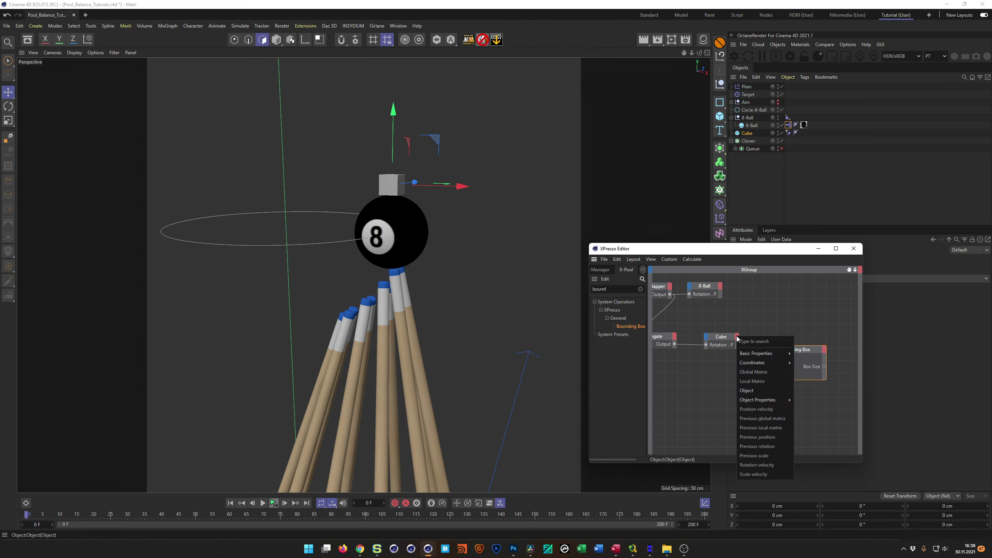
click(747, 390)
drag(732, 339, 717, 342)
drag(790, 358, 786, 346)
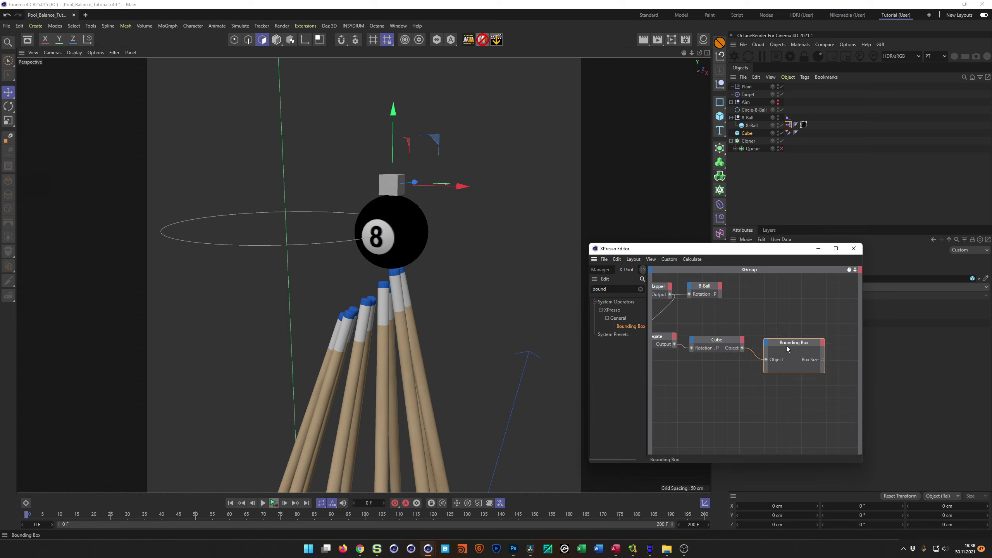
middle_drag(747, 360, 687, 366)
drag(746, 344, 745, 340)
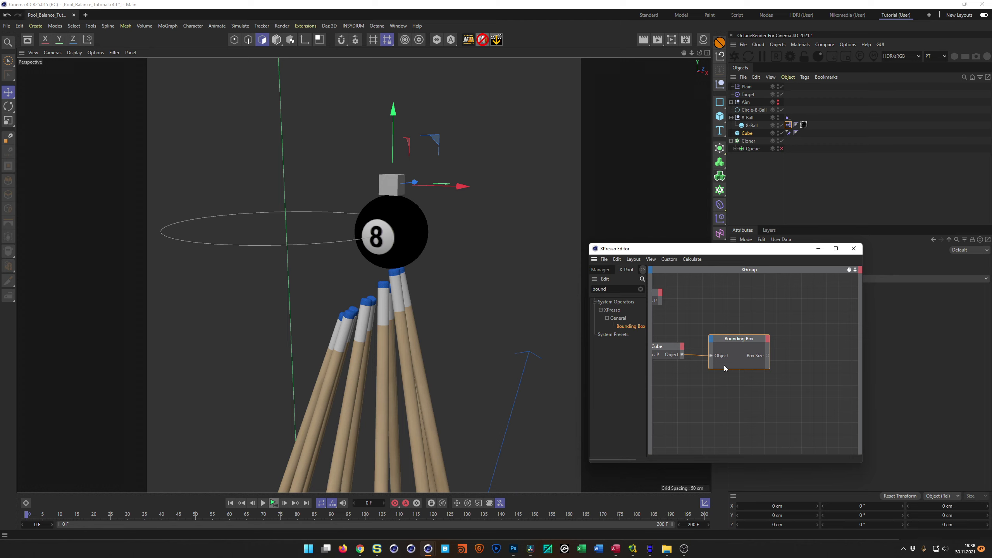
Step: Add a Vector2Reals node fed by Bounding Box's Box Size
text(vec)
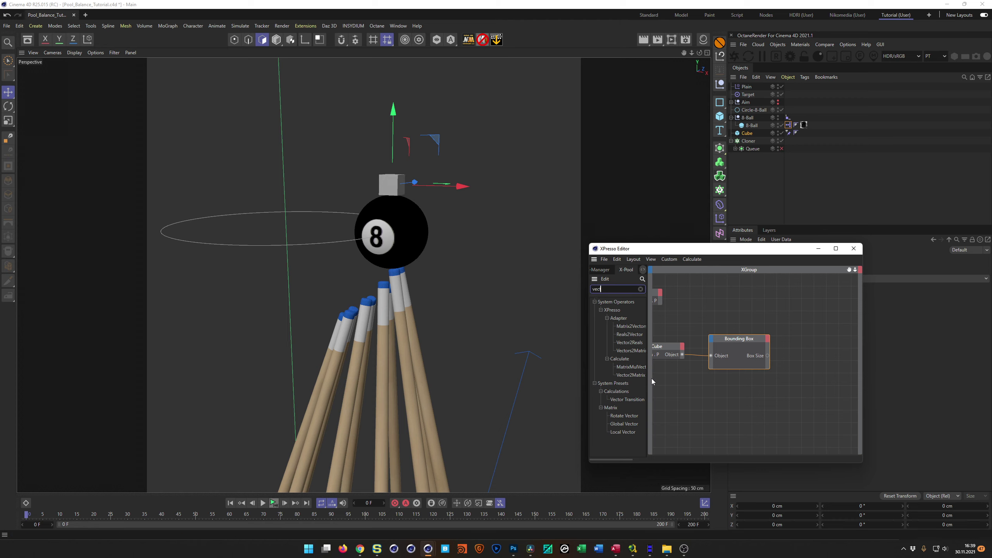
drag(635, 345, 808, 353)
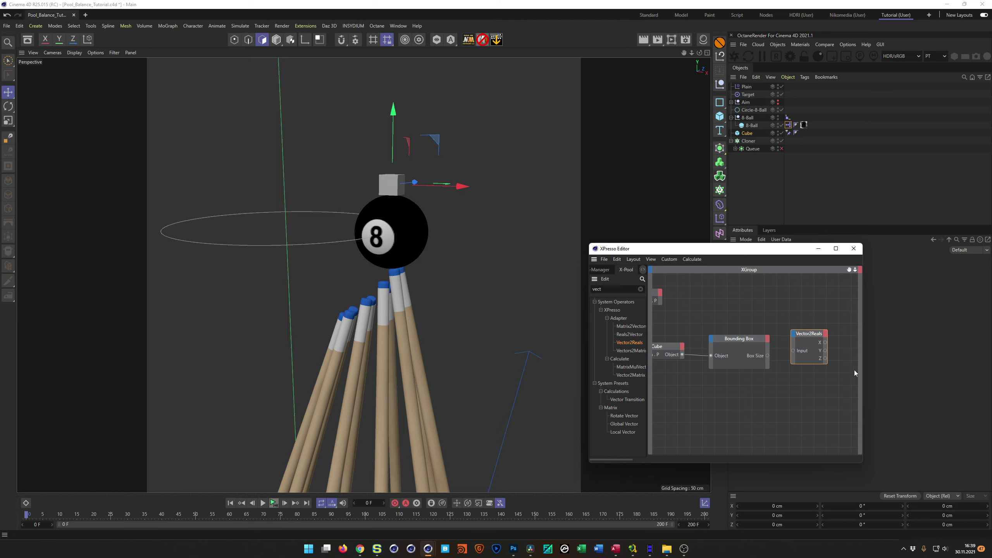
drag(768, 356, 813, 340)
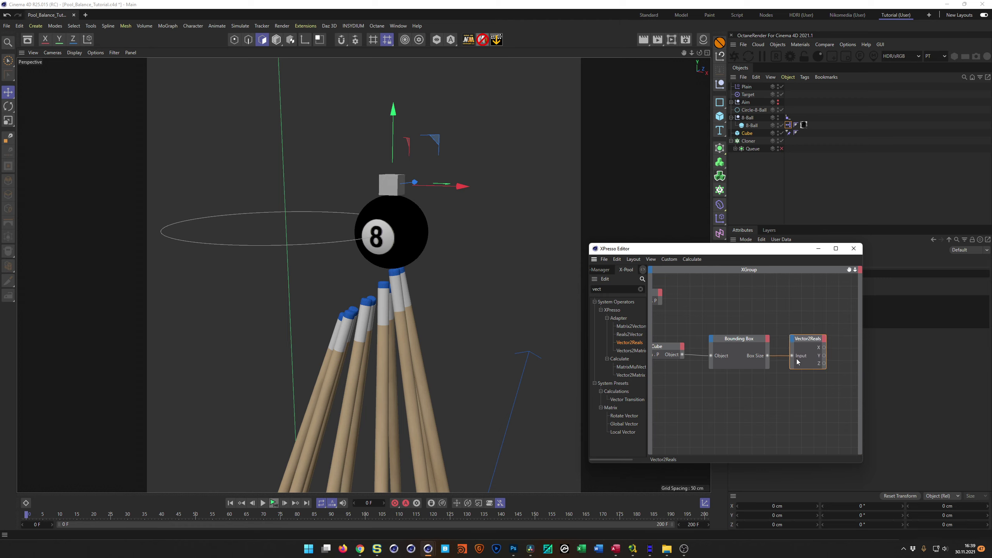
middle_drag(768, 356, 739, 365)
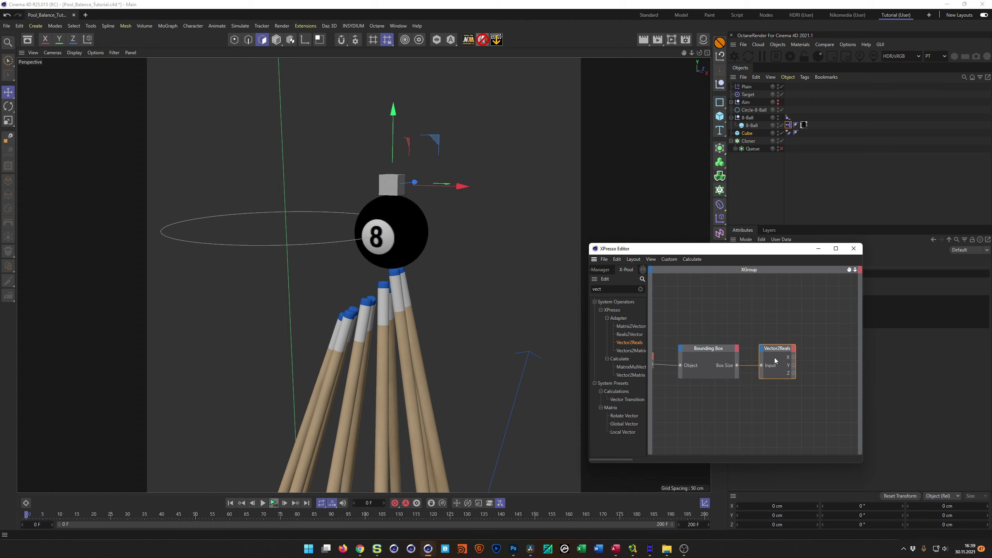
Step: Add a Result node to the graph from the 'resu' search
double_click(609, 289)
text(resu)
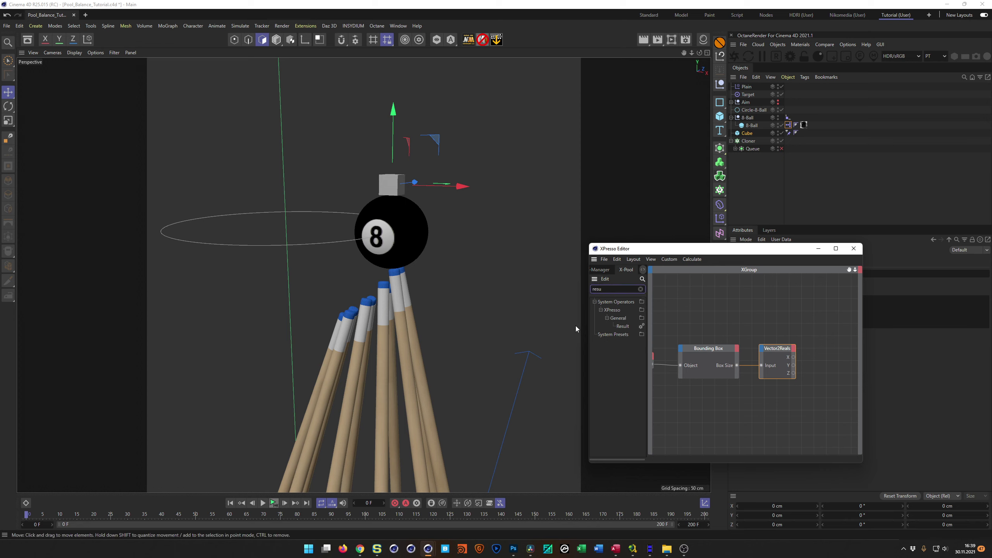
drag(622, 330, 814, 320)
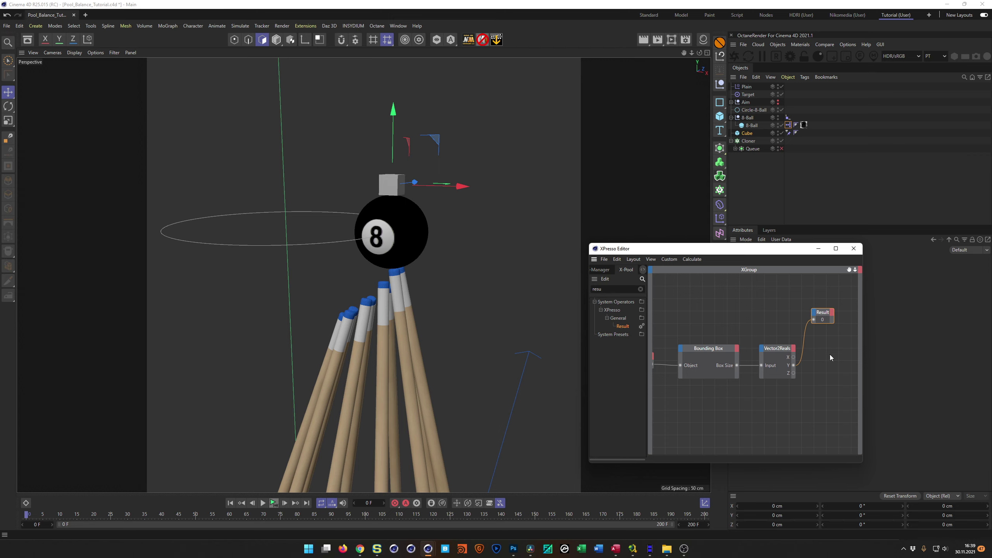
Step: Make the Cube editable with C so the Result reads 1.5
click(747, 133)
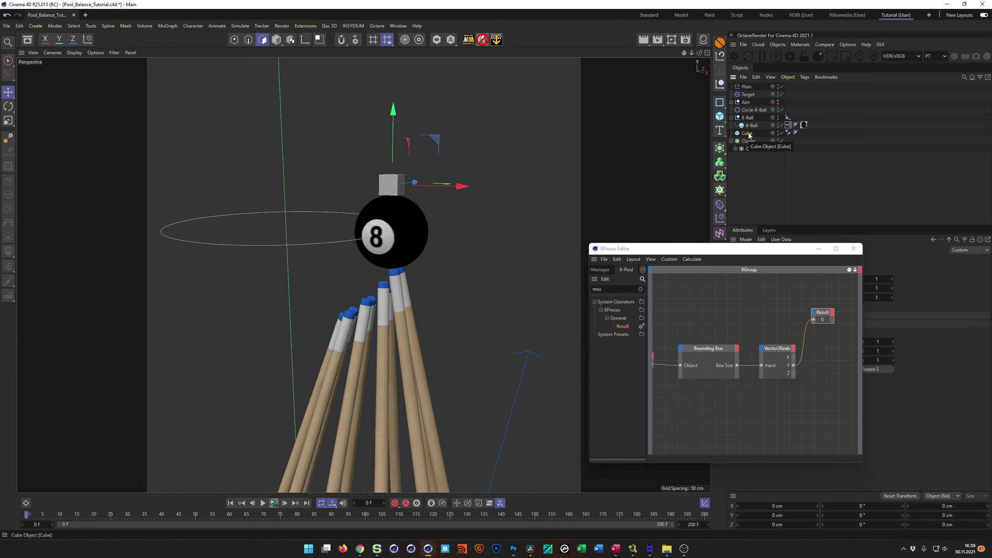
key(c)
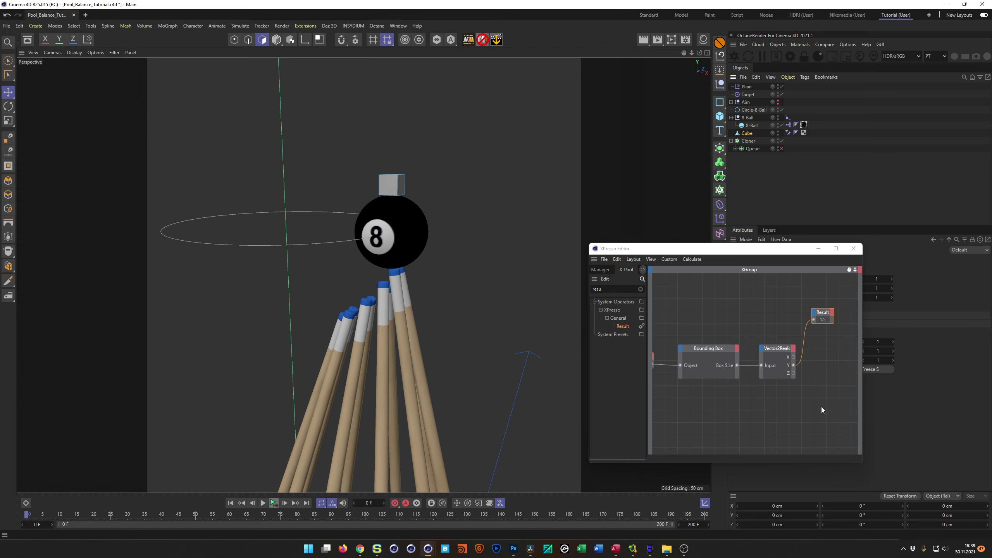
key(Return)
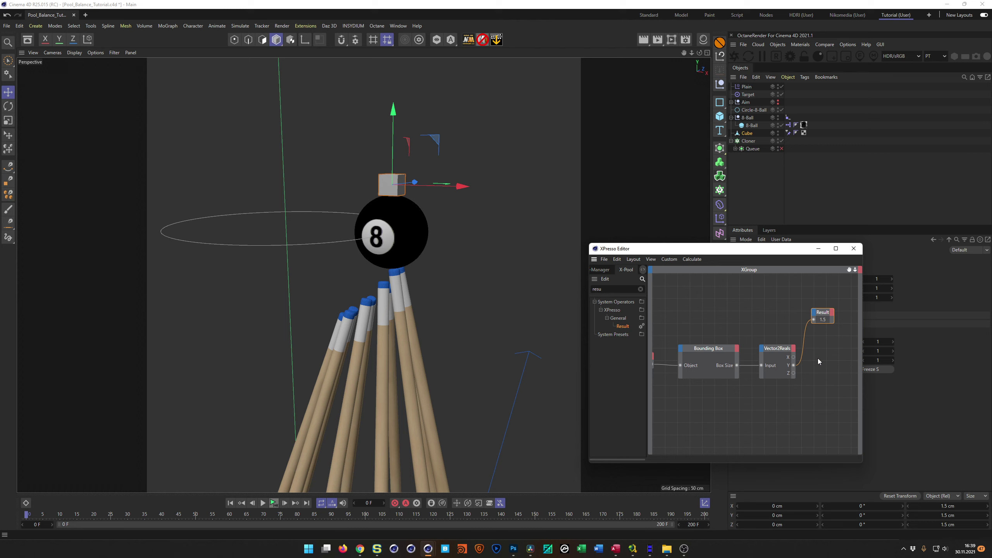
click(34, 516)
drag(34, 516, 43, 517)
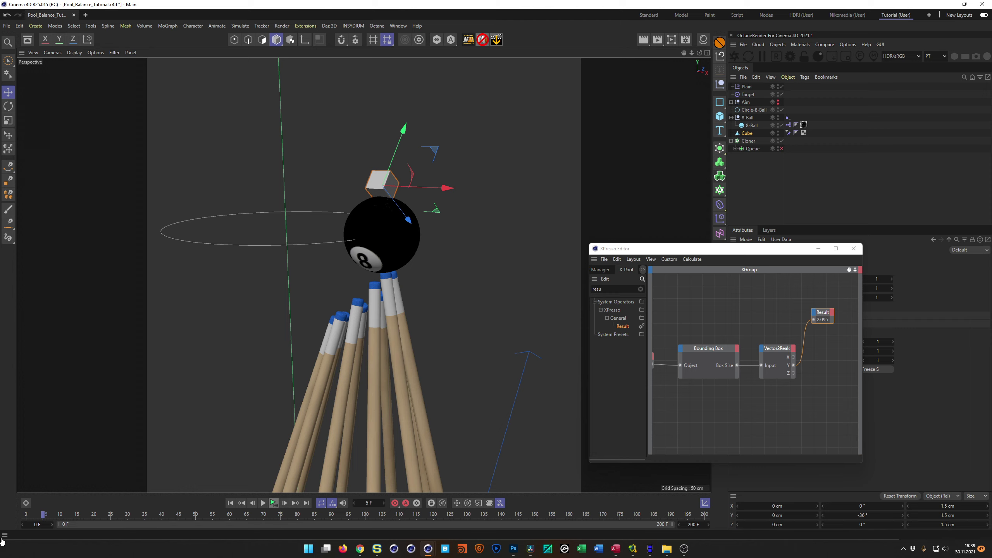
drag(43, 516, 9, 520)
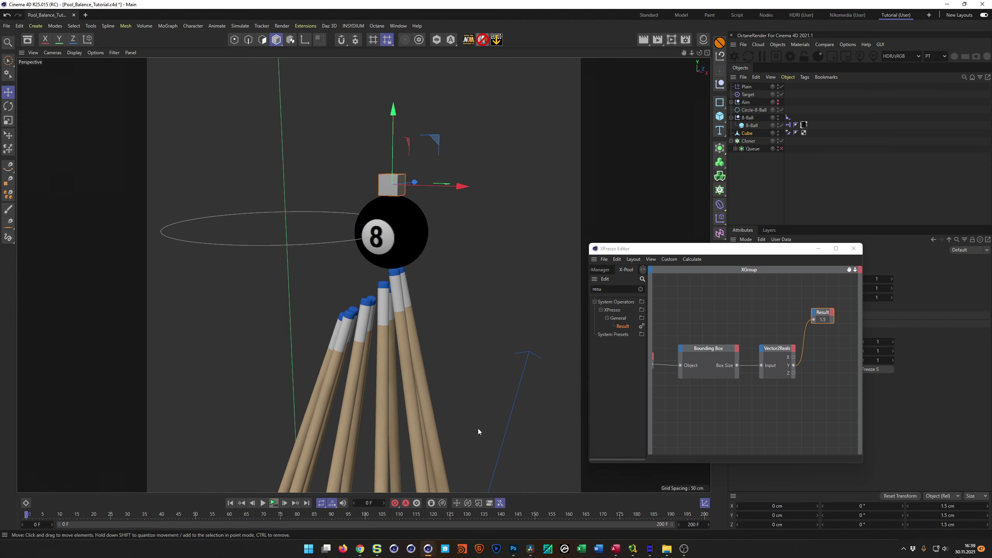
drag(722, 251, 721, 223)
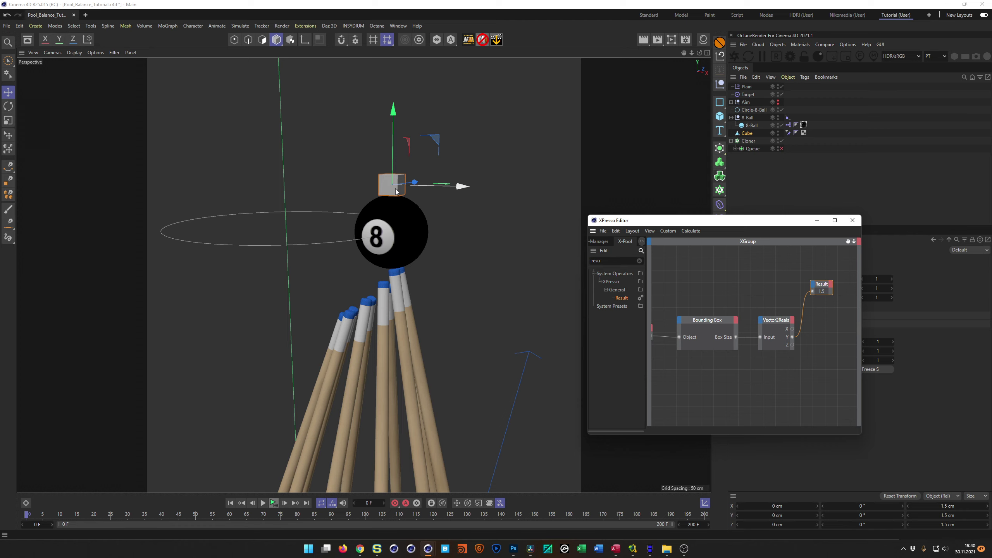
drag(42, 512, 43, 515)
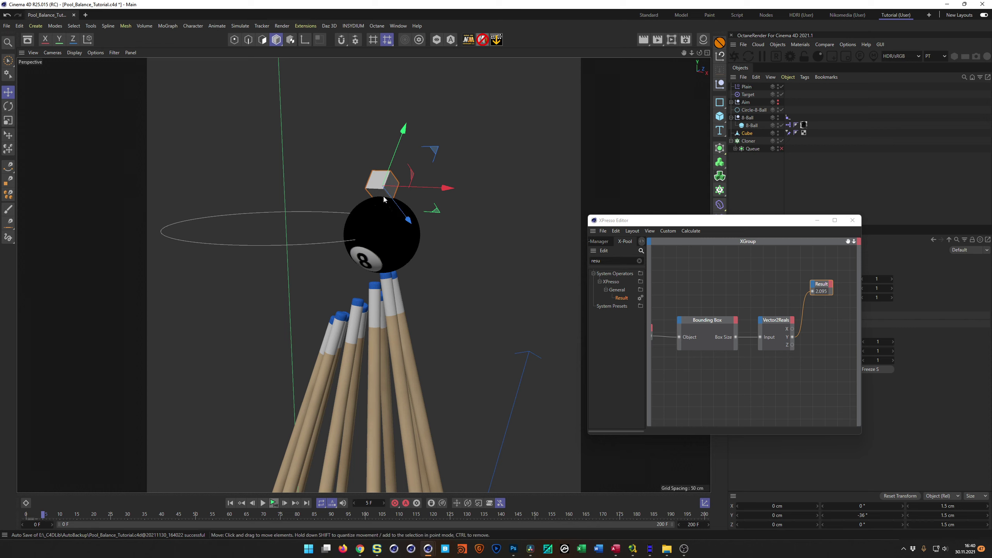
click(40, 516)
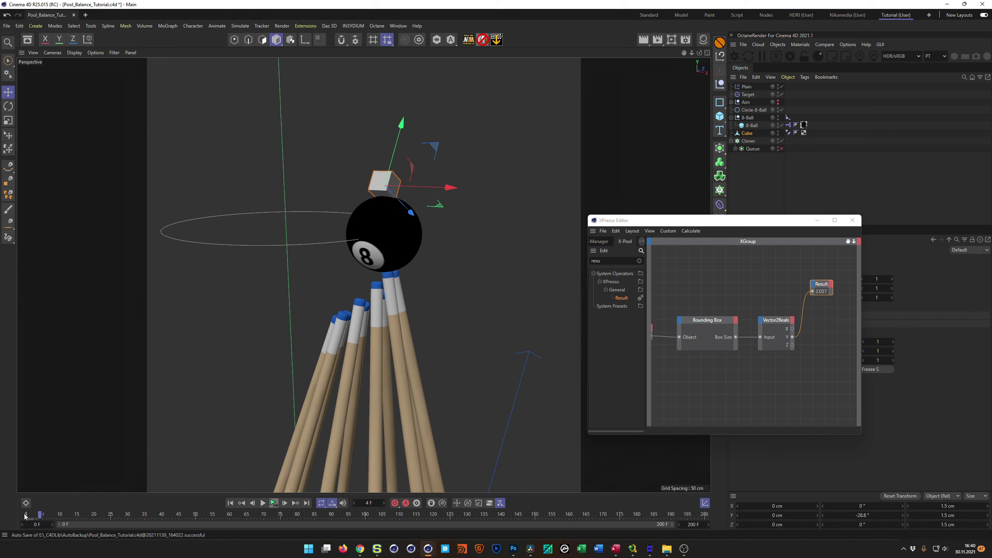
drag(38, 518, 26, 516)
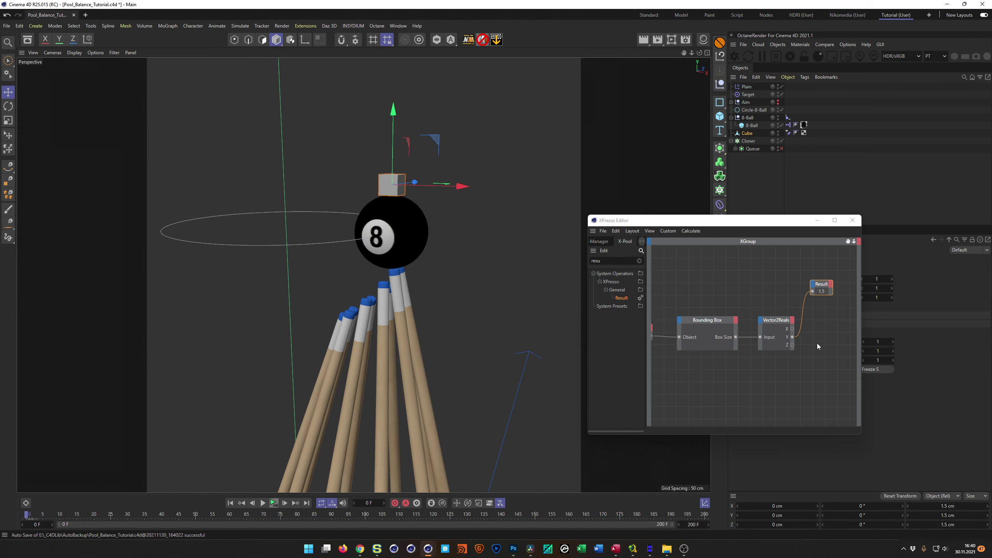
Step: Add a Math node from the 'math' search and set its Function to Subtract
middle_drag(746, 294, 714, 265)
double_click(614, 261)
text(math)
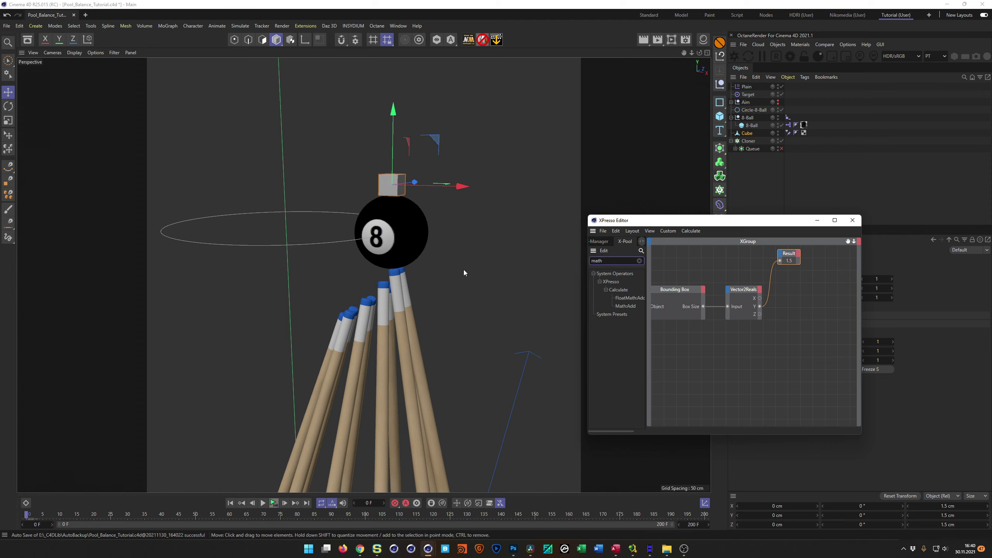
drag(625, 307, 764, 345)
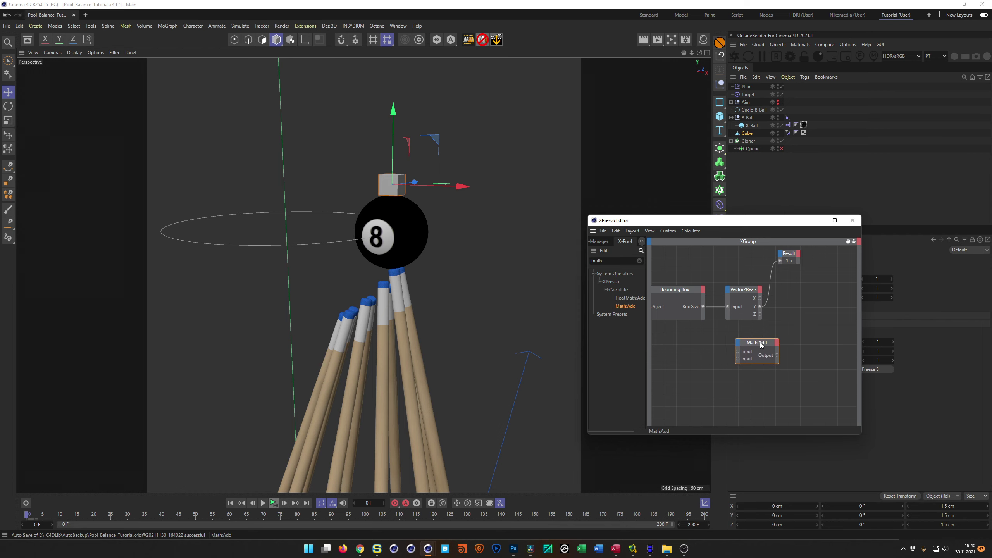
drag(751, 221, 566, 207)
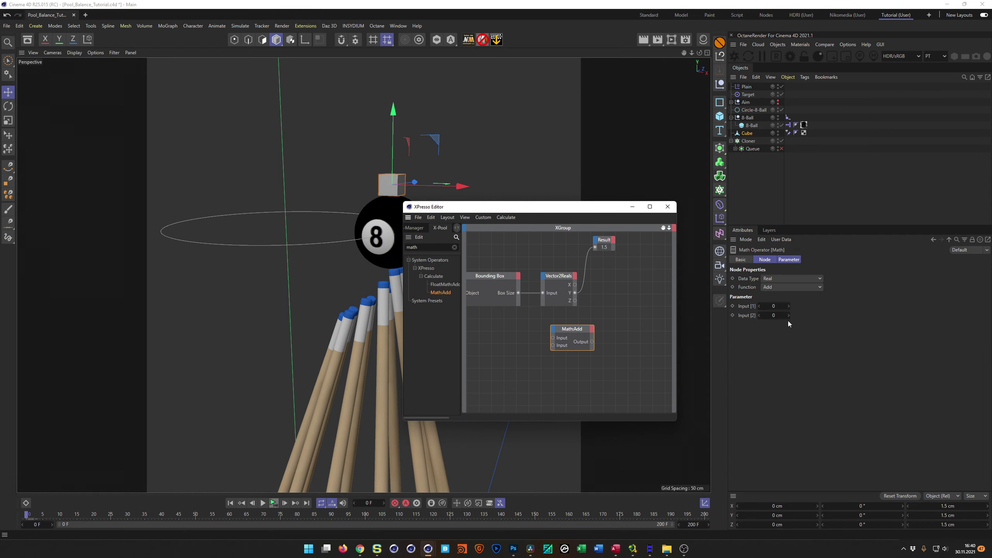
click(785, 288)
click(794, 305)
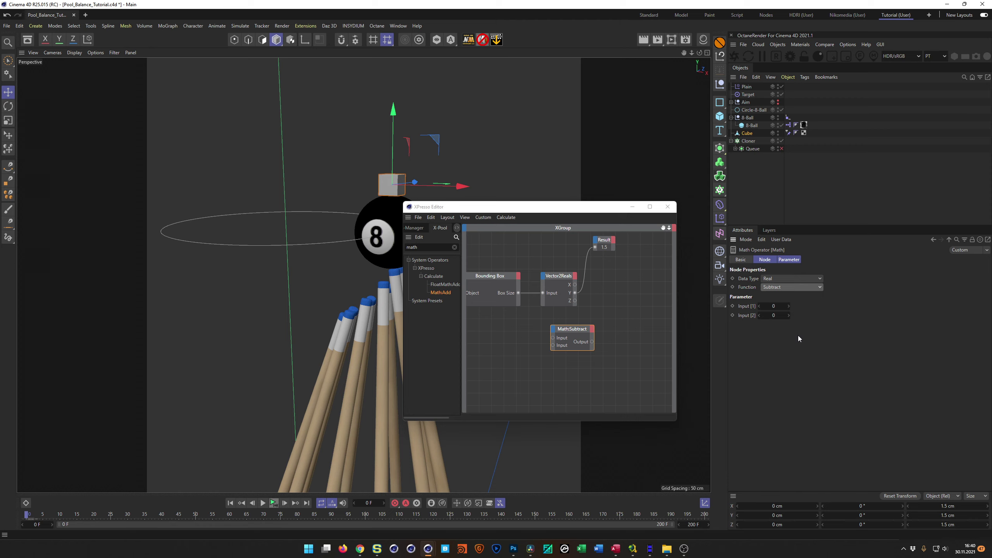
click(774, 316)
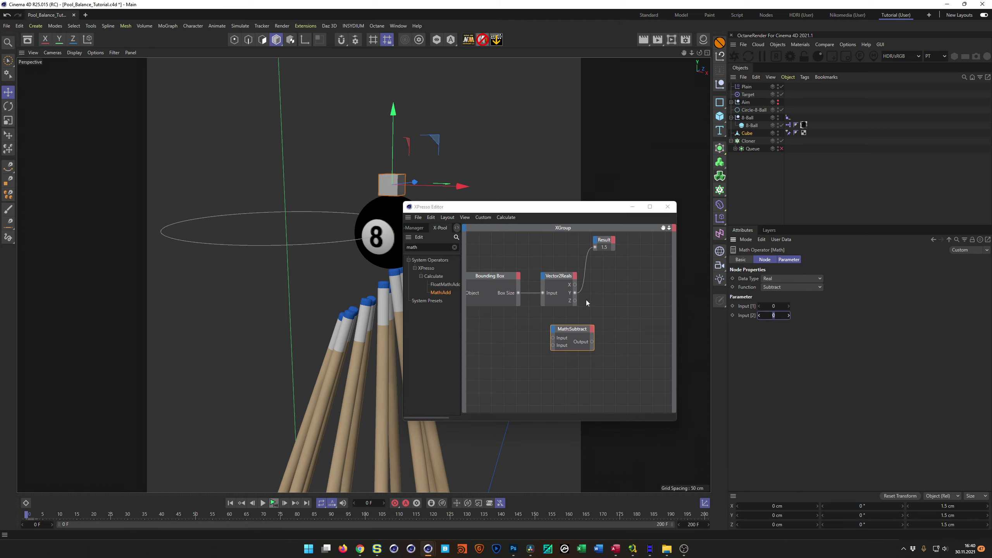
drag(574, 329, 609, 331)
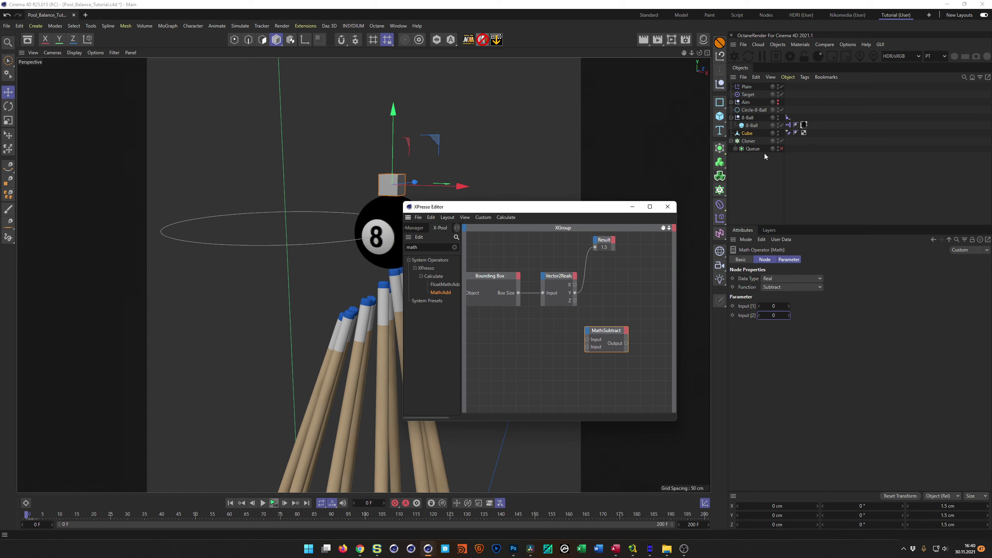
Step: Drag the Cube from the Object Manager into the graph as a second object node
drag(747, 133, 537, 340)
middle_drag(508, 372, 559, 369)
middle_drag(513, 291, 470, 287)
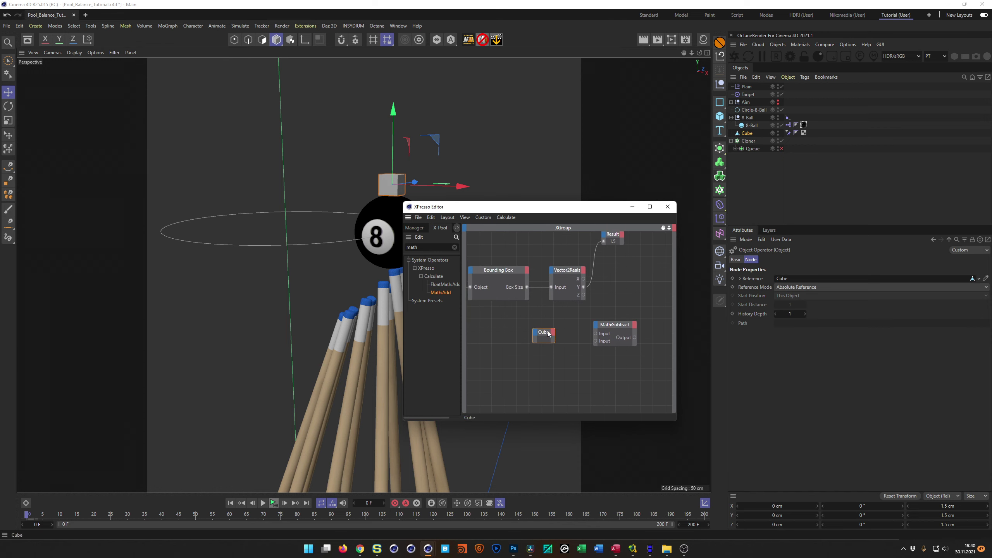
Step: Wire Vector2Reals Y into Math:Subtract's first input, with the Cube node placed below
drag(544, 334, 553, 336)
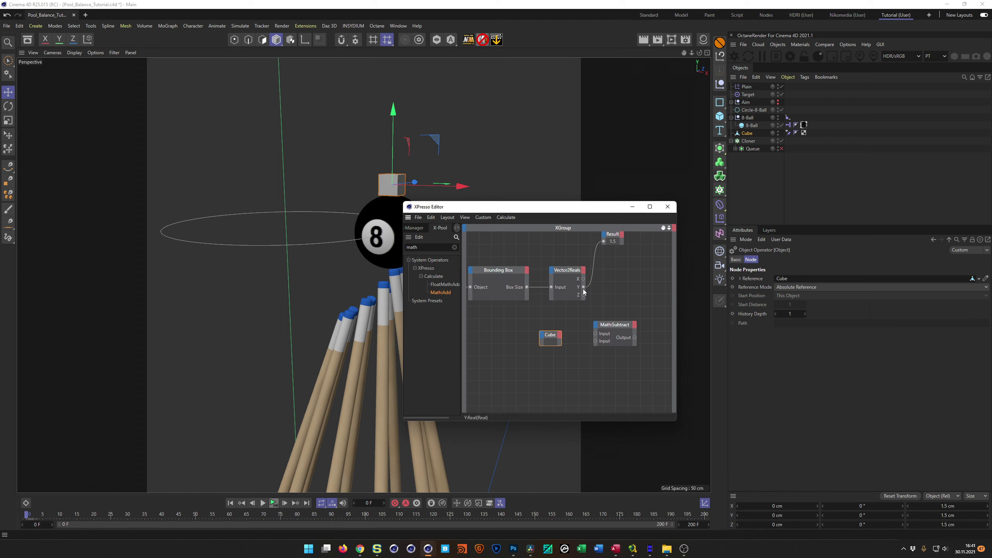
drag(549, 337, 607, 367)
drag(608, 326, 552, 336)
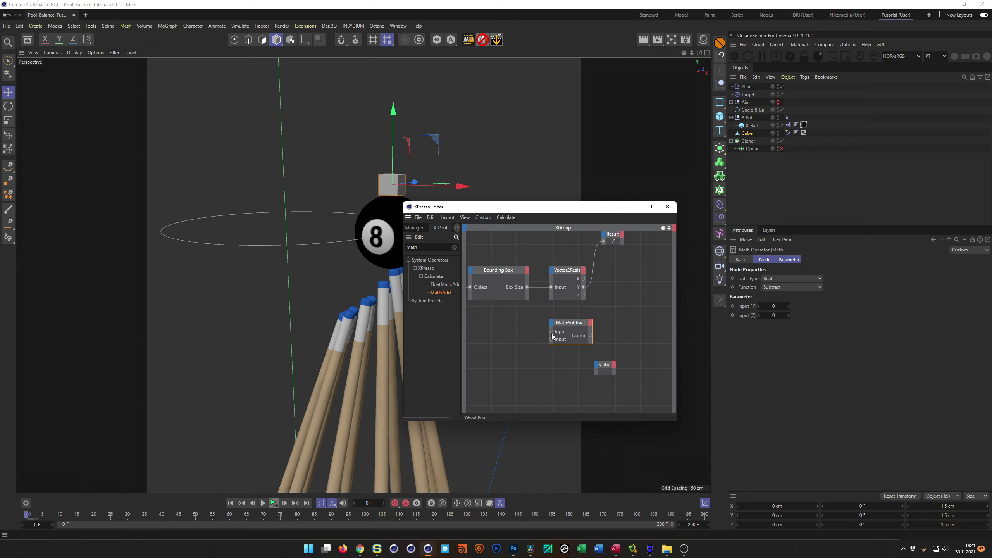
drag(583, 288, 554, 333)
click(584, 280)
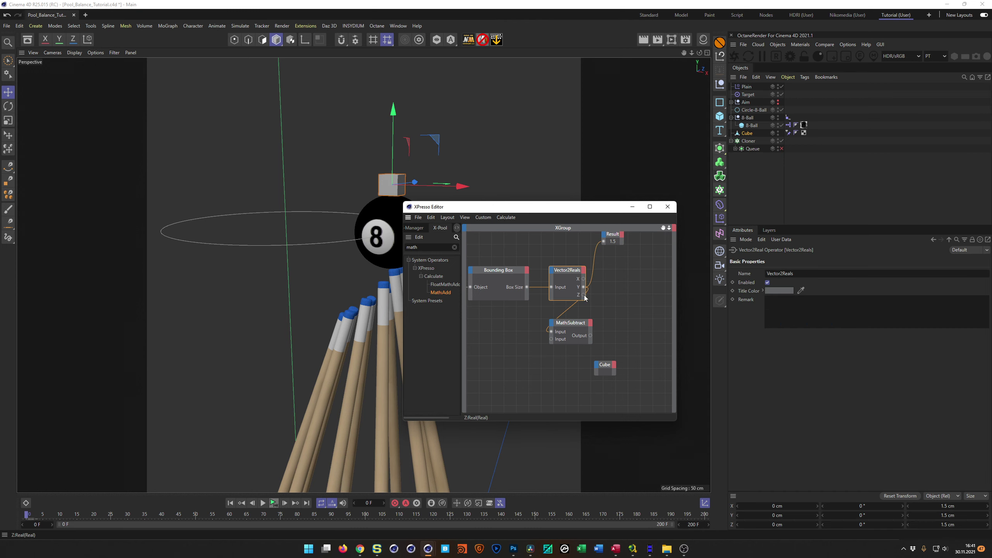
Step: Drag the cube's P.Y attribute onto the Cube node to add a Position . Y port
drag(571, 332, 549, 335)
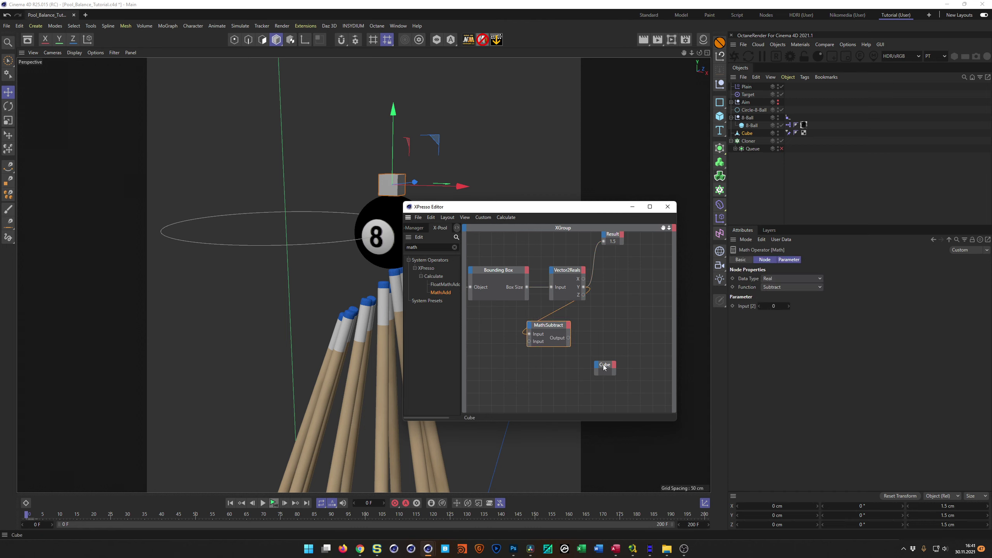
drag(604, 367, 623, 335)
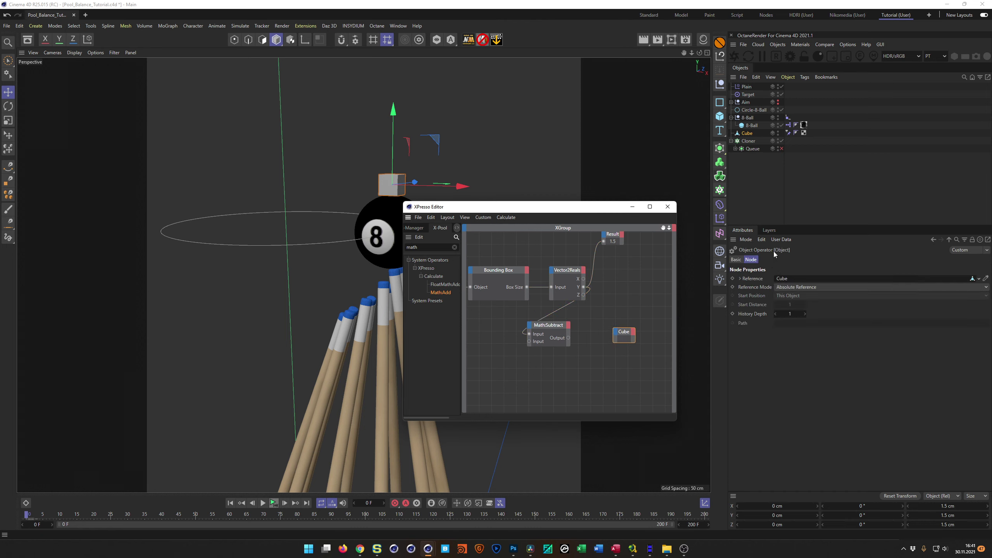
click(754, 134)
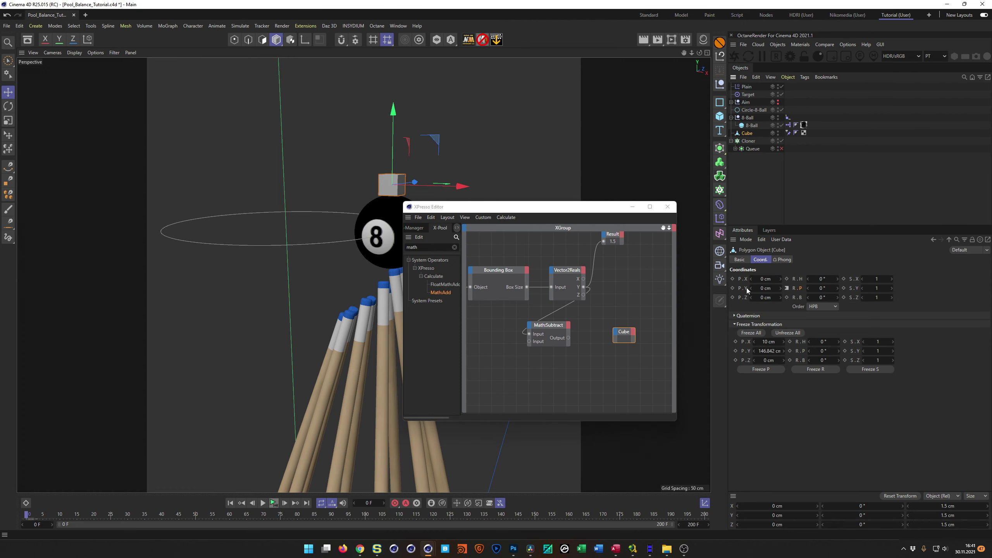
drag(746, 288, 612, 334)
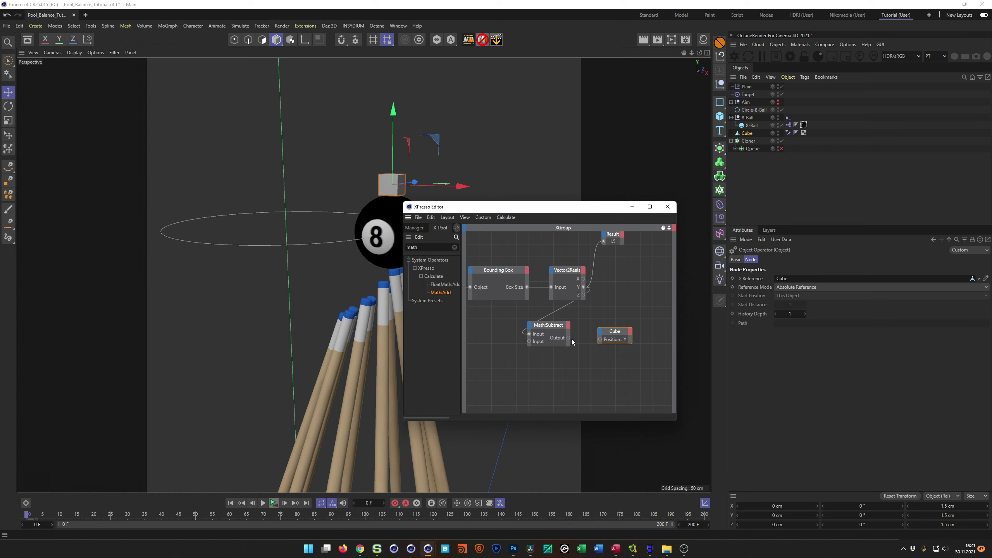
Step: Wire Math:Subtract Output into the Cube's Position . Y
drag(568, 338, 601, 343)
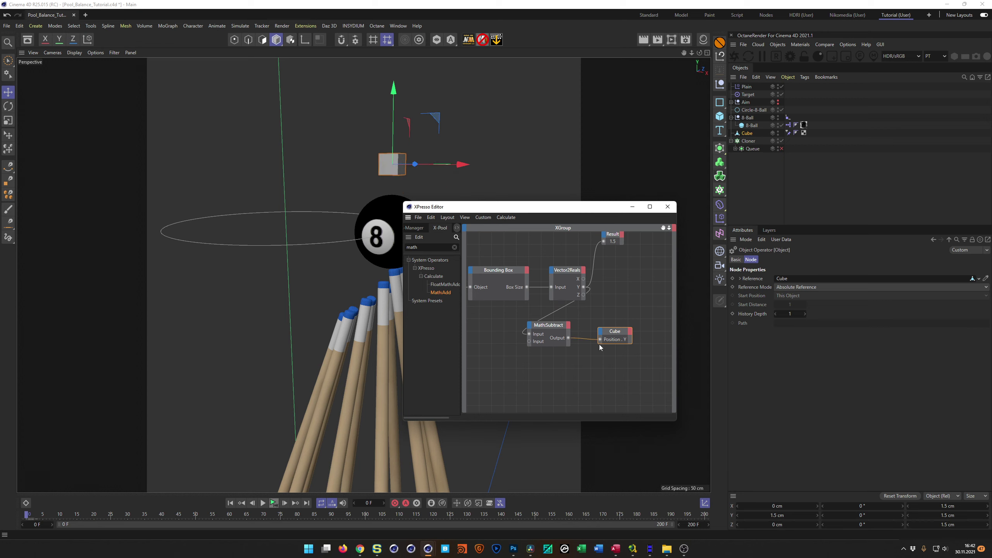
drag(557, 206, 657, 243)
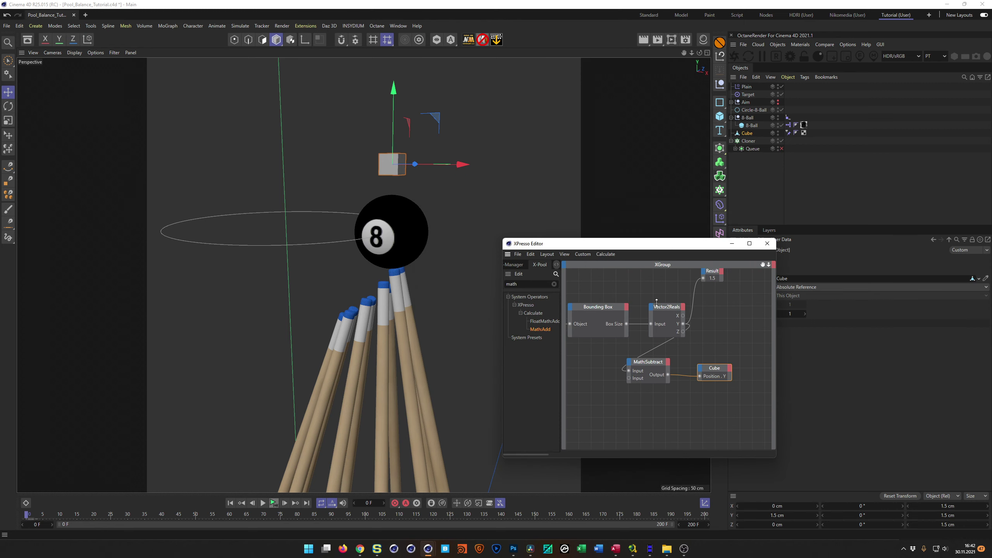
alt+drag(432, 205, 469, 216)
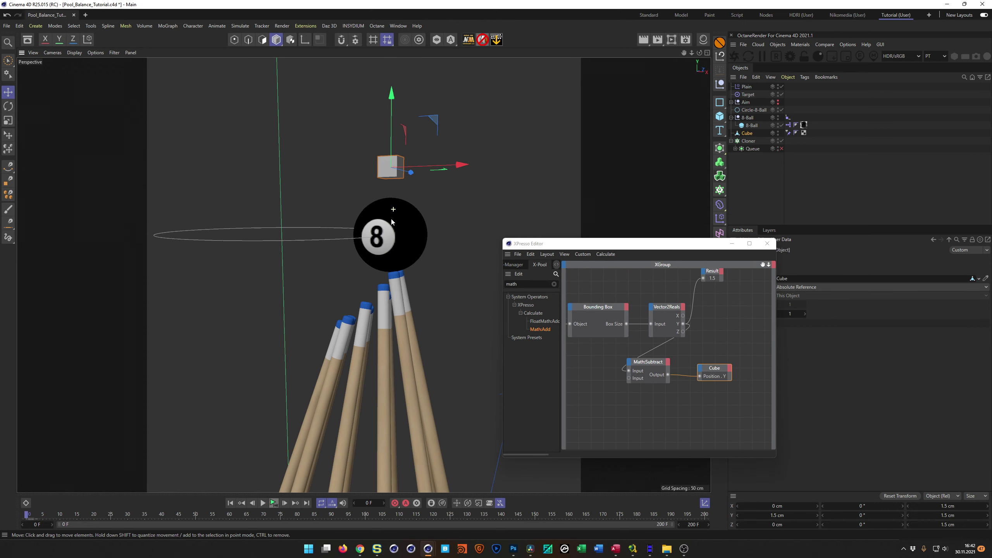
drag(611, 246, 502, 257)
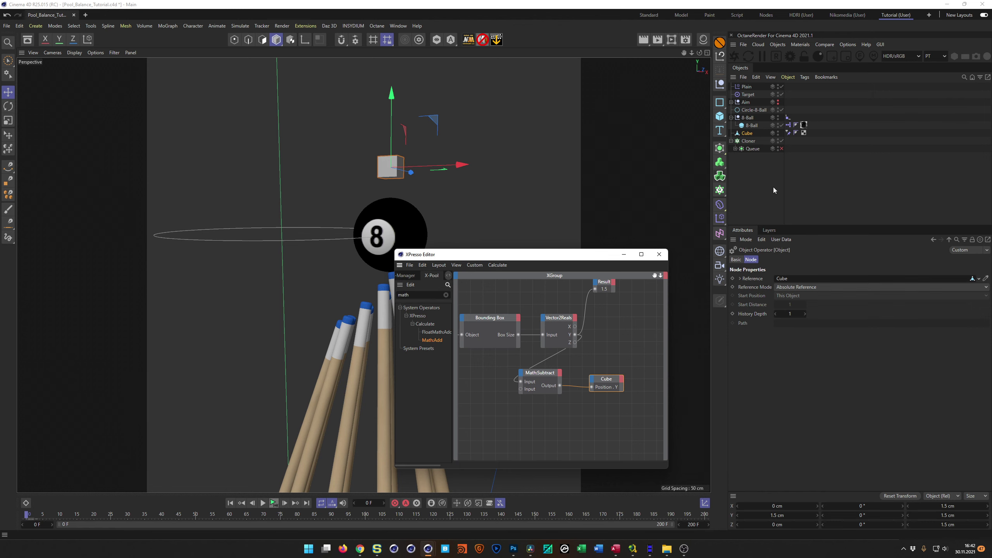
Step: Set Math:Subtract's Input [2] to 1.5
click(748, 133)
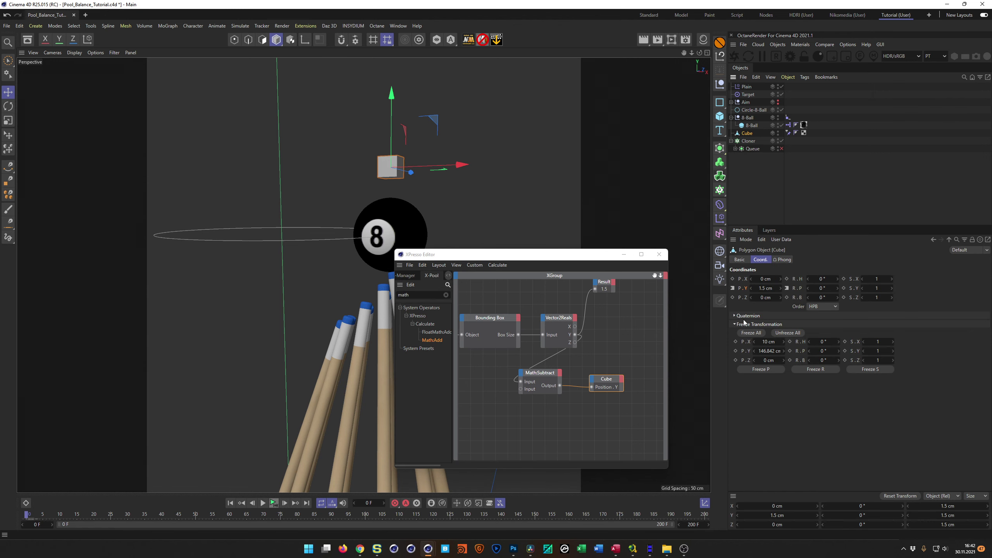
click(543, 373)
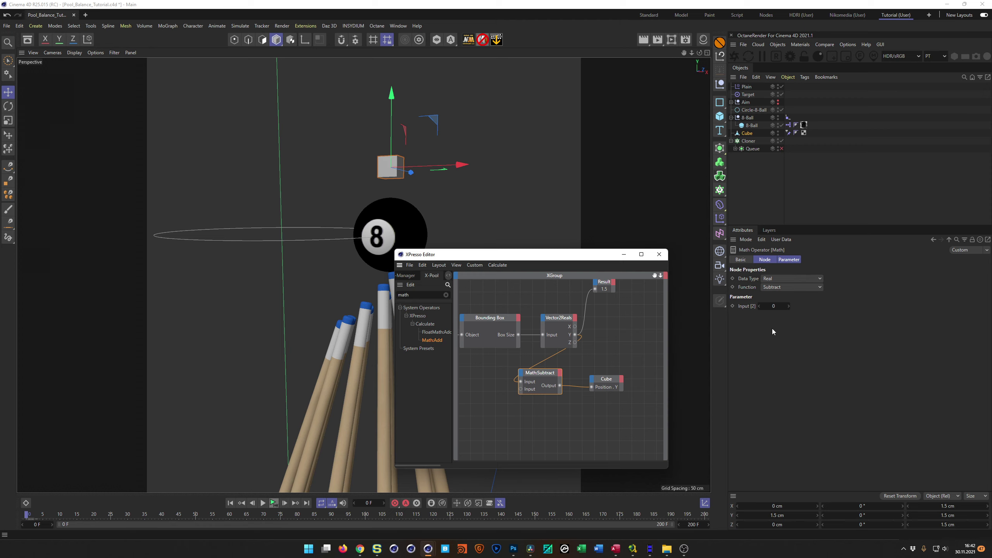
click(772, 306)
text(1,5)
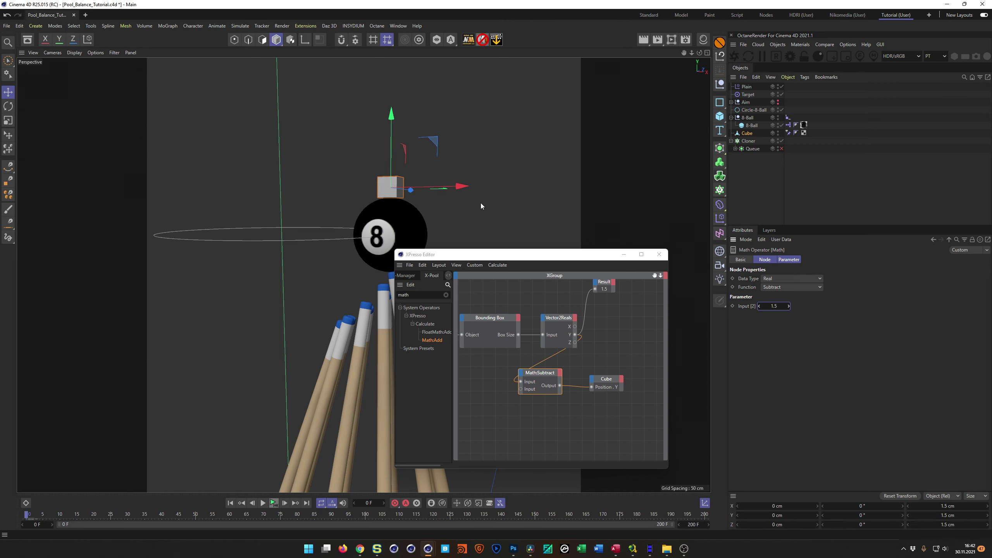
Step: Spread the Cube and Subtract nodes apart and scrub forward to frame 5
click(754, 125)
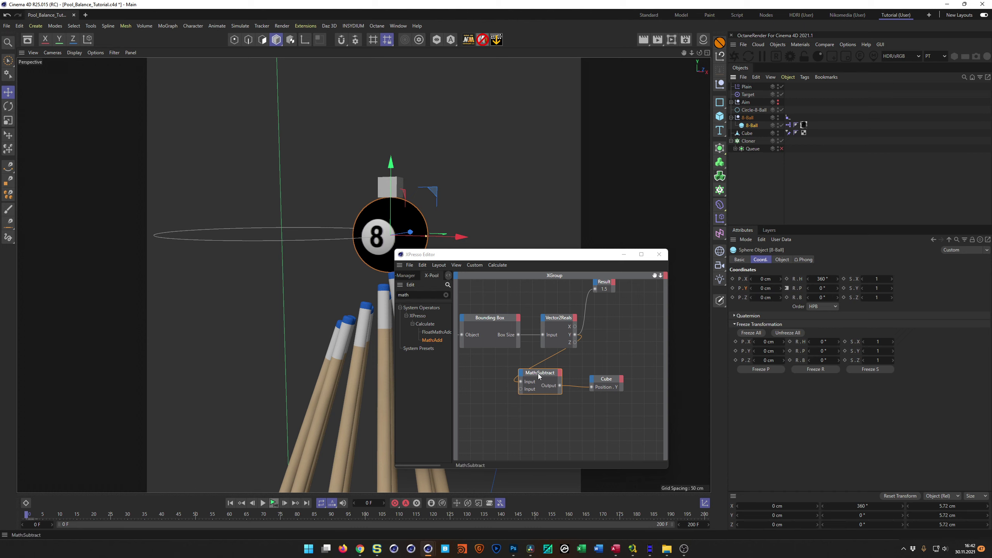
drag(597, 384, 616, 383)
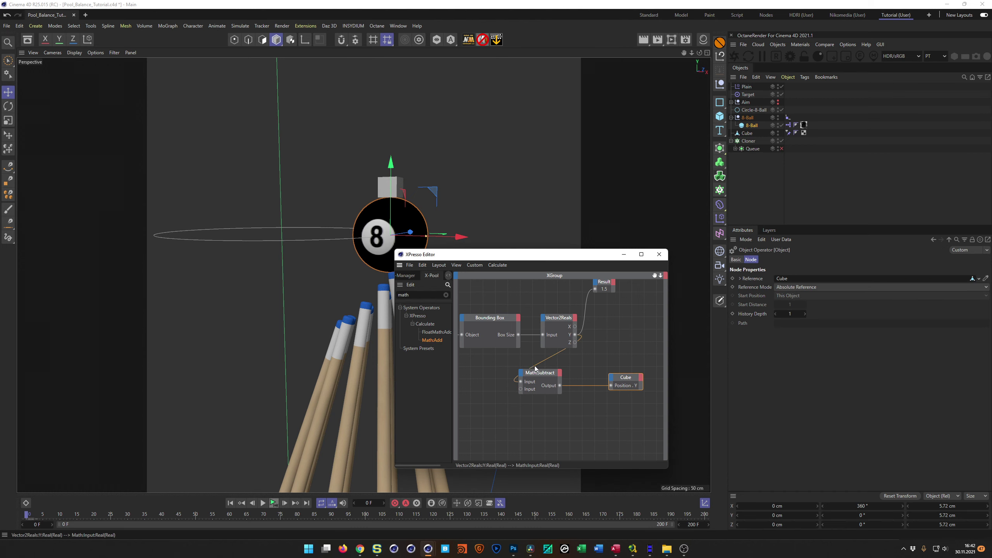
drag(537, 376, 501, 379)
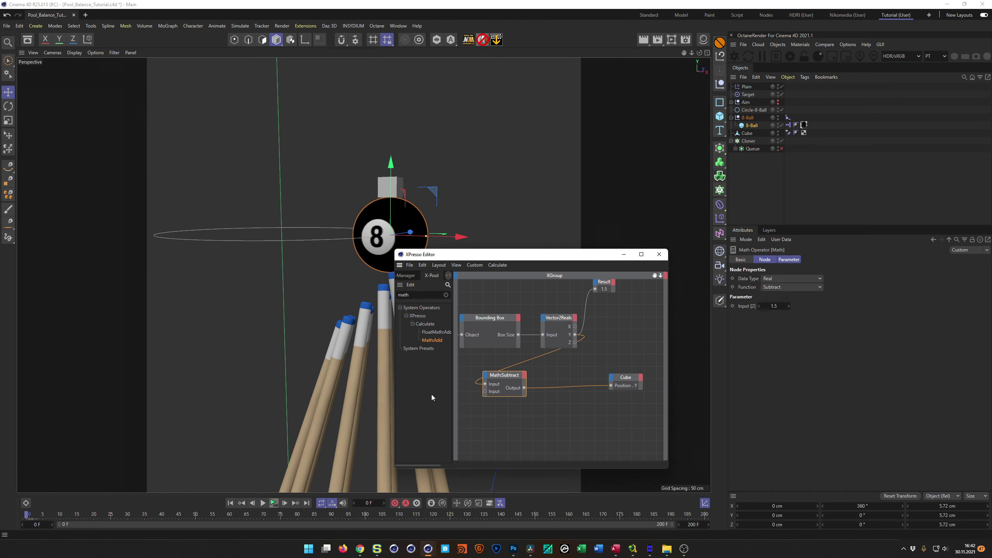
drag(29, 515, 43, 517)
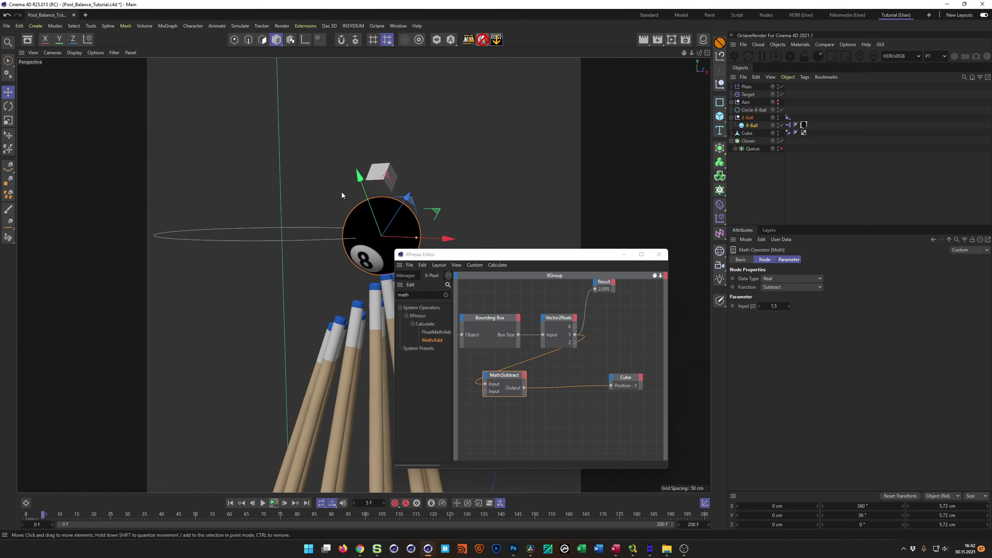
Step: Ctrl-drag Math:Subtract to make an unconnected copy also holding 1.5
scroll(399, 200, up, 8)
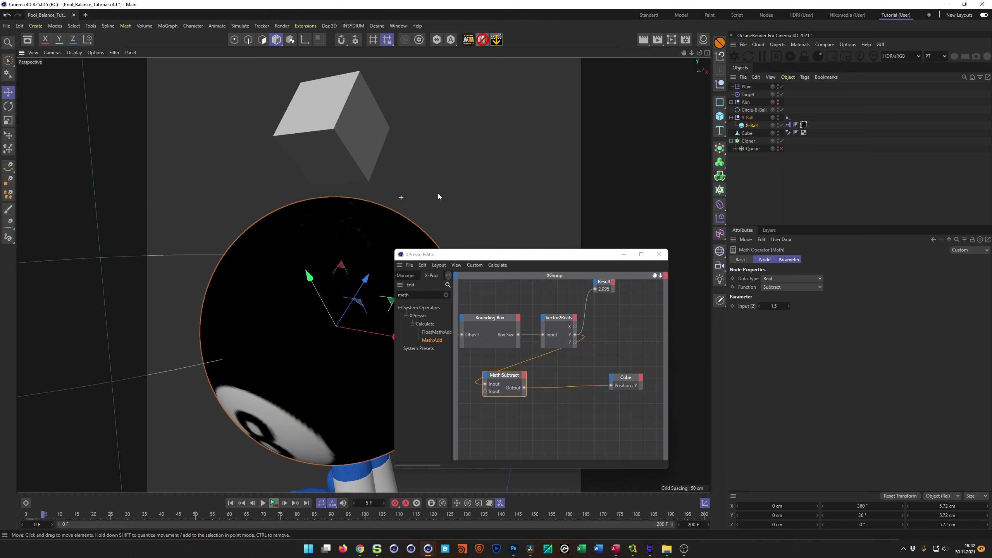
scroll(297, 214, down, 5)
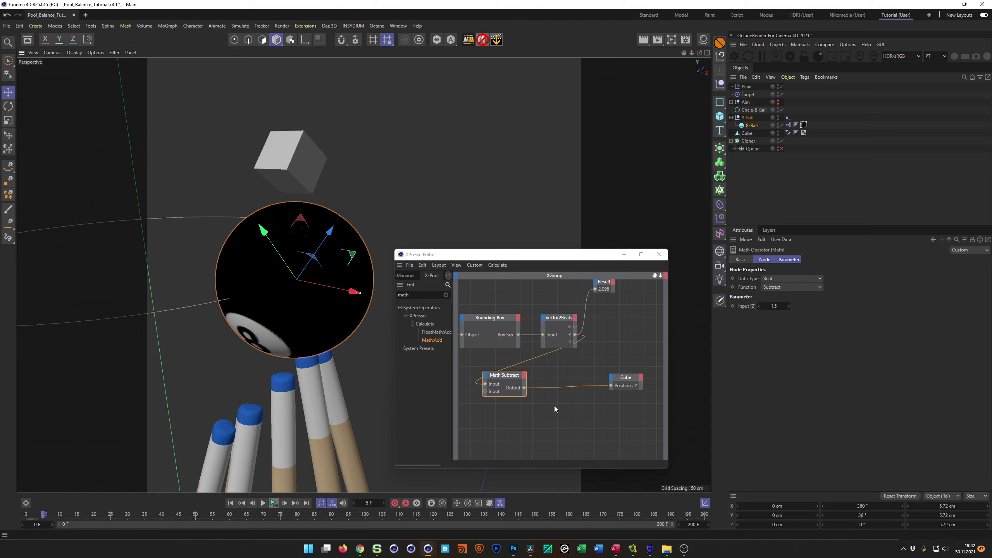
ctrl+drag(504, 379, 577, 410)
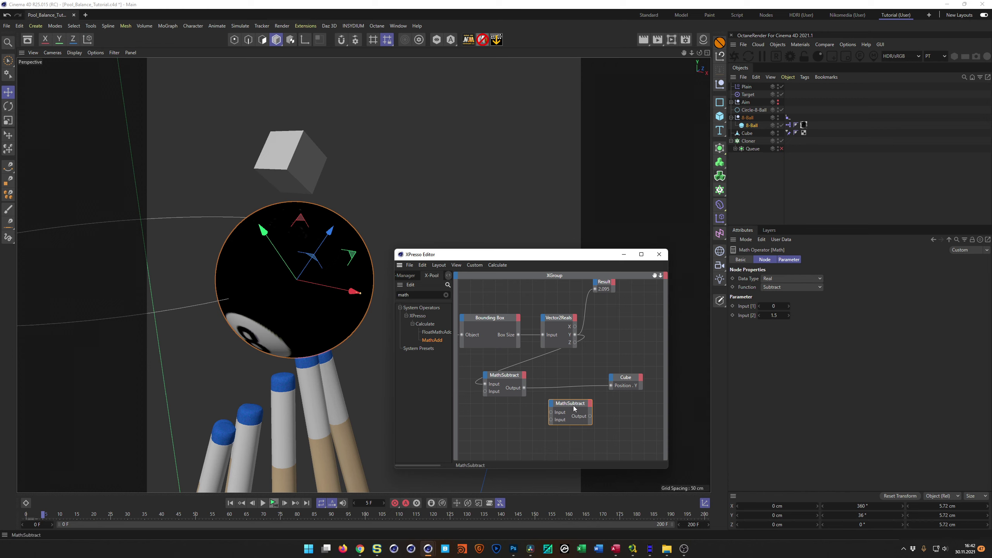
Step: Set the copied math node's Function to Divide with Input [2] of 2
click(780, 287)
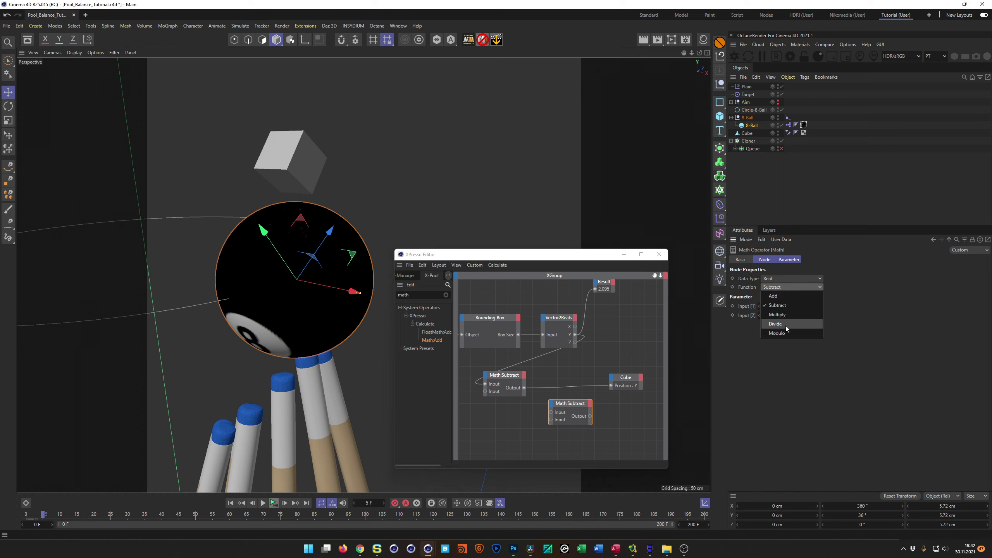
click(786, 326)
click(776, 315)
text(2)
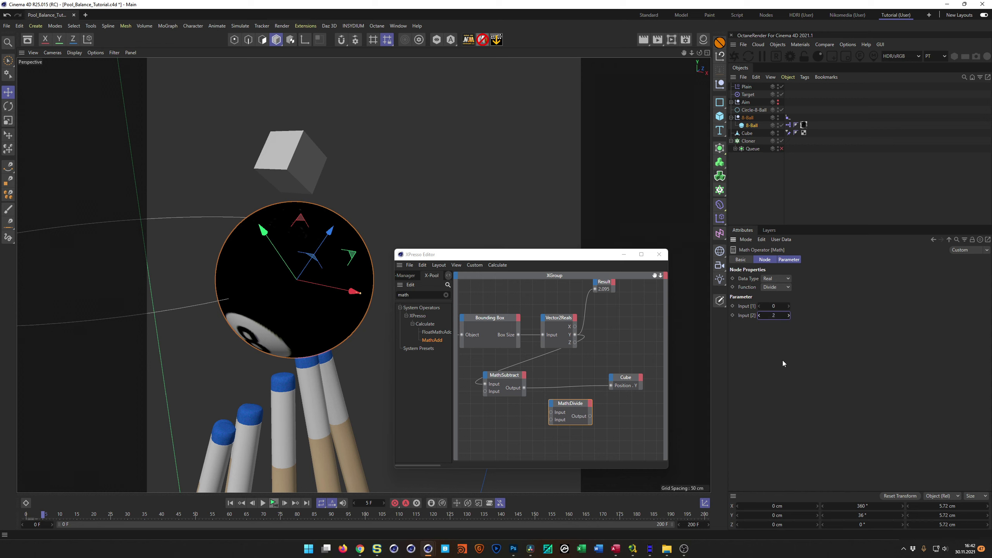
Step: Wire Subtract Output into Divide and Divide Output into Cube Position . Y
drag(524, 388, 552, 413)
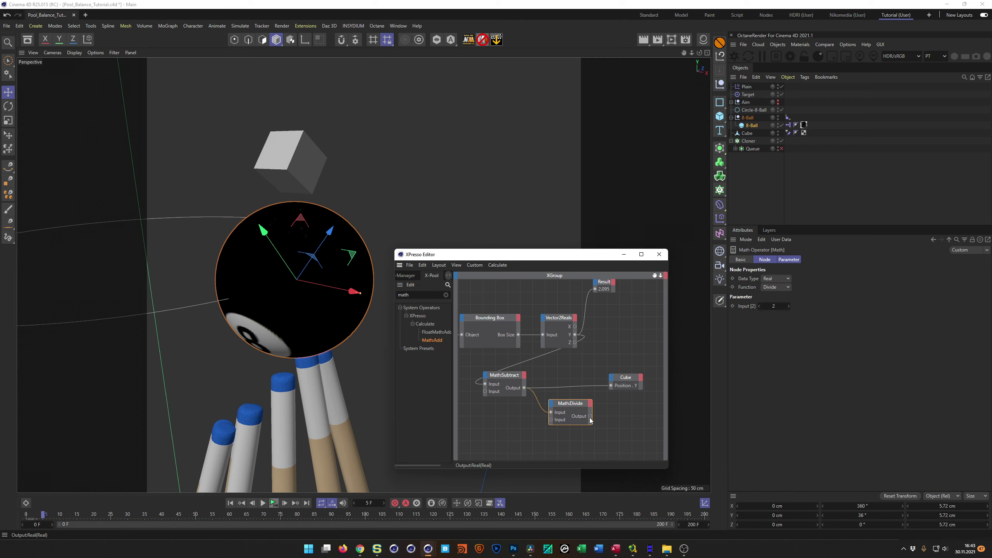
drag(590, 416, 612, 387)
scroll(348, 207, up, 3)
scroll(330, 207, down, 5)
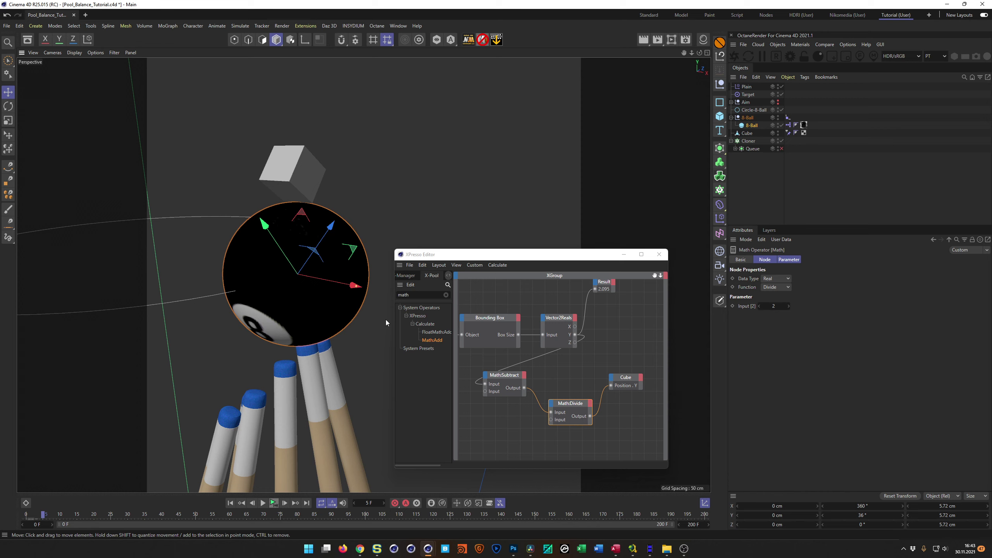
drag(570, 253, 577, 228)
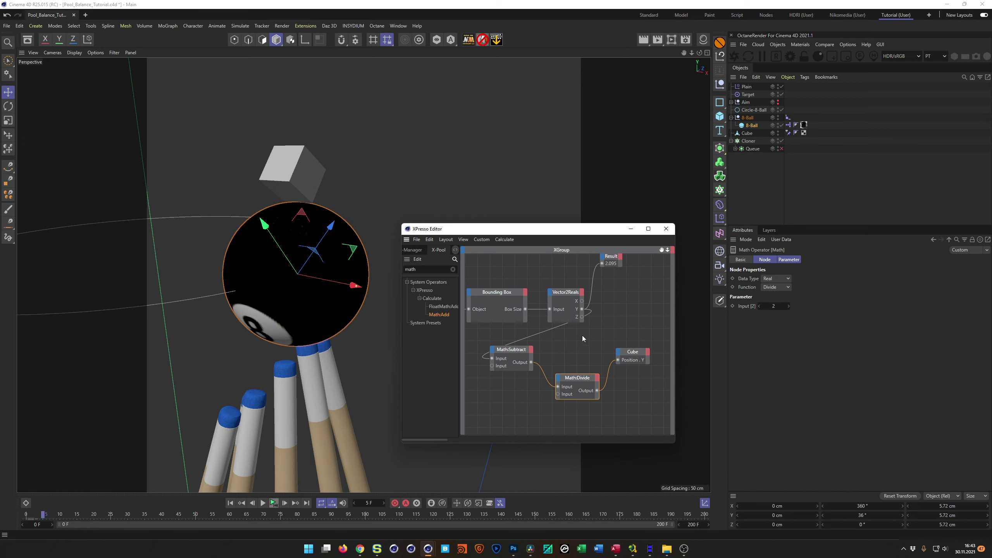
drag(578, 377, 574, 354)
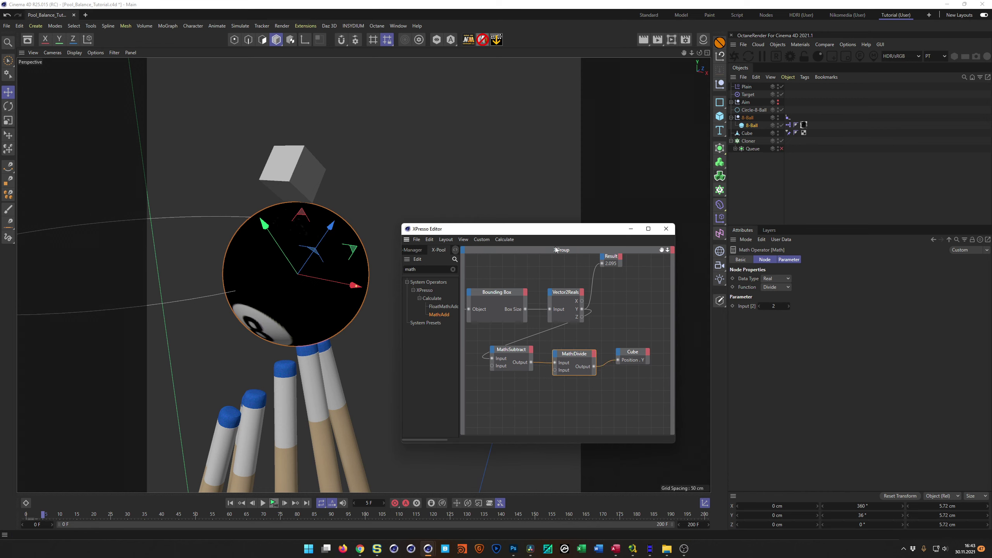
drag(566, 236, 775, 198)
alt+drag(485, 273, 426, 270)
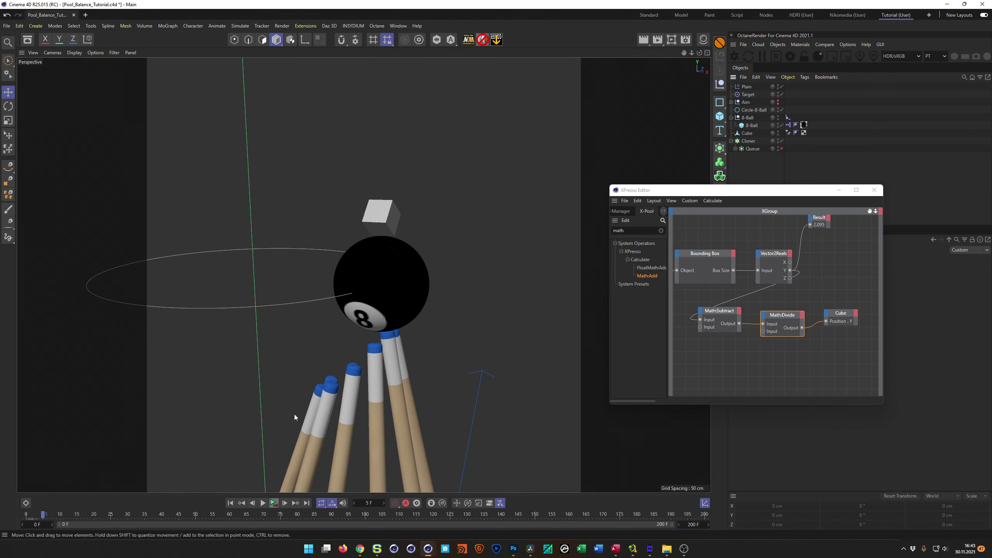
Step: Play back the animation to confirm the cube stays balanced on the 8-ball
click(274, 506)
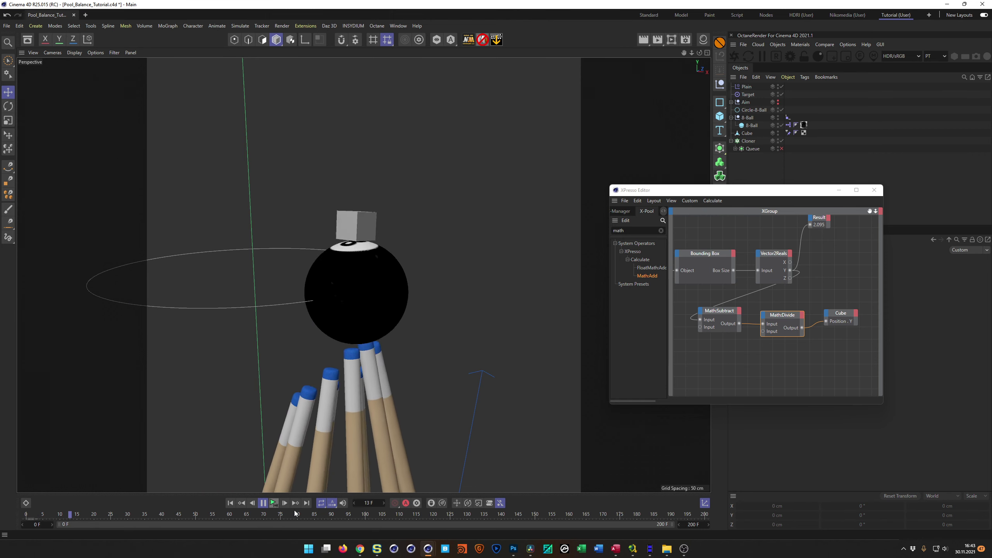
click(275, 505)
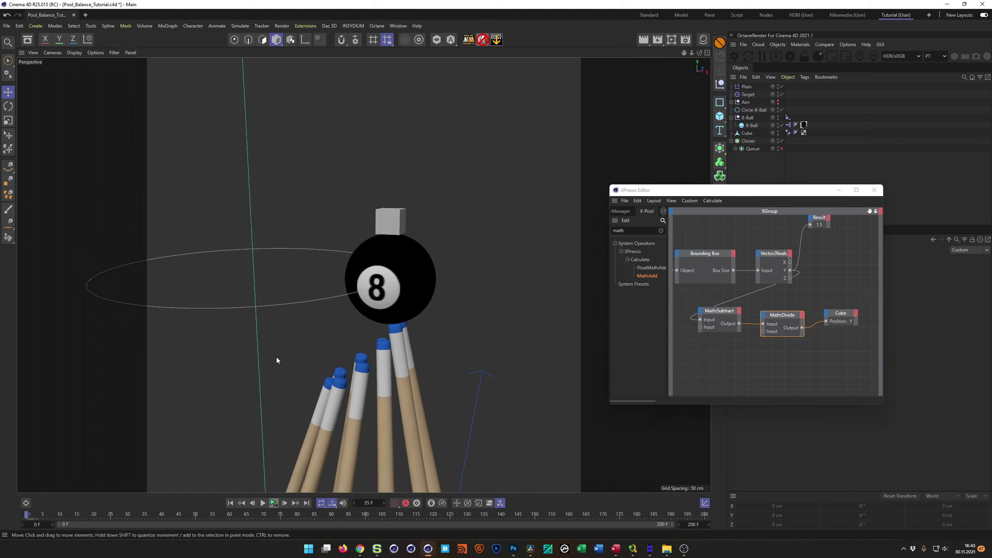
drag(729, 194, 729, 232)
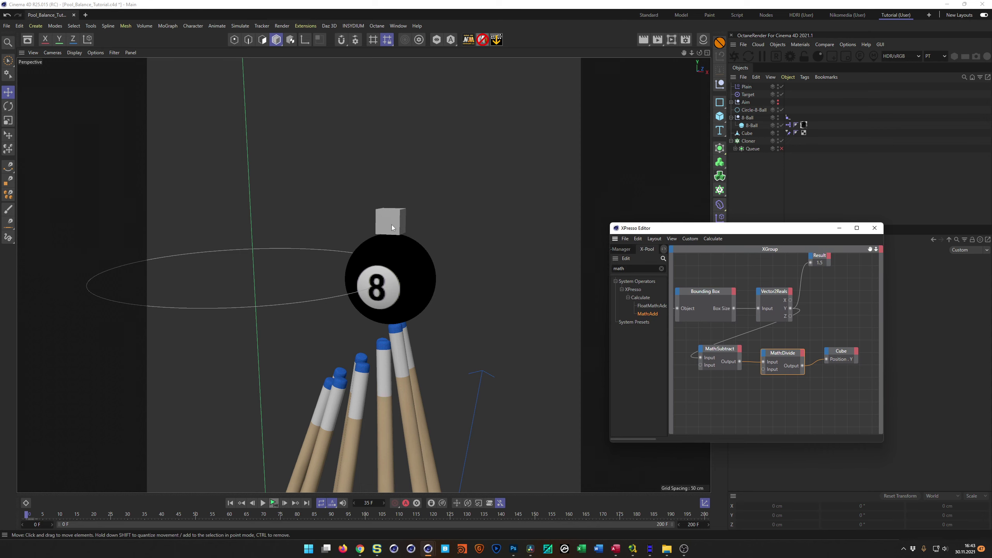
Step: With Cube selected, enlarge the XPresso Editor and line up the Result, Subtract and Divide nodes
click(747, 133)
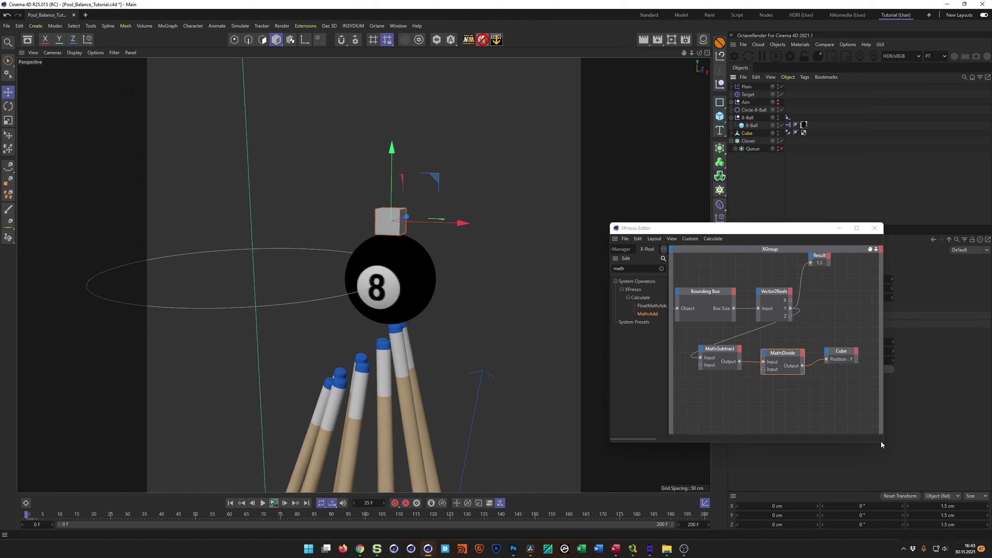
drag(884, 441, 932, 495)
drag(849, 284, 861, 275)
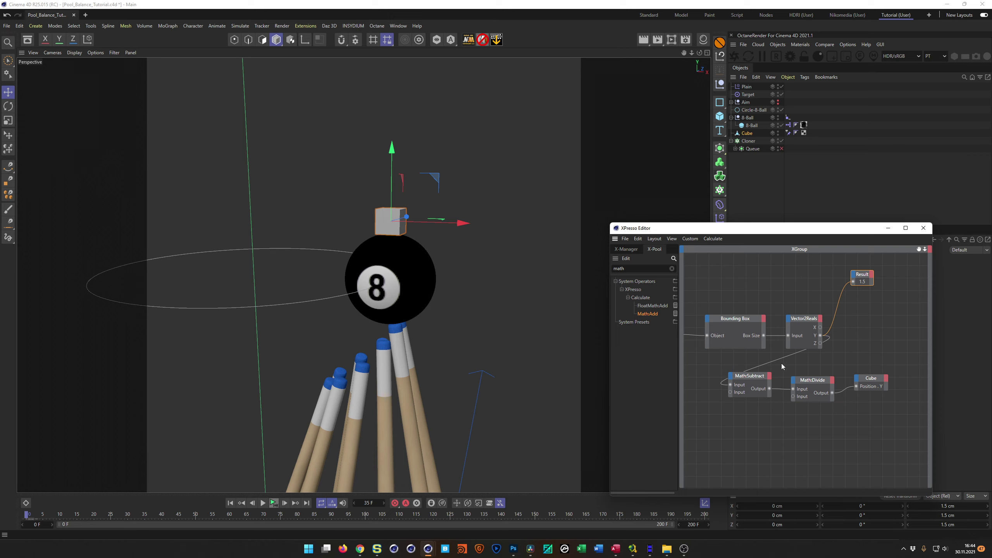
drag(755, 378, 757, 387)
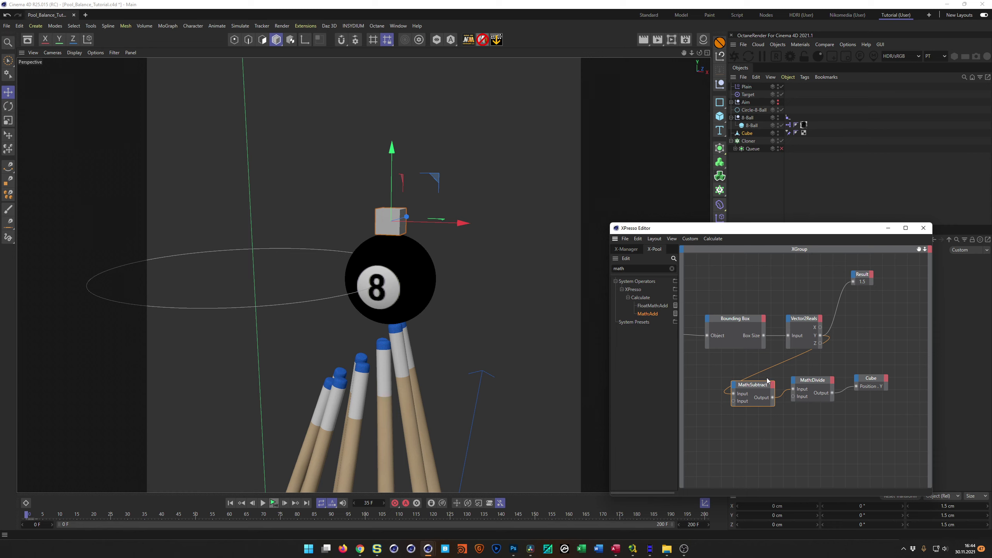
drag(783, 239, 669, 226)
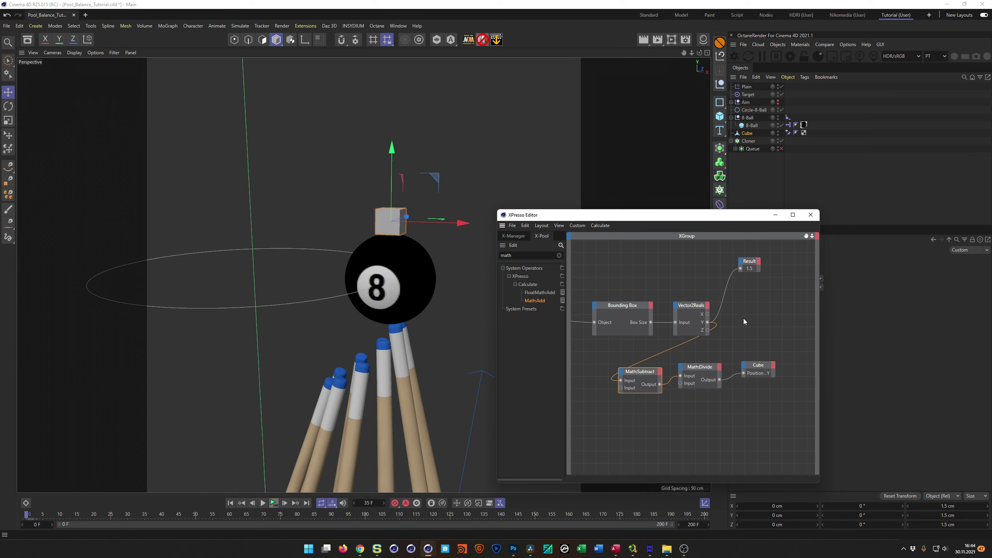
drag(703, 368, 706, 370)
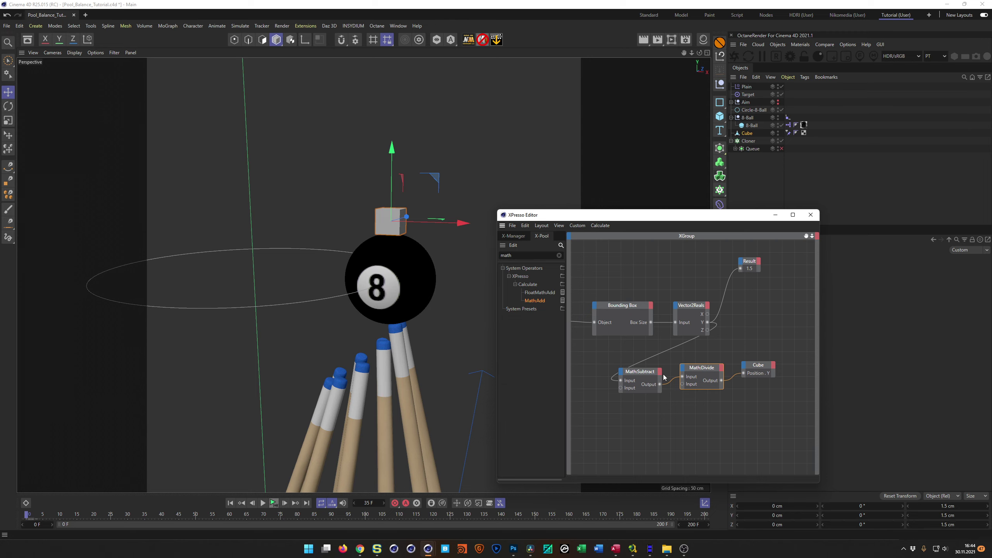
Step: Scale the cube on the 8-ball up to about 2.582 cm with the Scale tool
drag(684, 215, 614, 232)
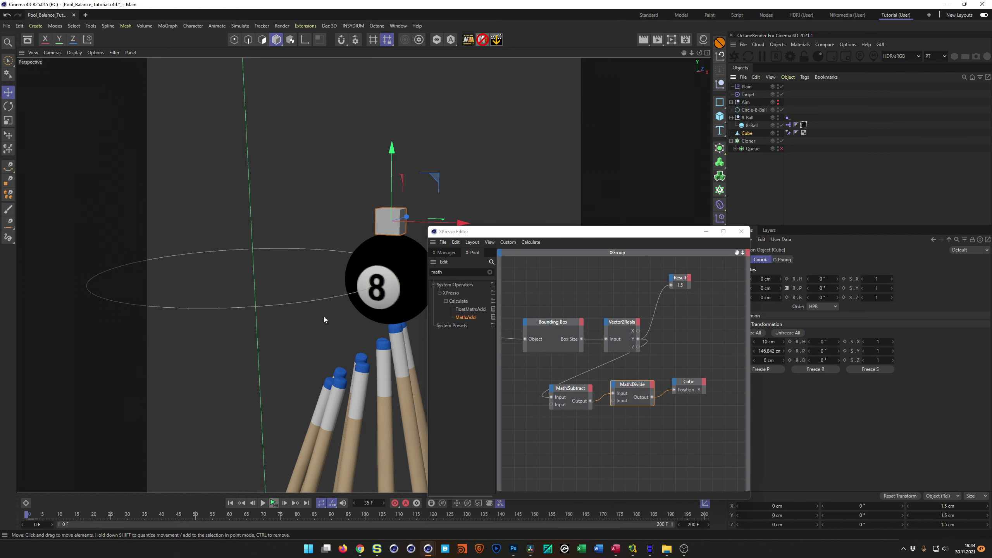
key(t)
drag(228, 362, 485, 339)
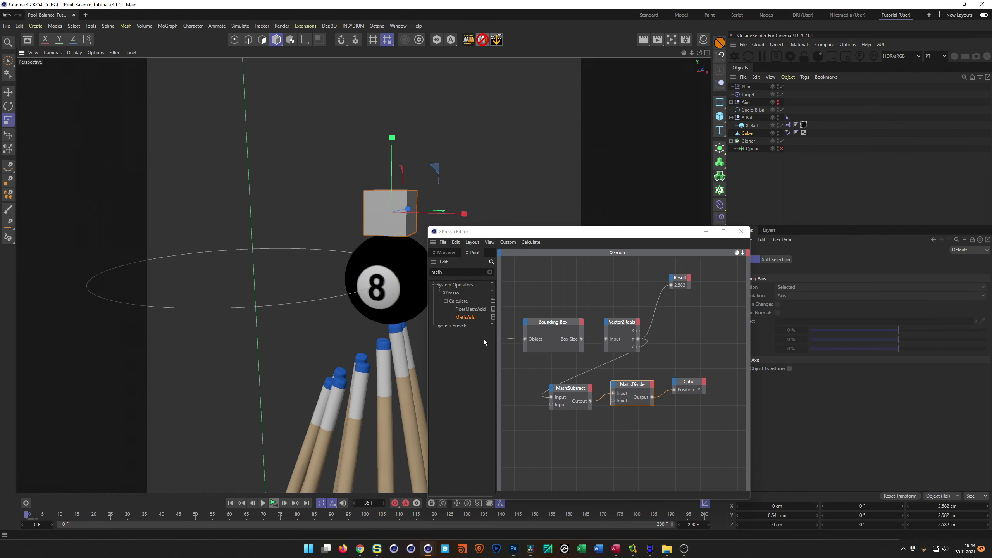
drag(673, 239, 857, 224)
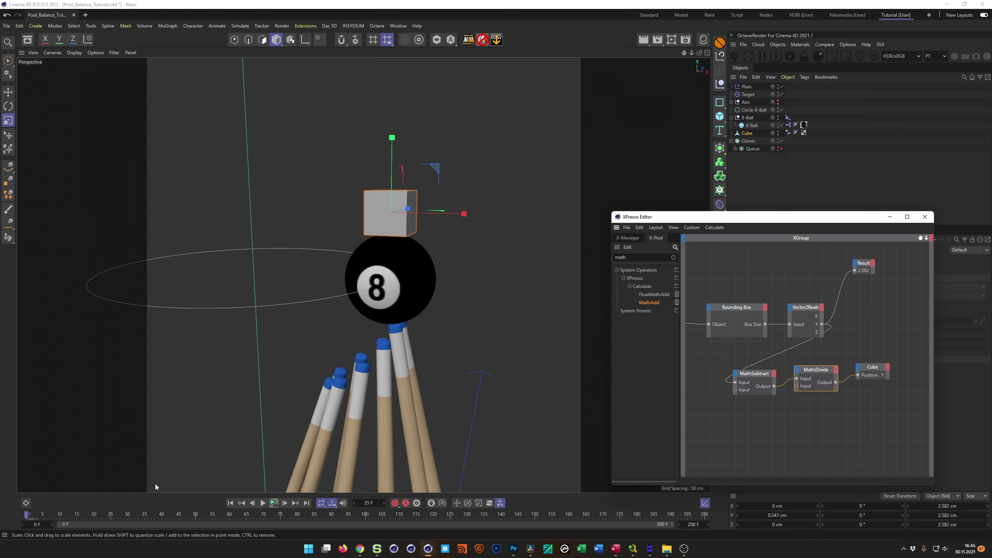
Step: Scrub the animation from the start to frame 17 and move the XPresso graph aside
click(31, 515)
drag(32, 516, 17, 547)
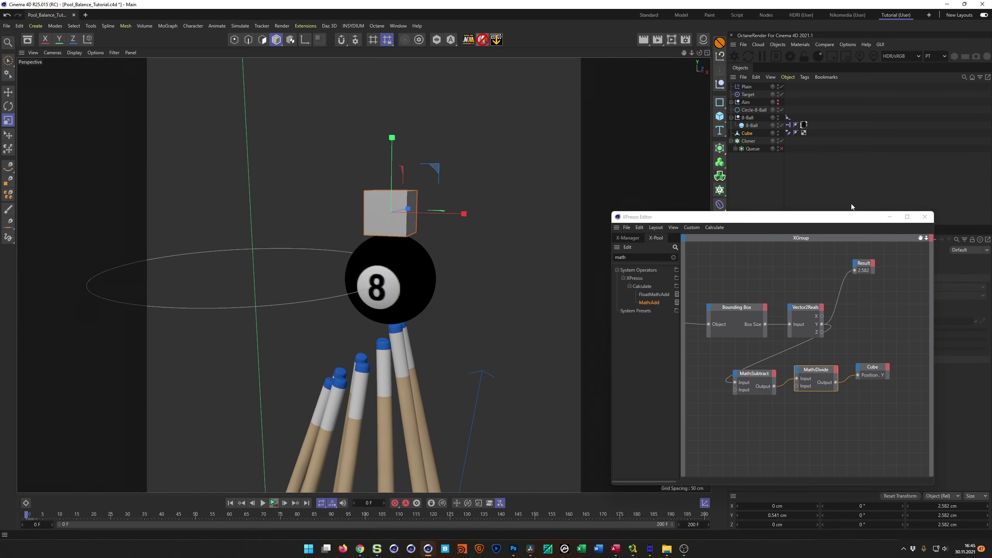
drag(758, 219, 582, 176)
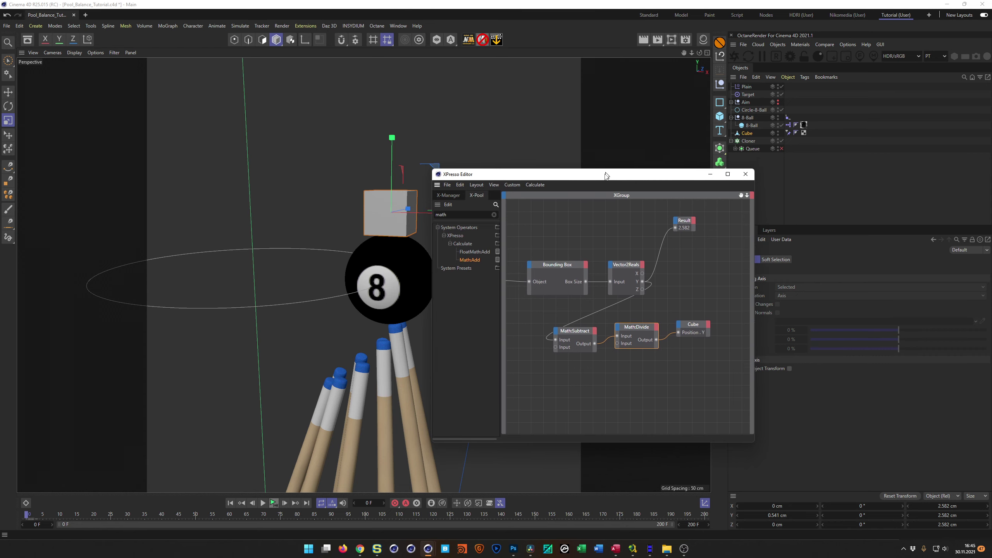
drag(605, 175, 589, 208)
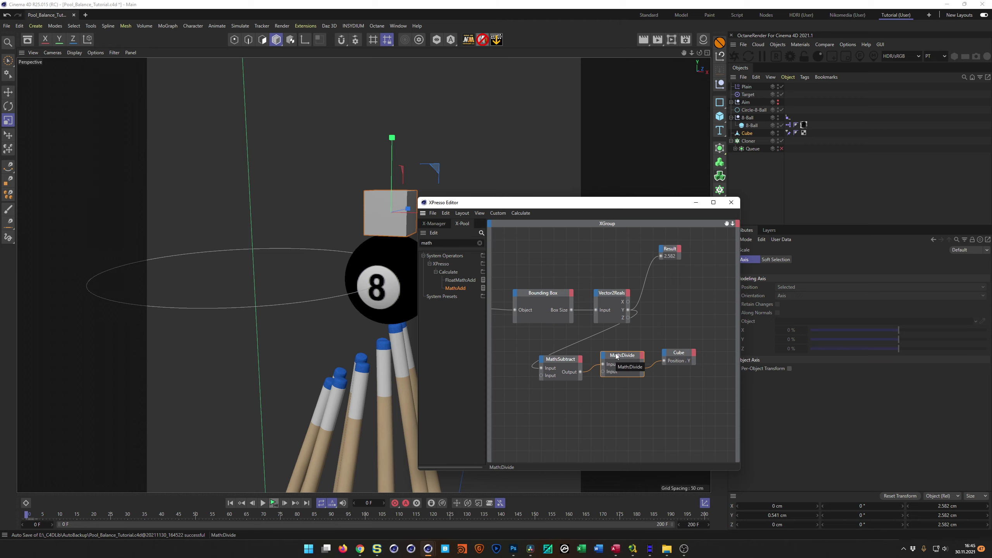
Step: Nudge the Math:Divide node lower and display the cube's coordinate settings beside the XPresso graph
drag(616, 356, 619, 364)
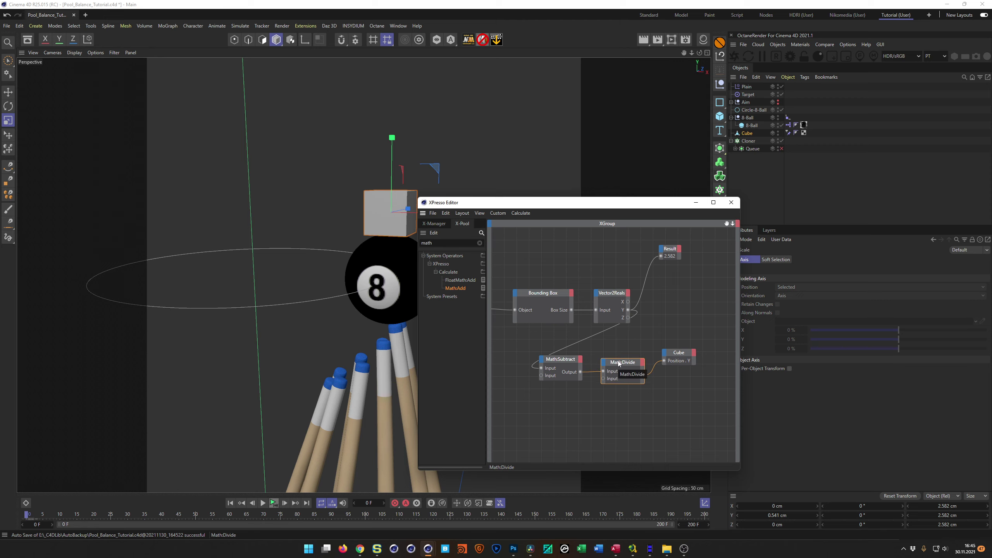
mouse_move(636, 209)
mouse_down()
mouse_move(672, 210)
mouse_move(655, 210)
mouse_up()
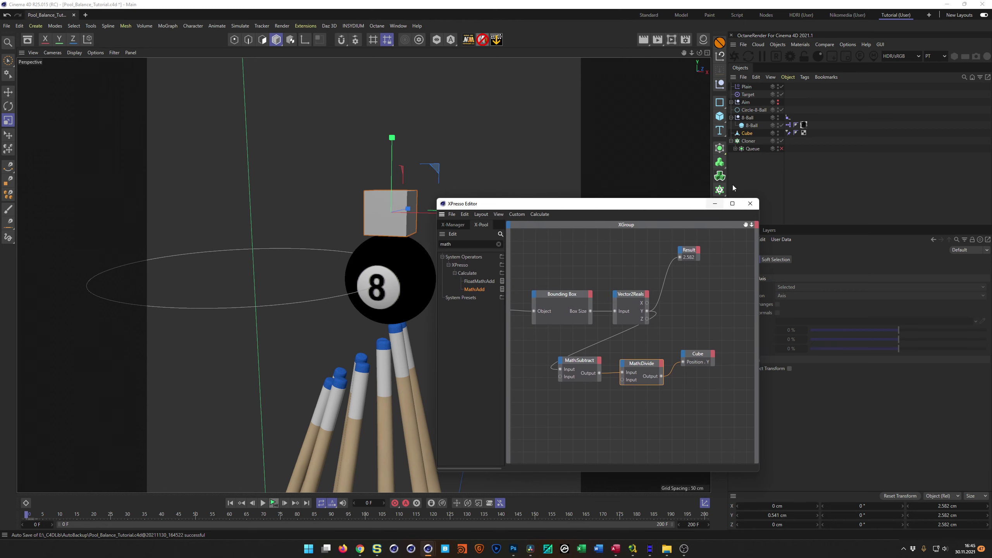
click(747, 133)
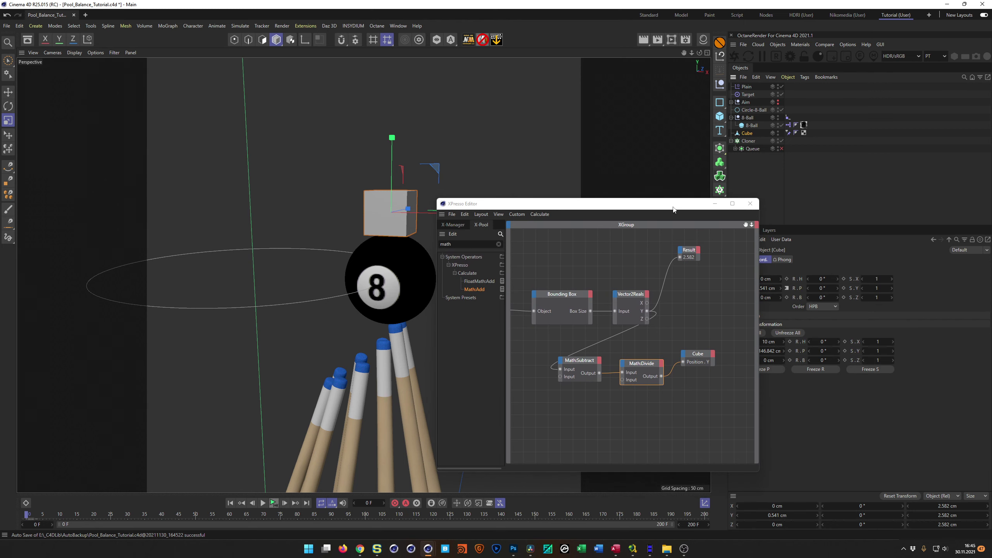
drag(673, 207, 615, 206)
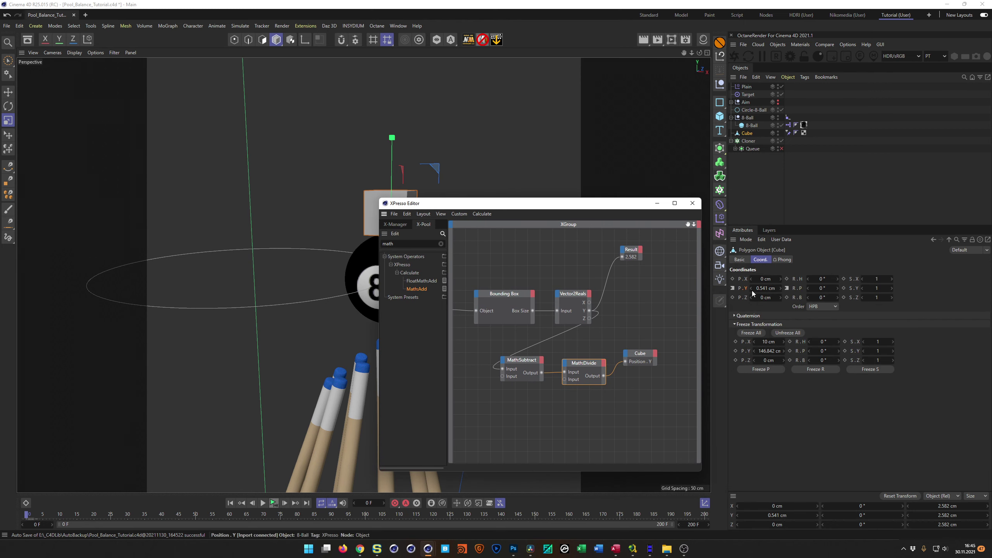
click(758, 234)
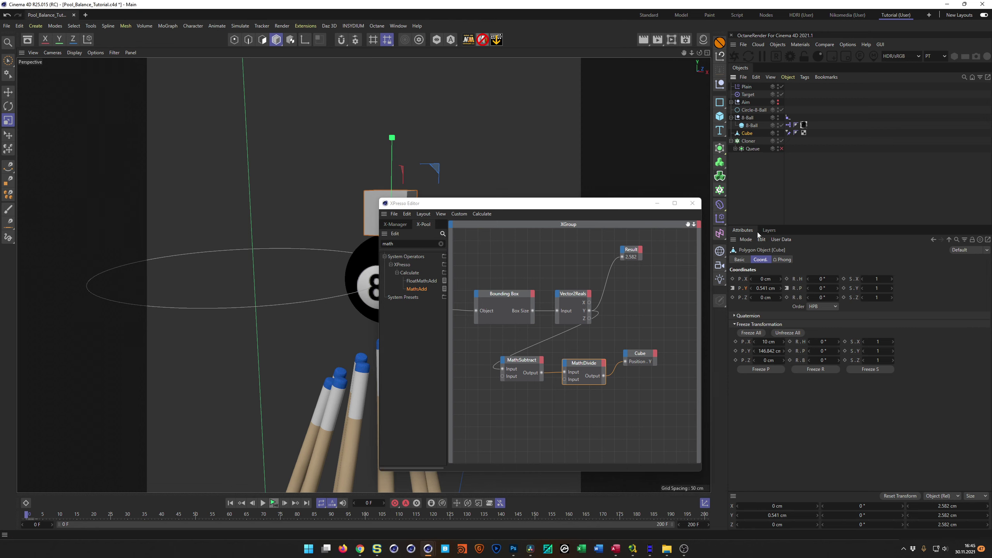
drag(619, 206, 631, 192)
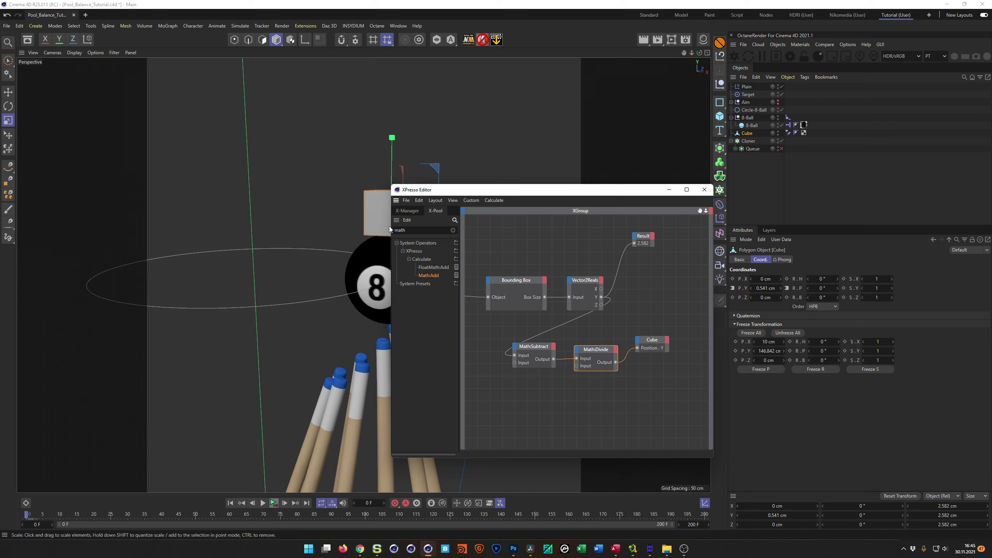
Step: Set the cube's Size X, Y and Z to 1.5 cm in the Coordinates manager
click(944, 506)
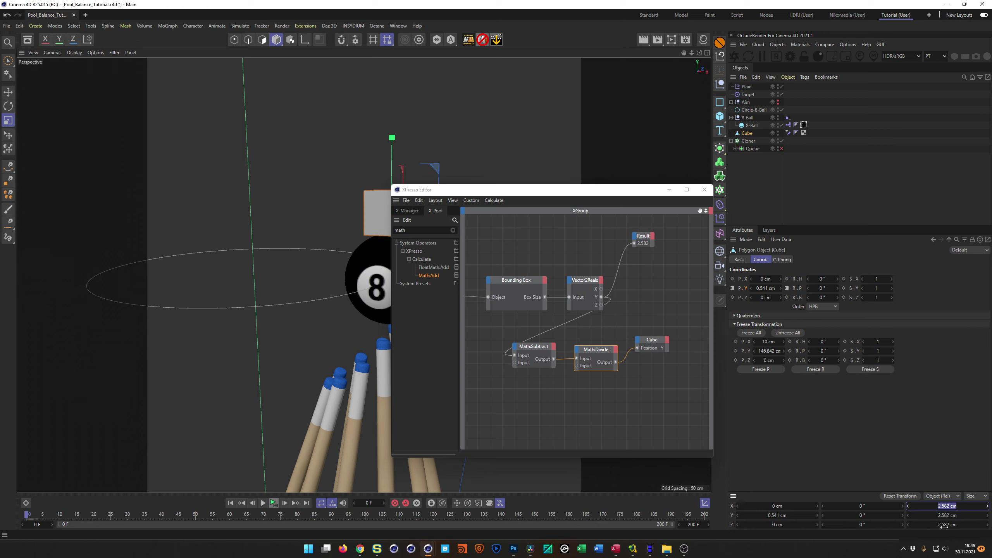
text(1,5)
key(Tab)
text(1,5)
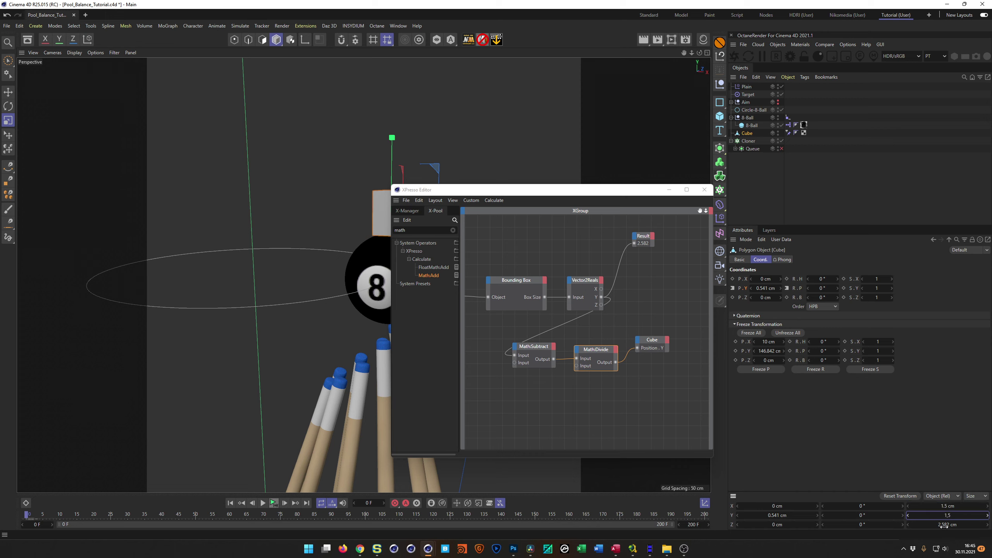
key(Tab)
text(1,5)
key(Return)
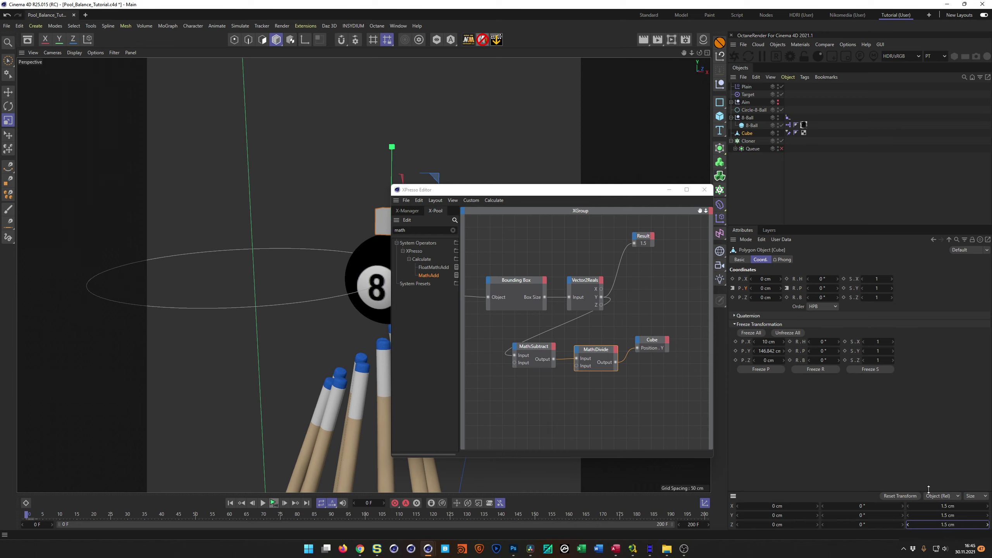
Step: Close the XPresso graph, play the animation, and orbit to view the rig from lower
click(704, 189)
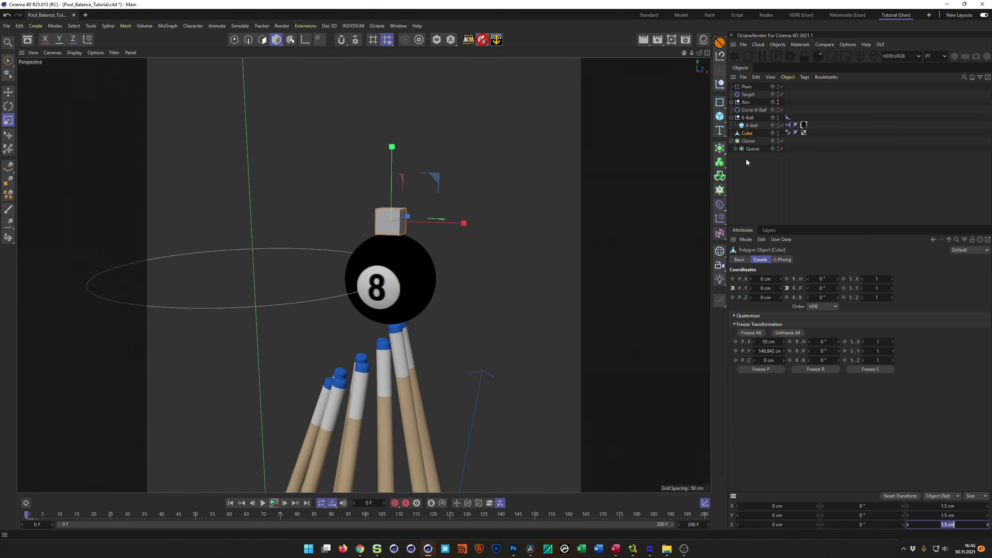
click(747, 134)
click(274, 503)
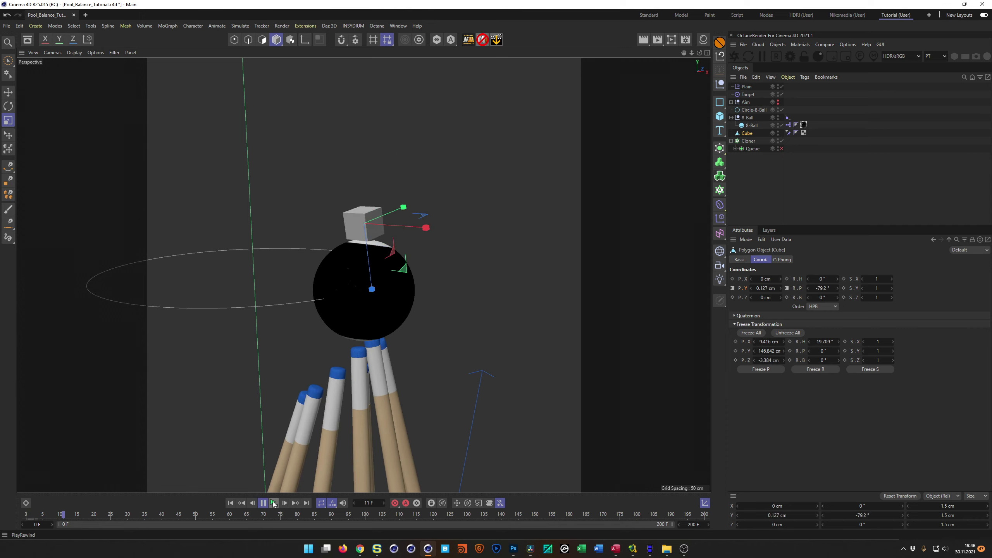
click(274, 504)
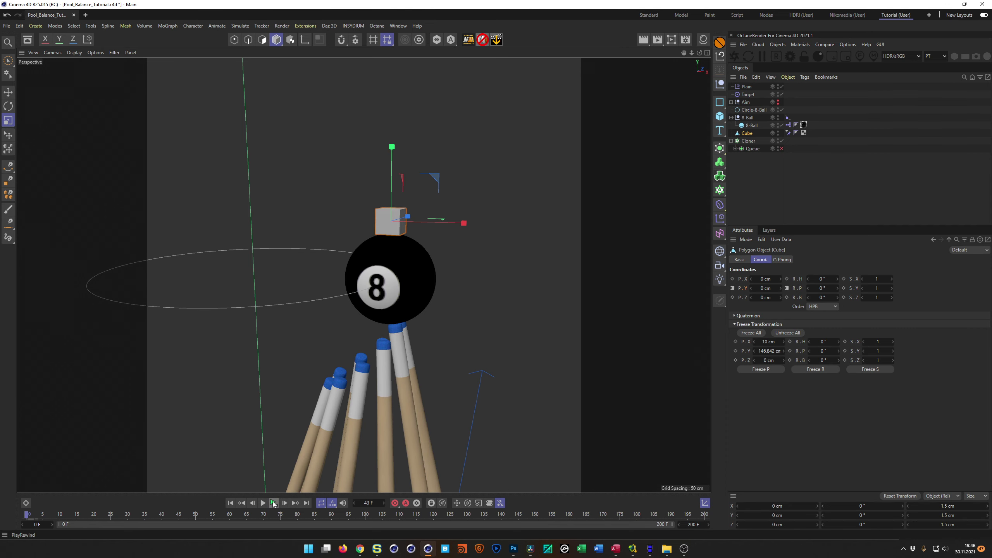
alt+drag(391, 243, 464, 249)
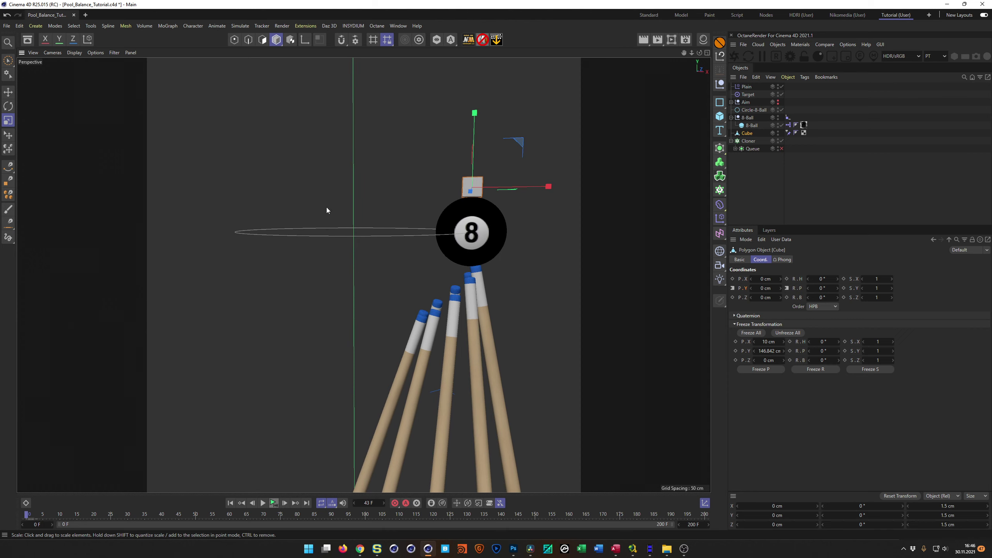
Step: Open the recent Pool_0001 project from the File menu
click(7, 26)
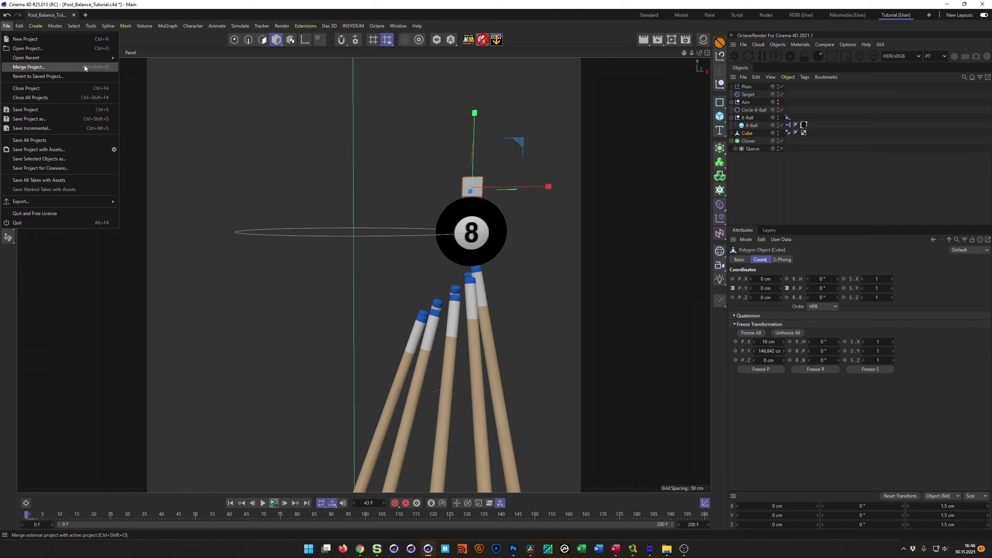
mouse_move(85, 59)
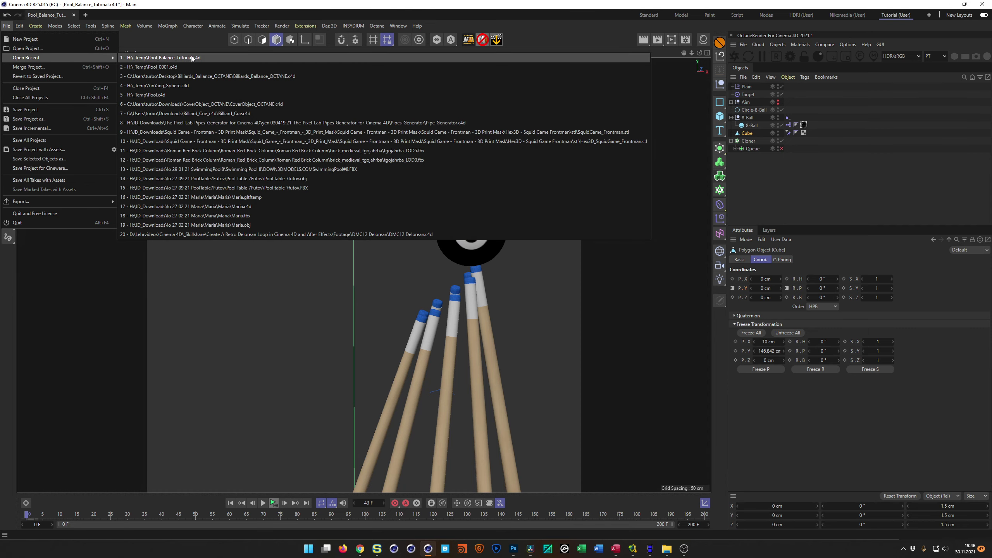
click(197, 67)
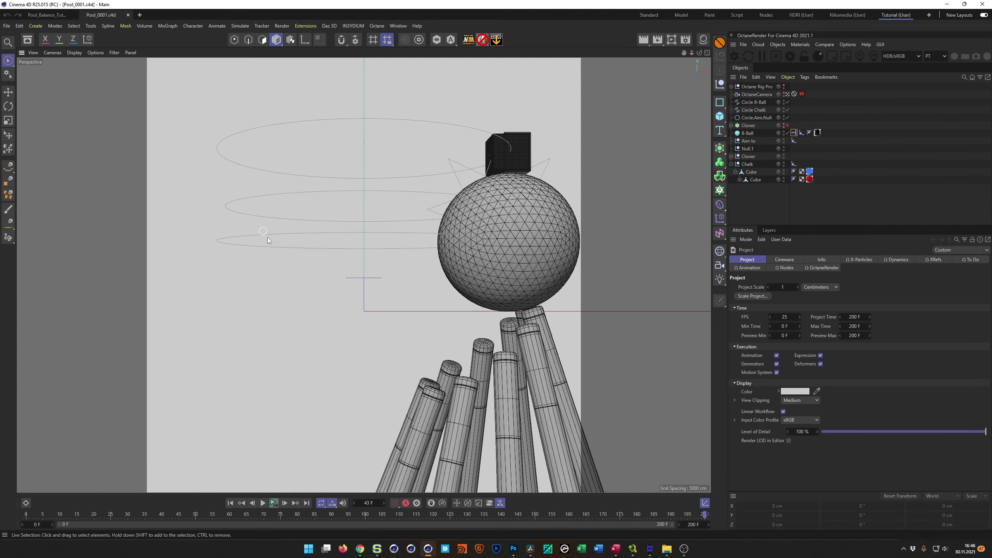
Step: Run the Octane live render preview during playback, then close it
click(735, 56)
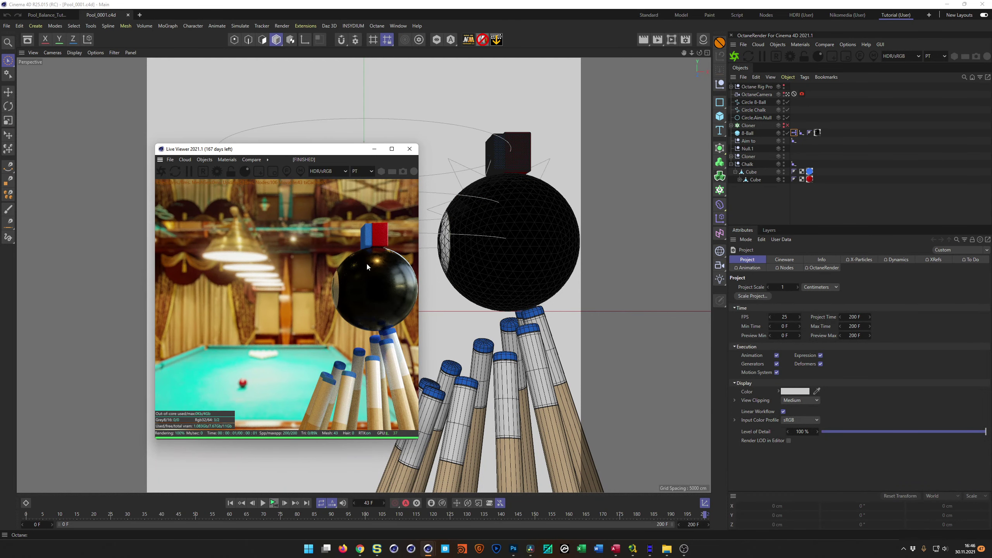
drag(316, 151, 788, 181)
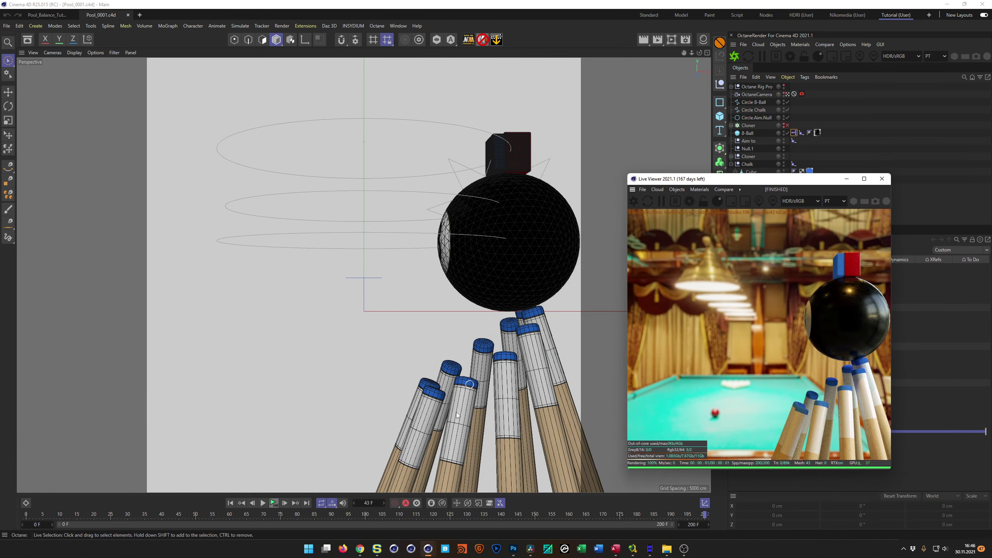
click(273, 503)
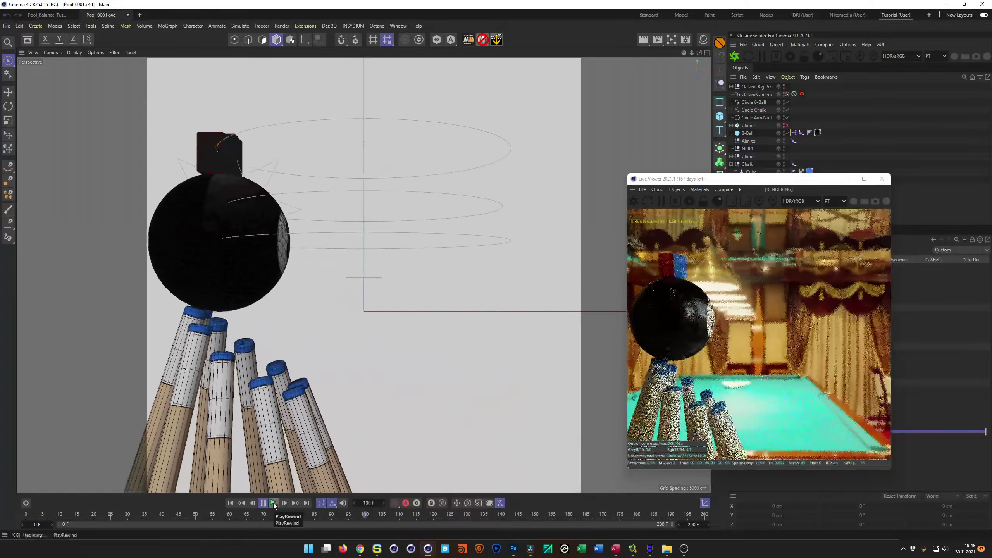
click(273, 502)
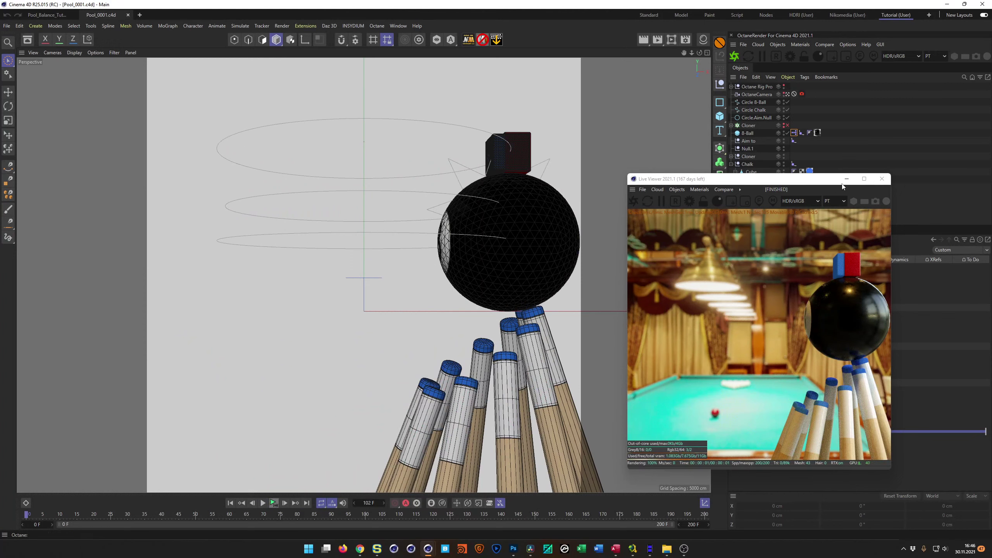
click(874, 180)
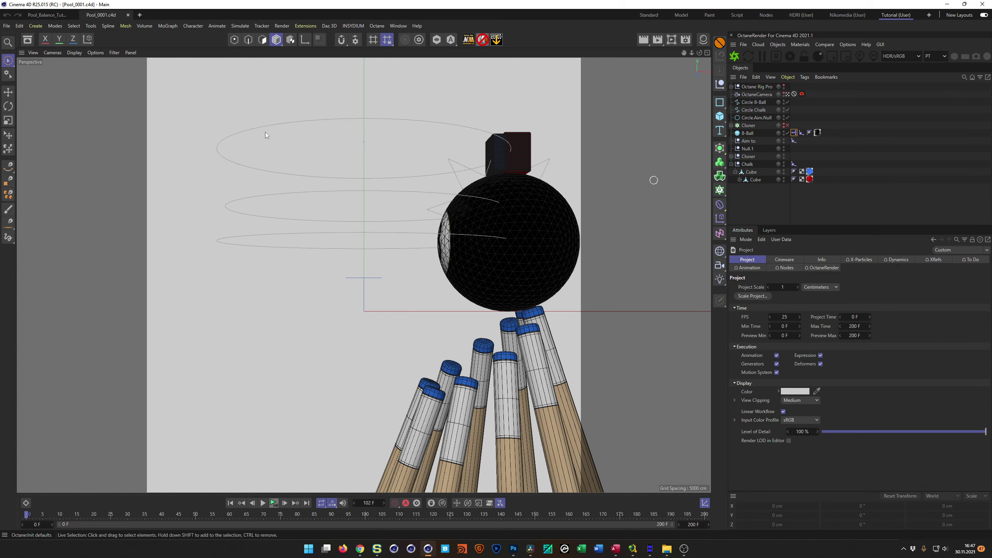
Step: Switch to the Pool_Balance_Tutorial.c4d document and orbit in closer on the 8-ball
click(62, 14)
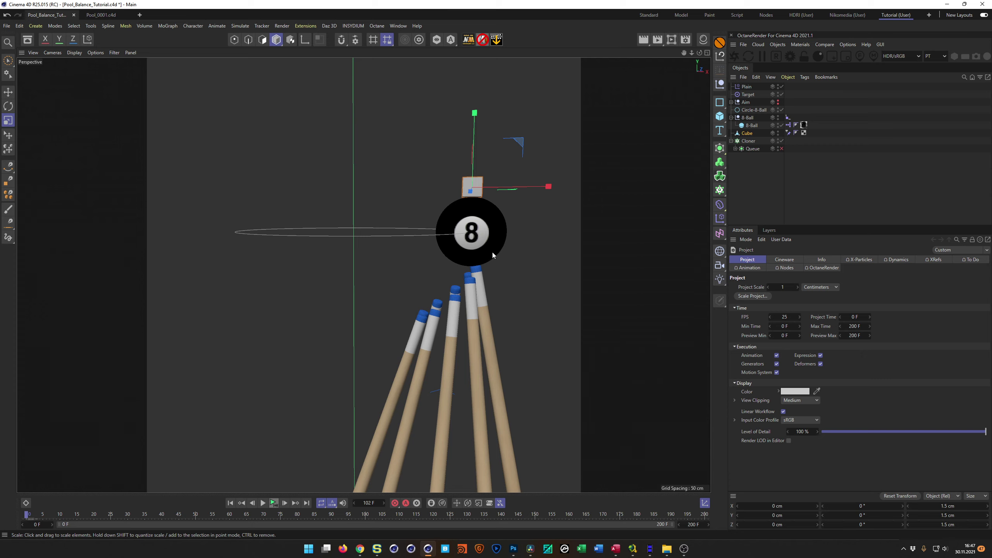
alt+drag(501, 230, 546, 252)
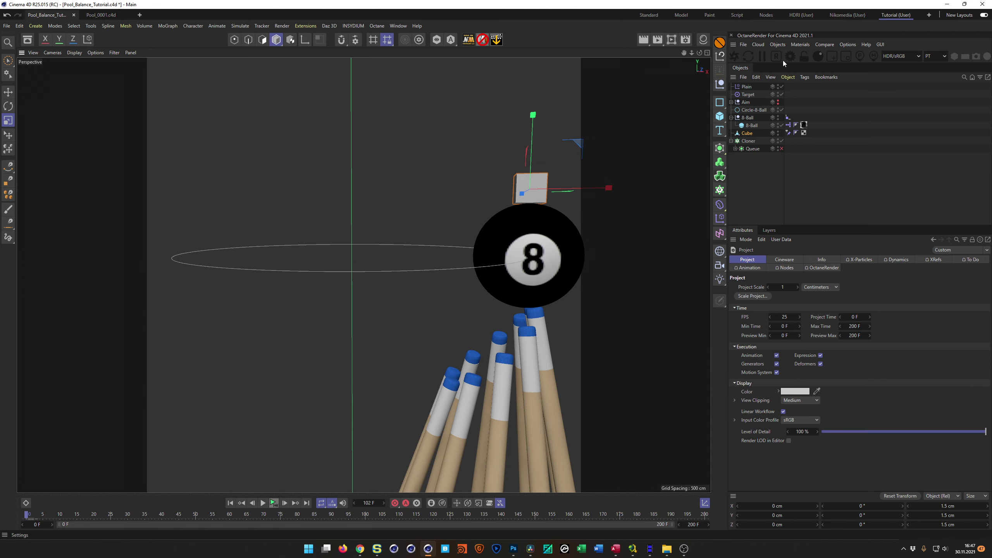
Step: Add an Octane Camera to the scene and look through it
click(778, 44)
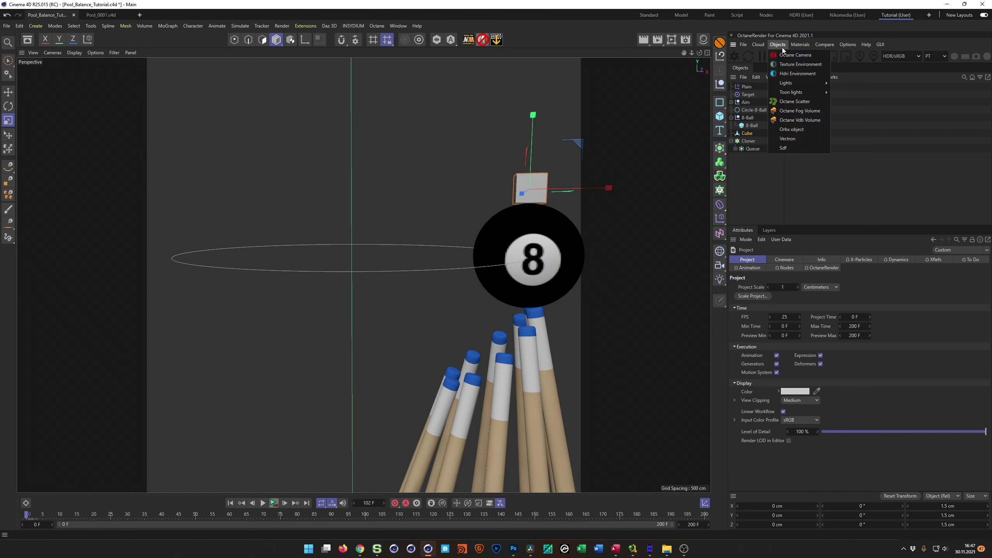
click(785, 55)
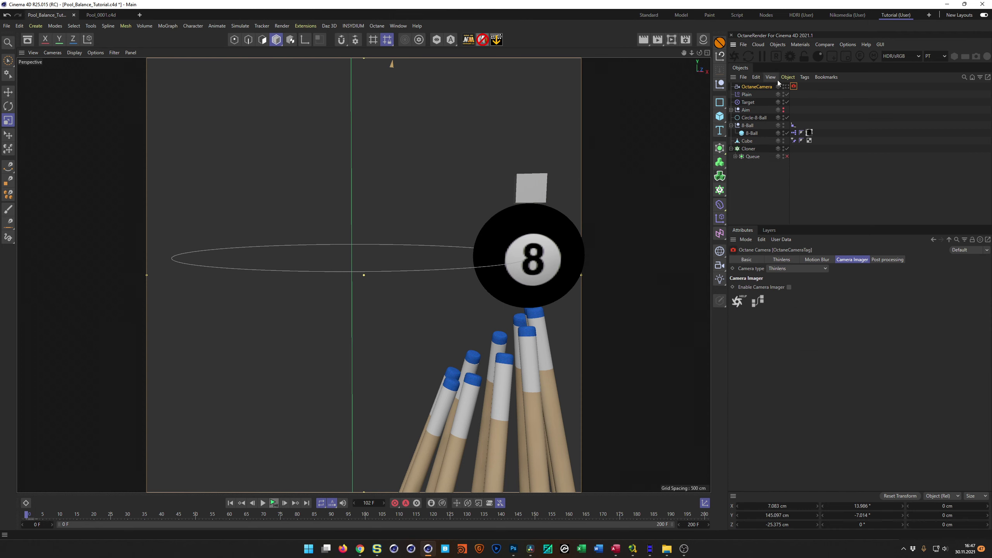
click(787, 87)
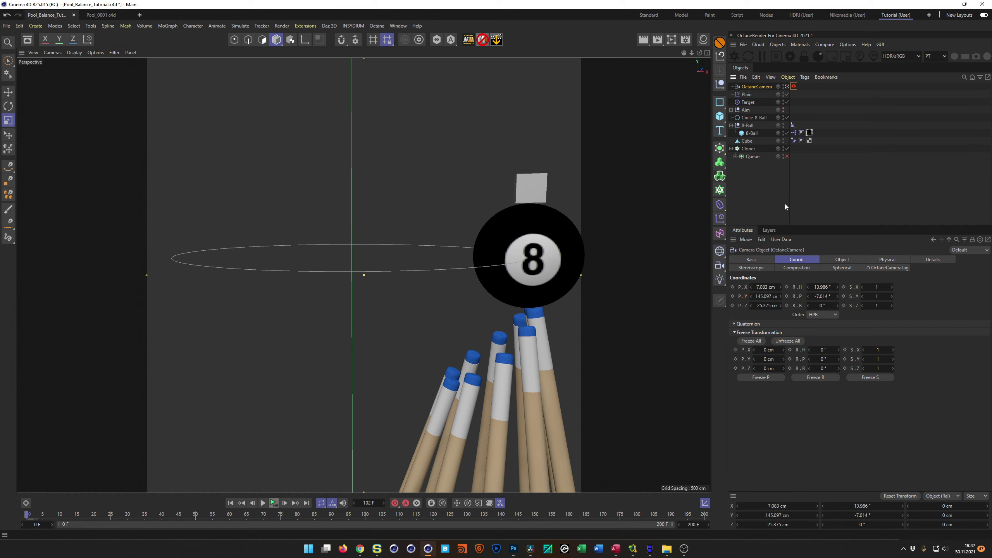
Step: Set the camera's heading and pitch to 0° and its X position to 0 cm
click(823, 284)
double_click(823, 287)
text(0)
key(Tab)
text(0)
key(Return)
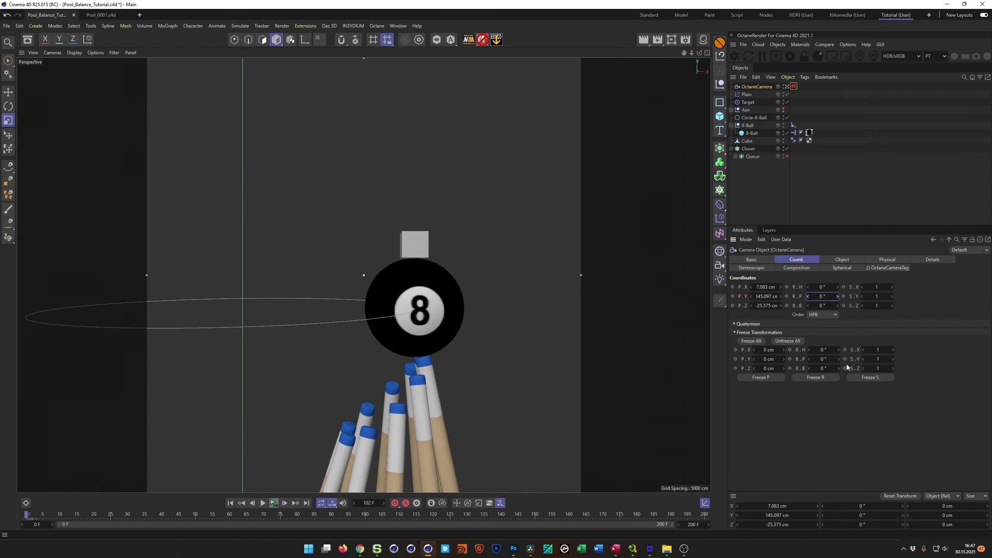
double_click(758, 287)
text(0)
key(Return)
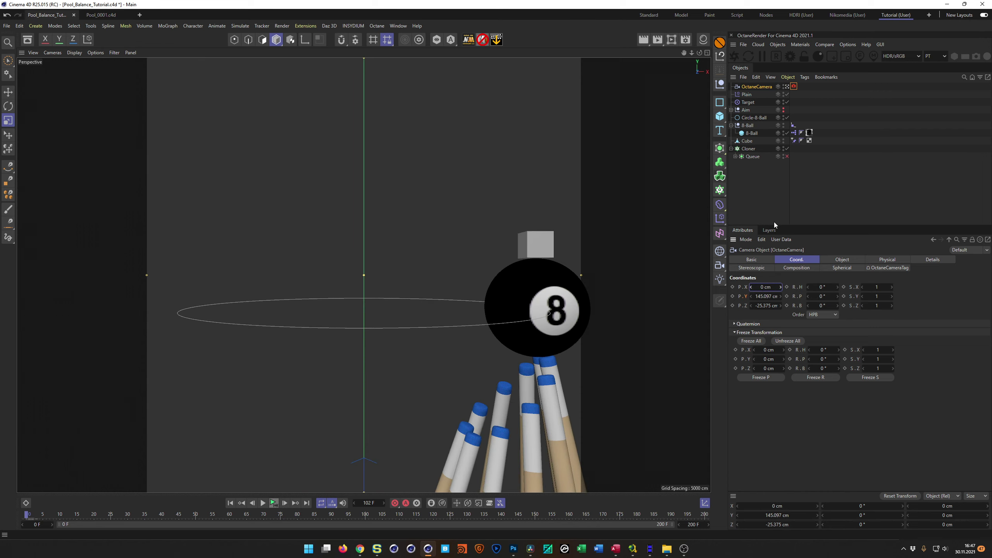
Step: Add a Protection tag to the Octane camera
click(721, 103)
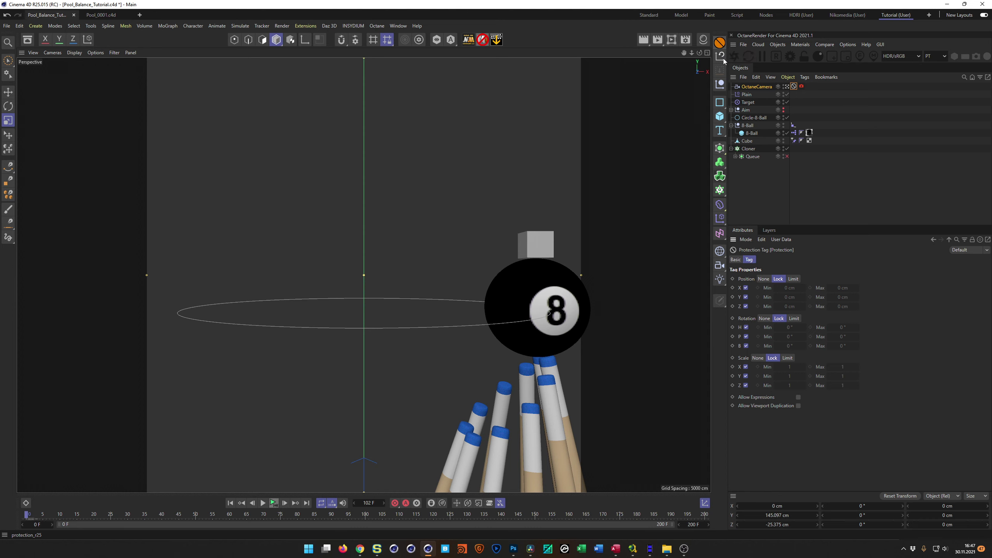
right_click(763, 86)
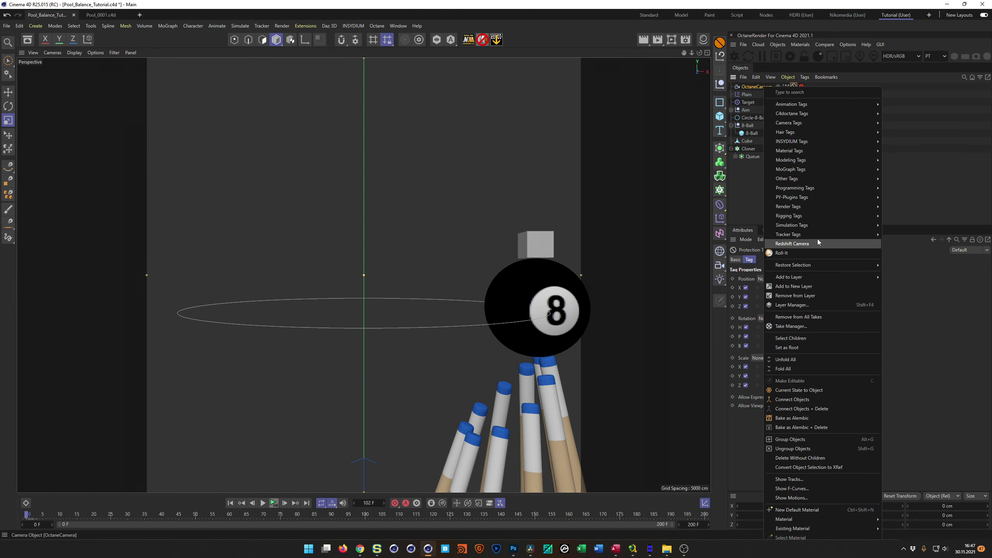
mouse_move(817, 216)
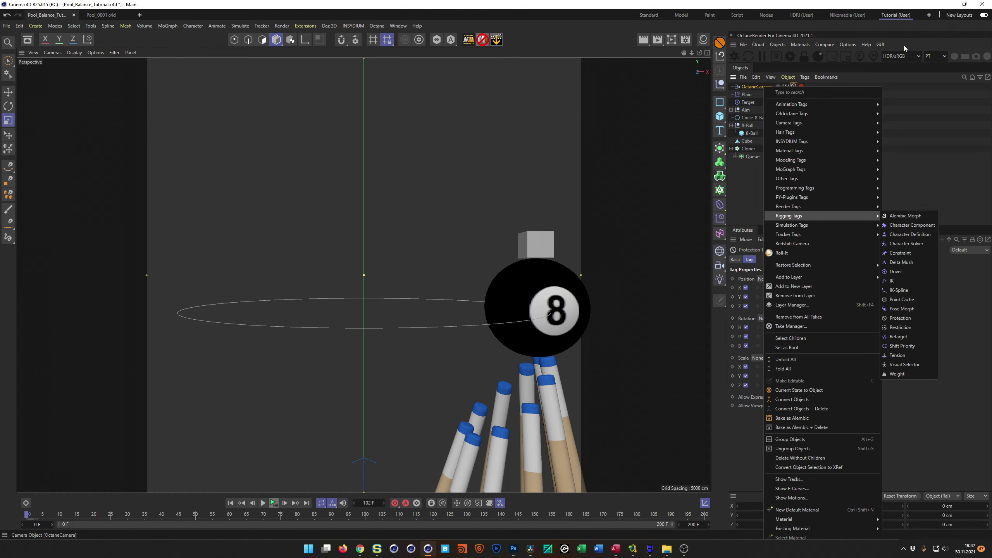
click(904, 31)
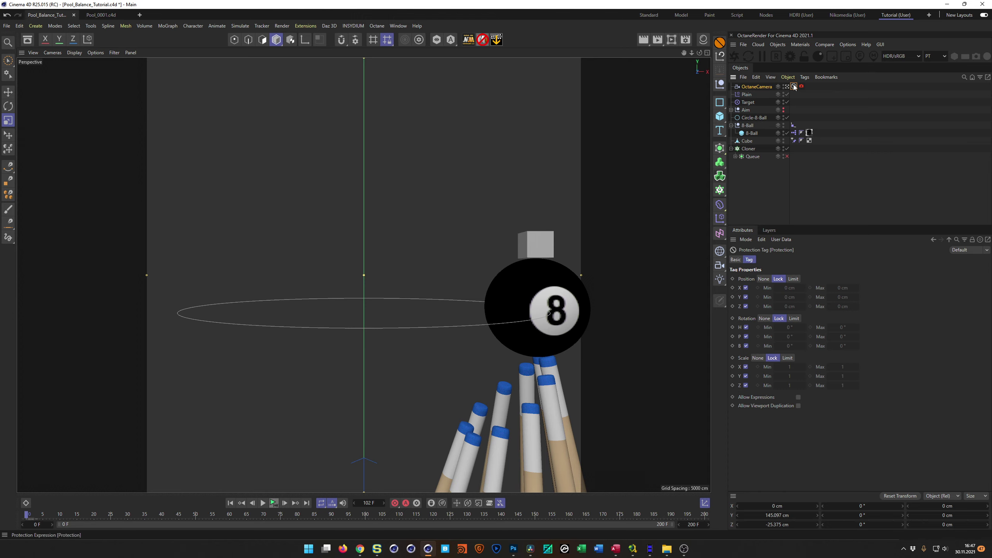
Step: Uncheck Position Y and Z in the Protection tag and lower the camera slightly
click(745, 297)
click(746, 307)
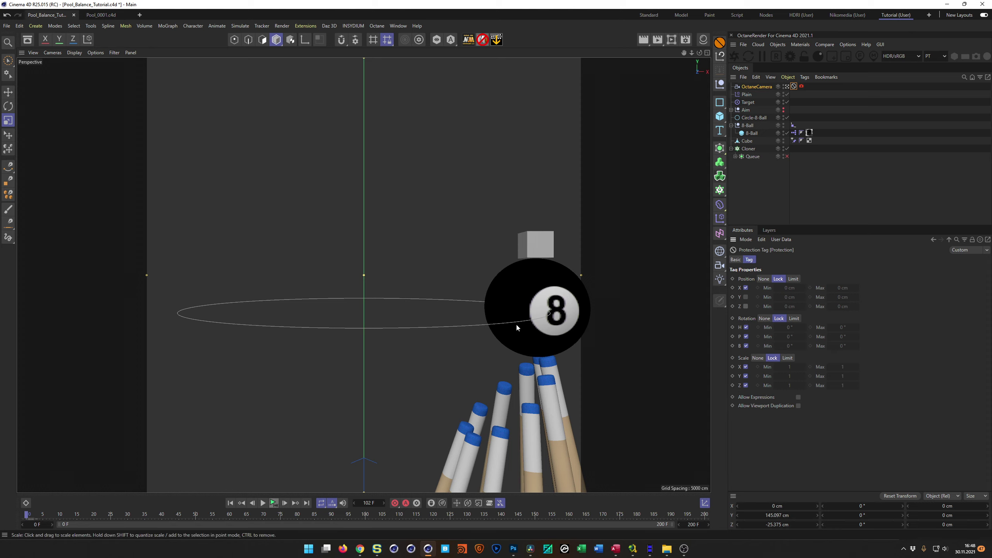
alt+middle_drag(459, 311, 462, 292)
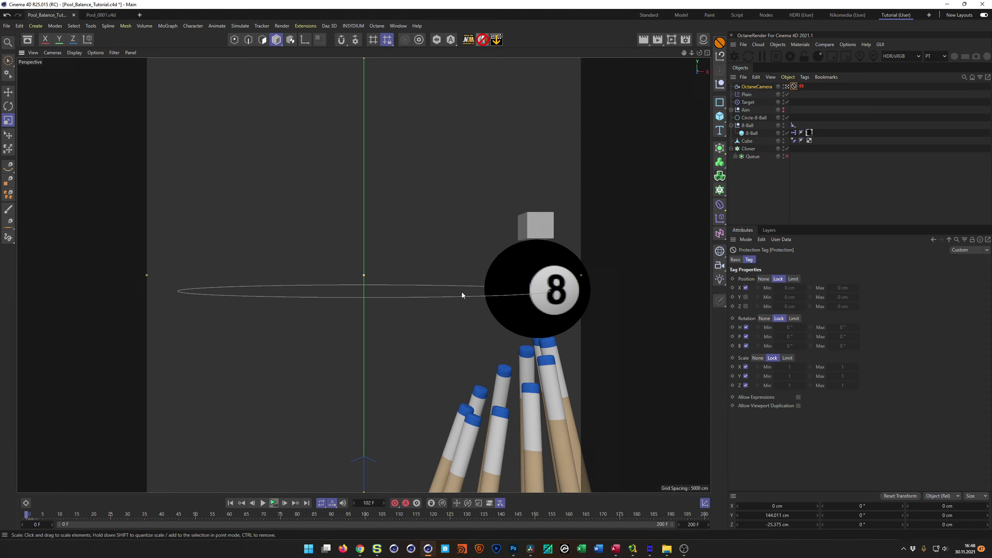
Step: Set the Octane camera's focal length to 80 mm and pull back to frame ball and cues
click(766, 87)
click(843, 260)
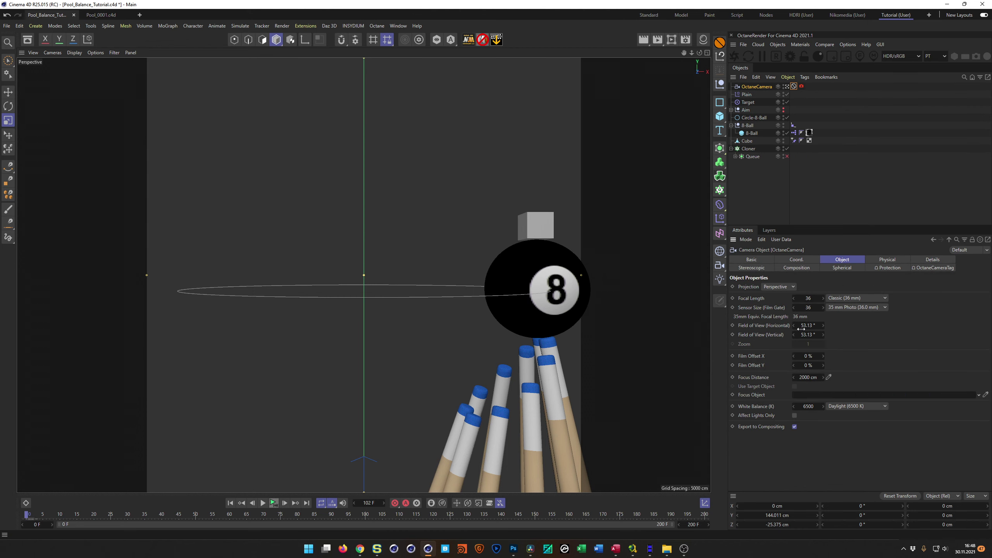
click(808, 299)
text(80)
key(Return)
drag(458, 322, 329, 291)
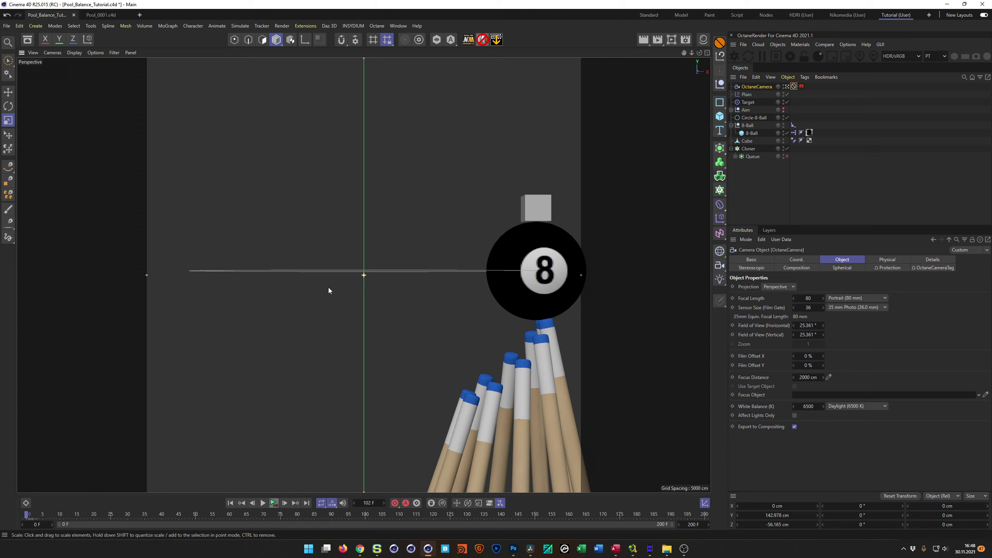
Step: Play and scrub the animation to around frame 42, then select the cue Cloner
click(275, 502)
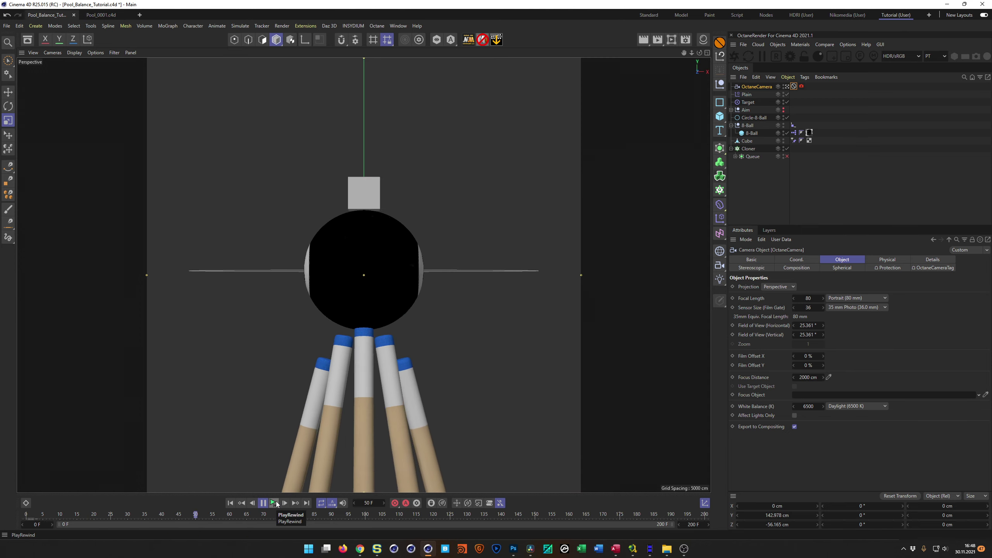
click(276, 502)
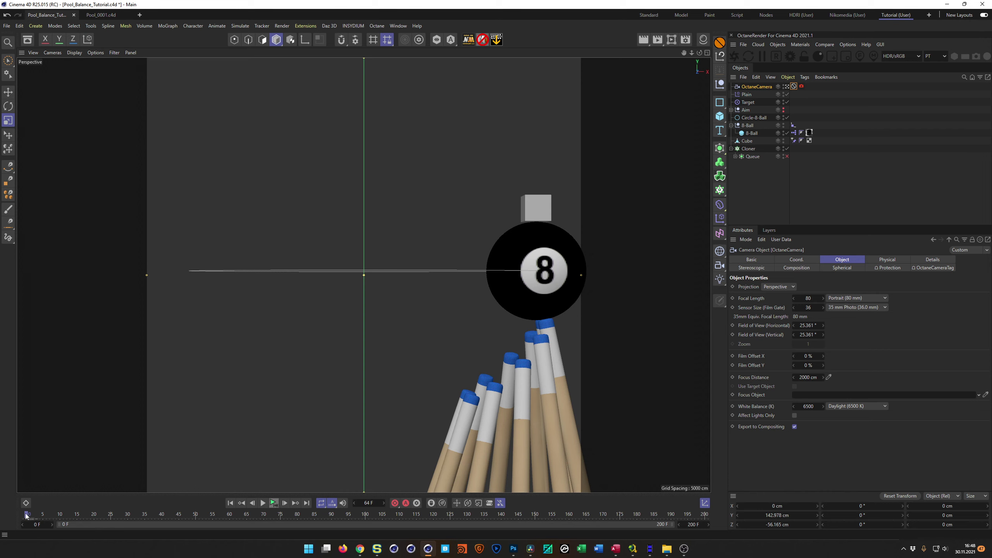
drag(27, 520, 187, 519)
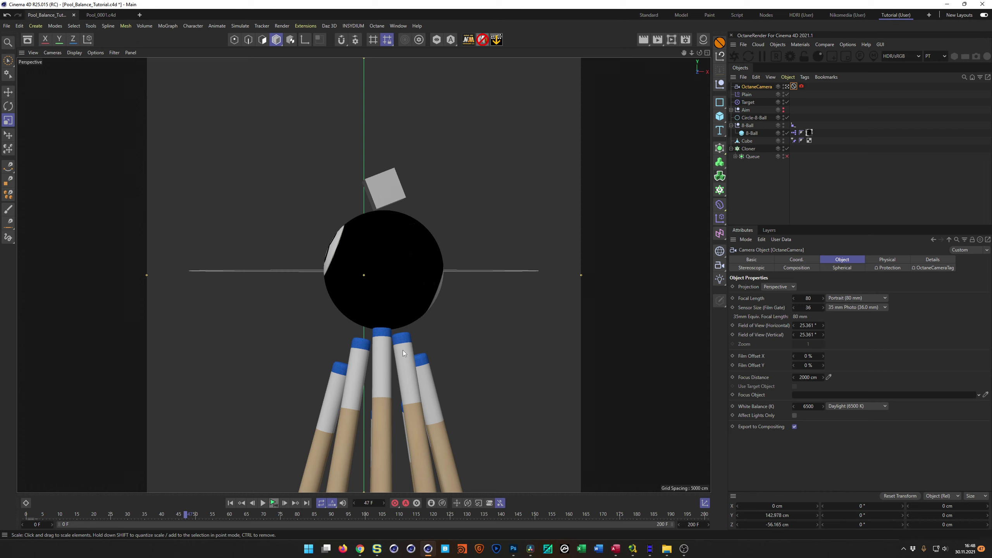
click(749, 148)
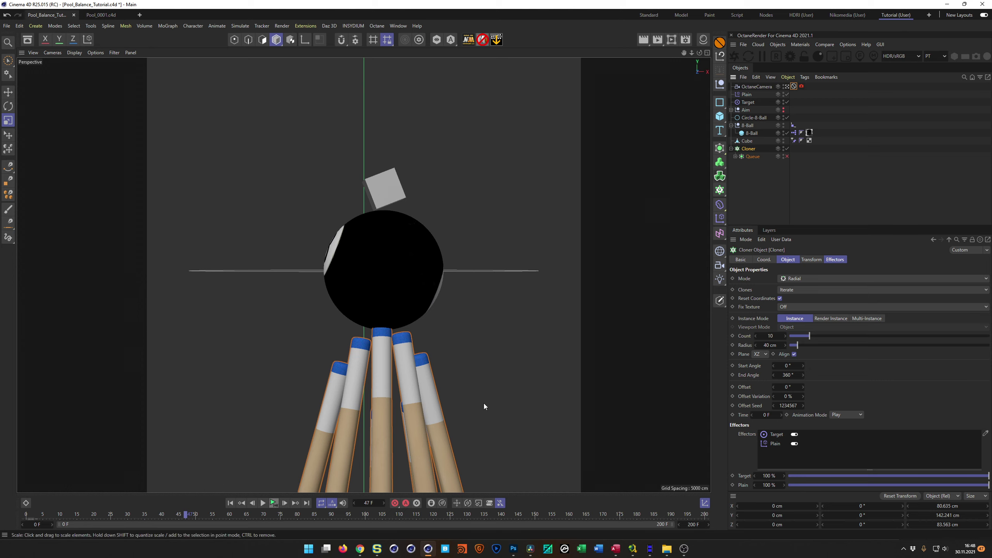
Step: Step the Cloner's P.Y down to -1 cm, then up with the arrows to -0.1 cm, and deselect it
click(764, 260)
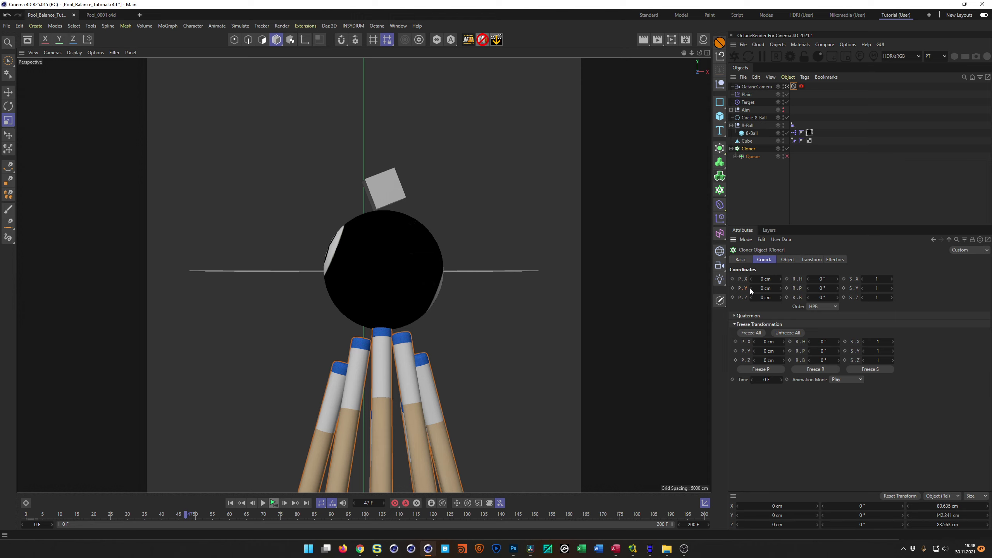
click(751, 289)
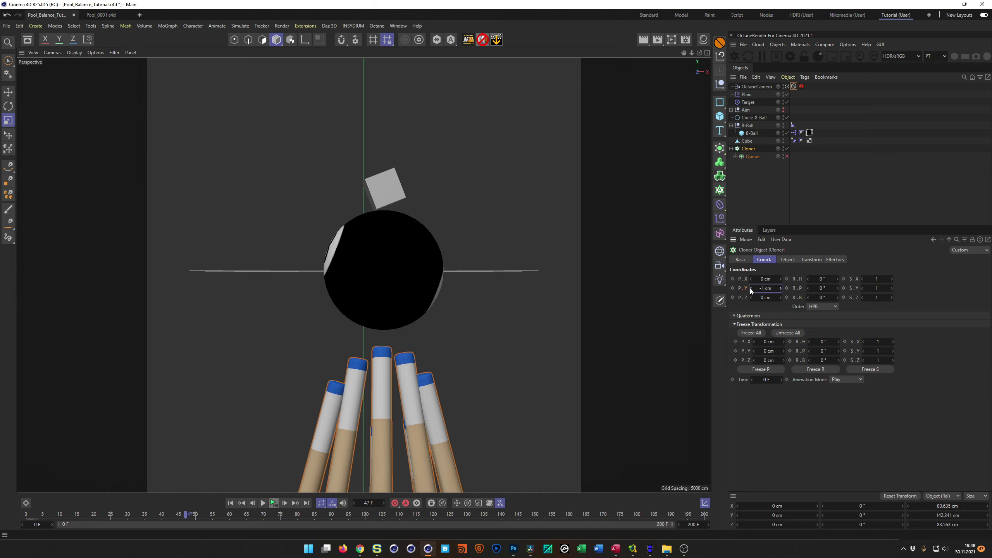
alt+click(782, 288)
alt+click(782, 288)
alt+click(782, 288)
alt+click(782, 289)
alt+click(781, 288)
alt+click(782, 288)
alt+click(782, 288)
alt+click(782, 289)
alt+click(782, 289)
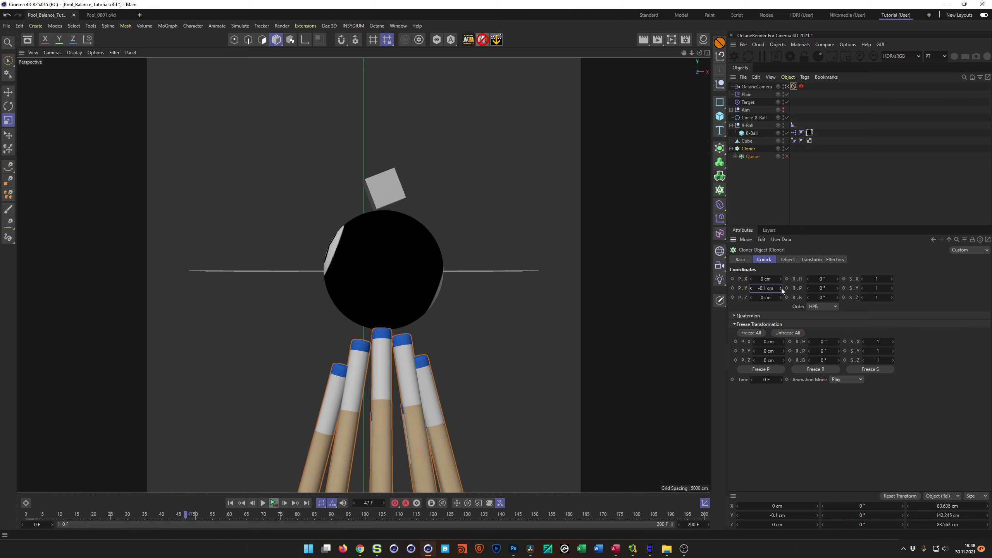
click(829, 211)
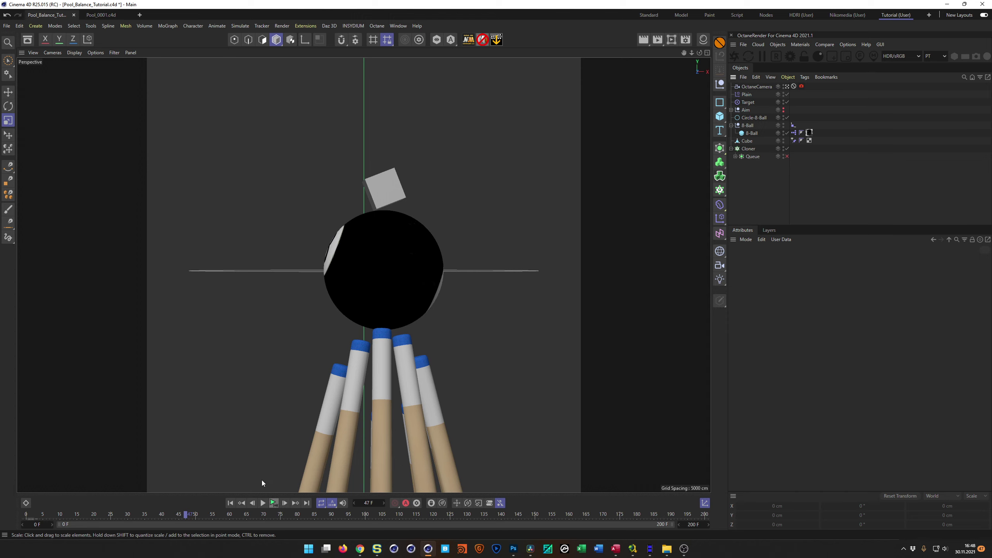
click(272, 503)
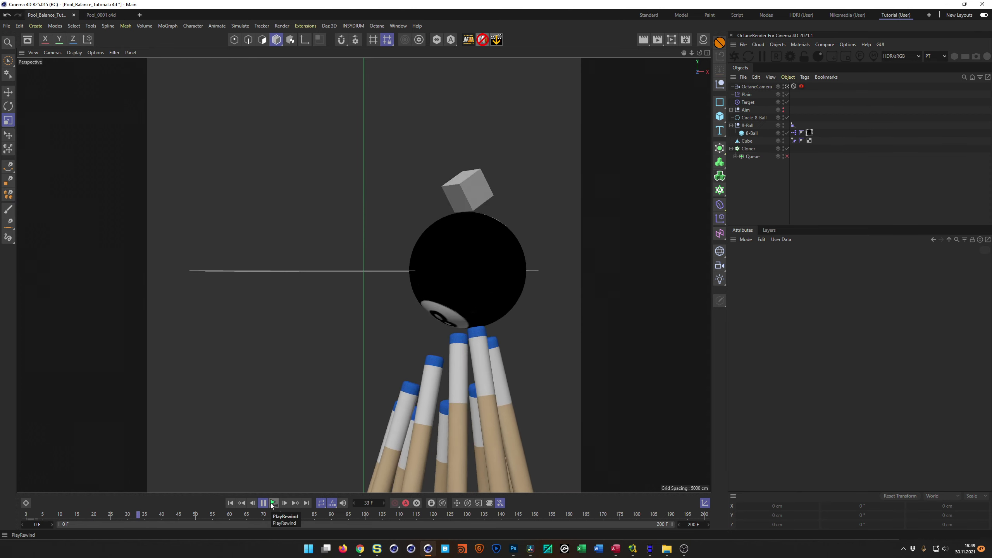
click(272, 503)
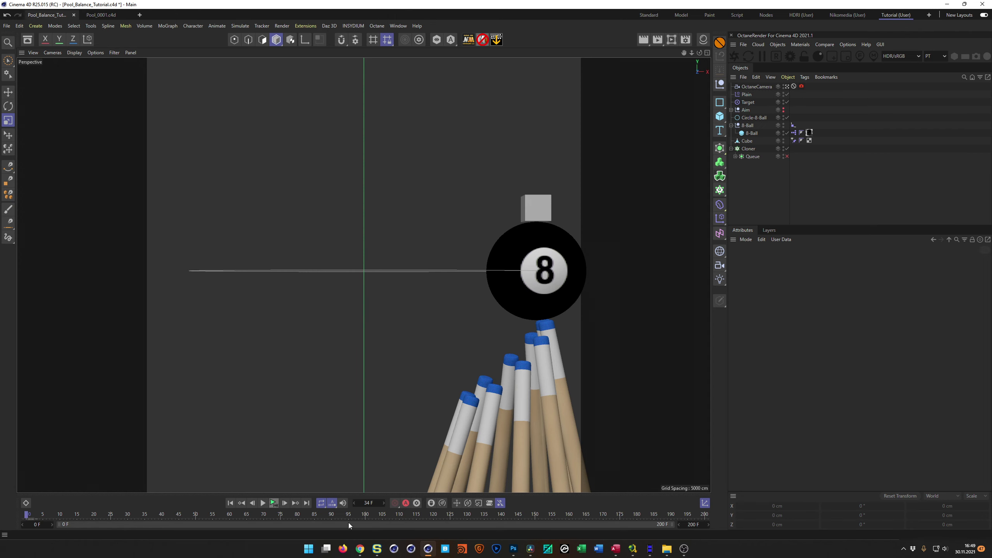
Step: Bring Chrome forward and scroll the other artist's Instagram profile
click(360, 549)
scroll(346, 300, up, 20)
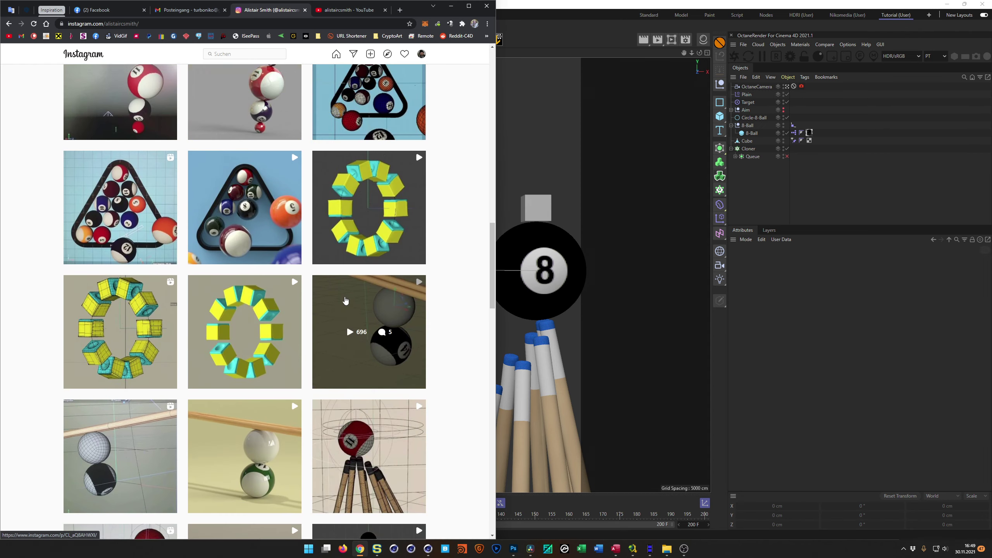
scroll(345, 300, up, 1)
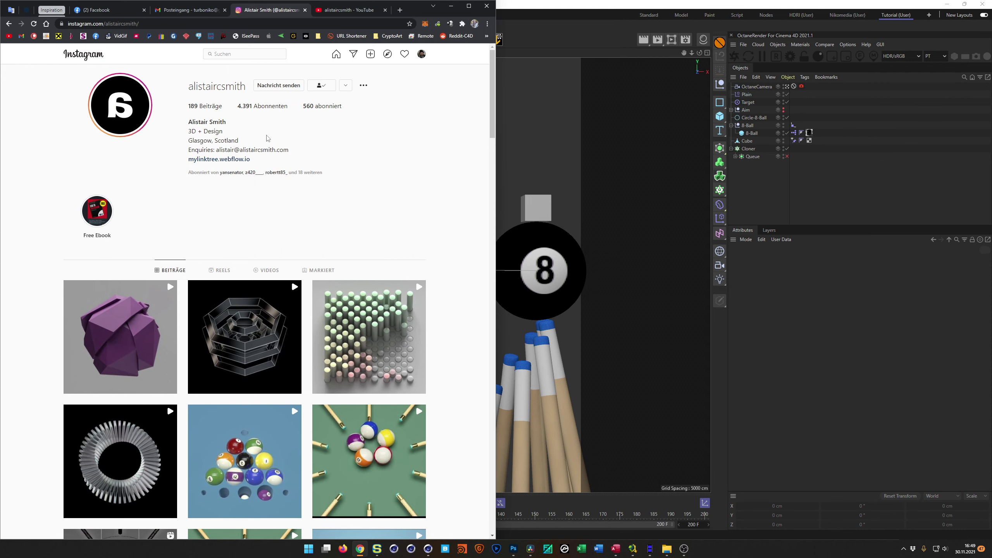
mouse_move(491, 117)
mouse_down()
mouse_move(493, 247)
mouse_move(492, 133)
mouse_up()
Step: Compare the artist's Instagram and YouTube tabs, then open the tutorial author's own channel
click(337, 15)
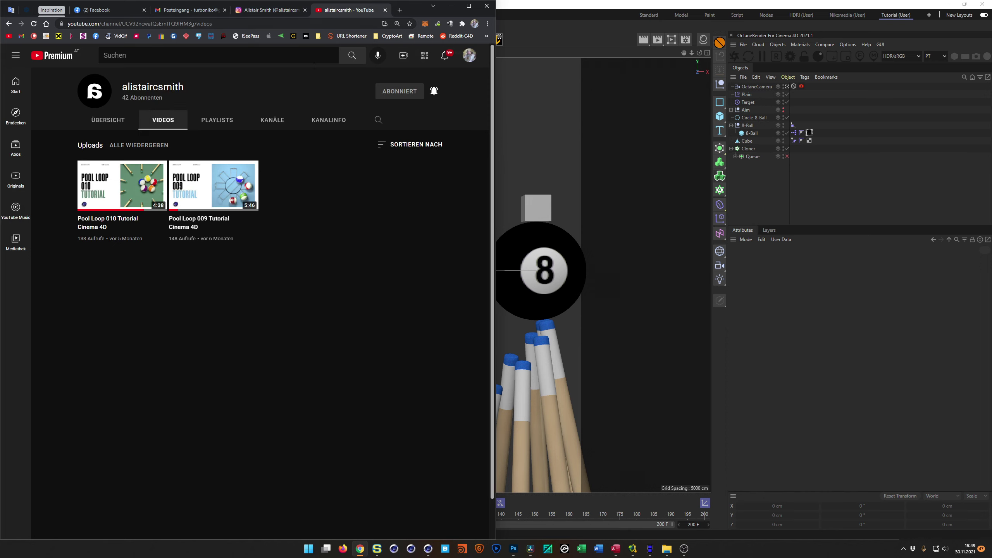
click(274, 10)
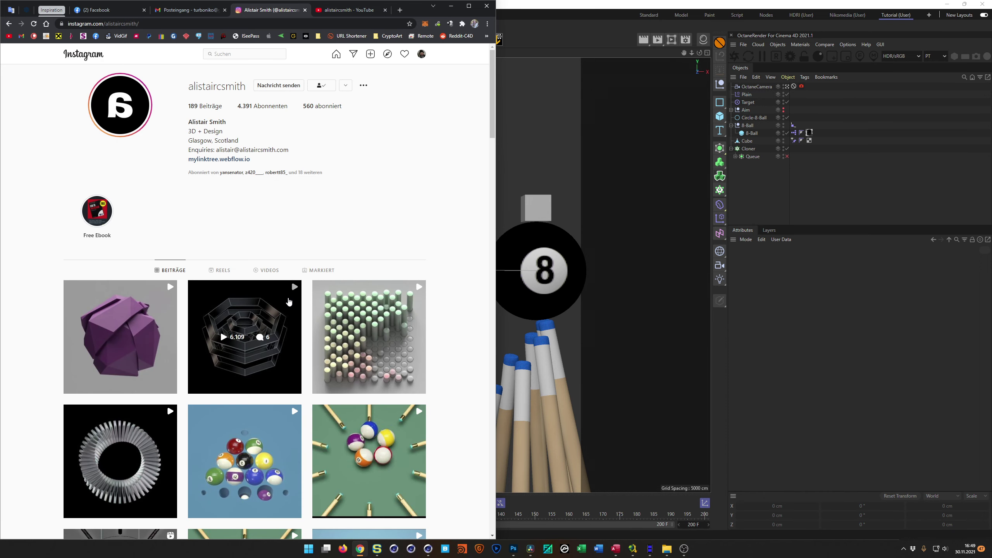
click(344, 12)
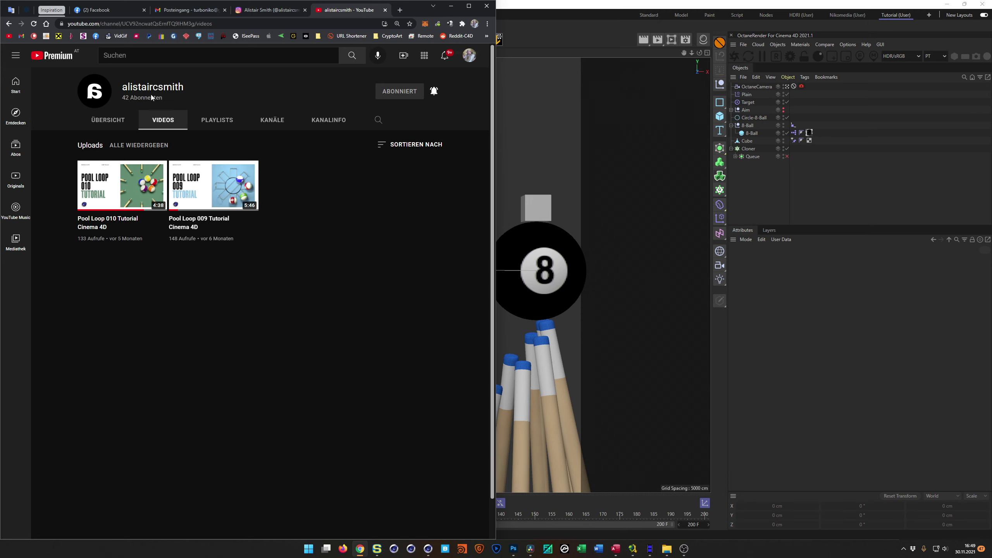
click(274, 10)
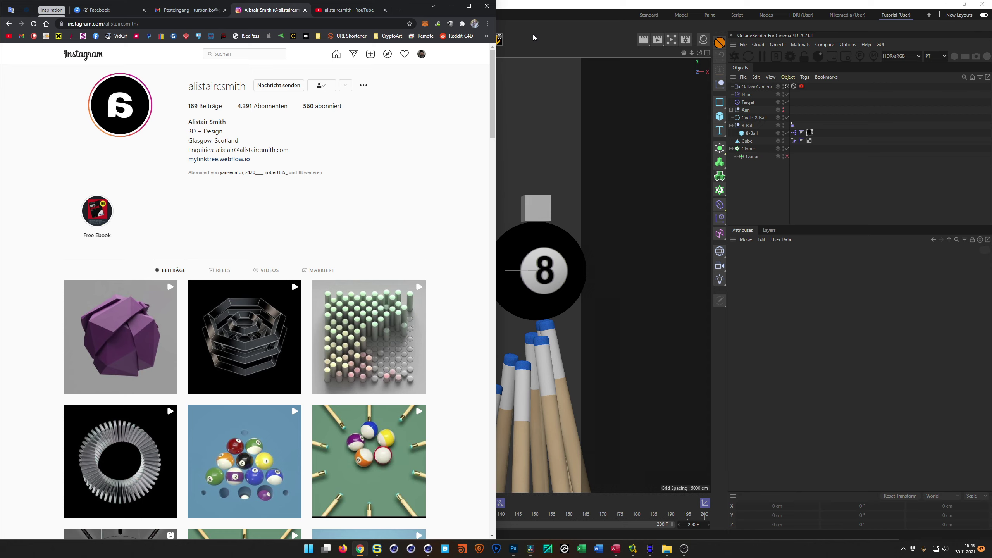
click(356, 11)
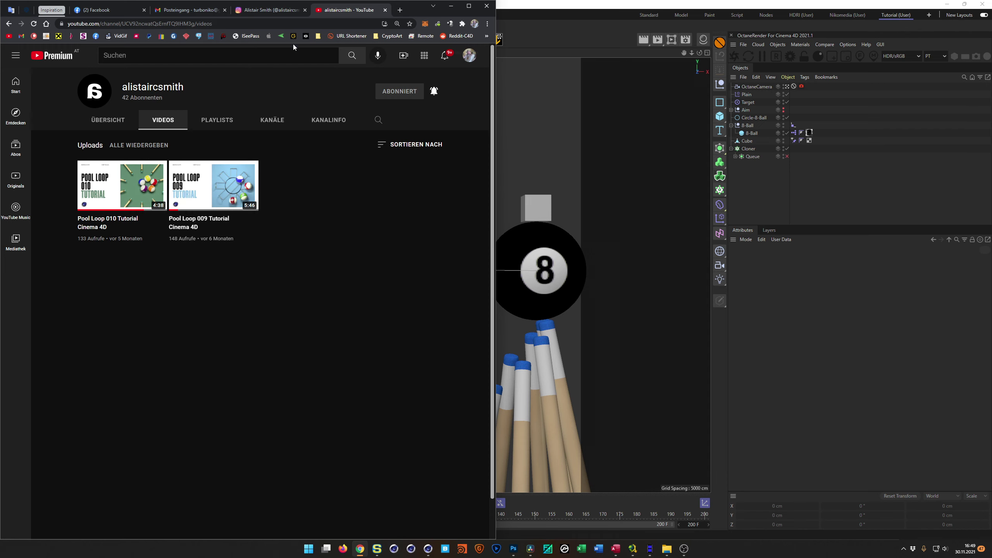
click(8, 35)
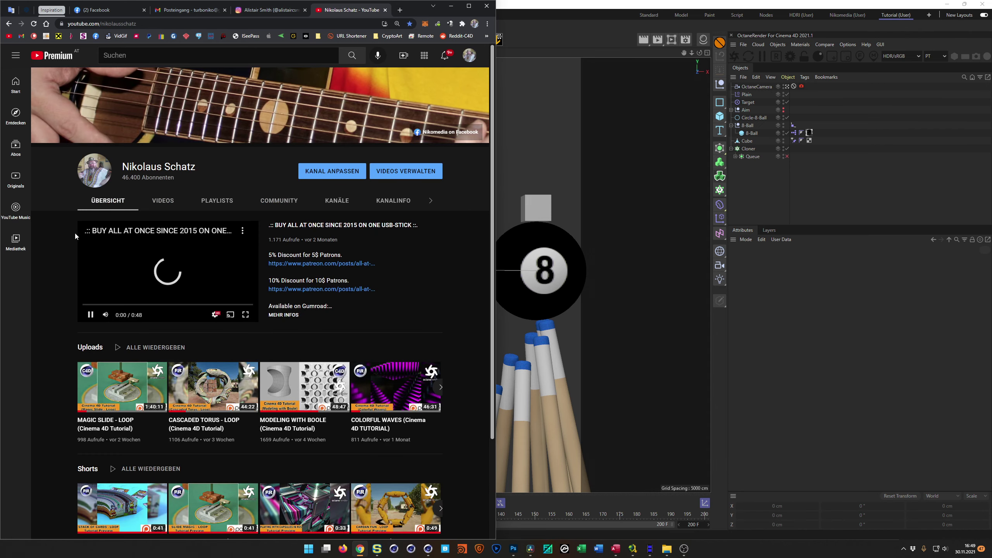
Step: Pause the autoplaying 'BUY ALL AT ONCE SINCE 2015 ON ONE USB-STICK' featured trailer
click(221, 279)
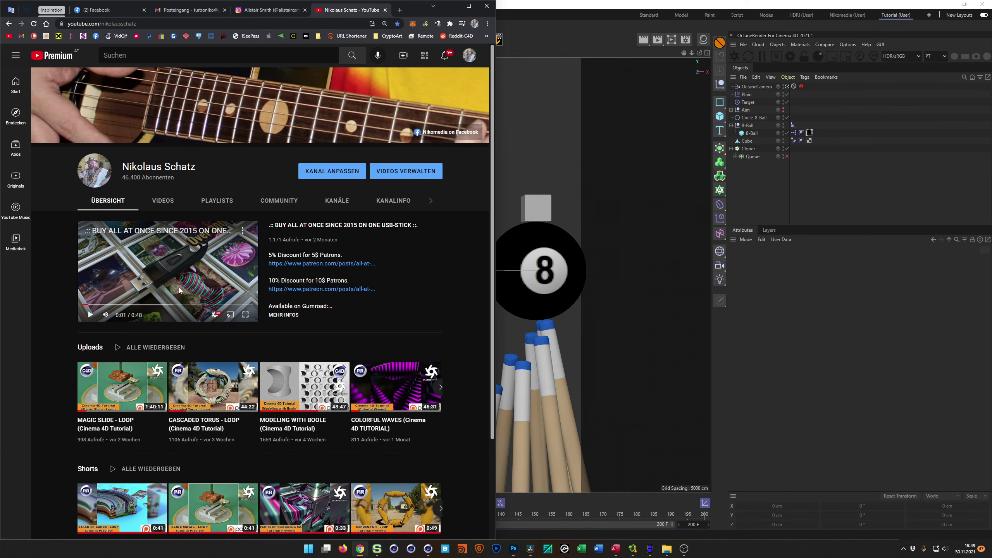
scroll(297, 266, down, 1)
scroll(308, 266, up, 1)
Step: Open the featured USB-stick video and expand its description listing 300+ tutorials, project files and texture packs
click(258, 318)
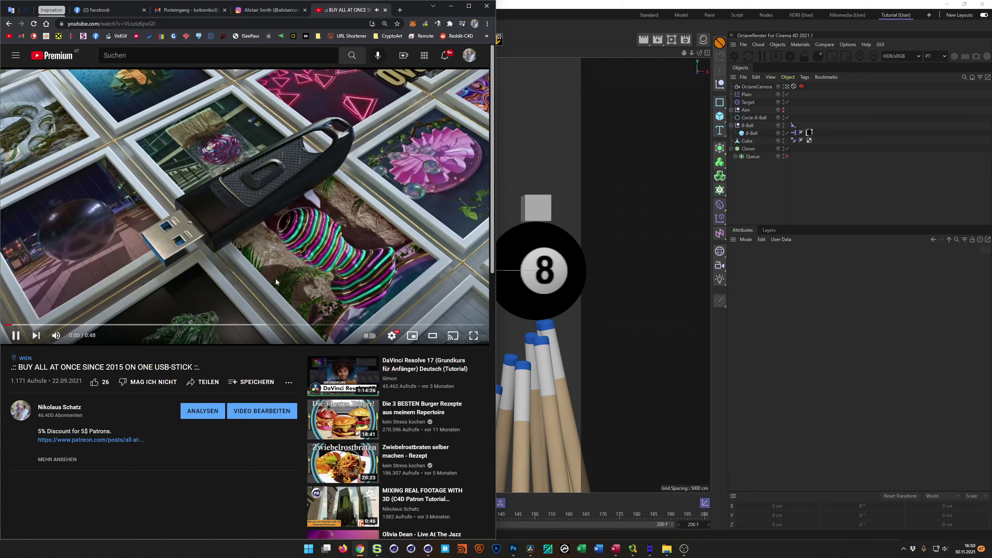
click(62, 460)
scroll(118, 434, down, 10)
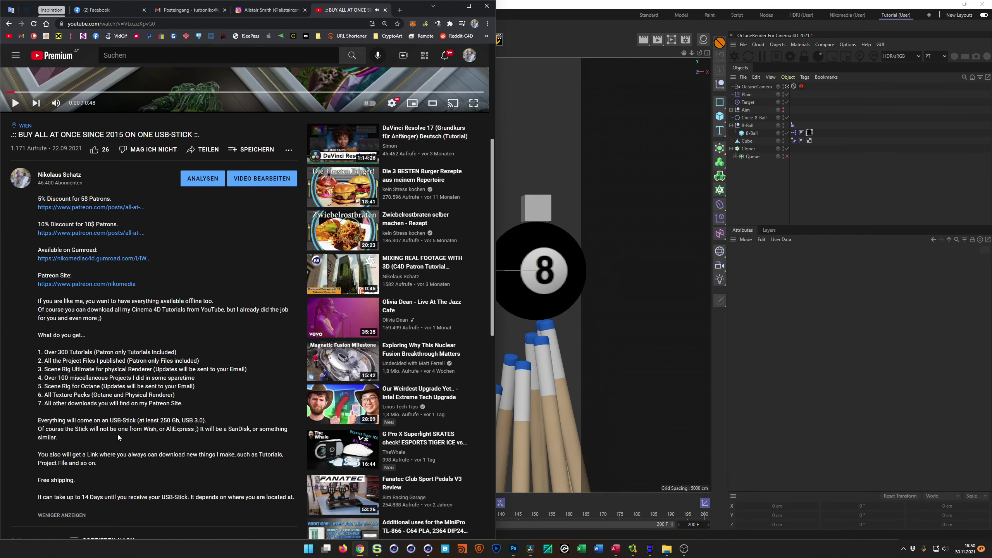
scroll(118, 434, up, 2)
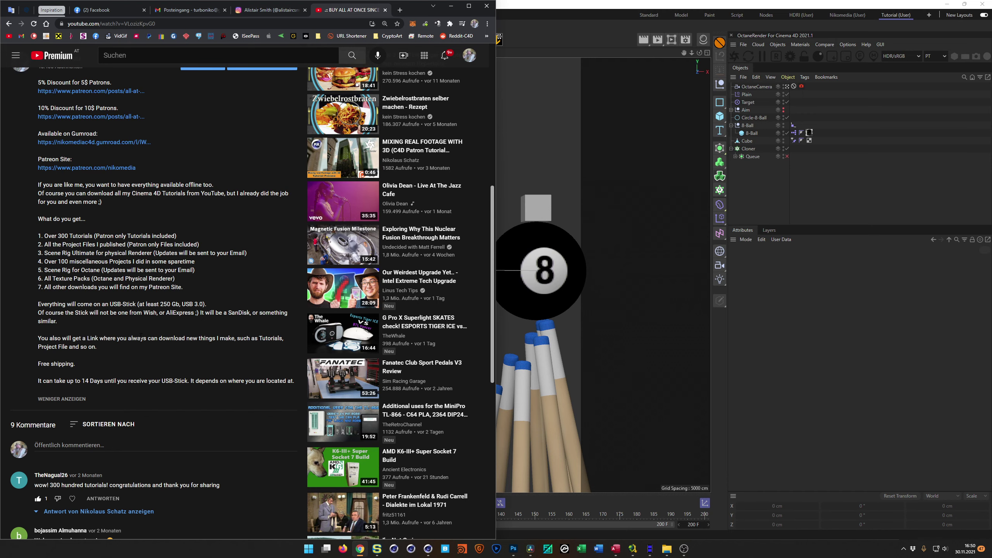
scroll(143, 333, up, 4)
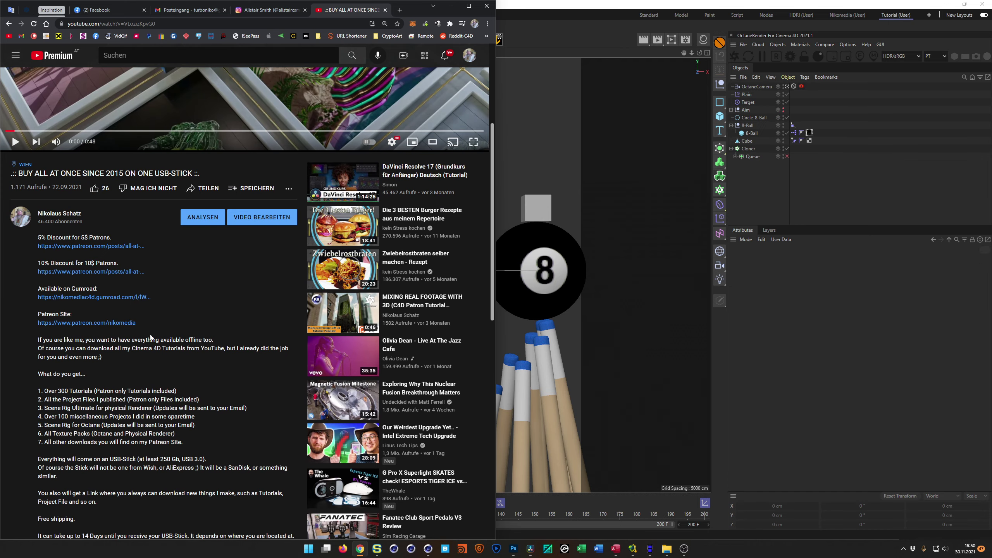
scroll(230, 327, up, 2)
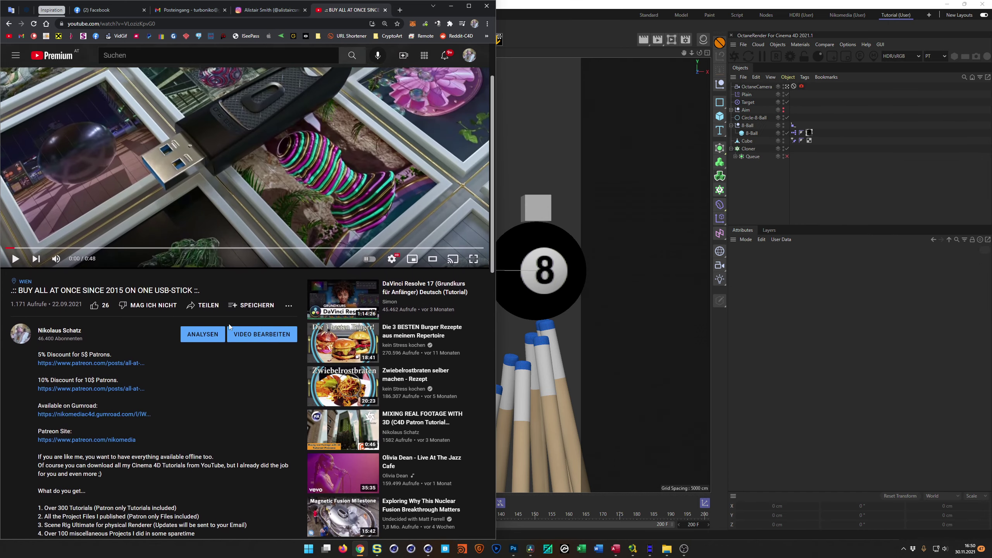
Step: Return from YouTube to Cinema 4D's Pool_Balance_Tutorial scene at frame 34
scroll(229, 326, down, 1)
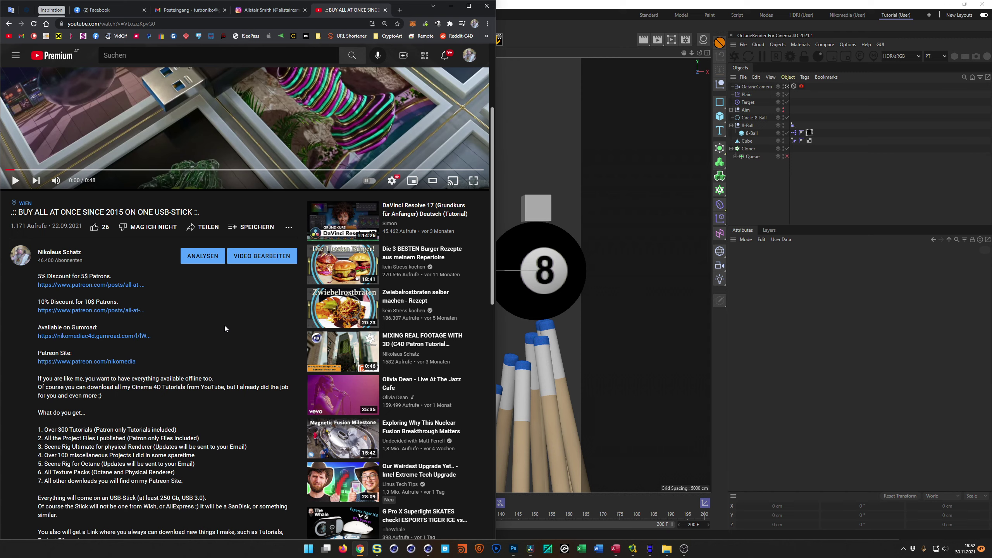
click(602, 32)
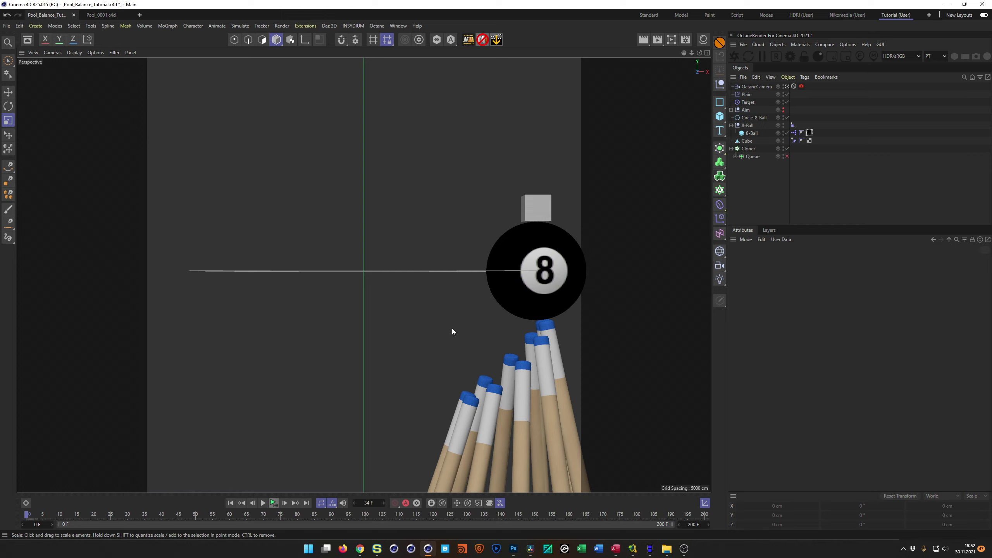
Step: Lower the divider between the Objects and Attributes managers to make the Objects manager taller
drag(856, 226, 859, 323)
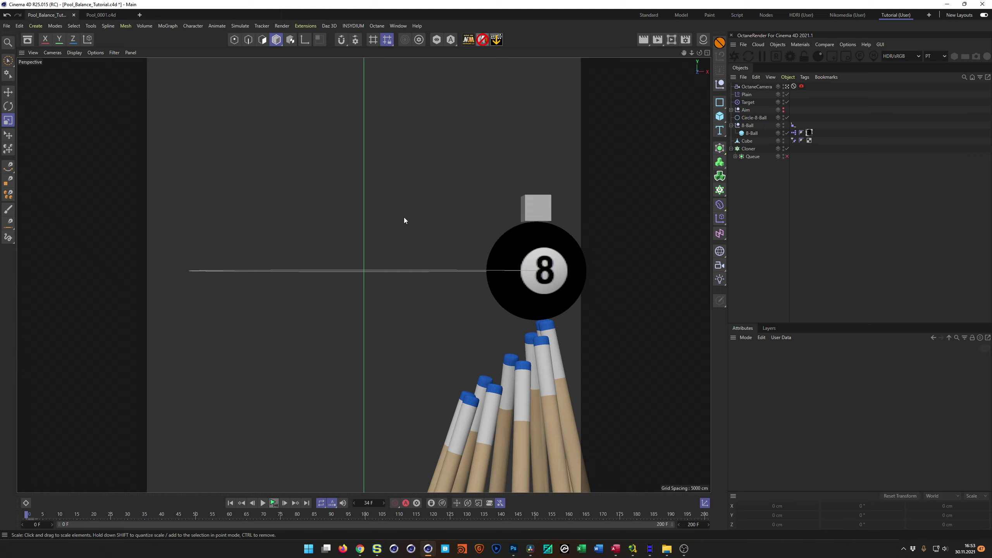
click(361, 547)
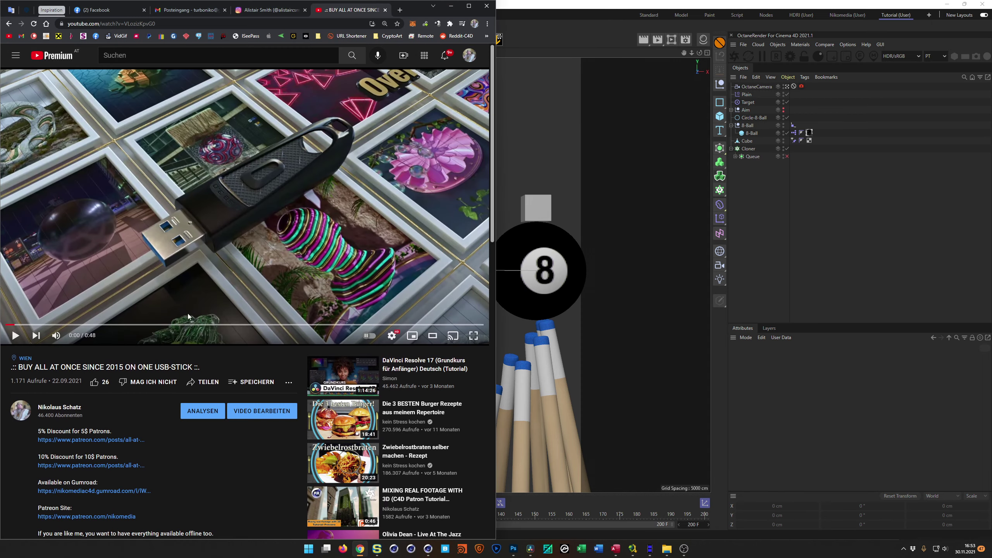
click(60, 407)
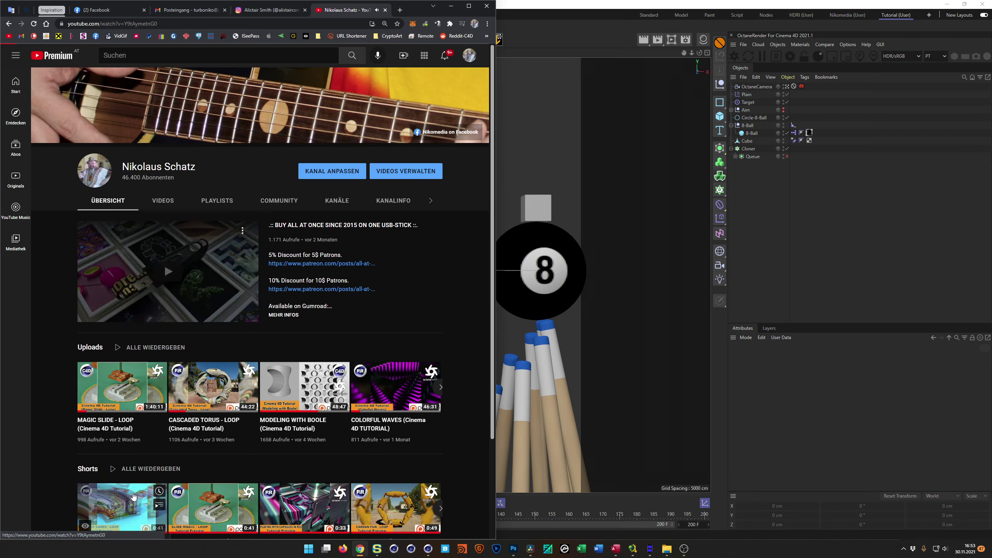
click(119, 506)
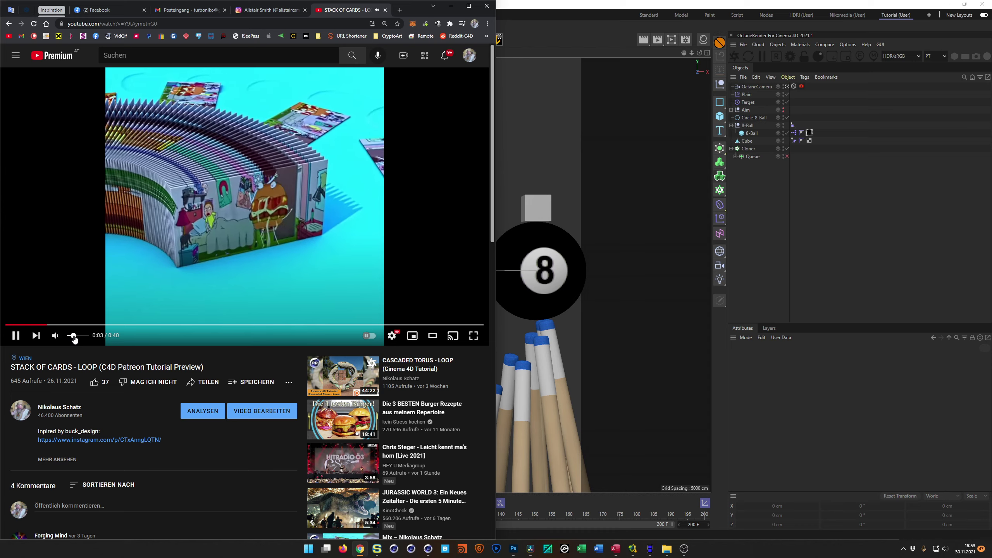
drag(78, 335, 73, 336)
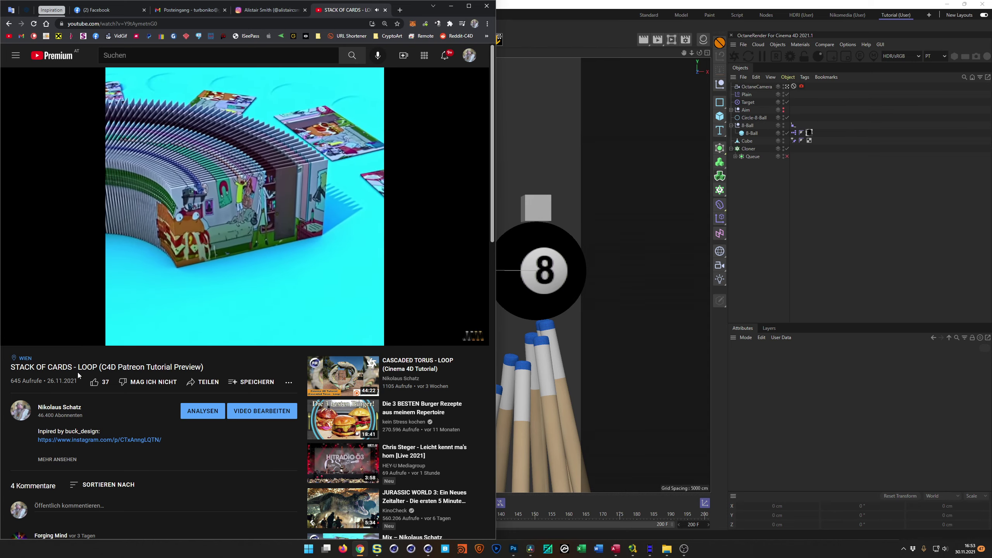
mouse_move(72, 336)
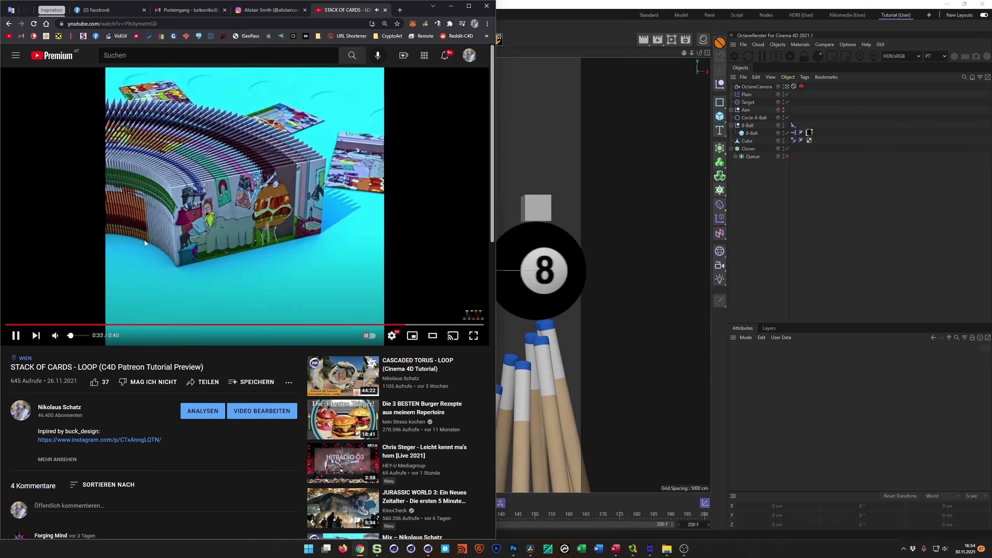
click(269, 274)
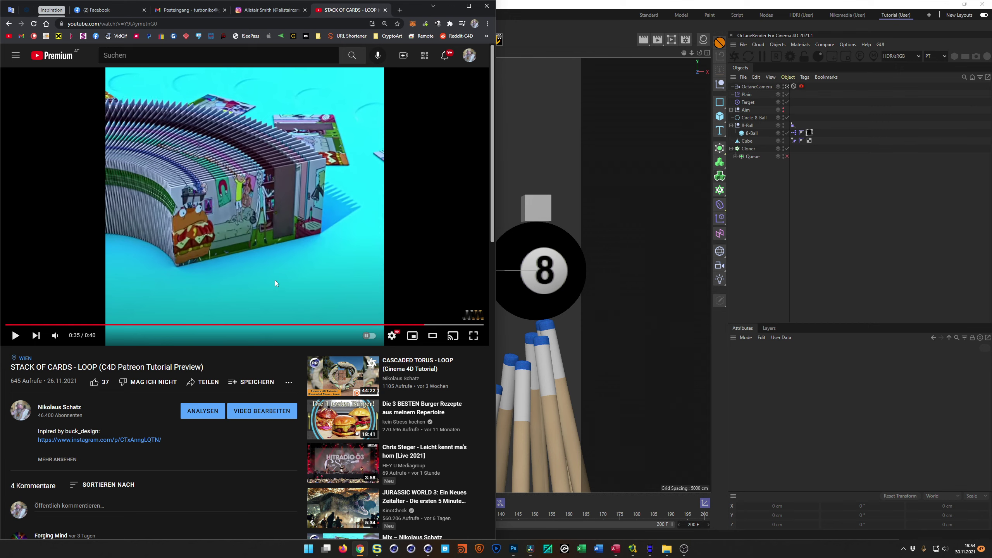
click(537, 34)
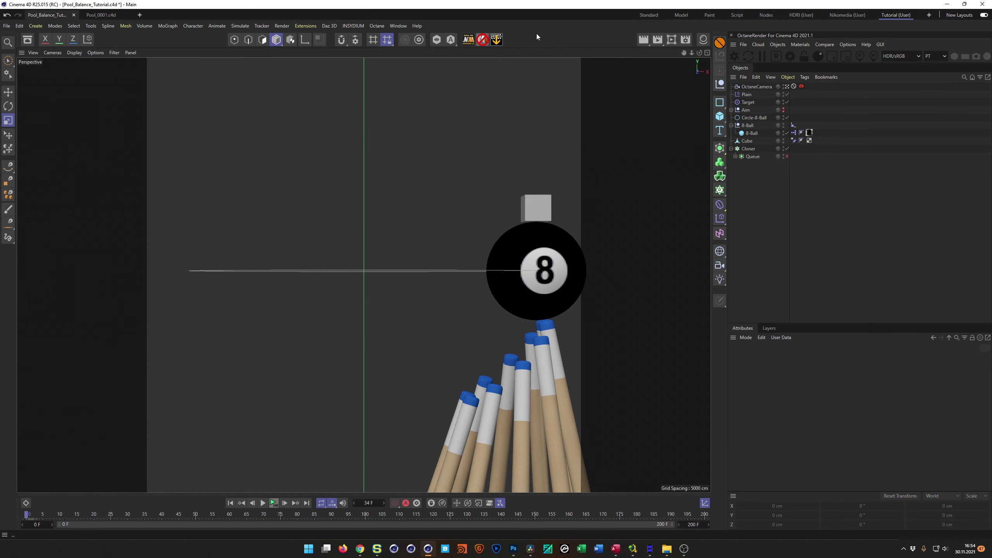